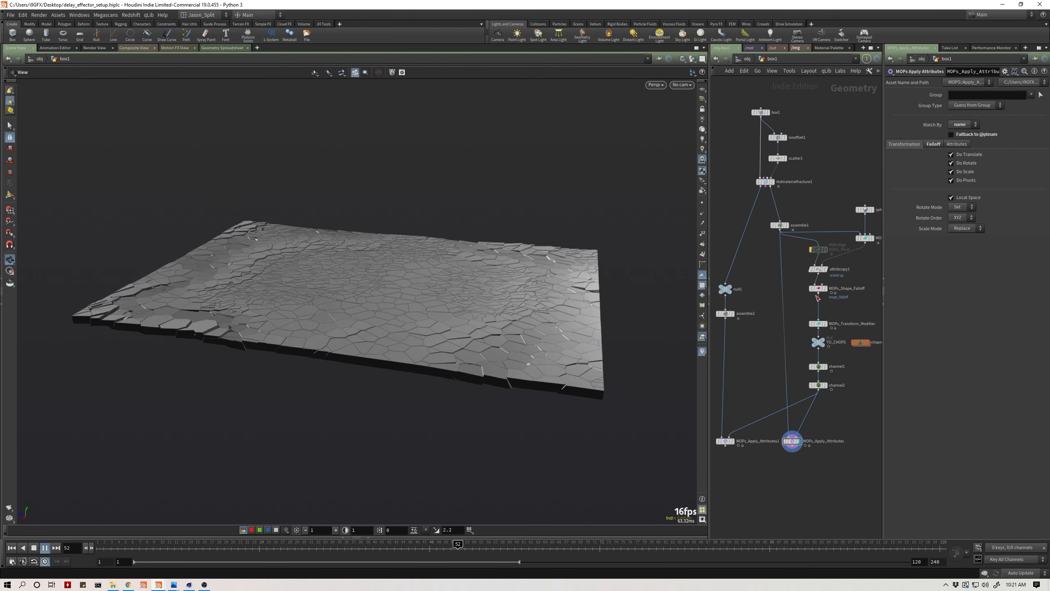
During playback, preview the TO_CHOPS, channel1, channel2 and MOPs_Apply_Attributes nodes and examine channel1's settings
middle_click_drag(795, 306, 779, 311)
left_click(809, 347)
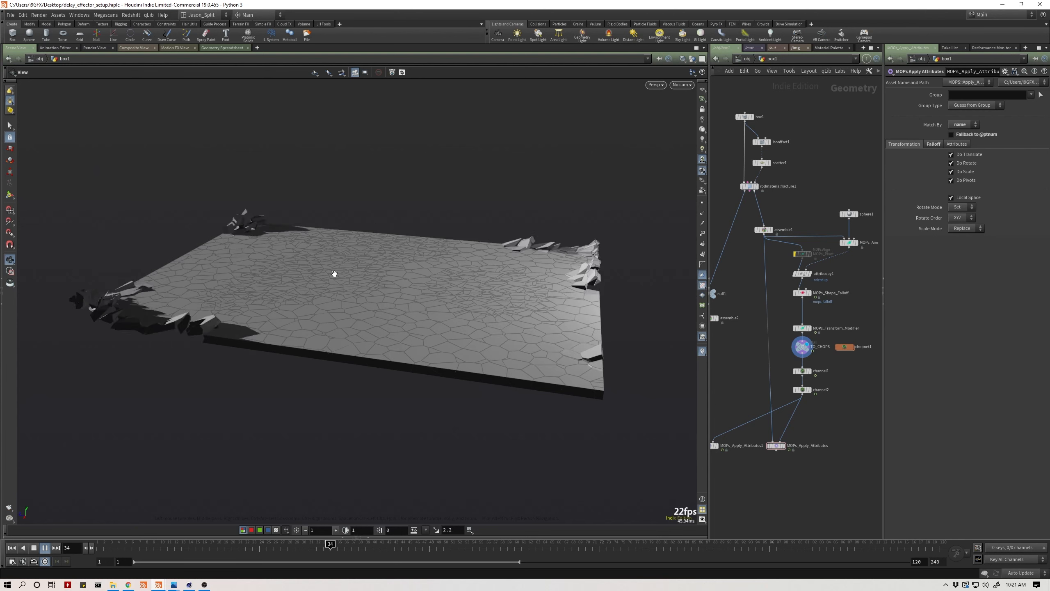
left_click(804, 371)
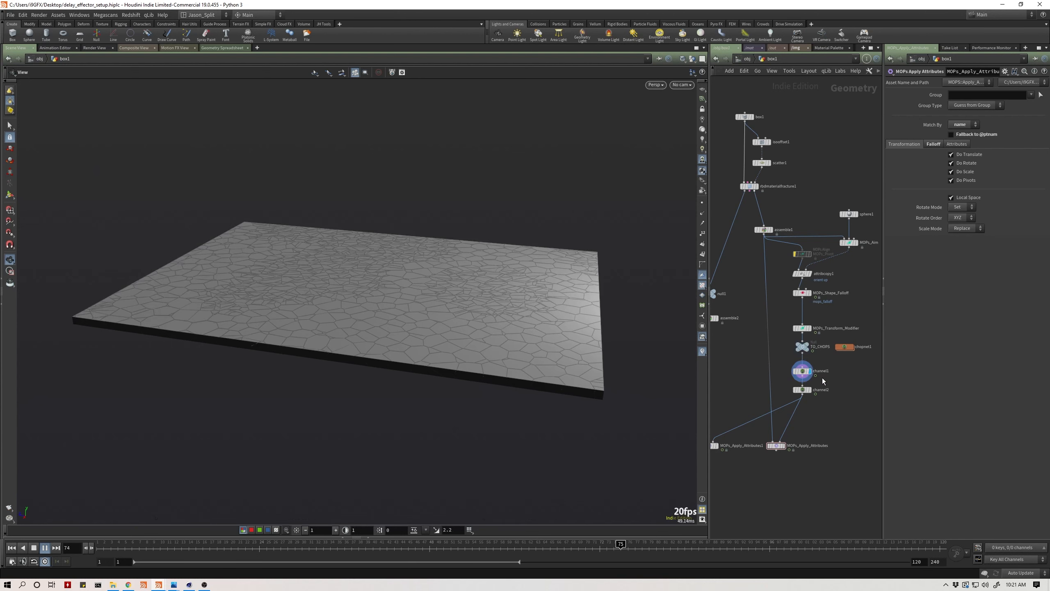
left_click(799, 370)
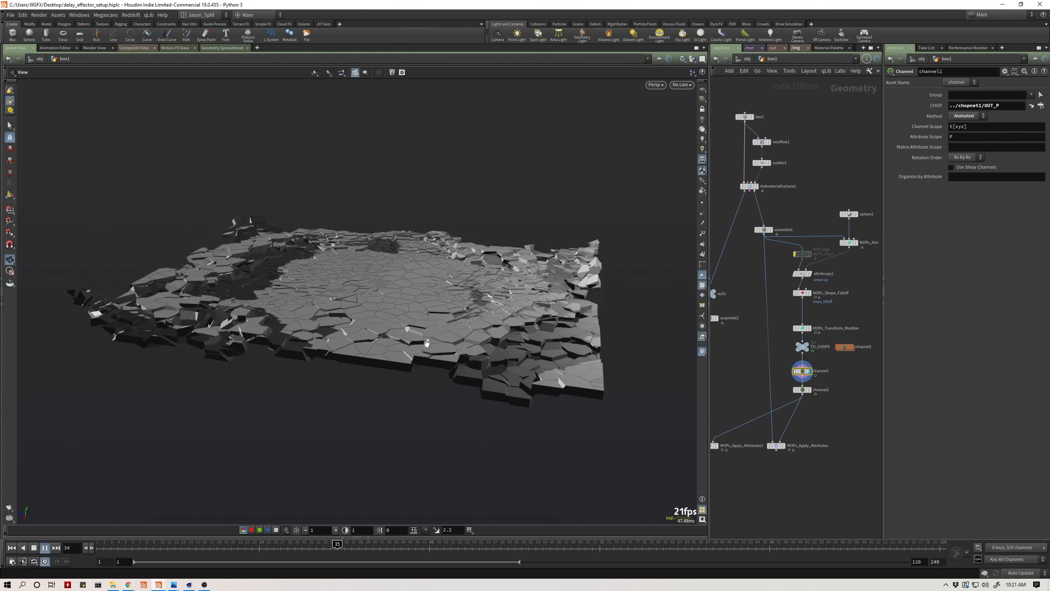
left_click(810, 389)
left_click(783, 446)
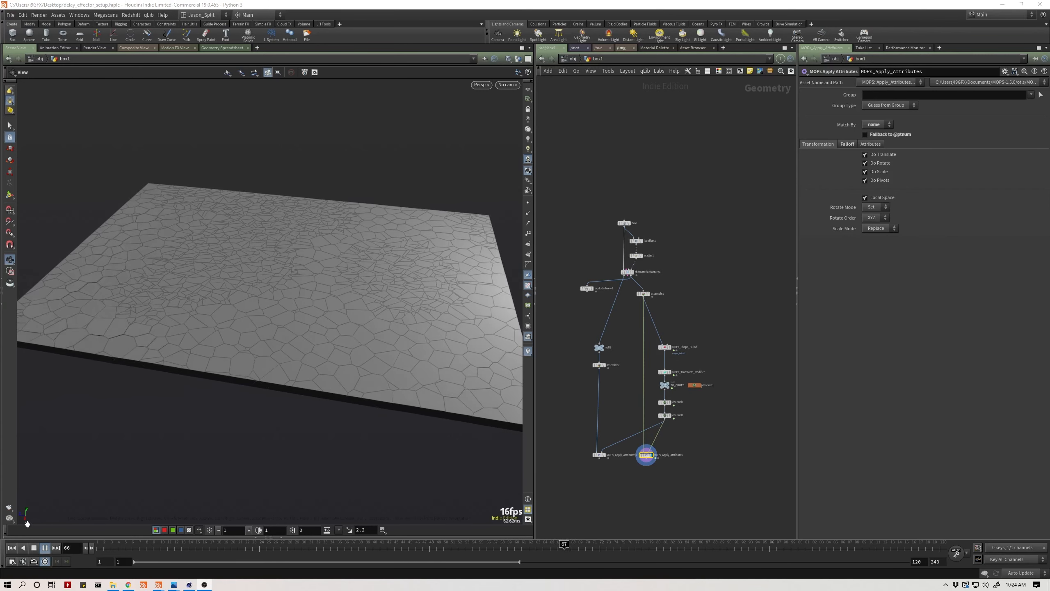
Stop the animation, return to the first frame and select the box1 node at the start of the network
left_click(24, 549)
left_click(11, 548)
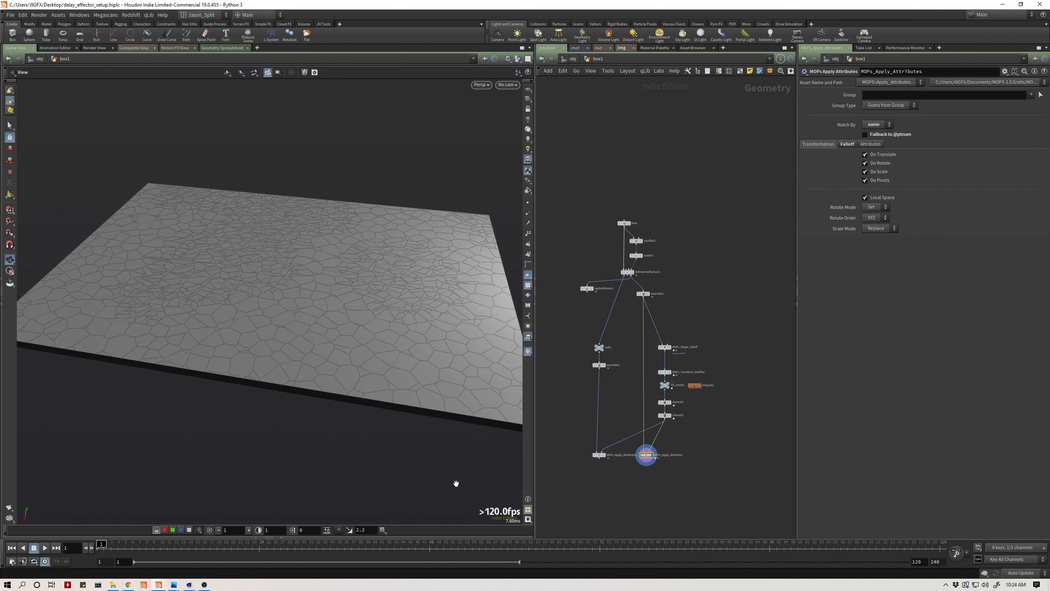
scroll(685, 276, "up", 8)
middle_click_drag(662, 275, 744, 254)
scroll(742, 287, "down", 3)
left_click_drag(595, 94, 674, 120)
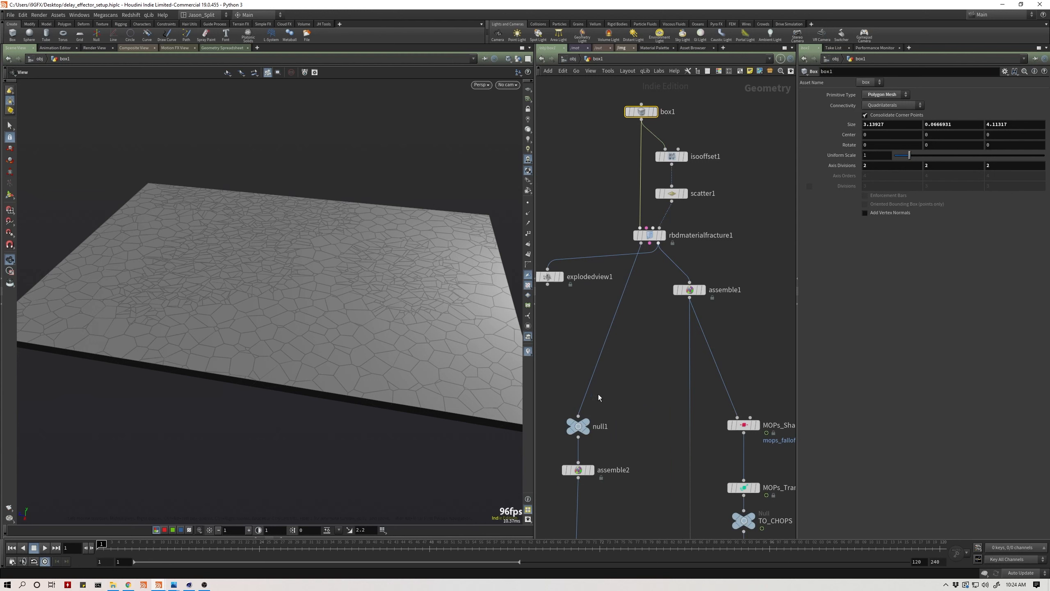
Review the node chain from box1 to rbdmaterialfracture1 and display the rbdmaterialfracture1 result in the viewport
middle_click_drag(598, 394, 631, 268)
scroll(652, 281, "down", 2)
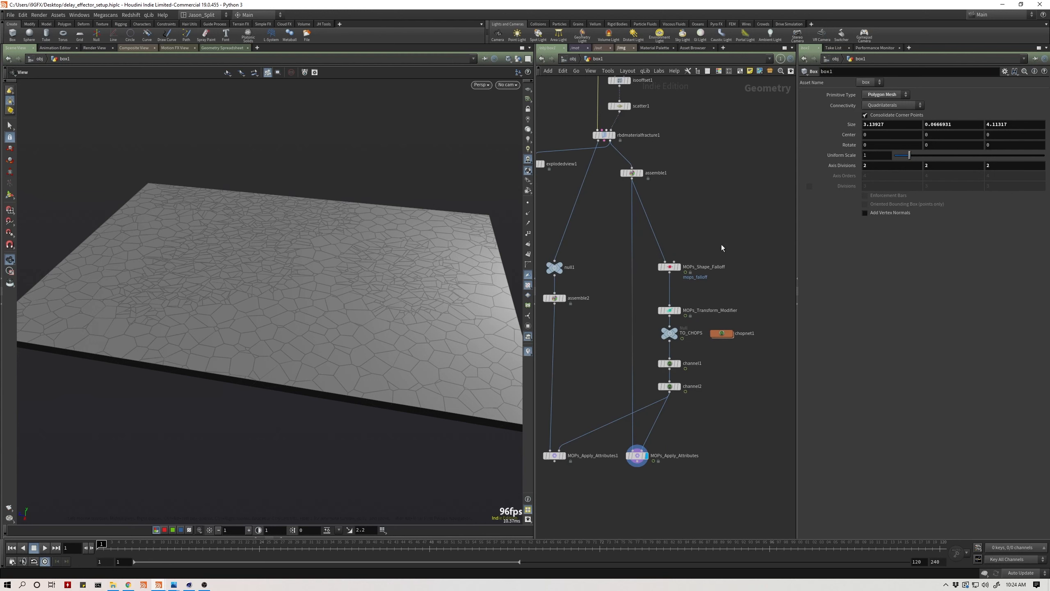
middle_click_drag(722, 225, 745, 278)
middle_click_drag(715, 204, 716, 266)
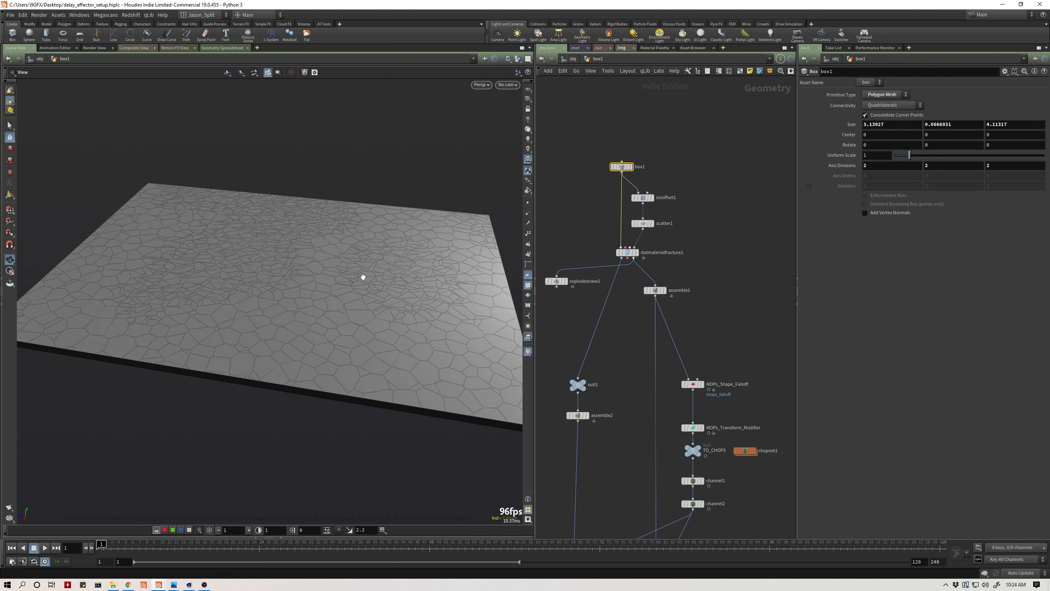
middle_click_drag(632, 208, 639, 199)
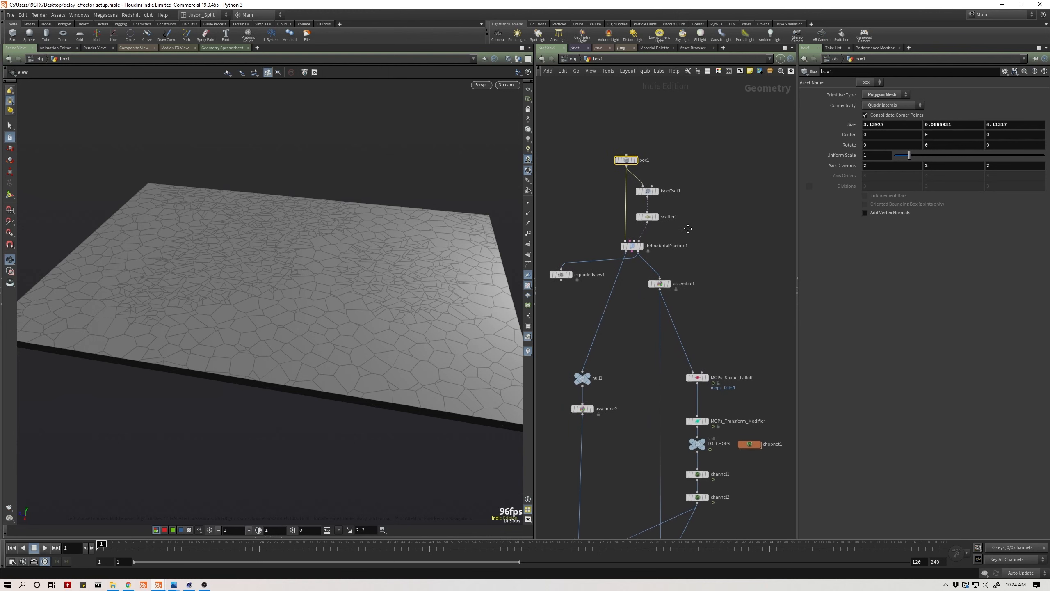
left_click_drag(654, 142, 605, 252)
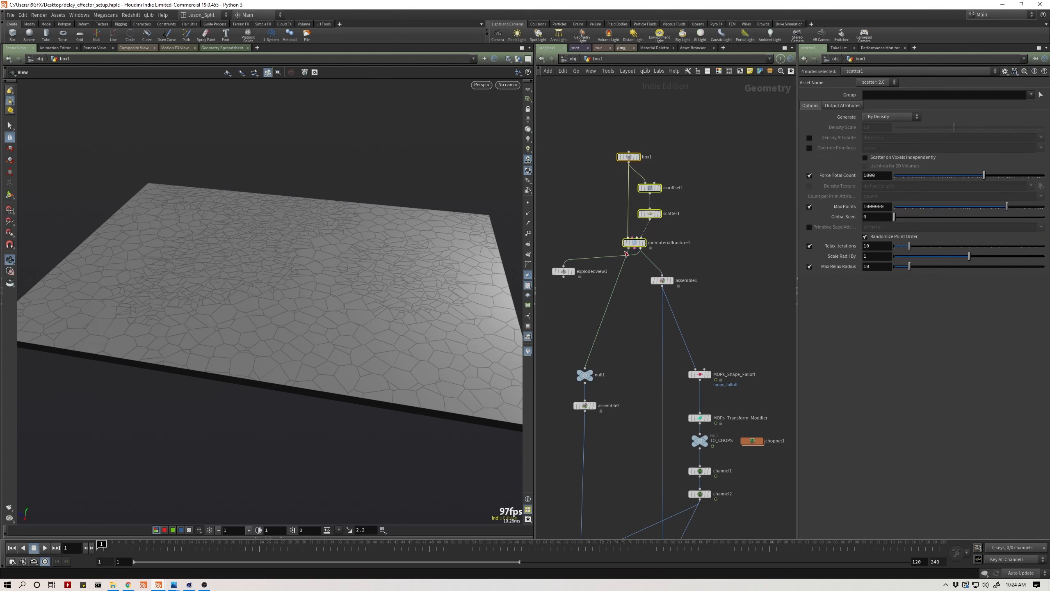
left_click(633, 242)
scroll(314, 318, "up", 2)
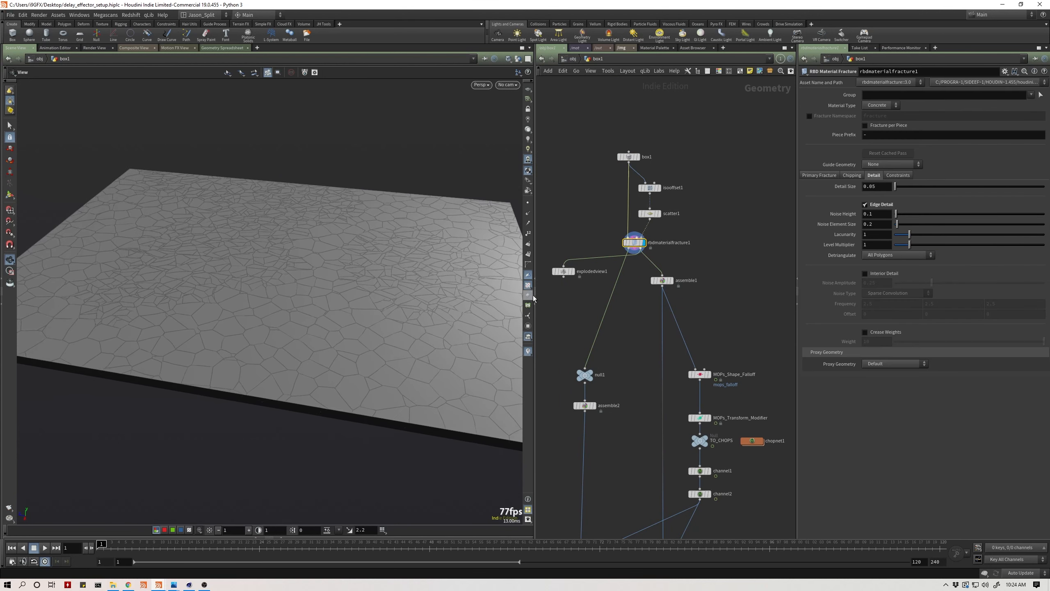
Display explodedview1 to inspect the separated pieces of the fractured slab
left_click(564, 272)
left_click(573, 272)
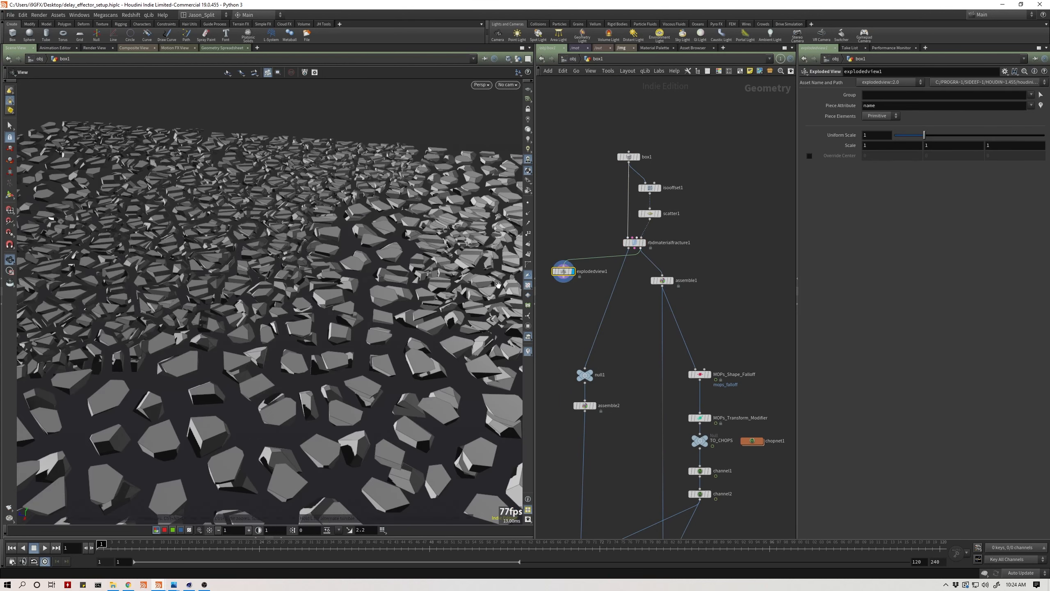
scroll(246, 318, "down", 3)
scroll(633, 265, "up", 3)
Select scatter1 and display its scattered points in the viewport
mouse_move(655, 236)
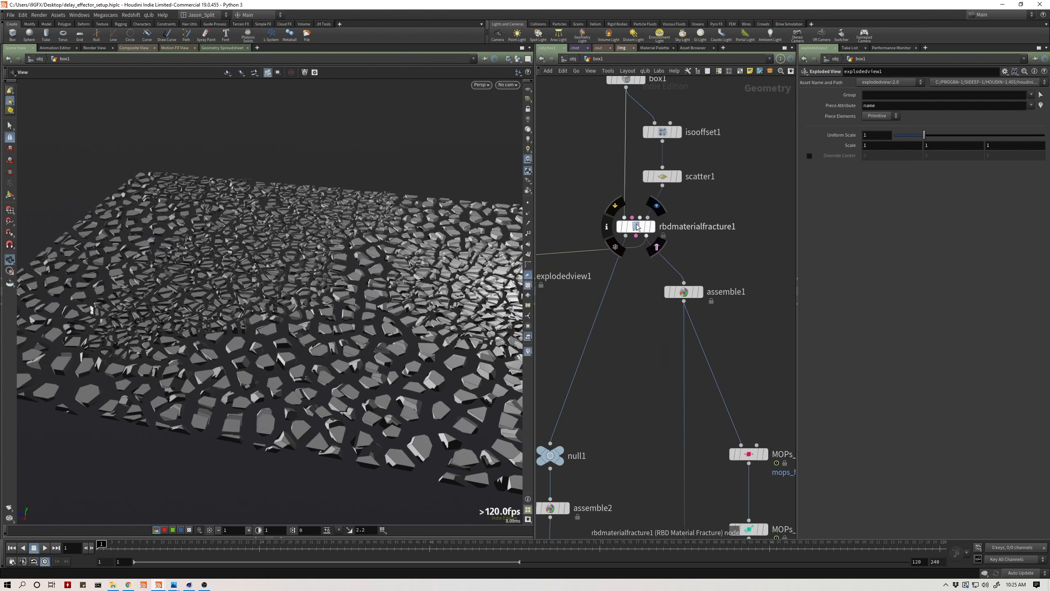
left_click(678, 177)
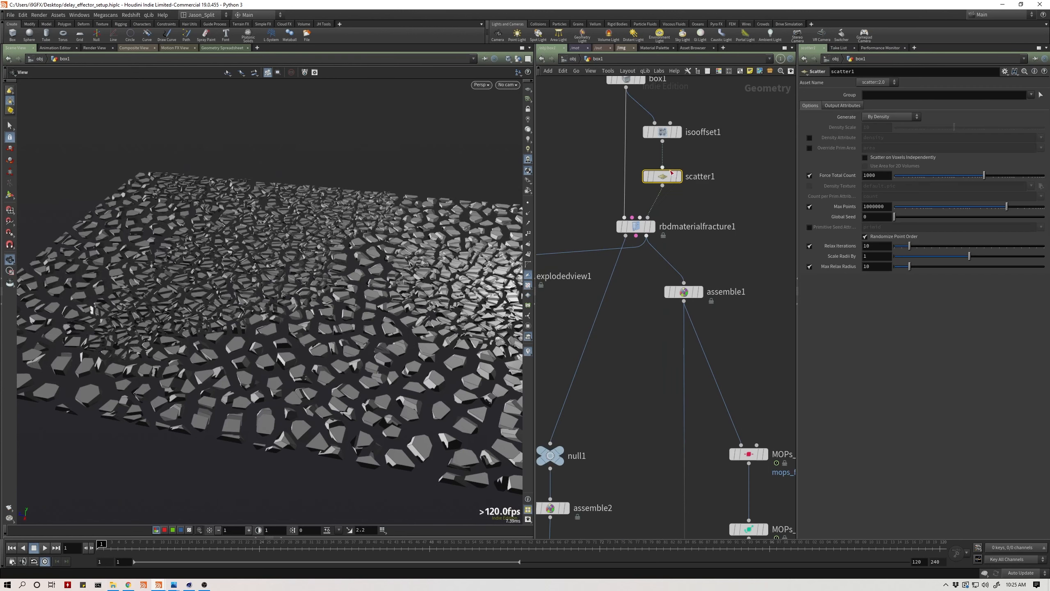
left_click(680, 178)
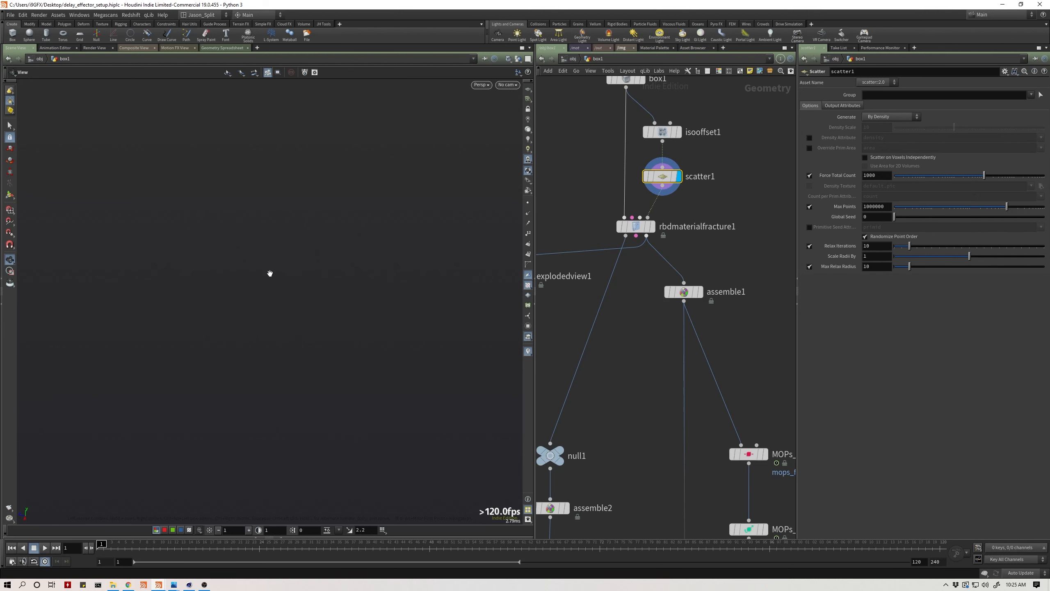
Switch the viewport background to the light colour scheme in the display options
key("d")
left_click(372, 199)
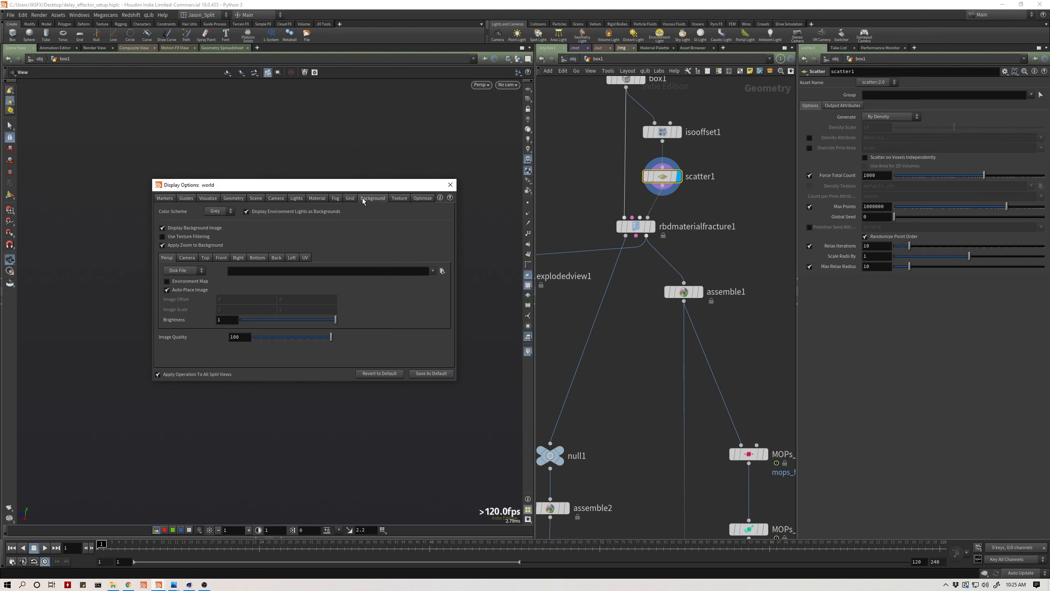
left_click(219, 212)
left_click(213, 216)
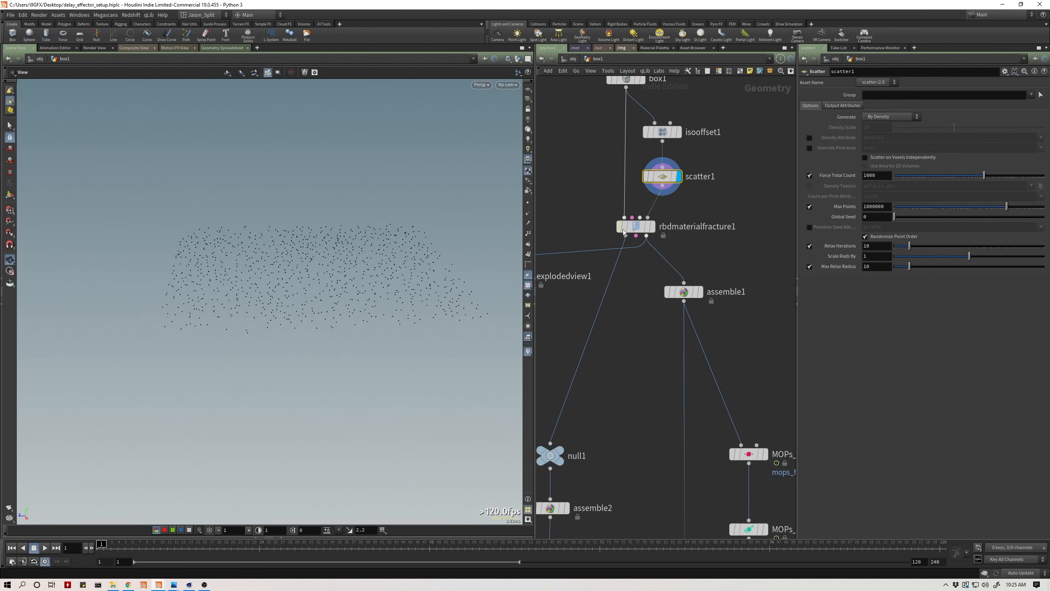
Display rbdmaterialfracture1 with its settings, and return the display to explodedview1 for a closer look at the pieces
left_click(650, 226)
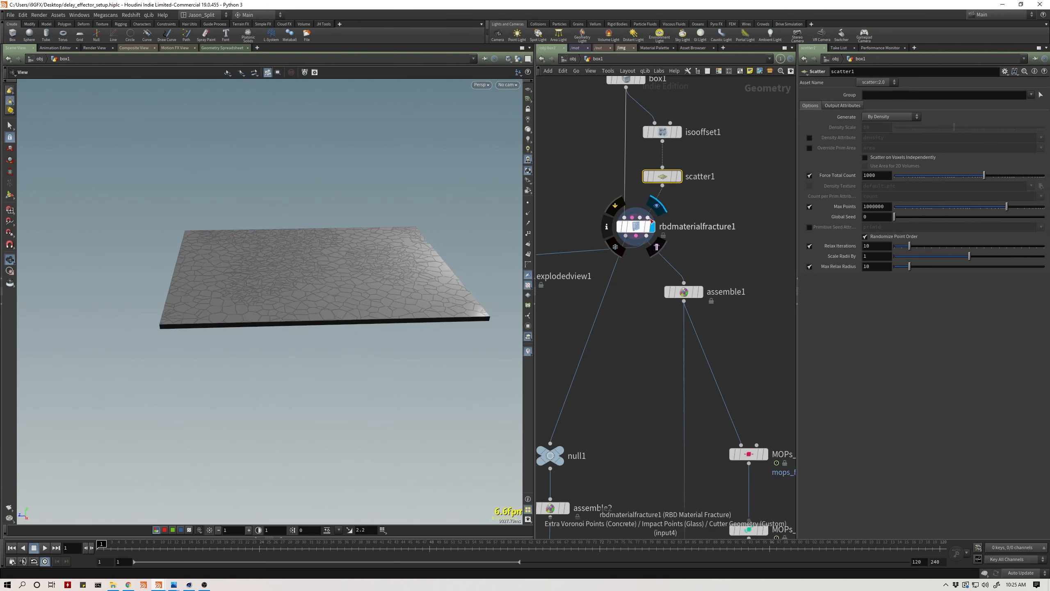
left_click(639, 226)
middle_click_drag(600, 298, 630, 288)
left_click(560, 266)
scroll(269, 314, "up", 5)
Rewire explodedview1 to the first output of rbdmaterialfracture1 and inspect the surface detail on the pieces' broken edges
left_click_drag(215, 455, 199, 489)
left_click_drag(636, 241, 656, 226)
middle_click_drag(554, 222, 622, 214)
scroll(385, 302, "up", 4)
left_click_drag(384, 302, 333, 292)
scroll(347, 290, "down", 4)
scroll(332, 293, "down", 3)
scroll(692, 279, "down", 5)
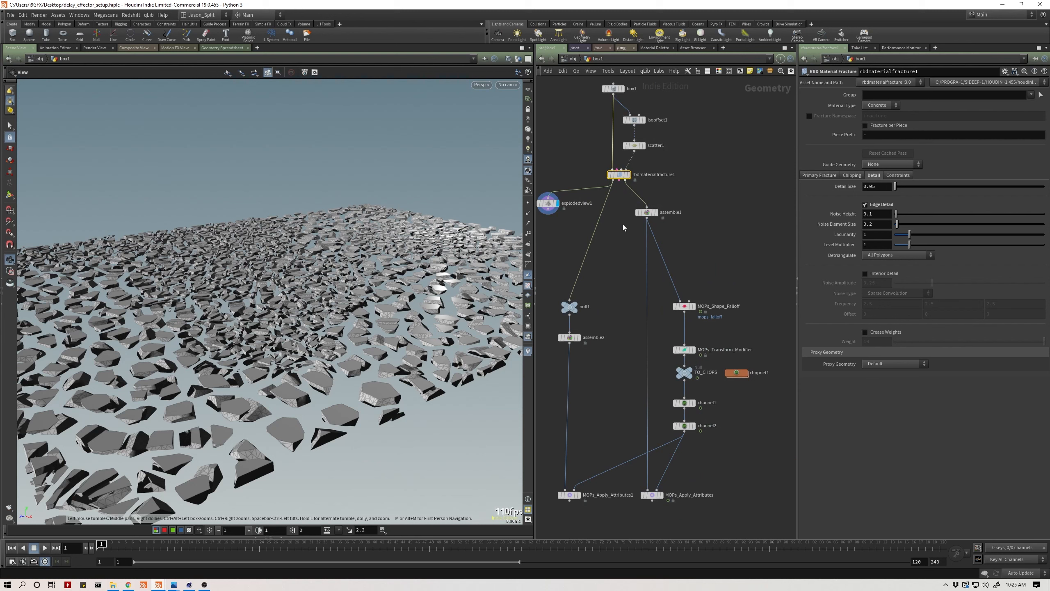
Rewire explodedview1 to the third output of rbdmaterialfracture1 and inspect the simplified proxy pieces up close
scroll(617, 222, "up", 1)
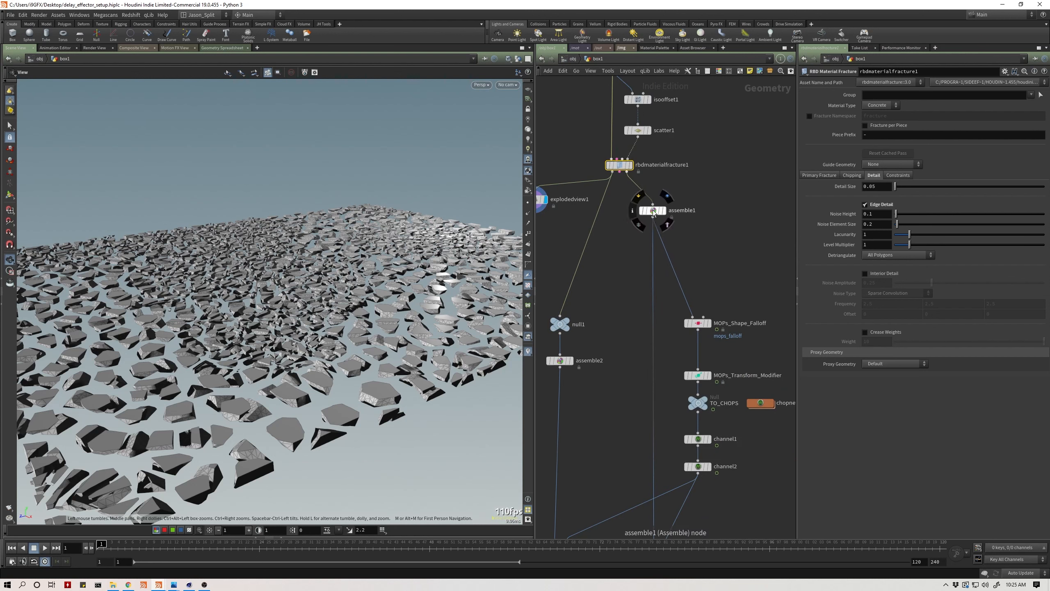
left_click_drag(653, 212, 658, 215)
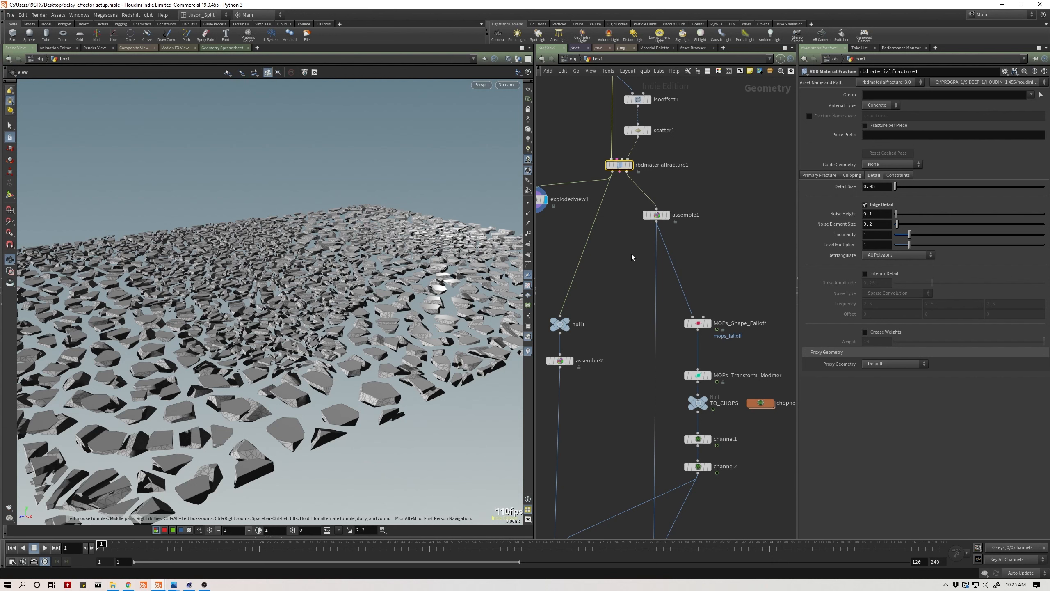
middle_click_drag(632, 253, 629, 242)
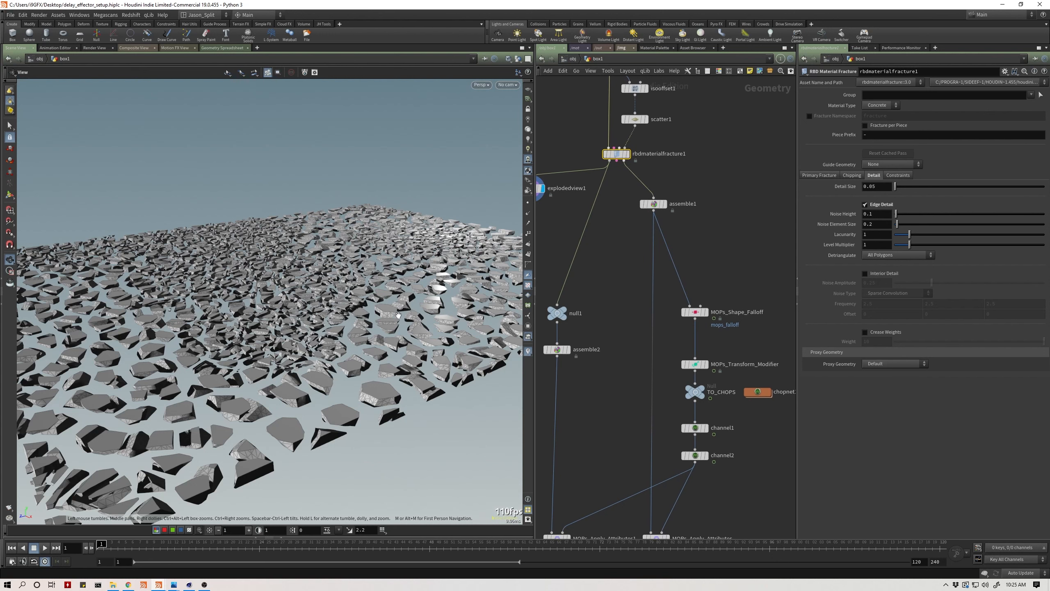
middle_click_drag(616, 181, 641, 200)
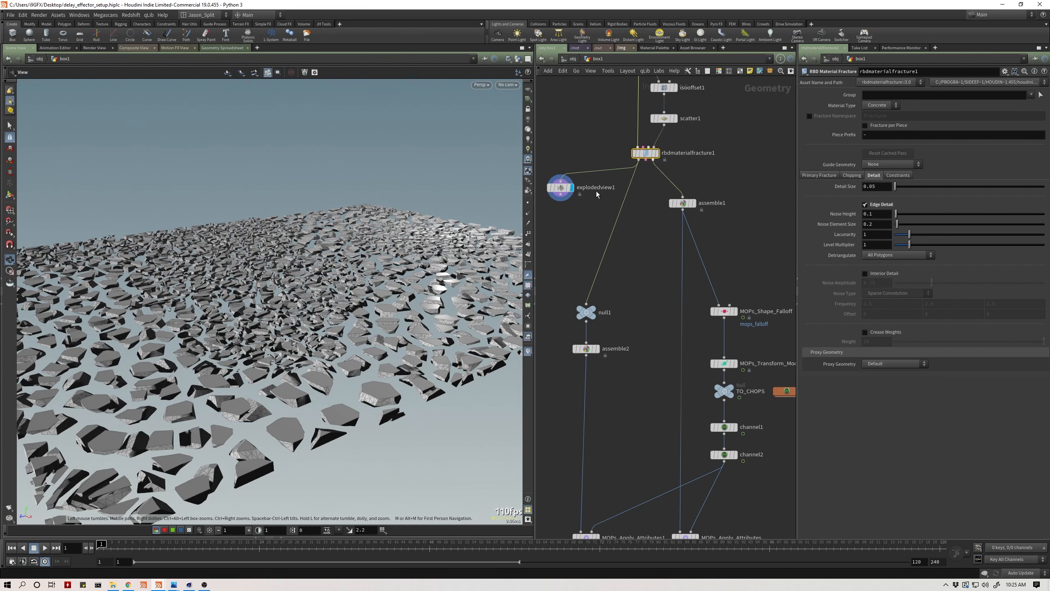
left_click_drag(634, 167, 651, 164)
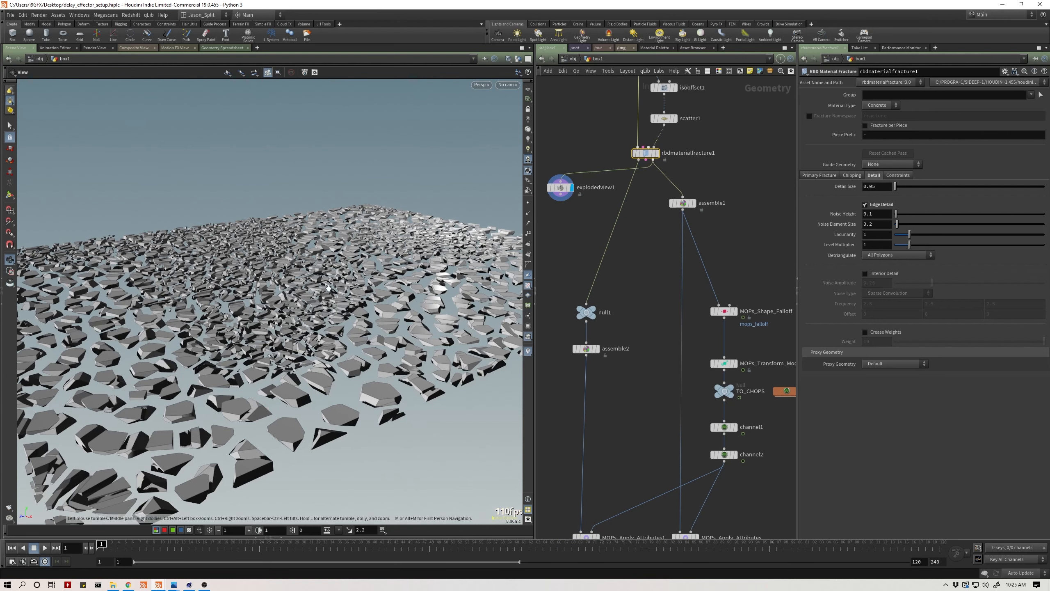
right_click_drag(368, 238, 398, 265)
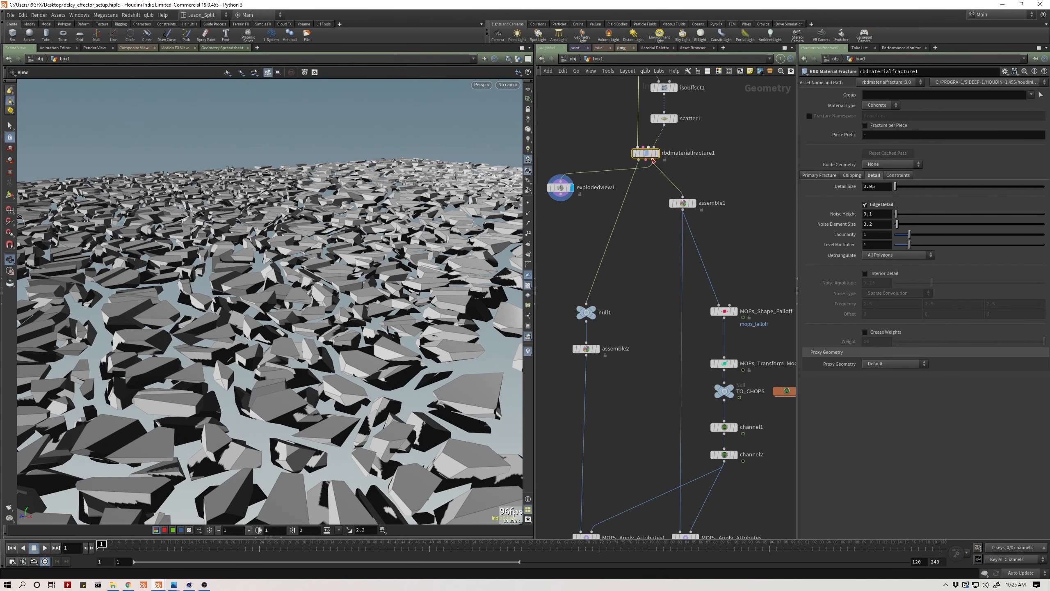
scroll(653, 161, "up", 3)
scroll(655, 162, "down", 3)
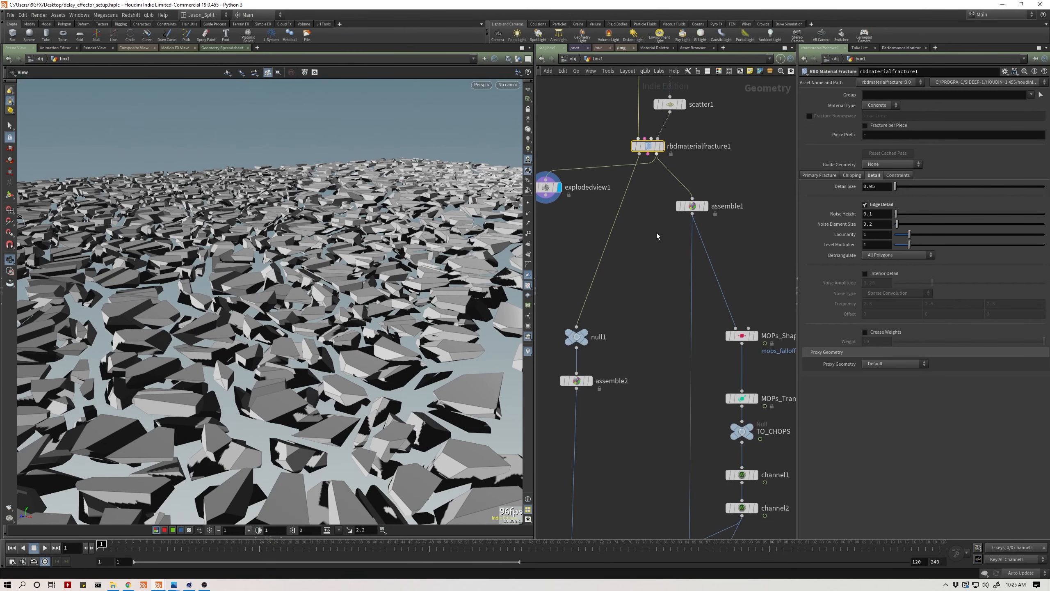
Add a MOPs Convert node and place it unconnected beside assemble1
left_click(749, 237)
middle_click_drag(749, 236, 691, 283)
key("Tab")
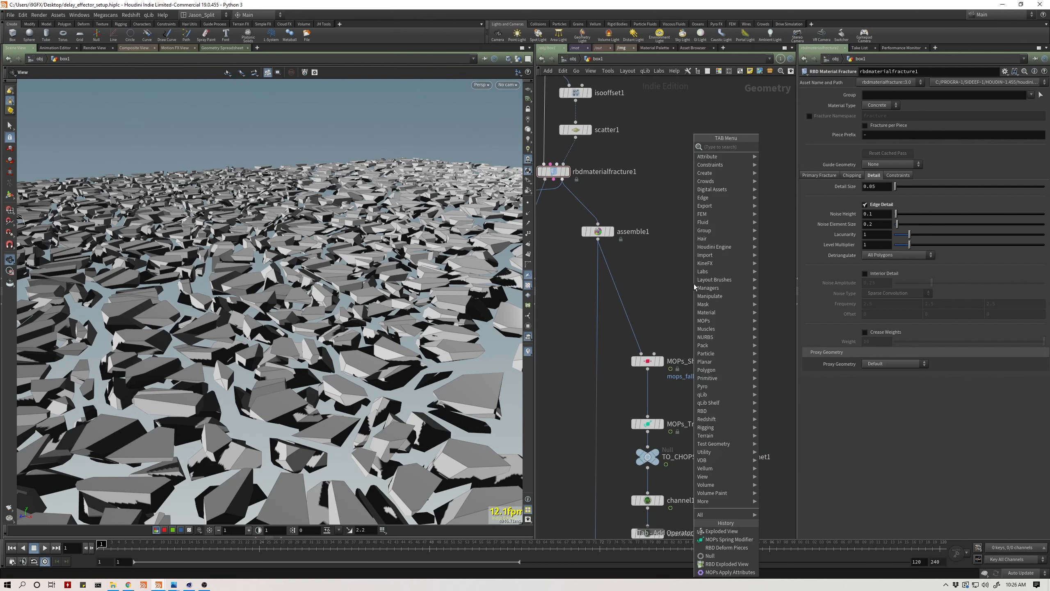
type("moo")
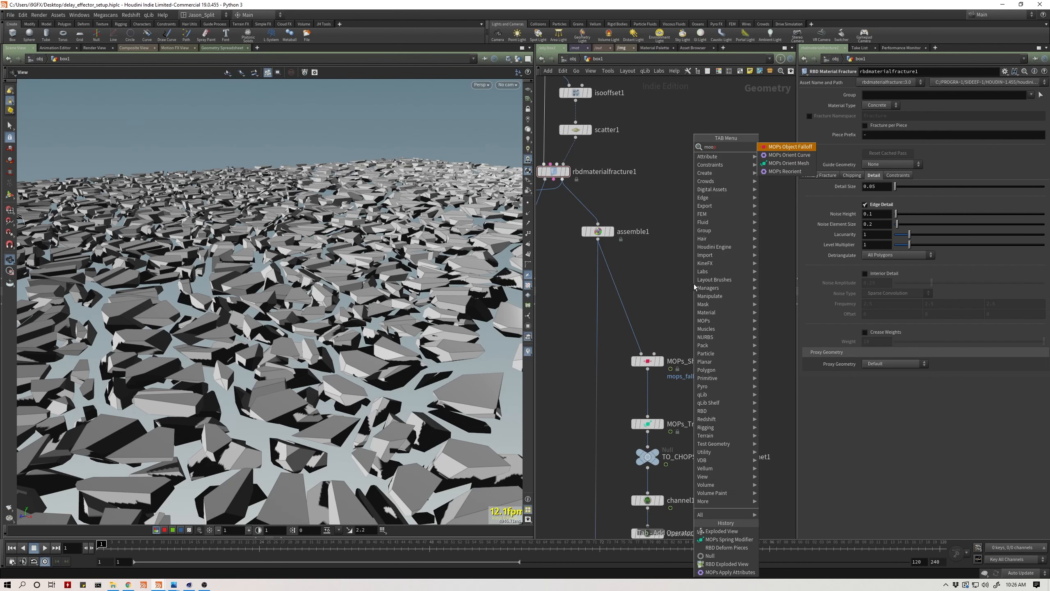
key("BackSpace")
type("ps")
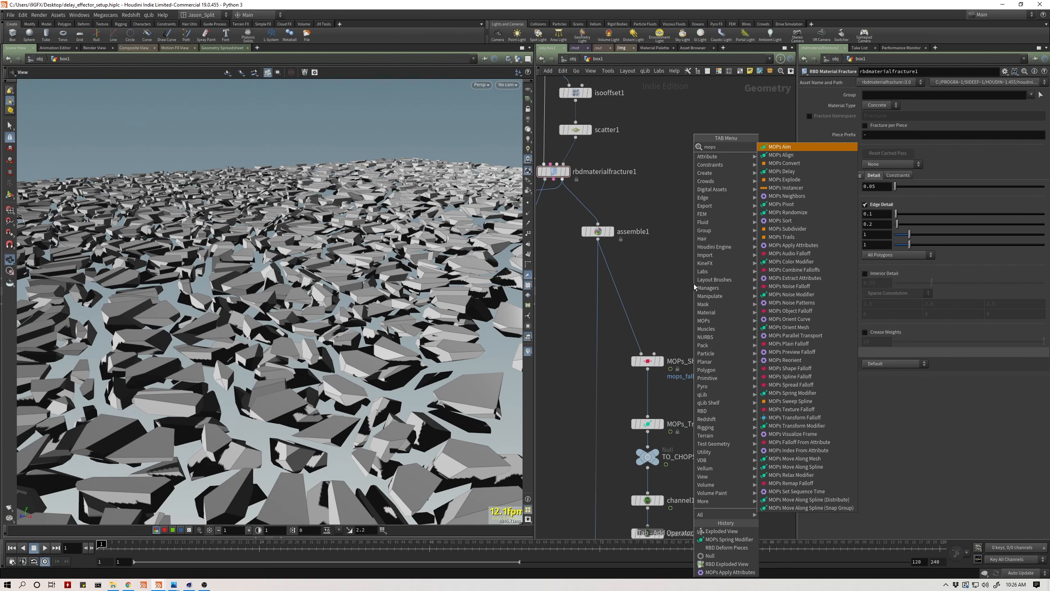
type(" con")
key("Return")
key("Return")
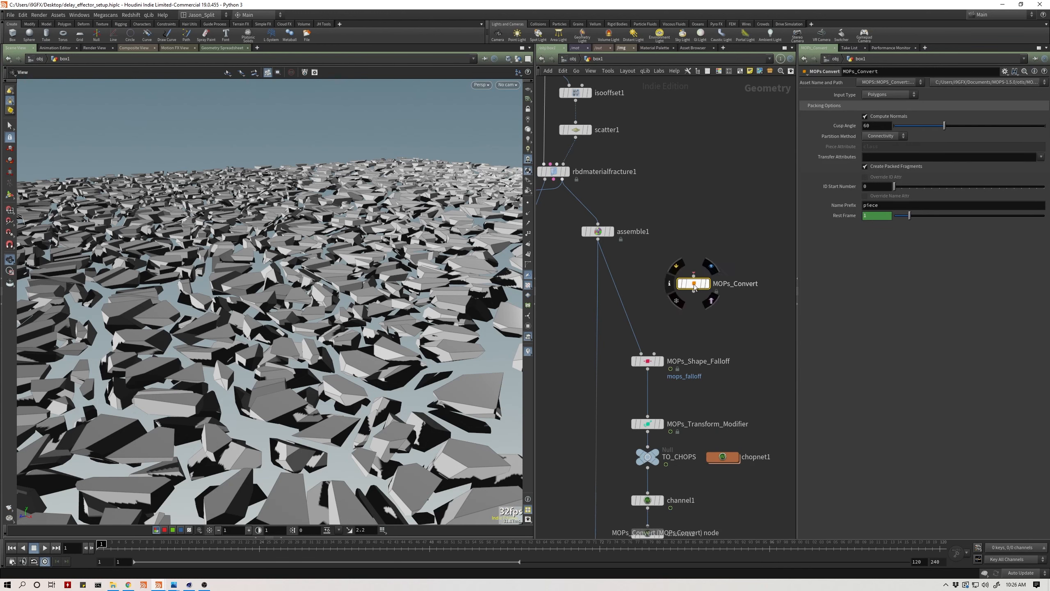
left_click_drag(694, 287, 686, 234)
middle_click_drag(686, 234, 729, 231)
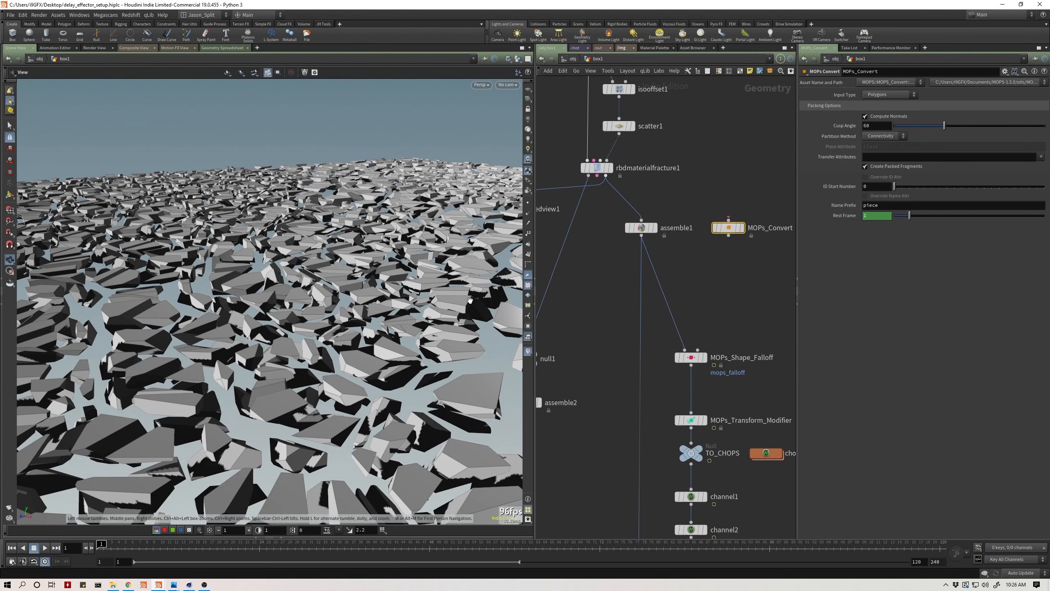
Display assemble1 and examine its name attribute and packed primitive options alongside the rbdmaterialfracture1 settings
left_click(630, 229)
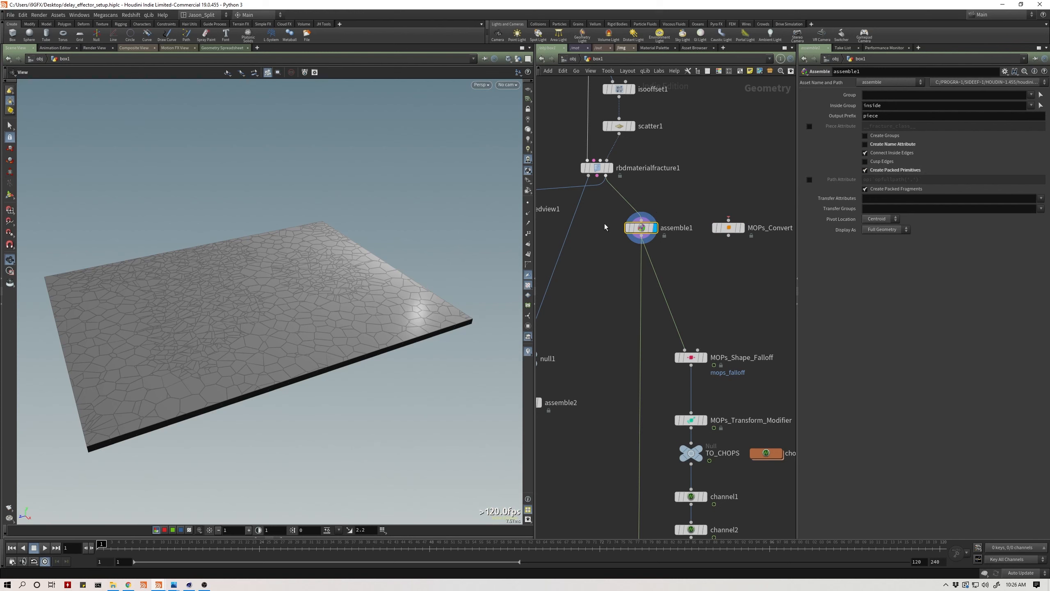
middle_click_drag(604, 227, 675, 202)
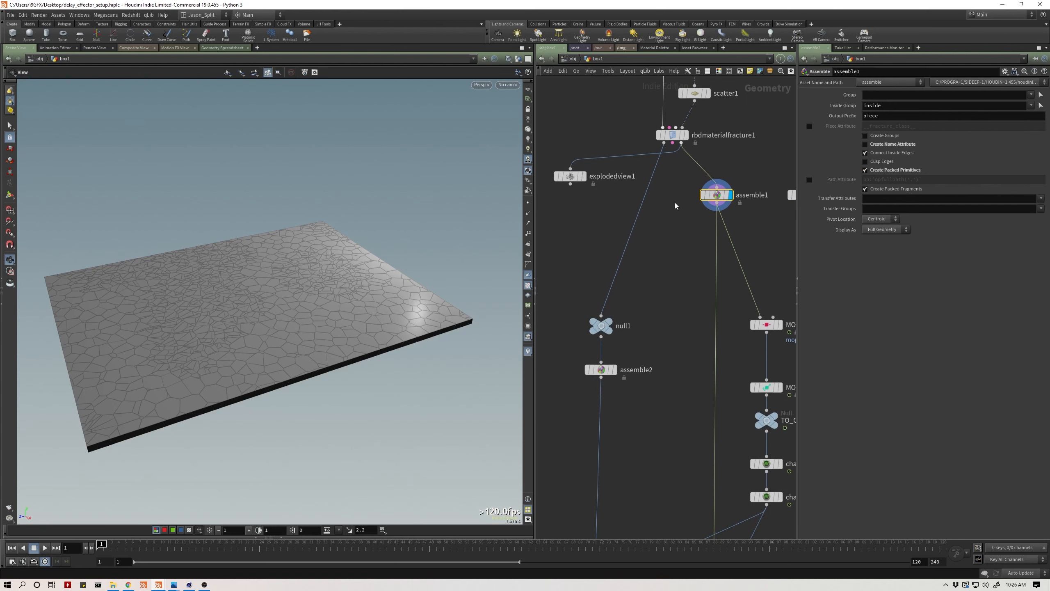
left_click(674, 136)
middle_click_drag(667, 204, 595, 235)
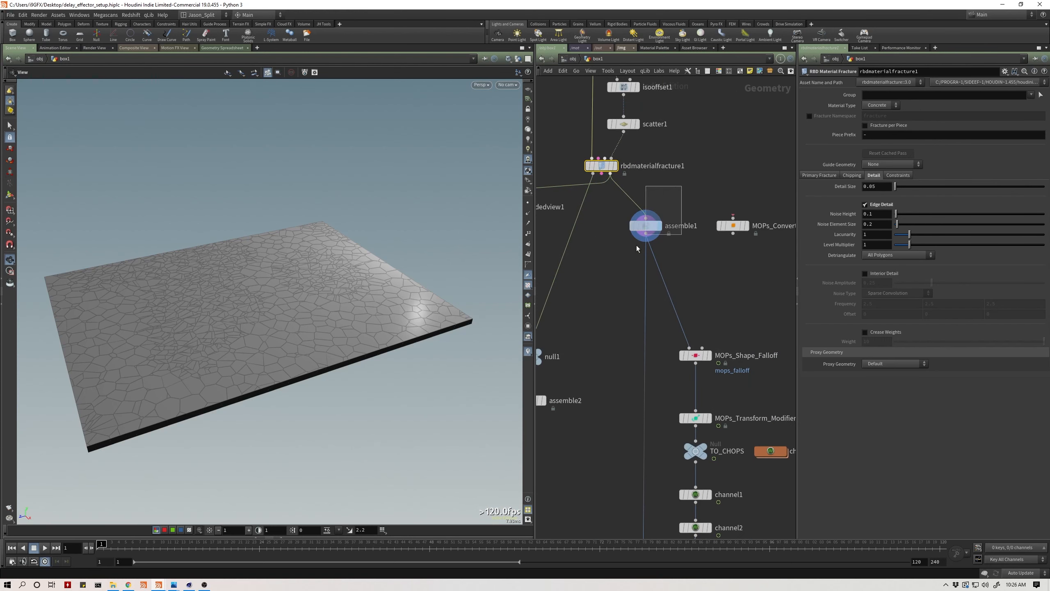
left_click(647, 226)
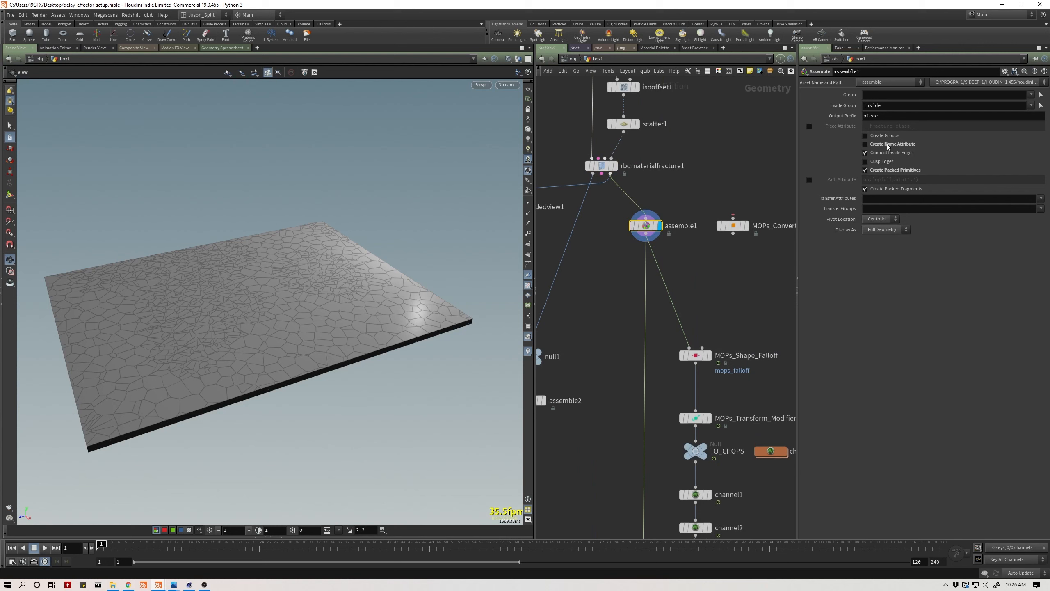
Duplicate assemble1 and wire the copy beneath explodedview1, keeping it displayed
middle_click_drag(631, 239, 727, 218)
left_click_drag(739, 206, 695, 242, "alt")
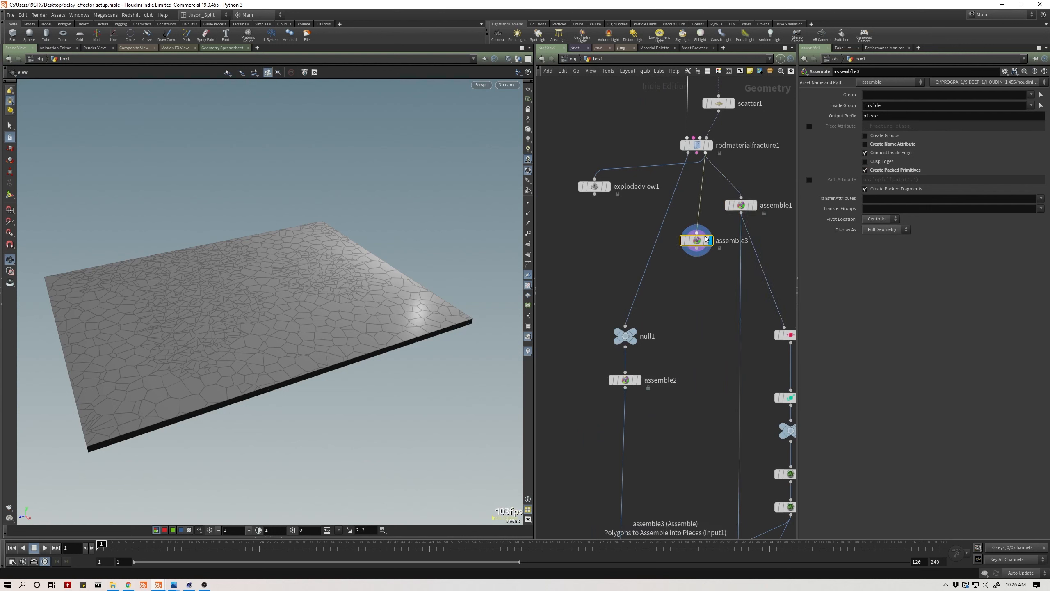
left_click_drag(697, 241, 585, 256)
left_click_drag(614, 224, 594, 193)
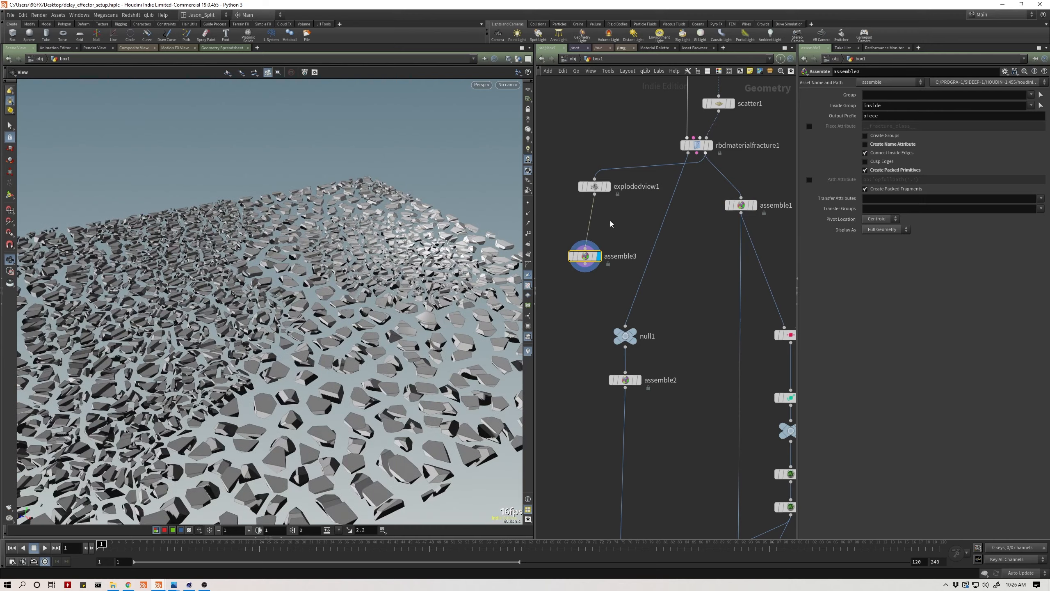
left_click_drag(585, 256, 594, 243)
Check the name attribute on rbdmaterialfracture1, enable Create Name Attribute on assemble3, and check that node's piece information
left_click(709, 147)
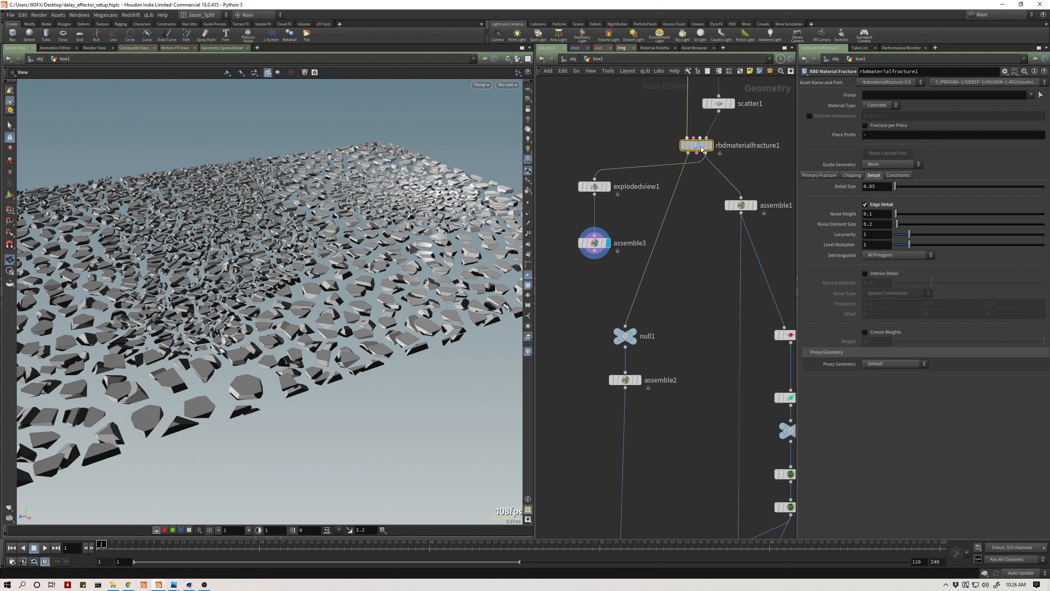
middle_click(706, 148)
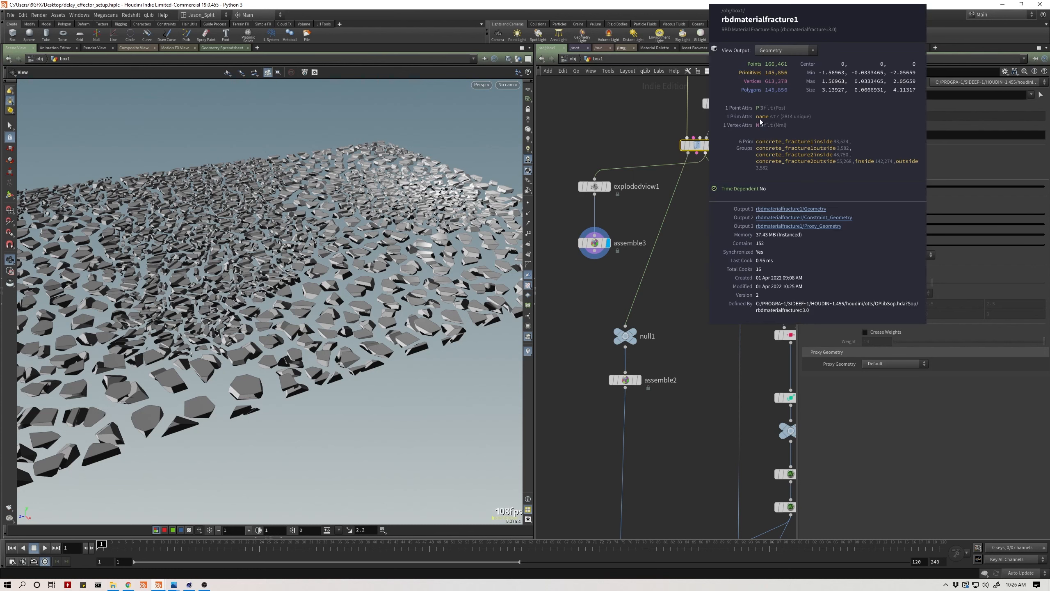
left_click(590, 258)
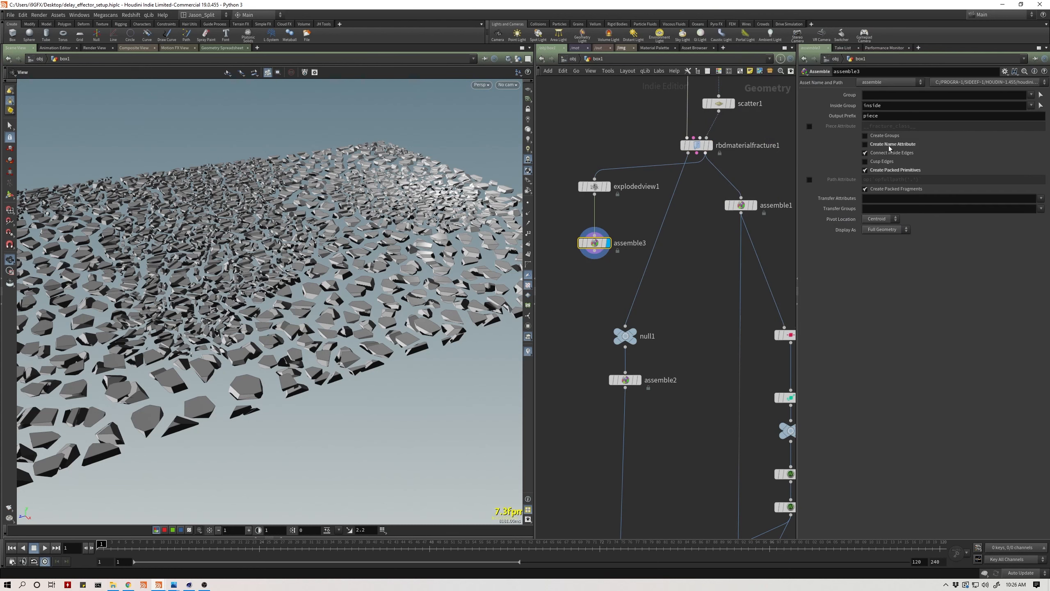
left_click(889, 144)
middle_click(594, 242)
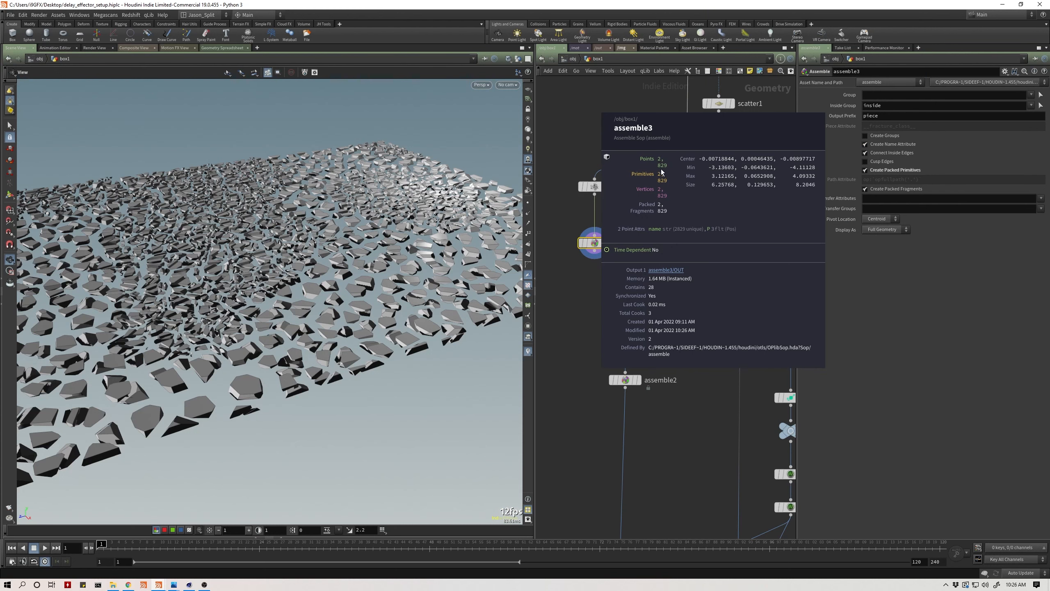
Rewire explodedview1 to the first output of rbdmaterialfracture1, turn off Create Name Attribute on assemble3, and recheck its piece information
left_click(705, 153)
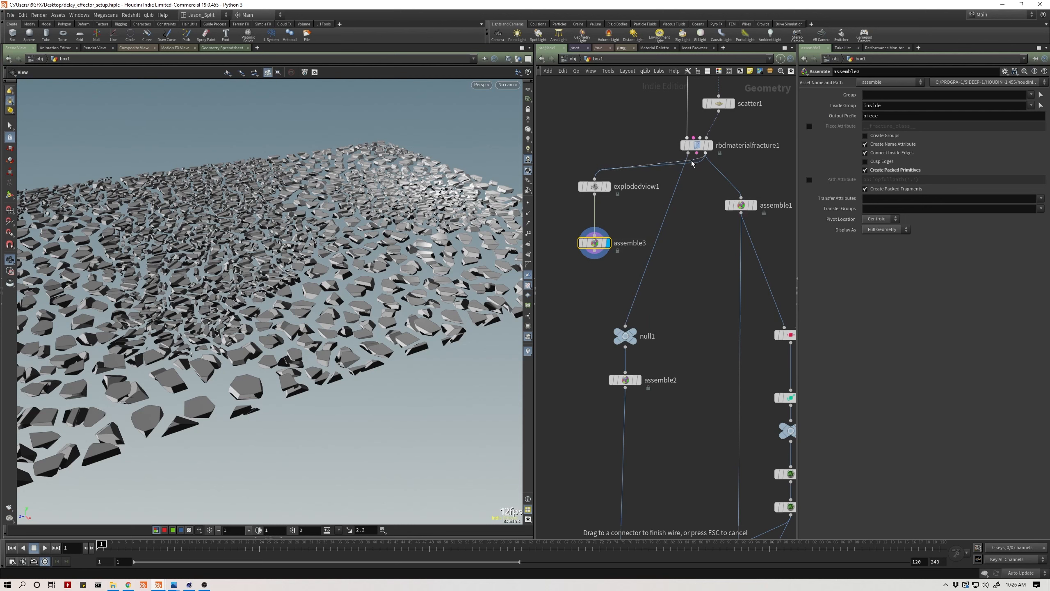
left_click(688, 153)
left_click(594, 186)
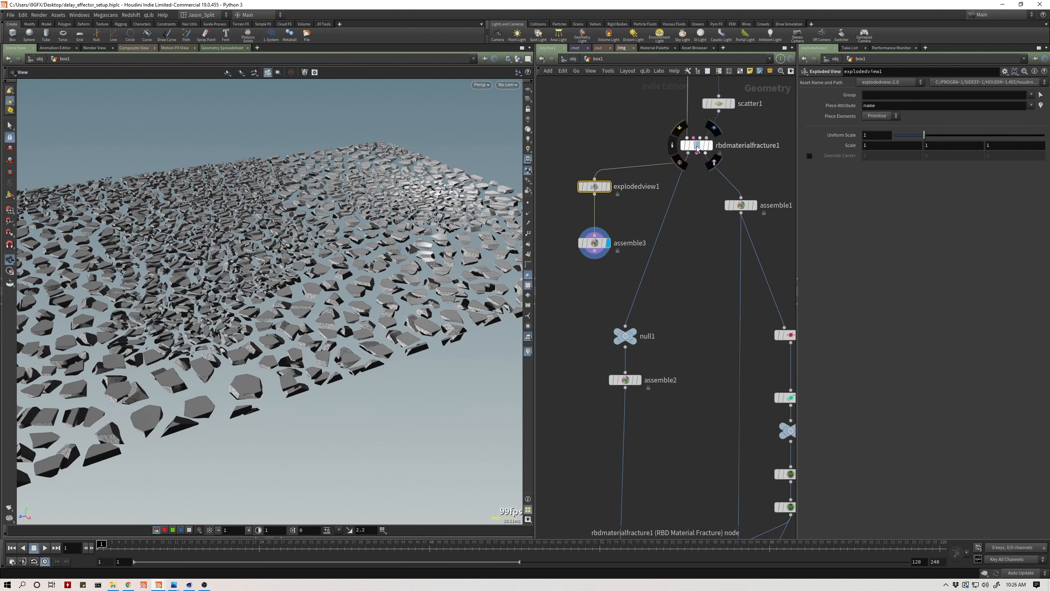
middle_click(593, 245)
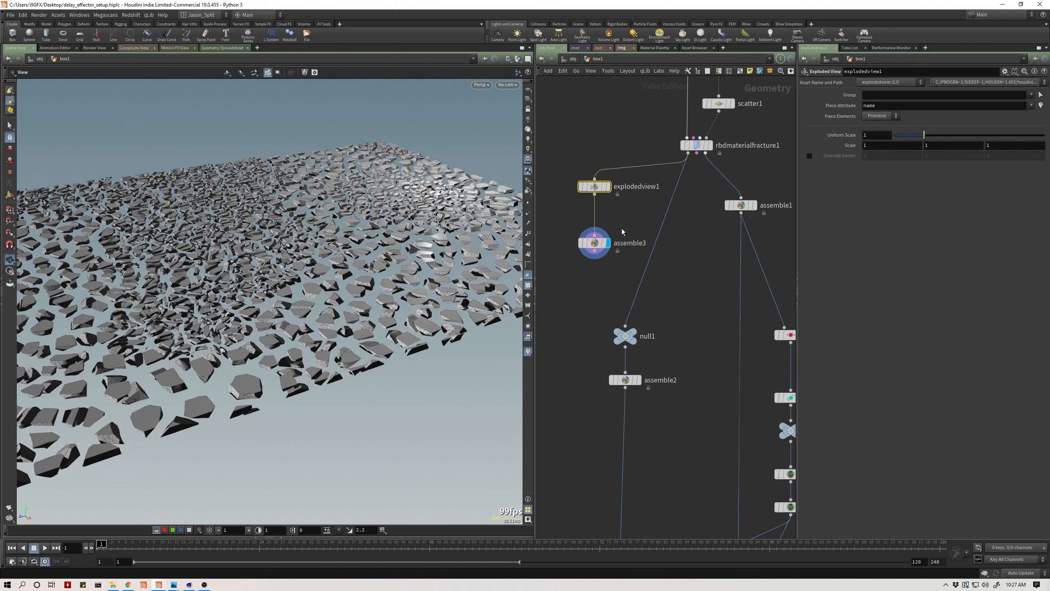
left_click(594, 243)
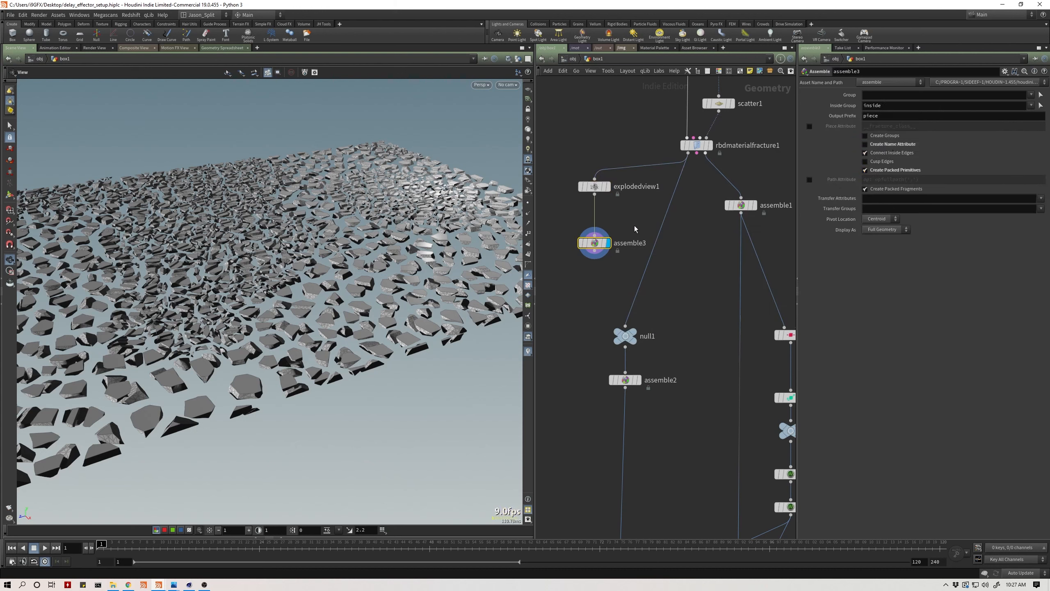
middle_click(600, 243)
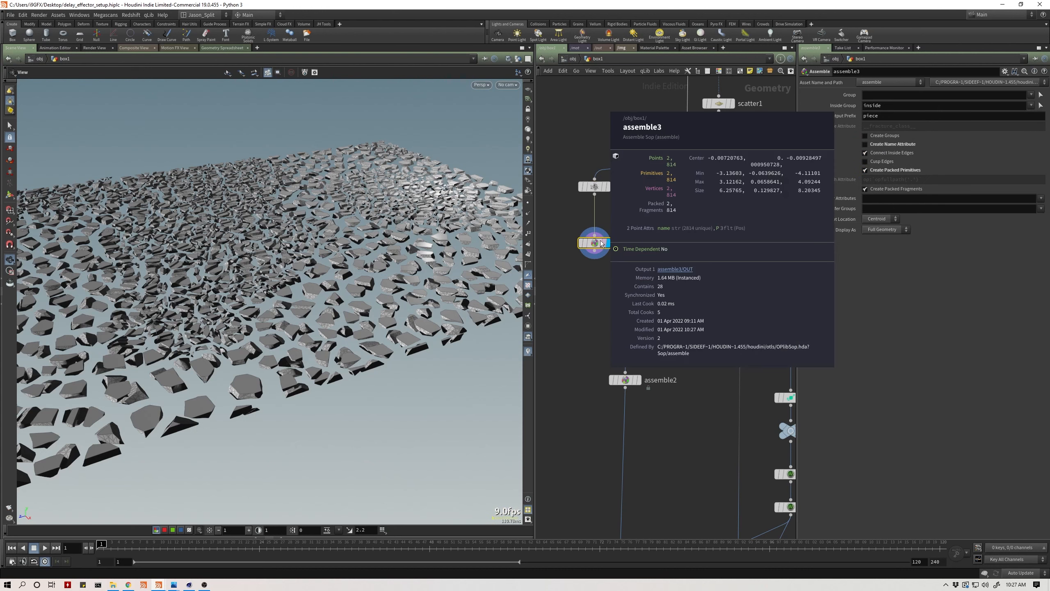
Reconnect explodedview1 to the third output of rbdmaterialfracture1, check the piece information once more, and delete assemble3
left_click_drag(657, 166, 705, 155)
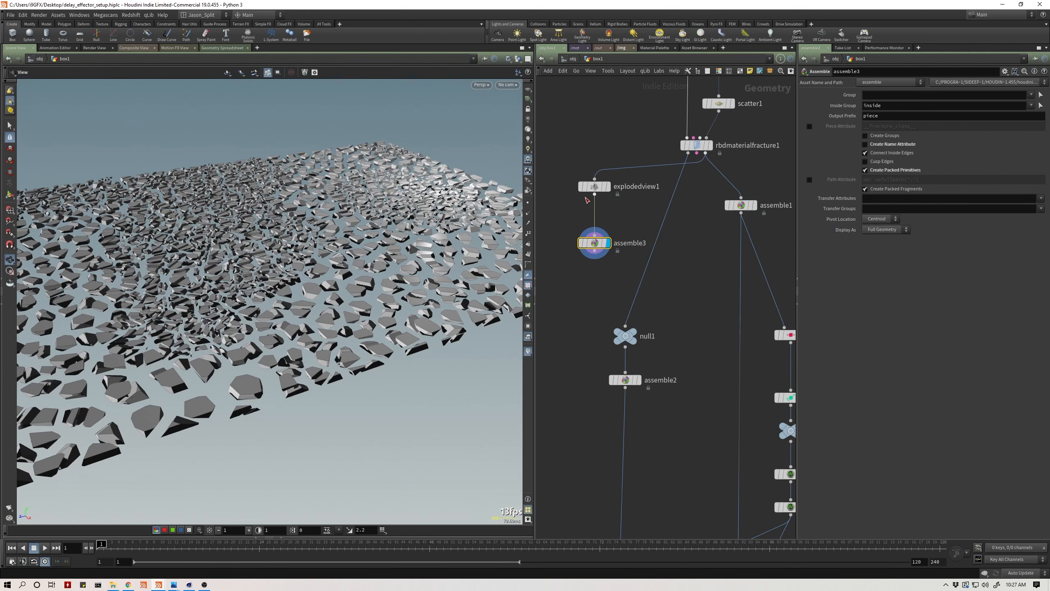
middle_click(593, 245)
key("Delete")
Delete the unconnected MOPs_Convert node beside assemble1
middle_click_drag(699, 269, 600, 226)
left_click_drag(609, 208, 651, 156)
middle_click_drag(678, 188, 670, 224)
middle_click_drag(715, 259, 686, 206)
scroll(686, 206, "down", 1)
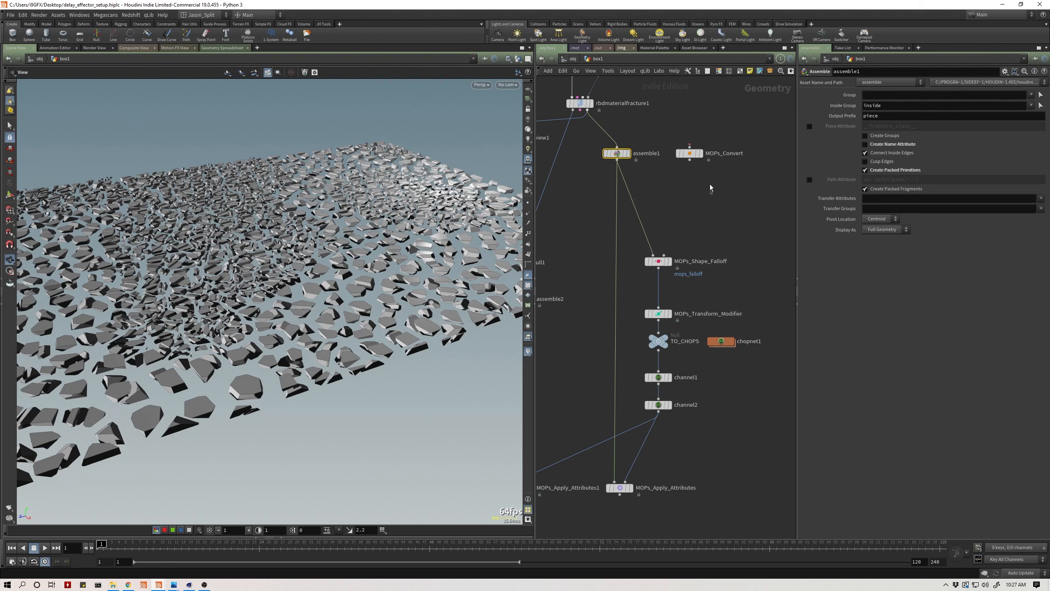
left_click_drag(709, 183, 690, 100)
key("Delete")
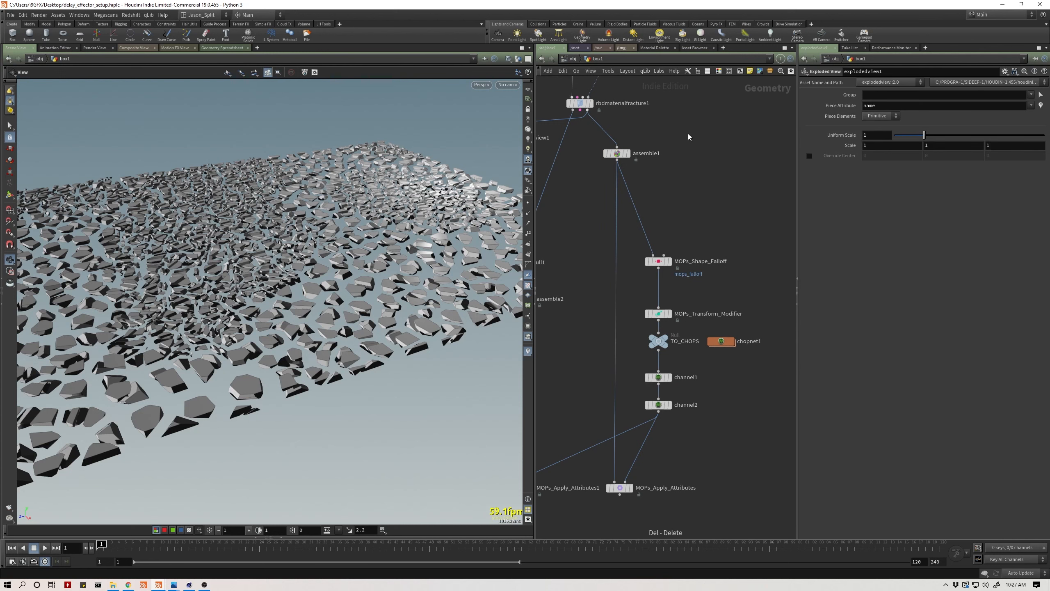
Display assemble1 and examine the packed slab and the MOPs node chain below it
middle_click_drag(682, 198, 727, 181)
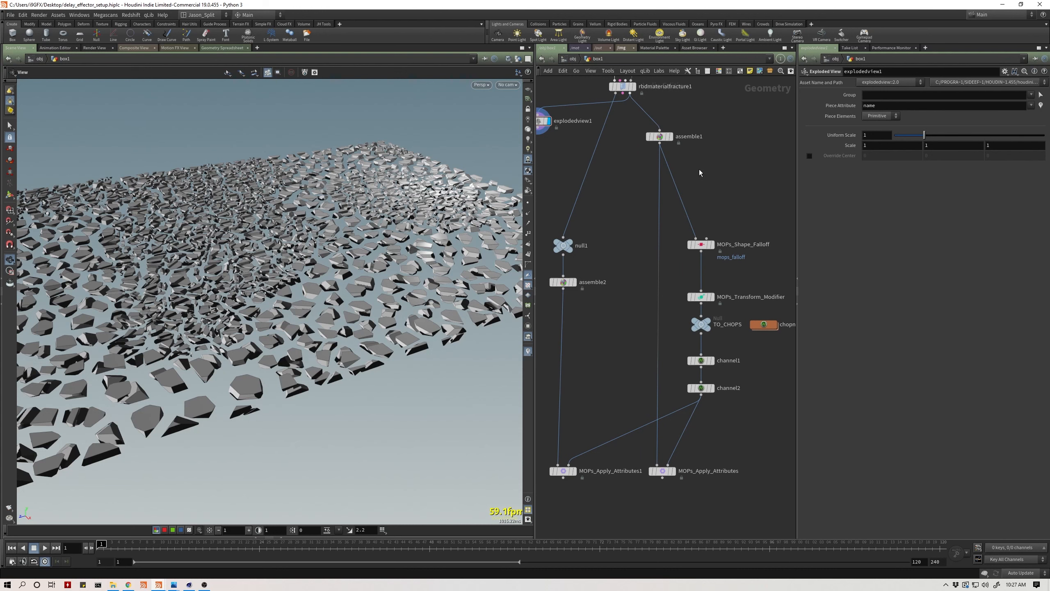
middle_click_drag(699, 169, 688, 161)
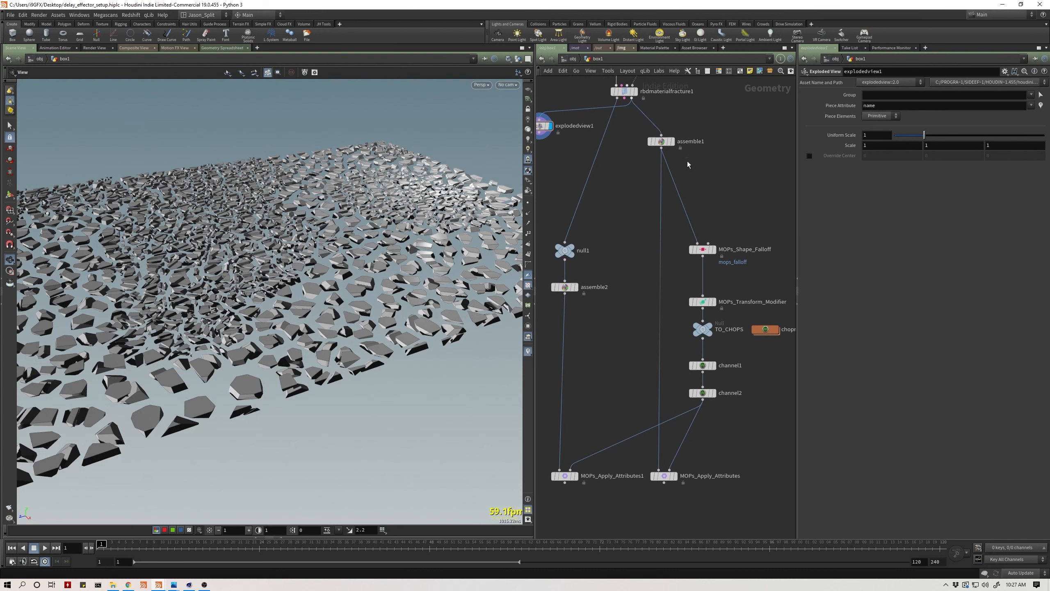
left_click(671, 141)
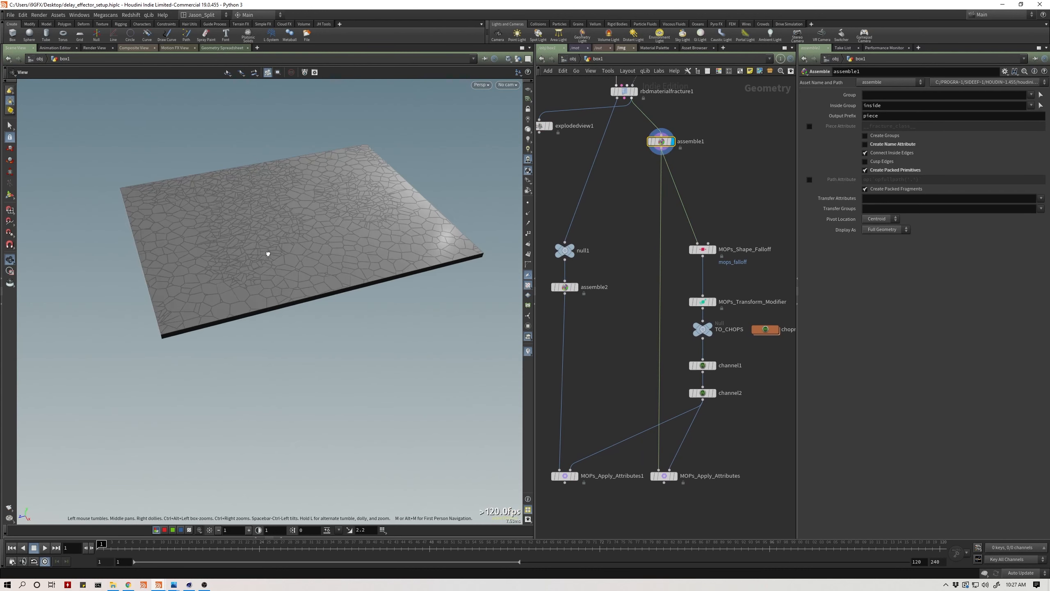
right_click_drag(268, 254, 338, 202)
middle_click_drag(720, 181, 705, 211)
left_click_drag(698, 218, 643, 149)
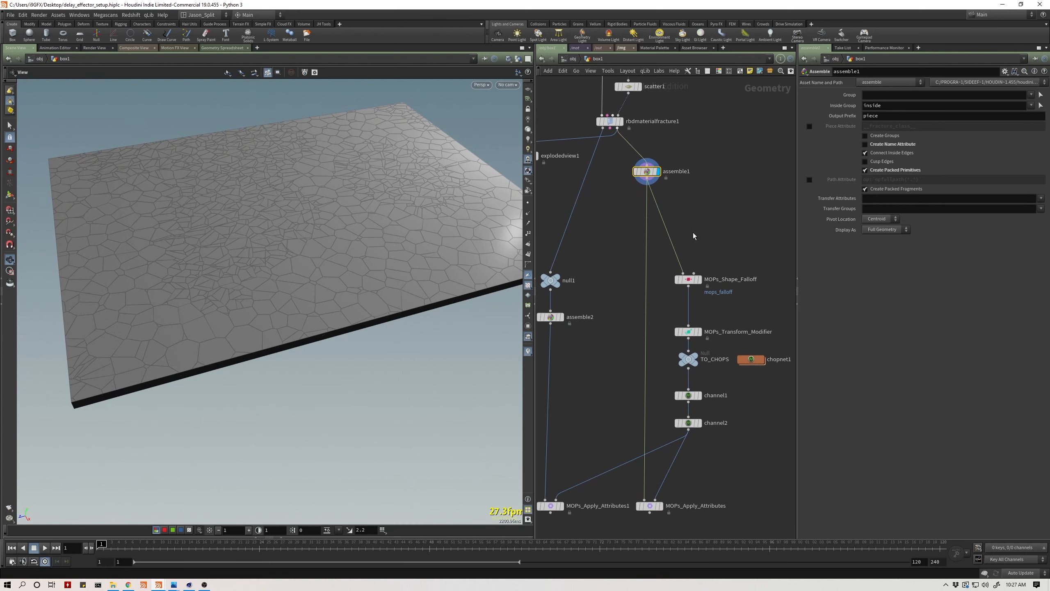
middle_click_drag(694, 233, 688, 221)
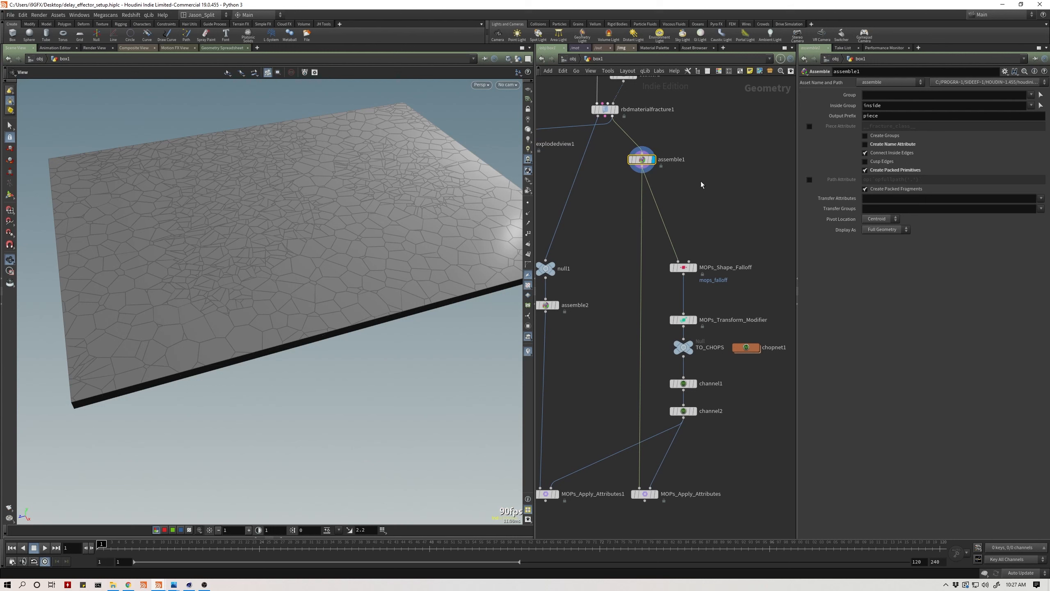
middle_click_drag(701, 185, 693, 187)
middle_click_drag(697, 242, 669, 165)
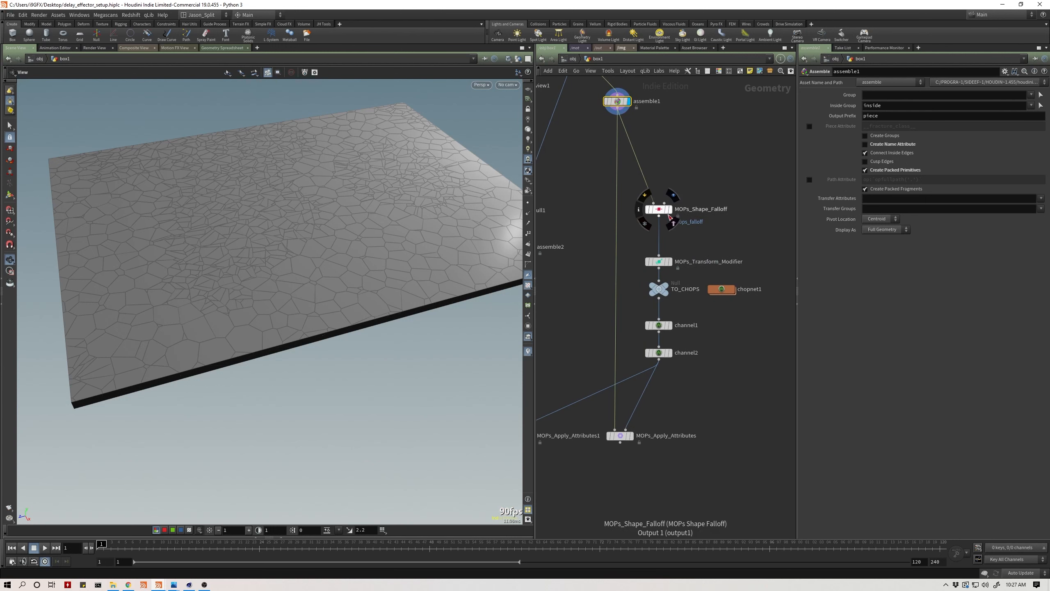
Display MOPs_Shape_Falloff, go to frame 21, and enable Preview Falloff for its torus shape
left_click(673, 199)
left_click(659, 210)
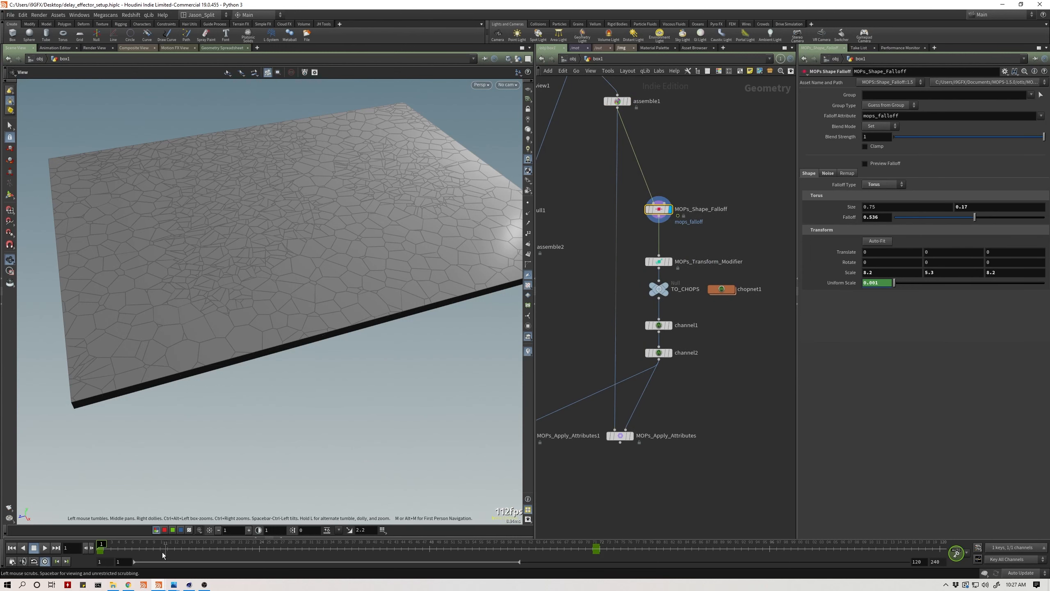
left_click_drag(105, 548, 238, 547)
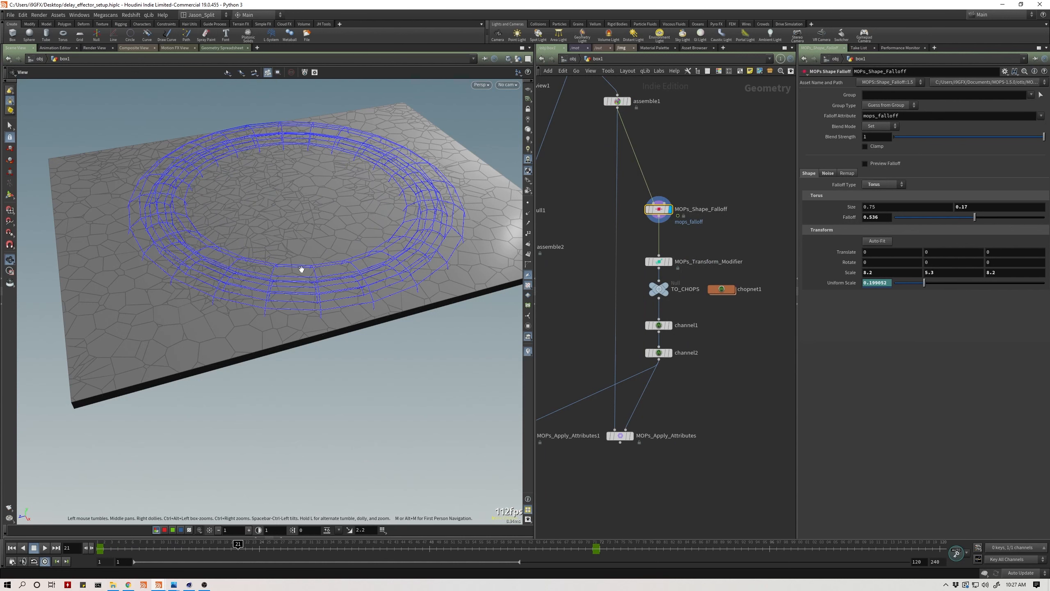
left_click_drag(301, 268, 306, 245)
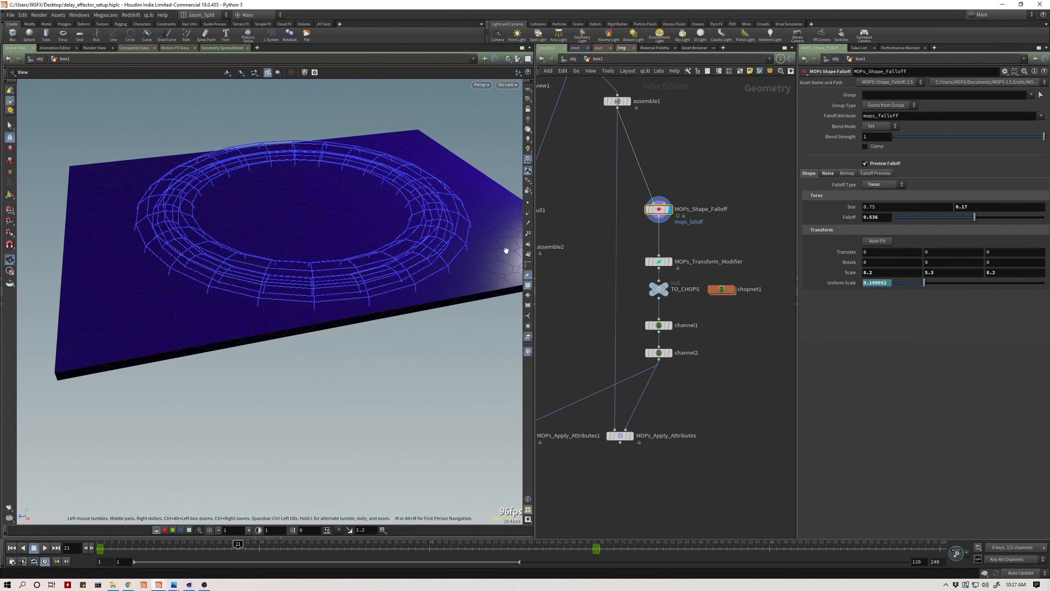
middle_click_drag(709, 145, 718, 202)
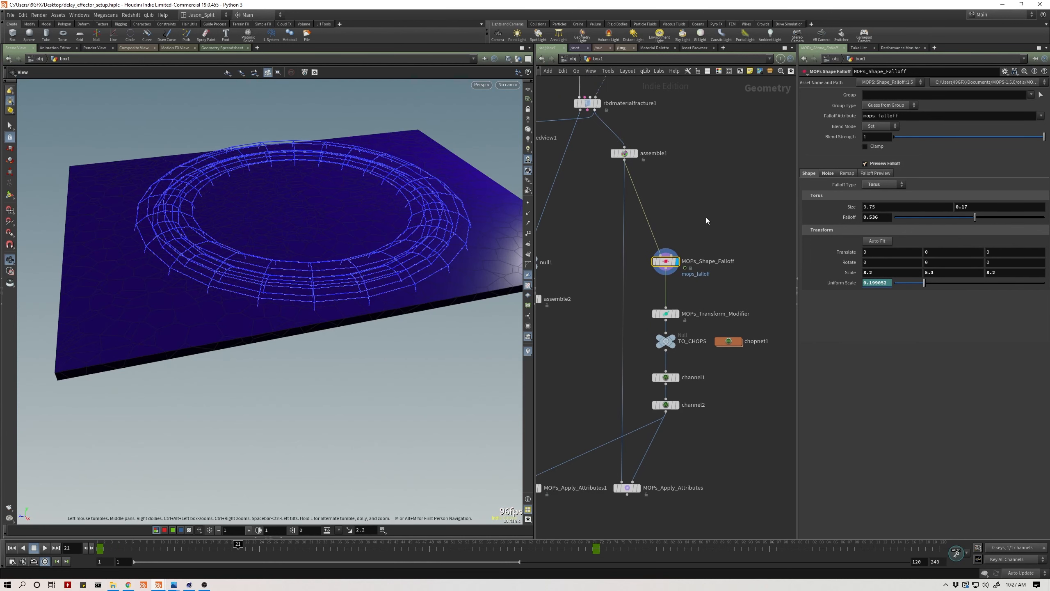
middle_click_drag(705, 244, 691, 214)
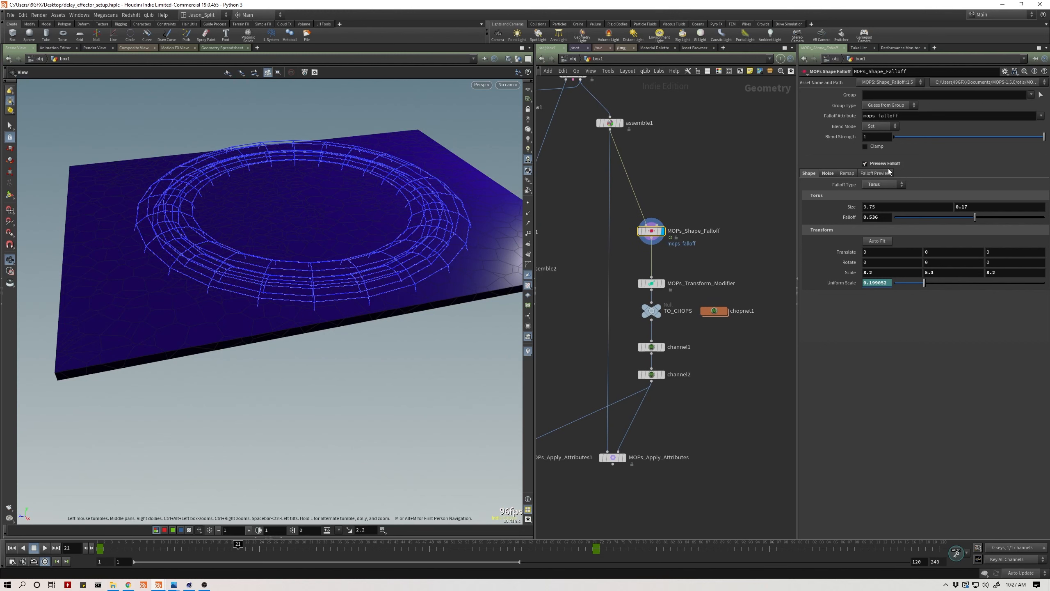
left_click_drag(360, 252, 335, 277)
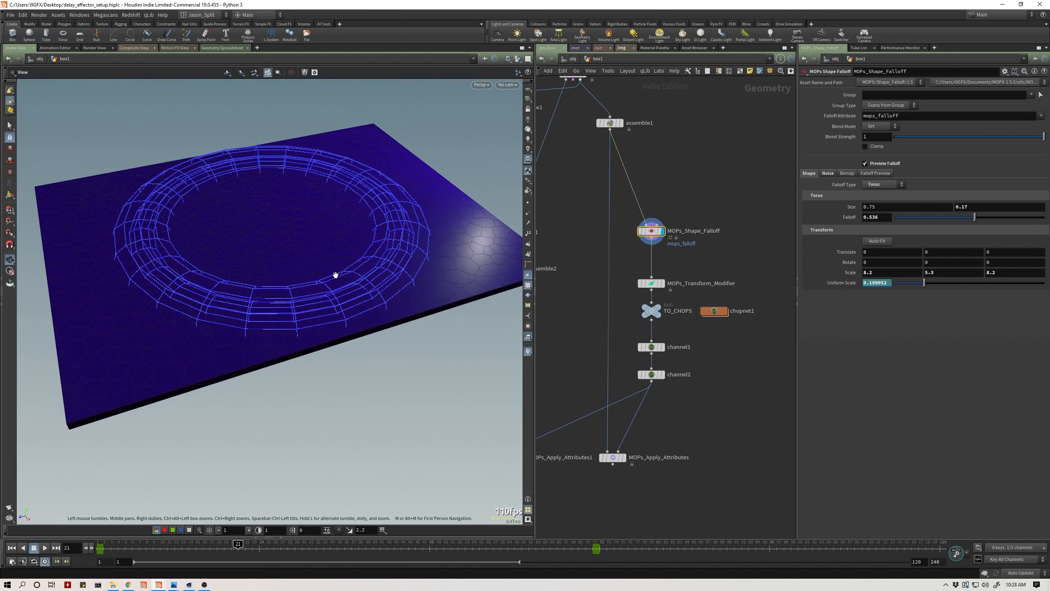
Switch Create Packed Primitives off and back on in assemble1 to compare the falloff preview
key("Up")
left_click(891, 171)
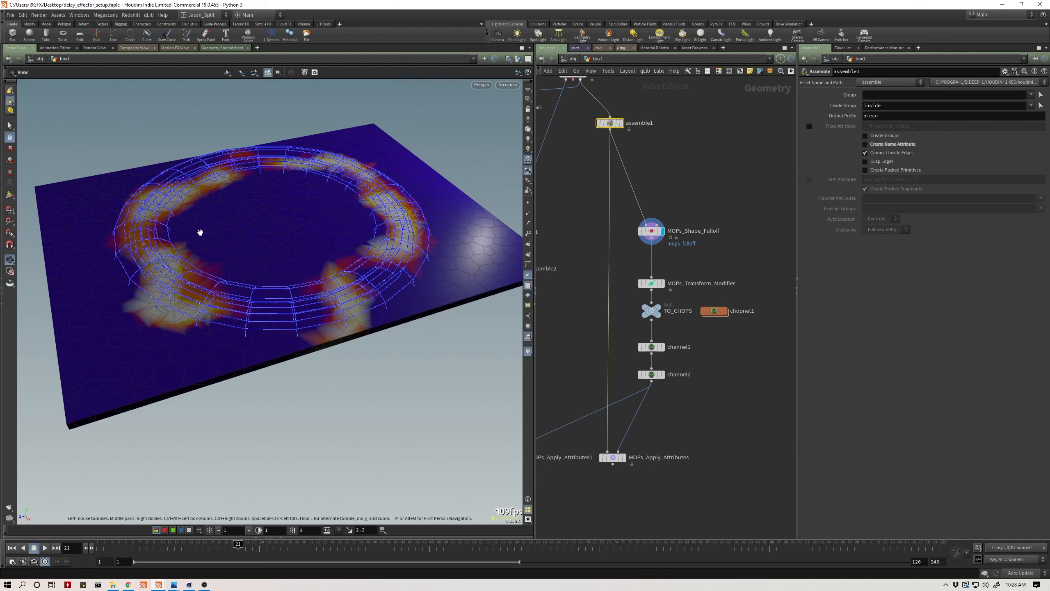
left_click(896, 171)
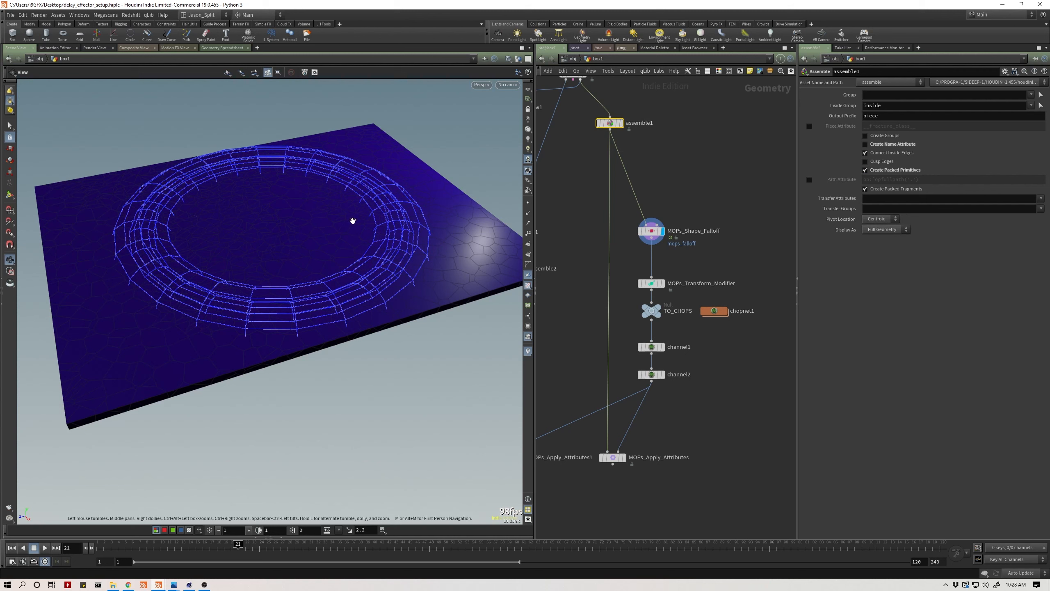
Turn off Create Packed Primitives on assemble1 again, inspect the falloff colors up close, and turn packing back on
left_click(889, 172)
scroll(352, 275, "up", 5)
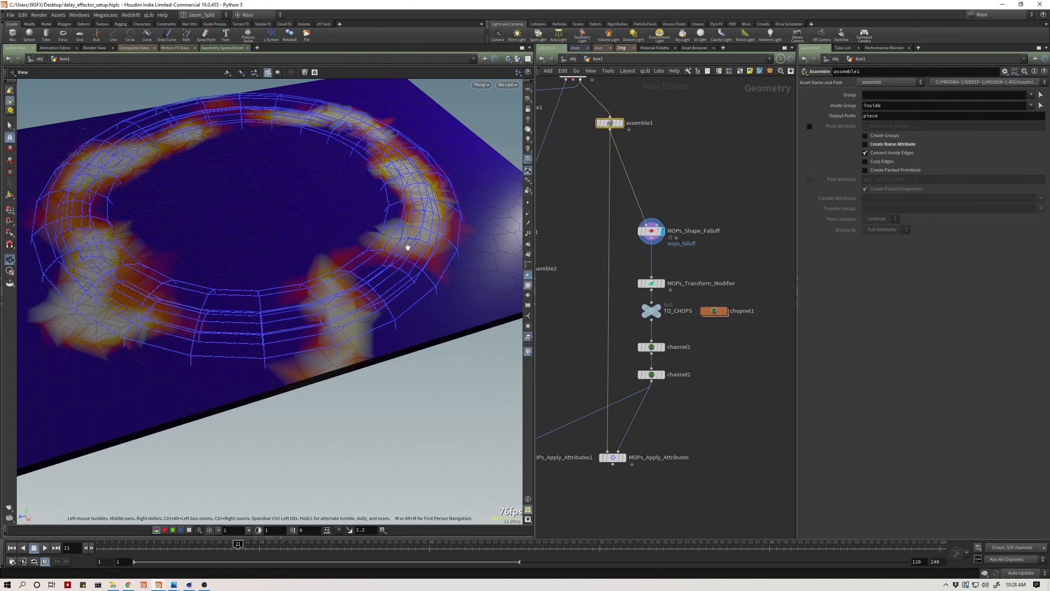
scroll(393, 252, "up", 2)
scroll(391, 272, "down", 5)
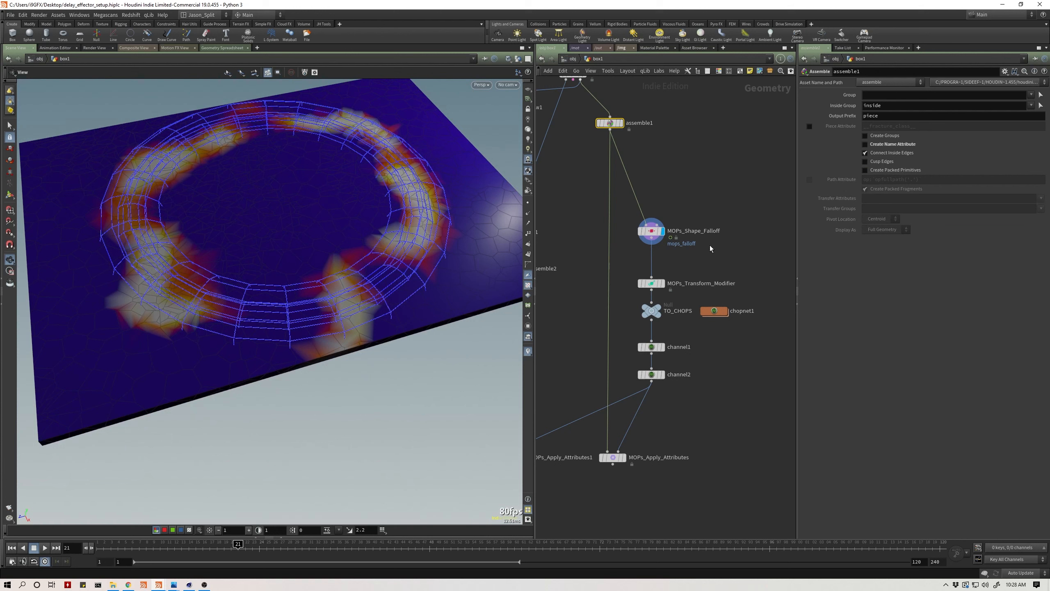
left_click(651, 231)
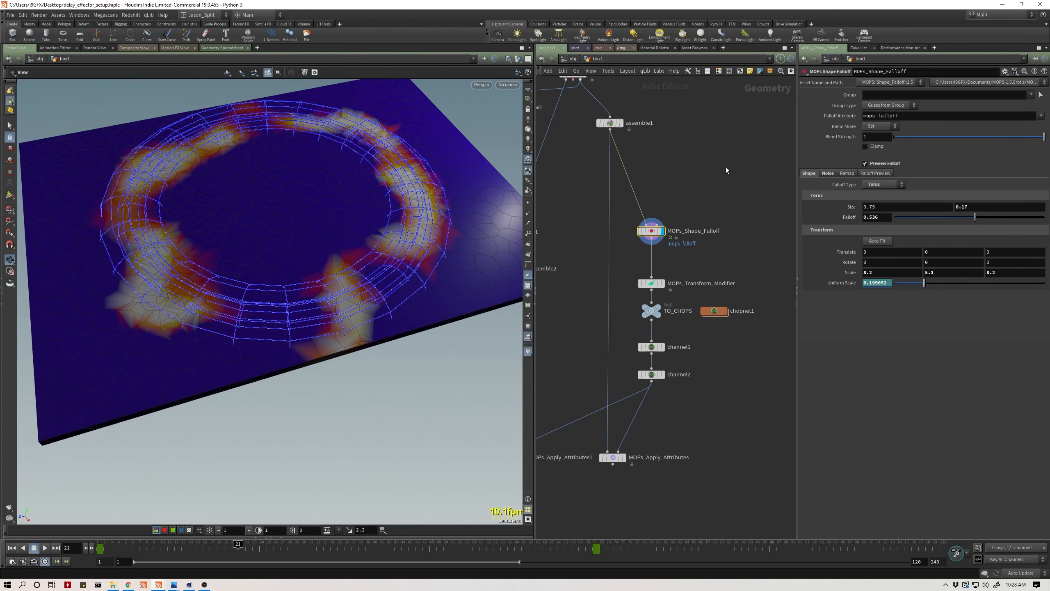
left_click(610, 122)
left_click(651, 231)
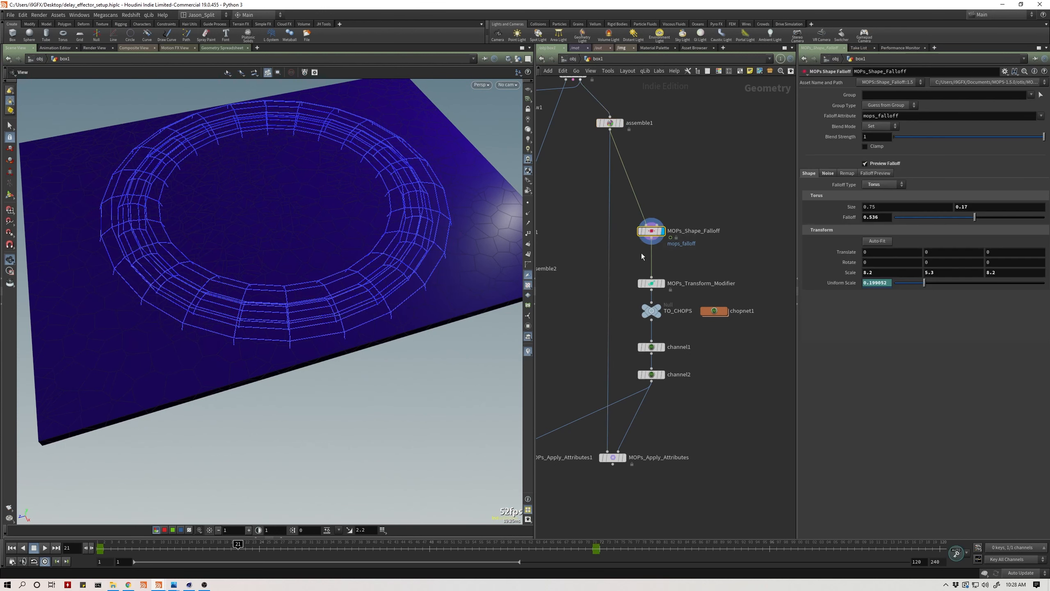
Display the MOPs_Shape_Falloff preview as sprites with a sprite scale of 0.19
left_click(880, 174)
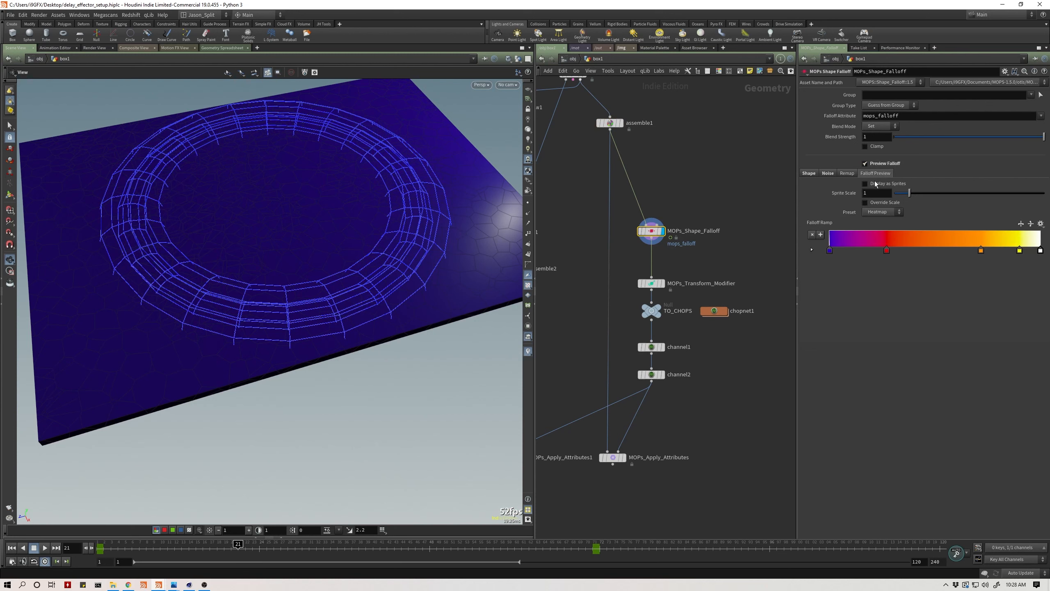
left_click_drag(909, 193, 897, 193)
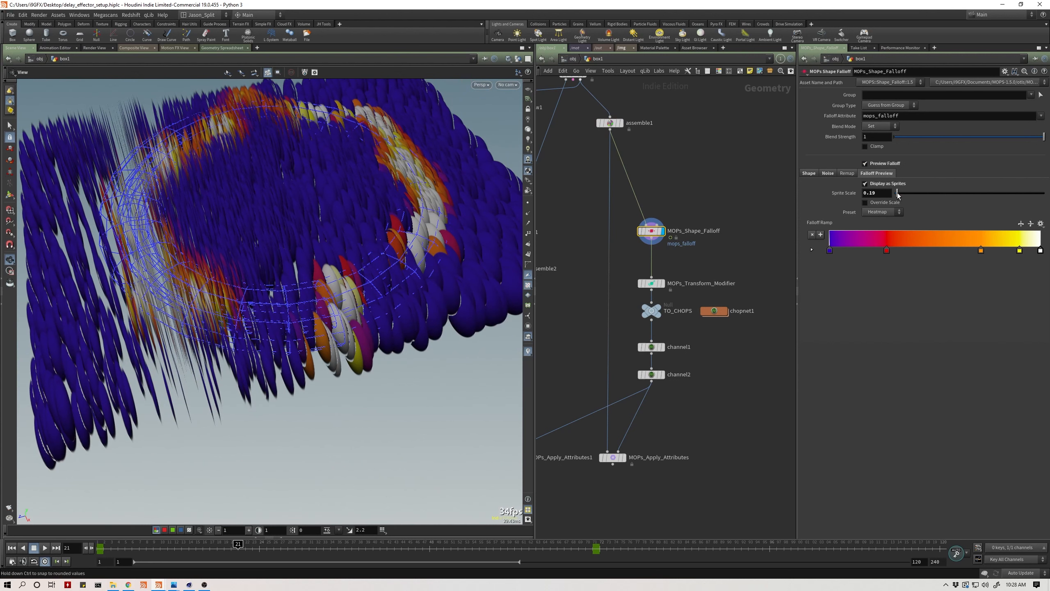
Turn off Create Packed Fragments on assemble1 and preview the MOPs_Shape_Falloff colors directly on the pieces, without sprites
left_click_drag(704, 198, 645, 248)
left_click(613, 124)
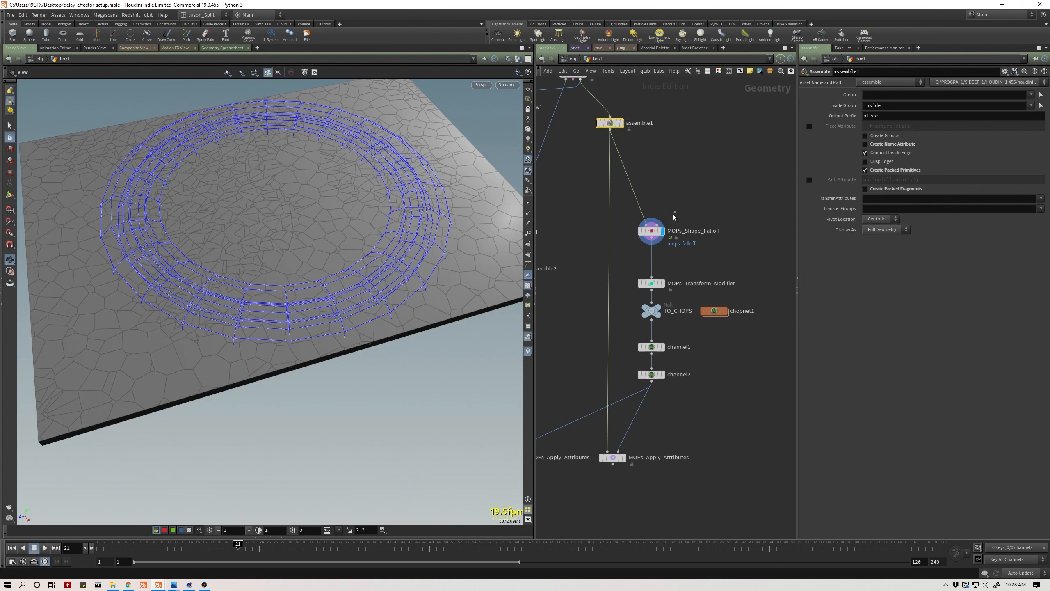
left_click(651, 231)
left_click(878, 164)
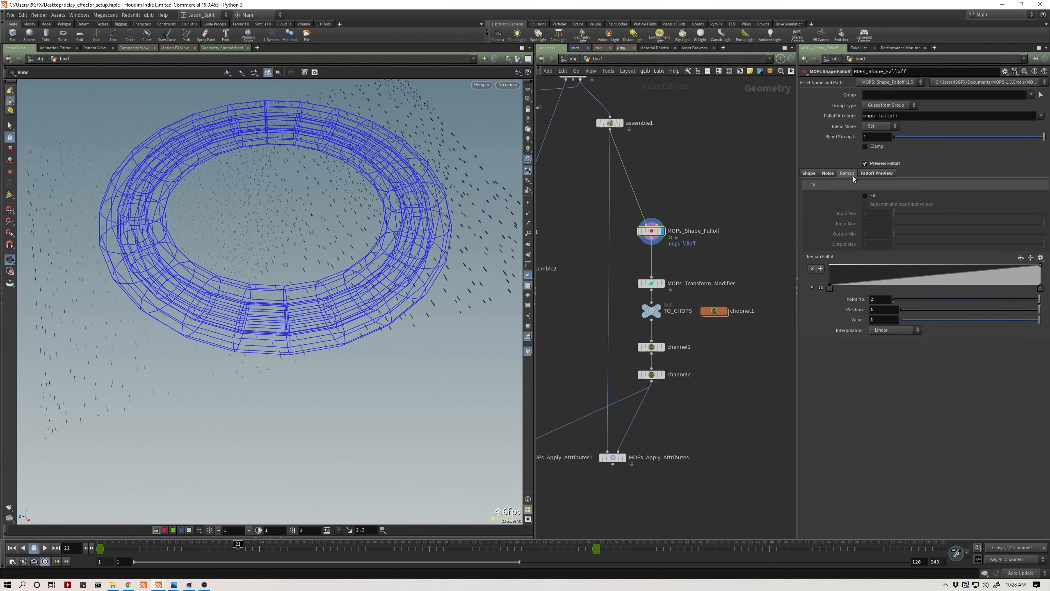
left_click(878, 174)
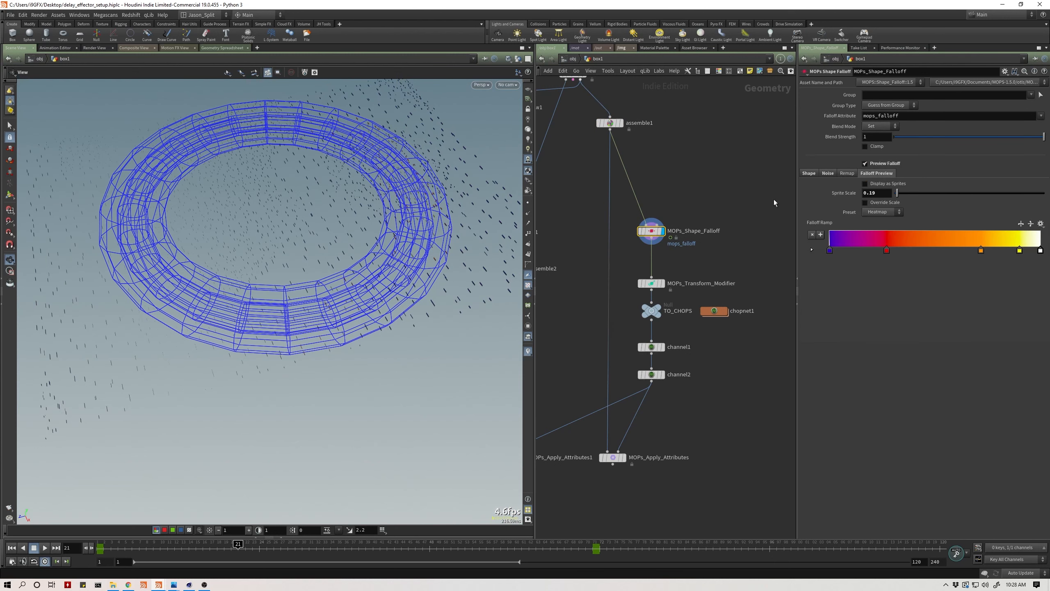
mouse_move(359, 255)
left_mouse_down()
mouse_move(358, 269)
mouse_move(367, 259)
mouse_move(359, 225)
mouse_move(366, 249)
left_mouse_up()
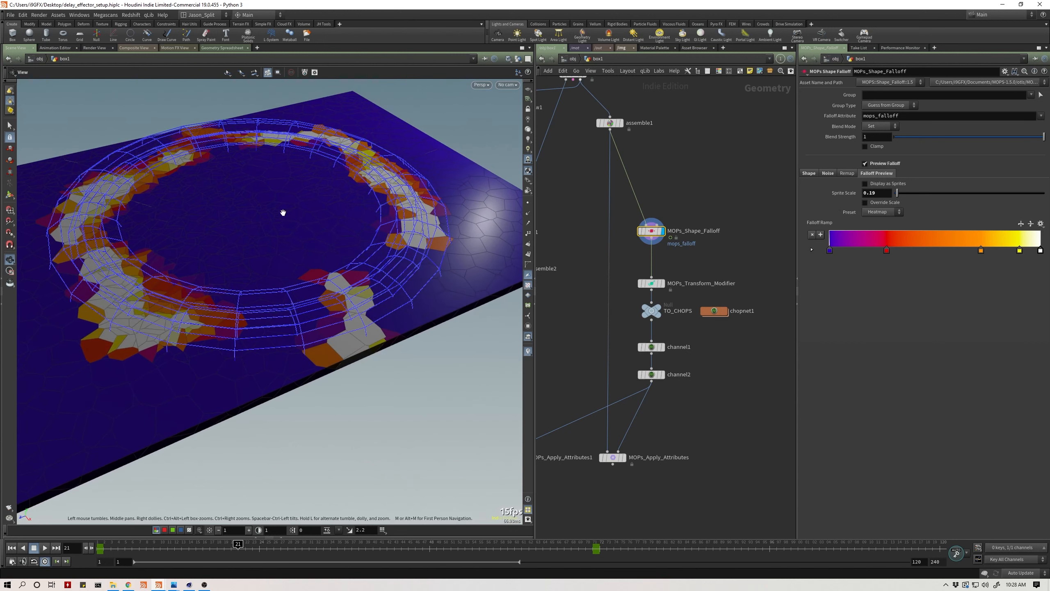
left_click(683, 268)
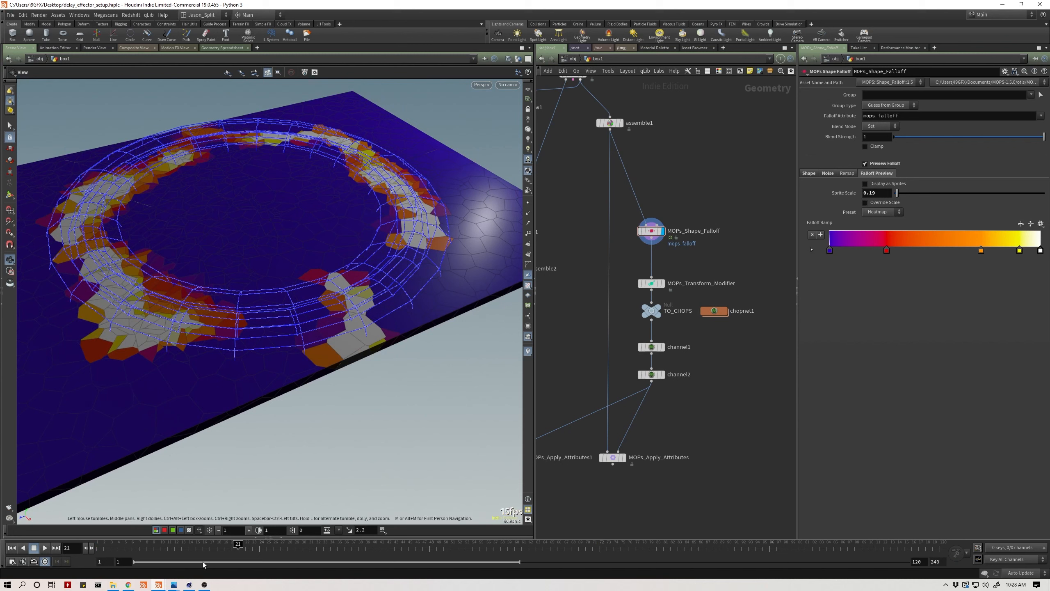
Scrub the falloff animation to frame 32 with the whole slab in view and open the noise settings of MOPs_Shape_Falloff
mouse_move(202, 547)
left_mouse_down()
mouse_move(168, 547)
mouse_move(231, 548)
left_mouse_up()
right_click_drag(316, 273, 279, 284)
left_click_drag(279, 284, 260, 298)
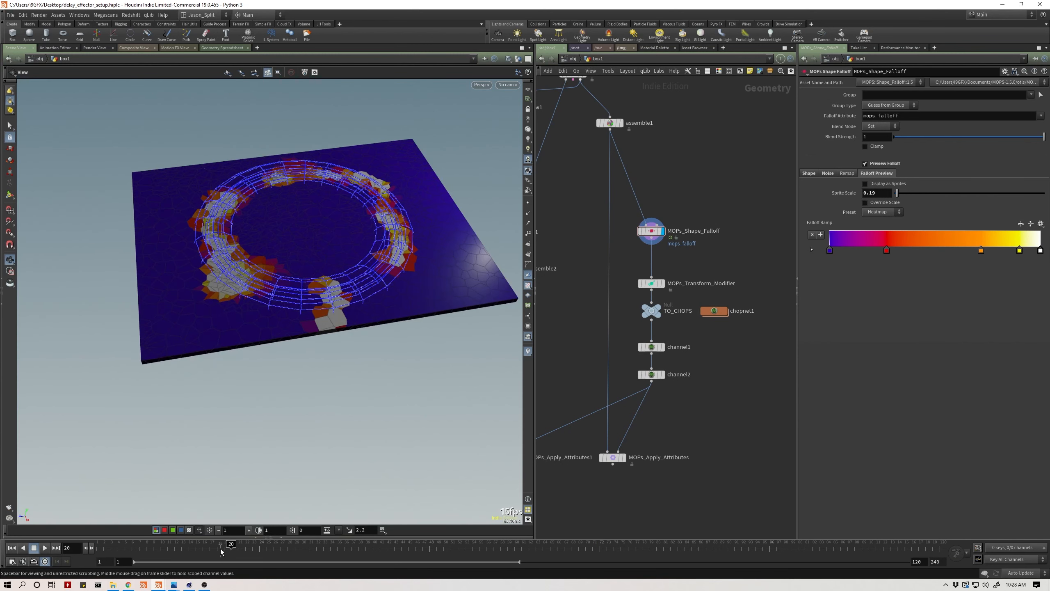
left_click_drag(253, 548, 316, 548)
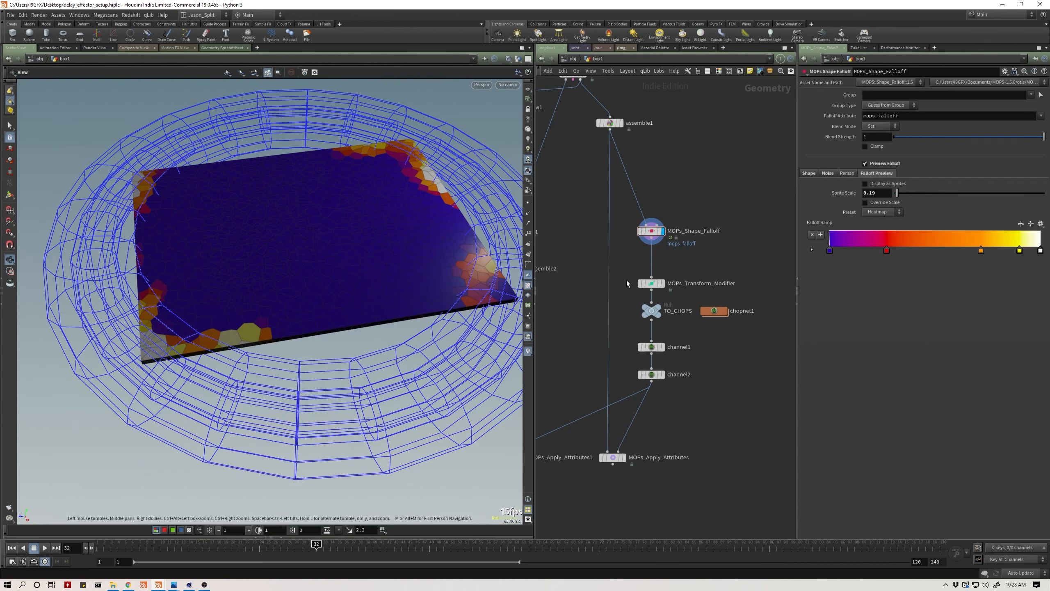
left_click(827, 173)
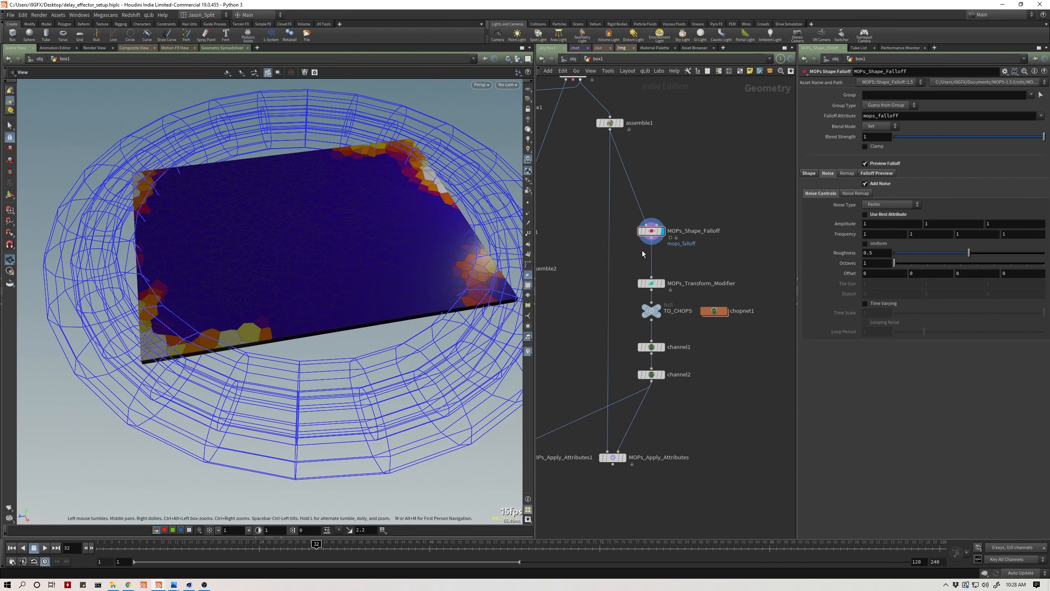
left_click_drag(687, 258, 652, 207)
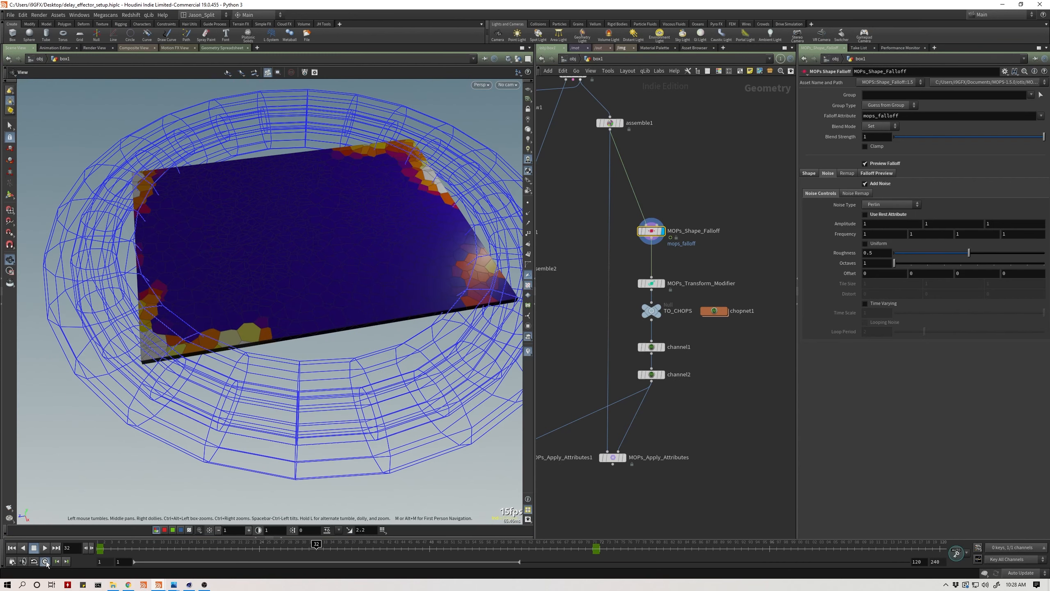
Play the falloff preview from the first frame and stop it at frame 27
left_click(12, 548)
left_click(44, 547)
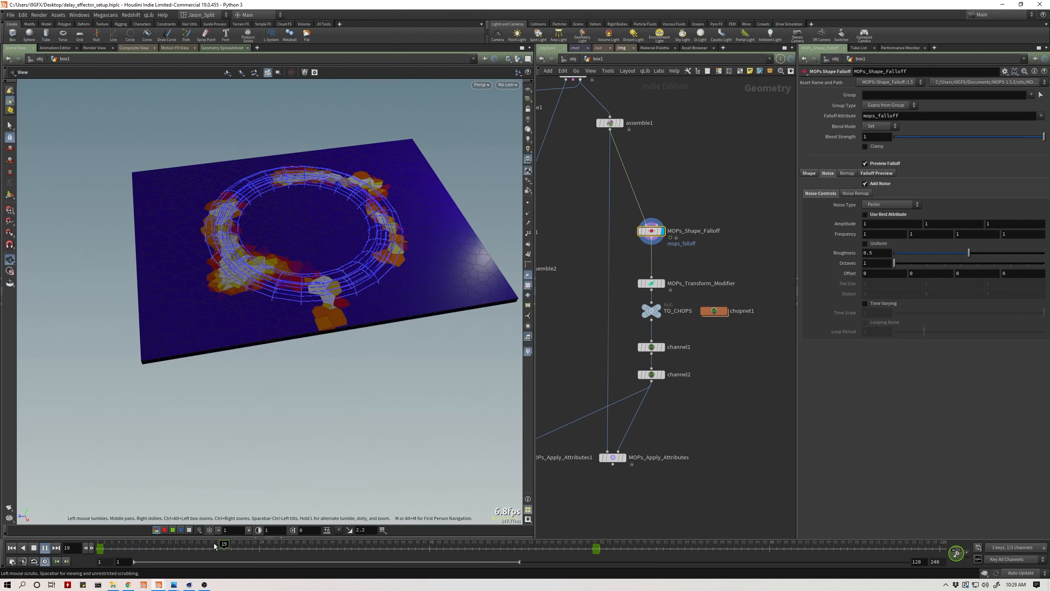
left_click(45, 548)
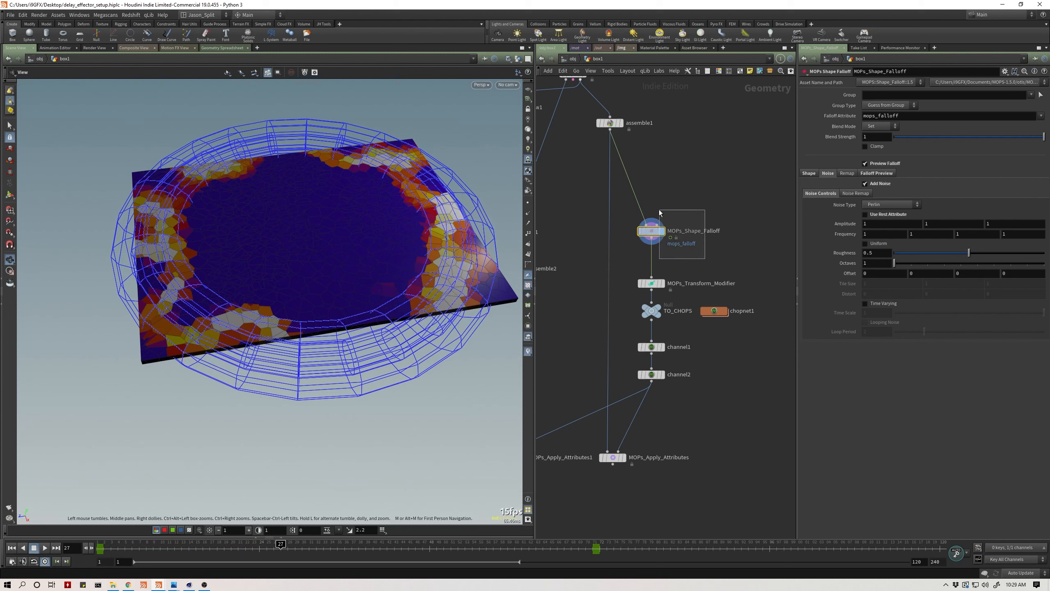
Turn off Preview Falloff on MOPs_Shape_Falloff and turn Create Packed Fragments back on in assemble1
left_click(885, 164)
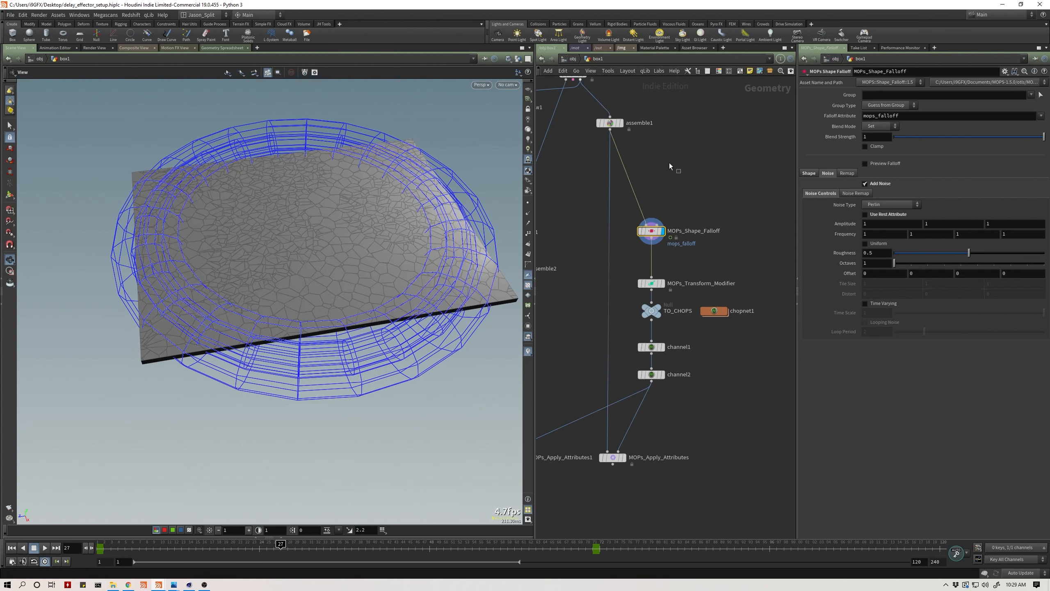
left_click_drag(670, 163, 598, 95)
left_click(902, 189)
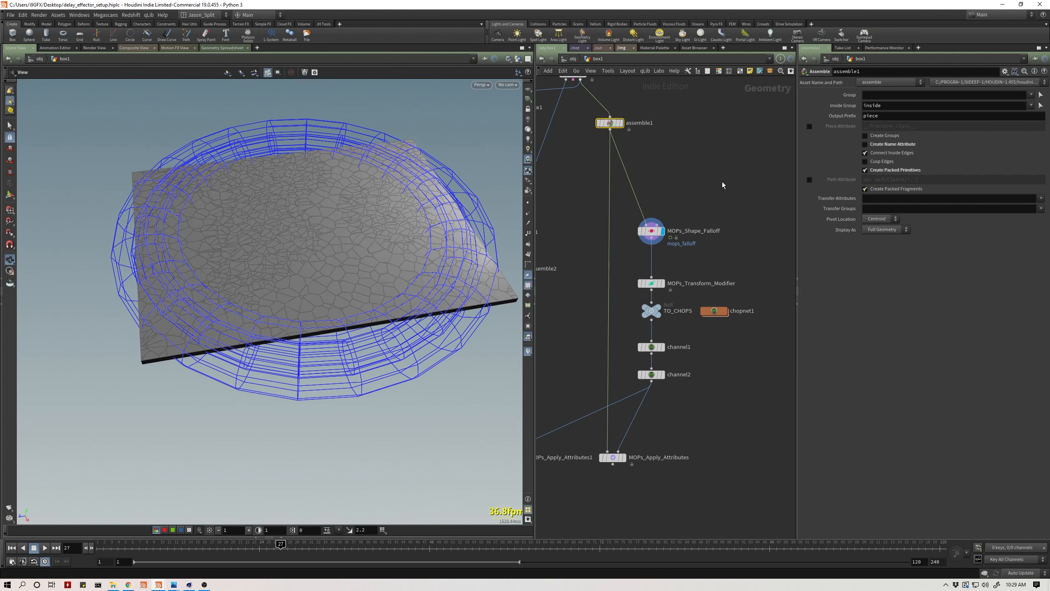
Play the torus falloff shape growing over the uncolored slab from the first frame and stop at frame 80
left_click(12, 547)
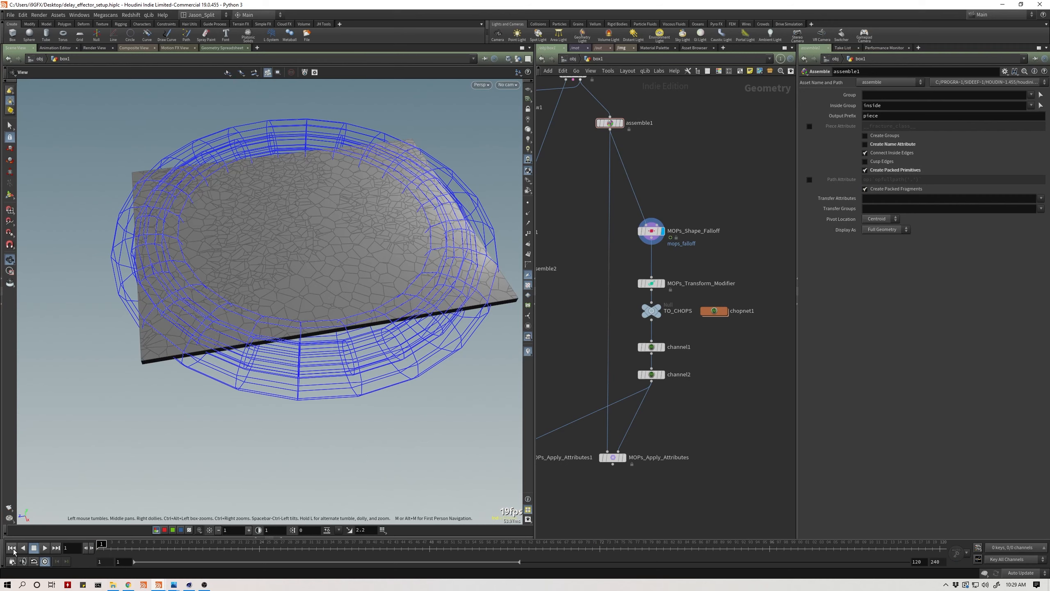
left_click(45, 547)
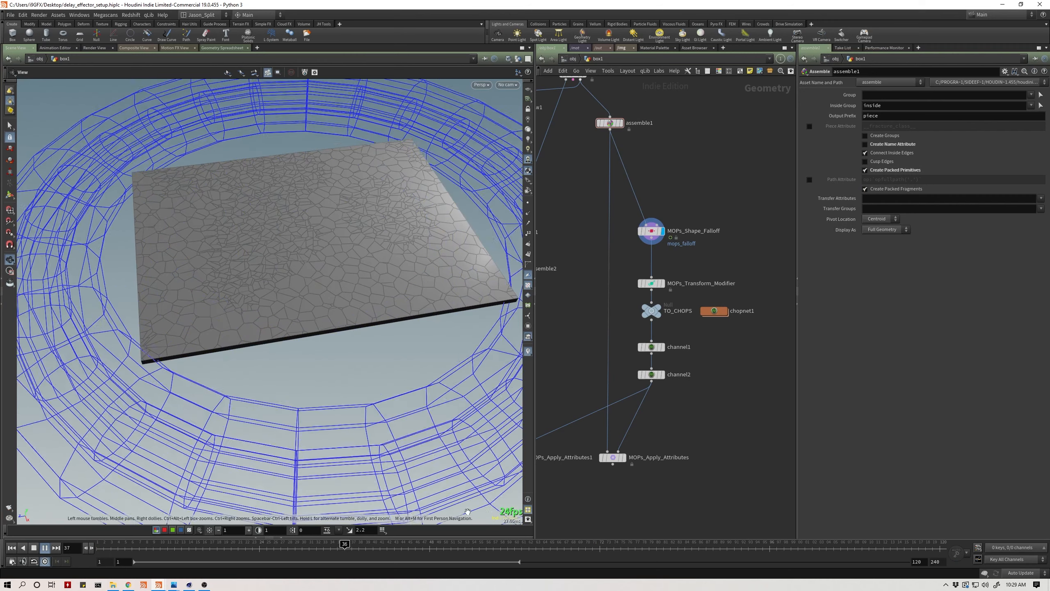
left_click(33, 548)
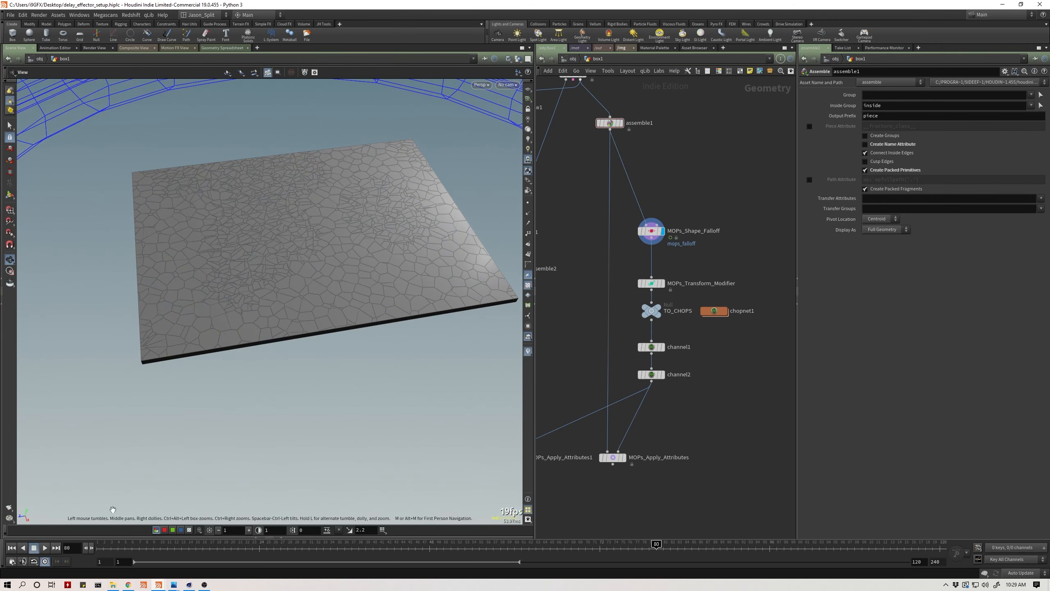
Place MOPs_Transform_Modifier closer below MOPs_Shape_Falloff, display it, and play the animation from the first frame in a lower view
middle_click_drag(741, 383, 740, 370)
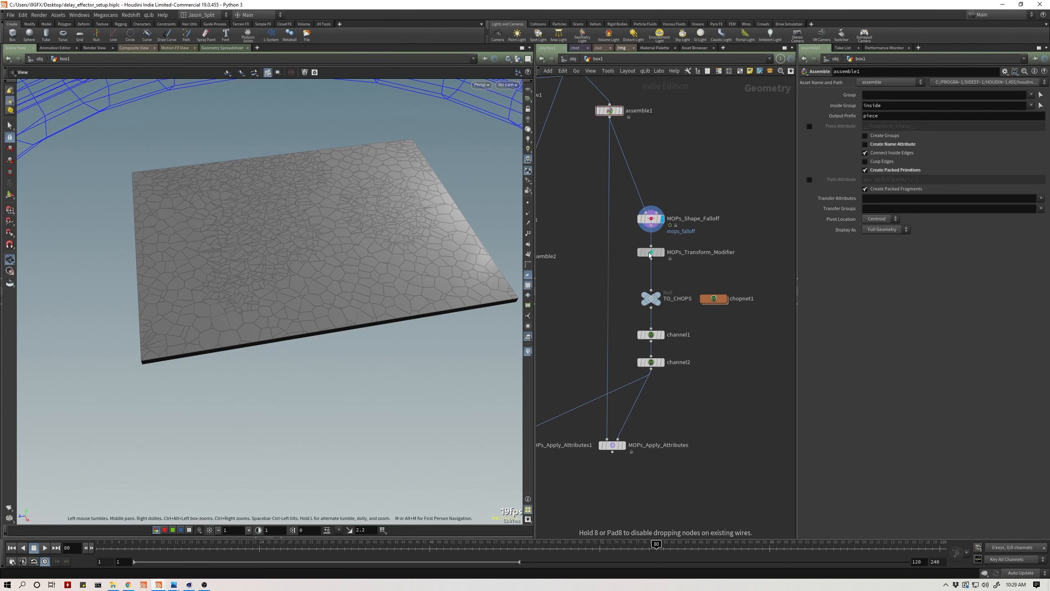
left_click(651, 219)
left_click(650, 253)
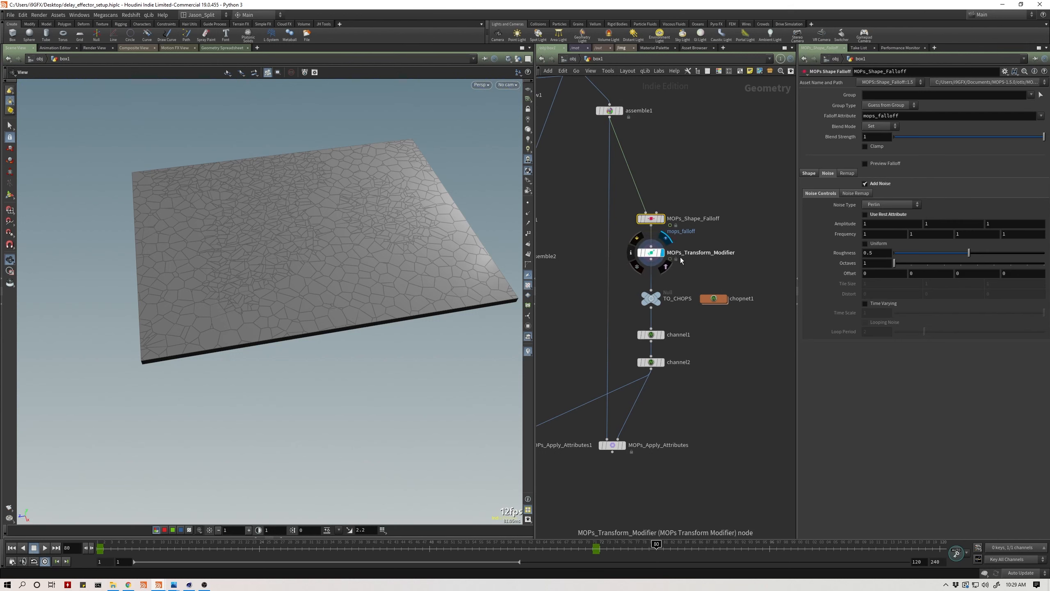
left_click(12, 549)
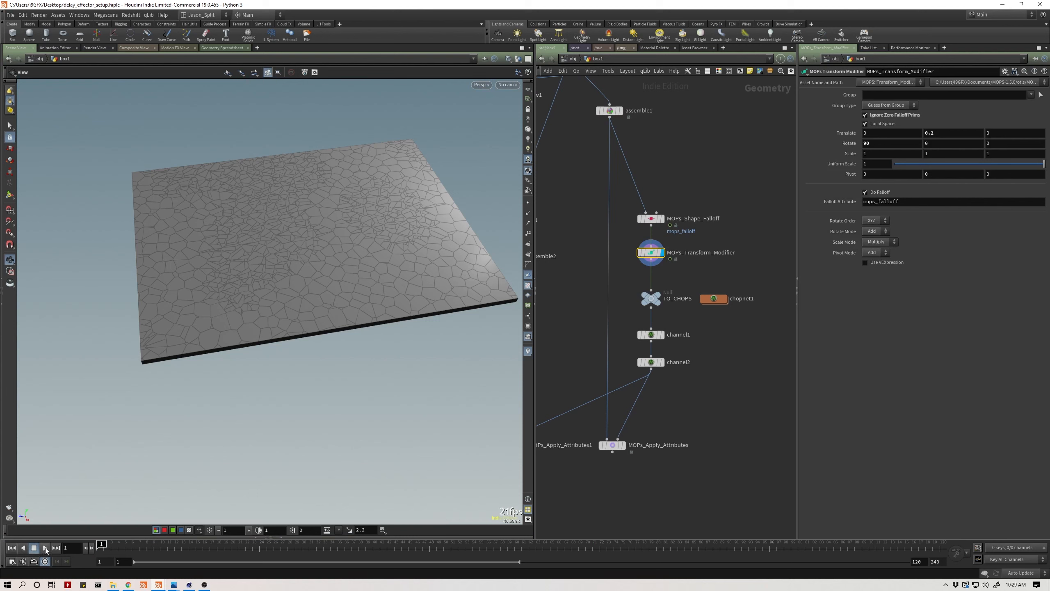
left_click(46, 550)
left_click_drag(240, 250, 281, 312)
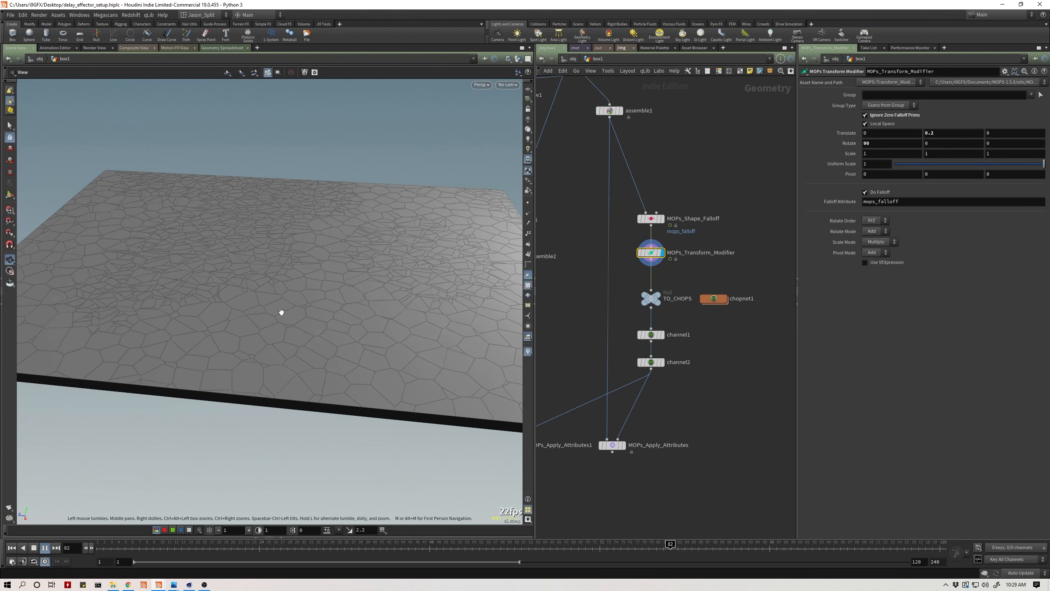
left_click(35, 548)
Set the end frame of the timeline to 100 and replay the transform animation with the whole slab in view
double_click(916, 562)
type("100")
key("Return")
left_click(45, 547)
right_click_drag(322, 289, 291, 319)
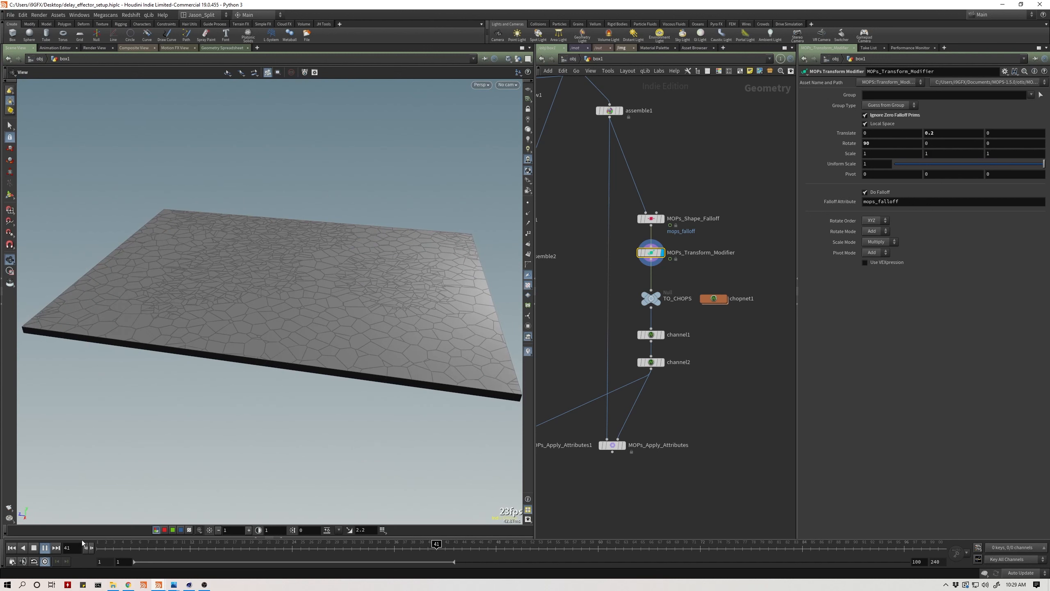
left_click(34, 548)
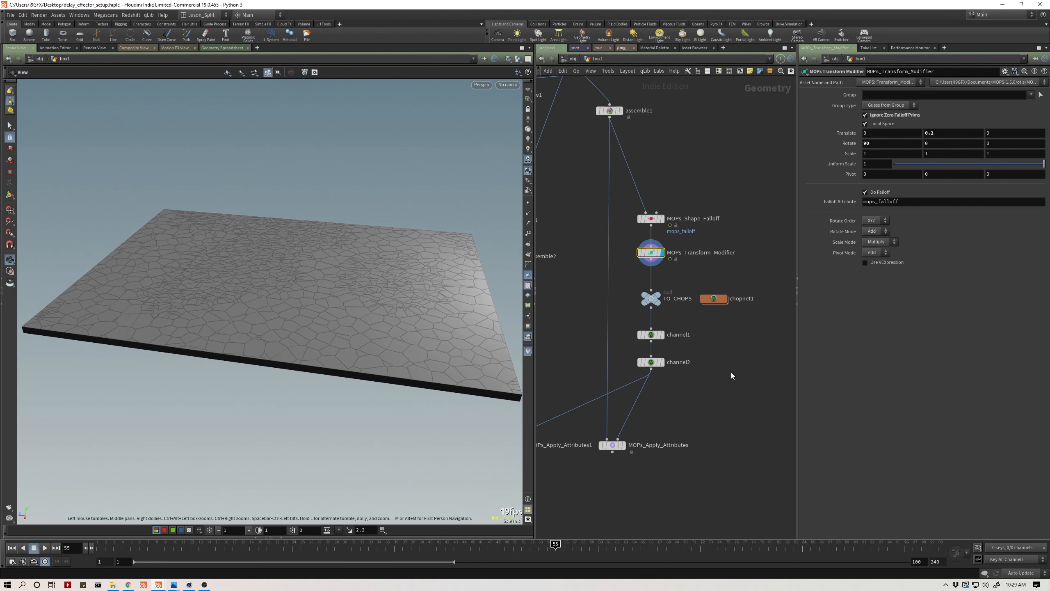
Move chopnet1, channel1 and channel2 out to the side, leaving TO_CHOPS below MOPs_Transform_Modifier
middle_click_drag(731, 376, 697, 383)
left_click_drag(717, 290, 596, 393)
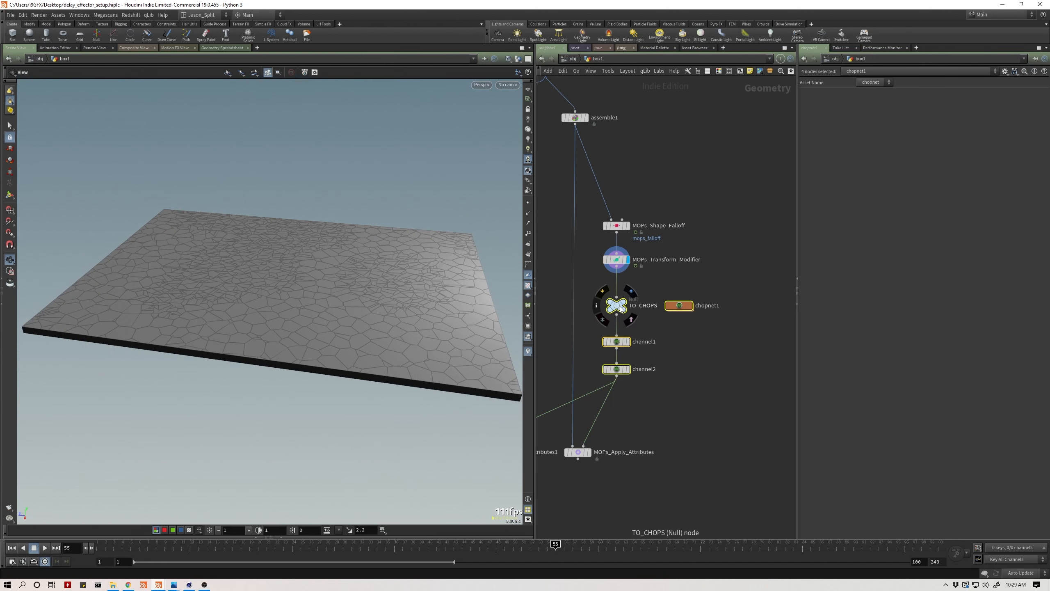
left_click_drag(620, 306, 684, 352)
left_click(682, 309)
left_click_drag(732, 327, 606, 399)
left_click_drag(623, 343, 777, 342)
left_click(630, 368)
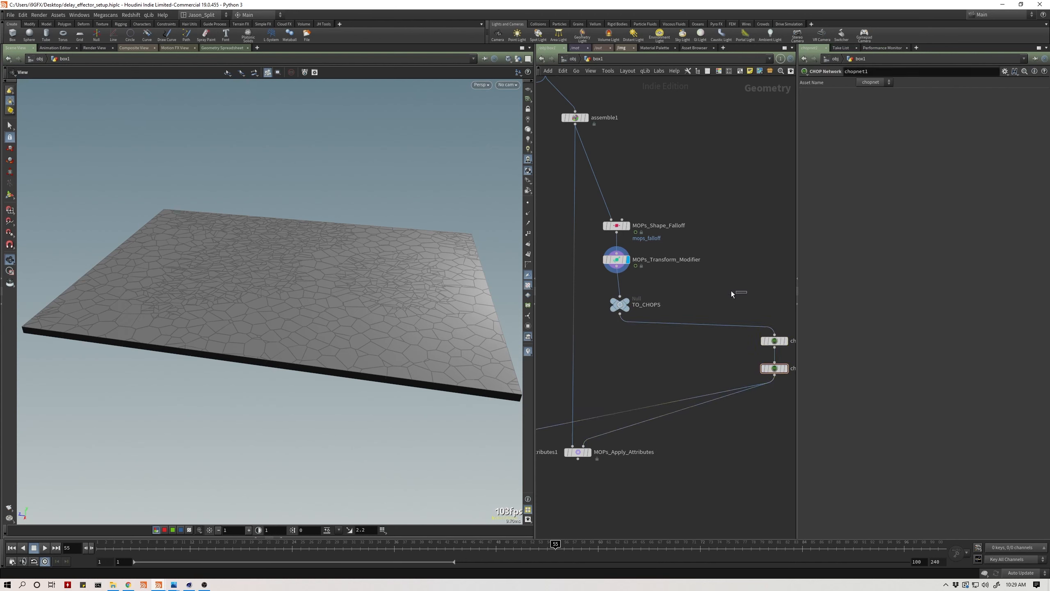
Bypass the channel1 and channel2 nodes beside chopnet1
left_click_drag(731, 292, 660, 296)
middle_click_drag(728, 292, 635, 286)
left_click_drag(636, 286, 779, 406)
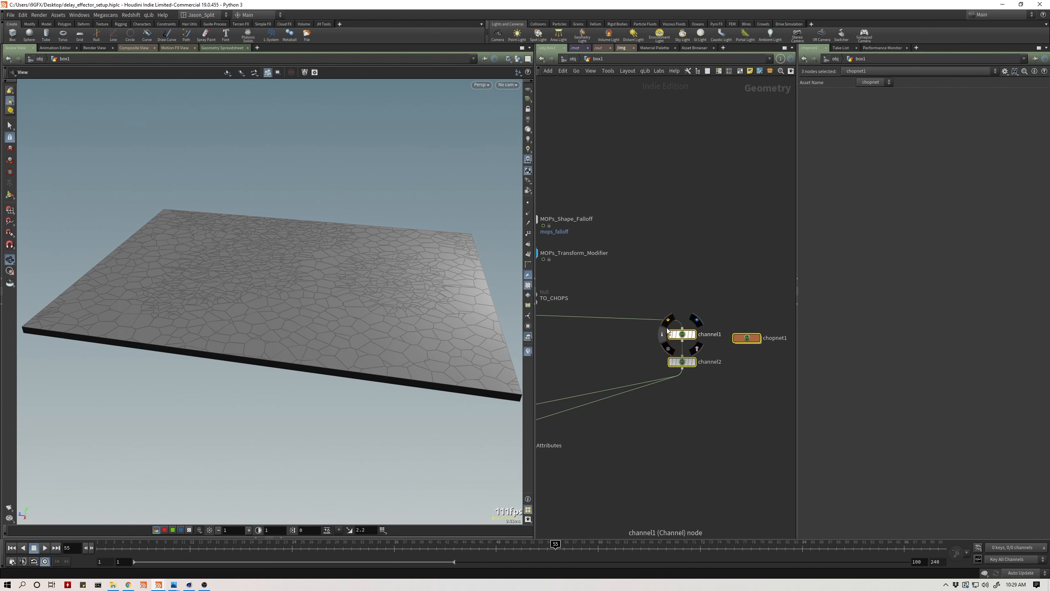
left_click(612, 363)
middle_click_drag(624, 352, 712, 344)
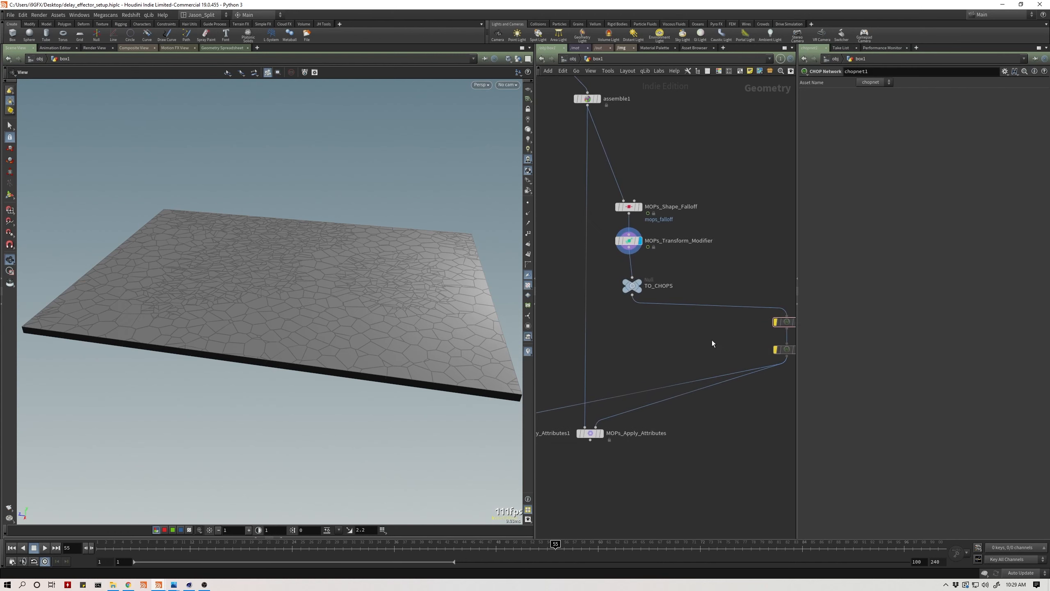
Align TO_CHOPS directly under MOPs_Transform_Modifier and display it
left_click_drag(633, 287, 631, 291)
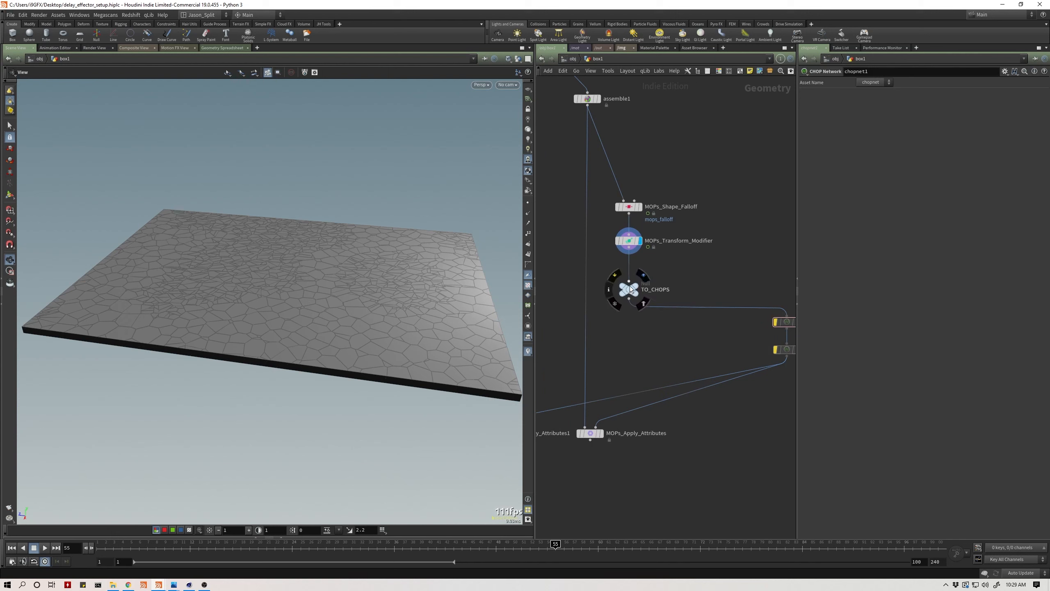
left_click(643, 275)
middle_click_drag(690, 336, 658, 330)
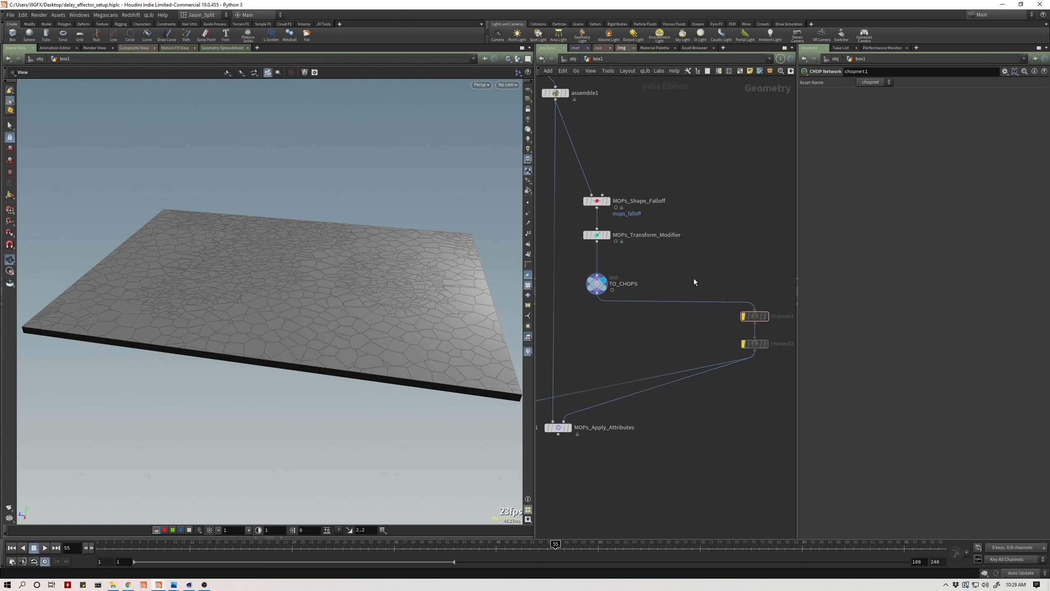
Cut the wires linking the channel nodes to TO_CHOPS and to the MOPs_Apply_Attributes nodes, and move TO_CHOPS slightly up
key("y")
left_click_drag(692, 265, 682, 393)
middle_click_drag(640, 329, 699, 331)
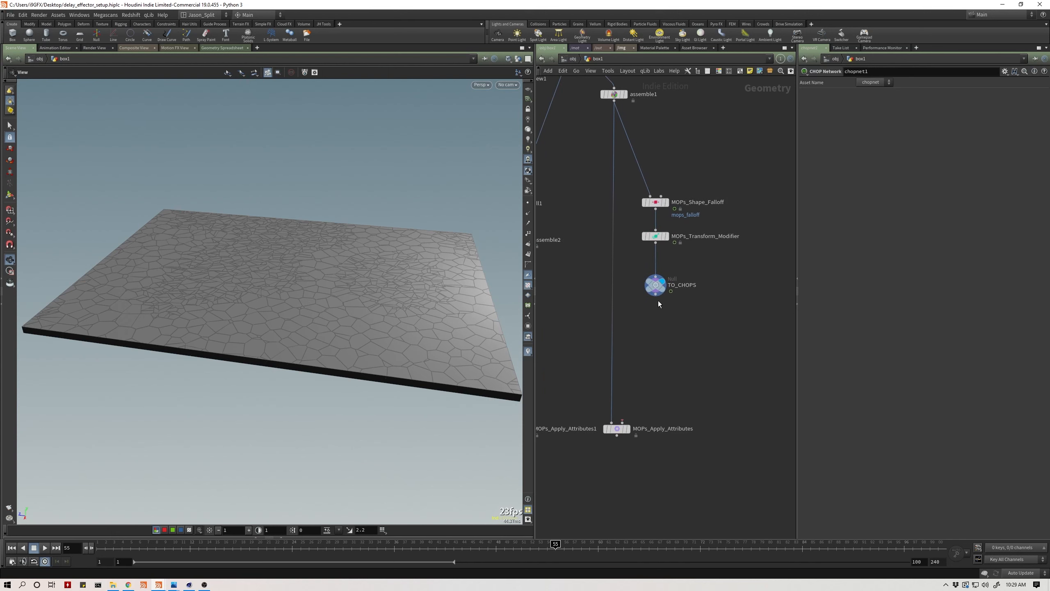
left_click_drag(655, 286, 655, 278)
Add a MOPs Spring Modifier below TO_CHOPS, wire it to the TO_CHOPS output, and display it
key("Tab")
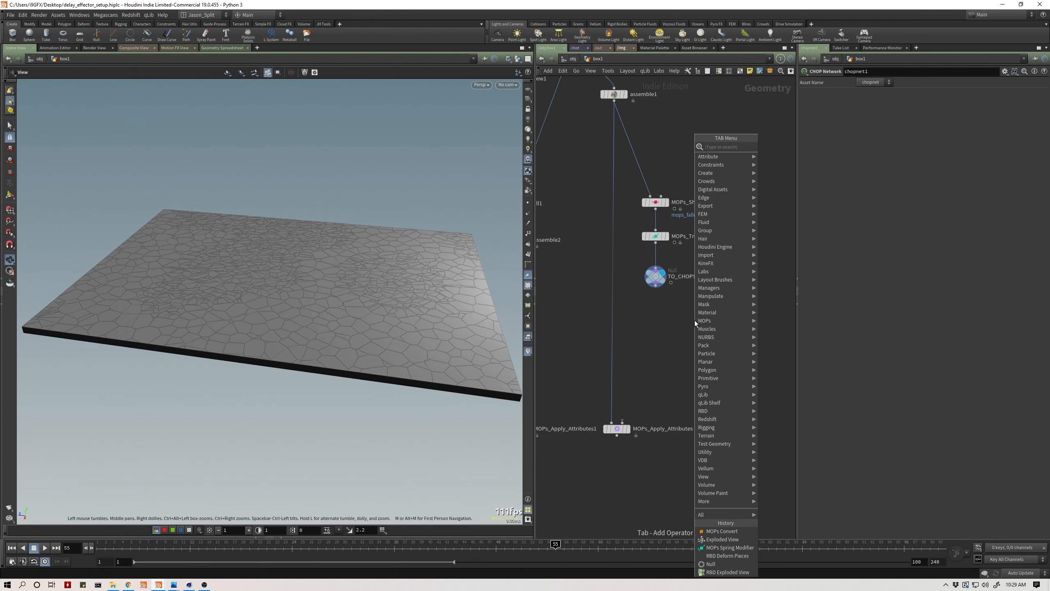
type("mops")
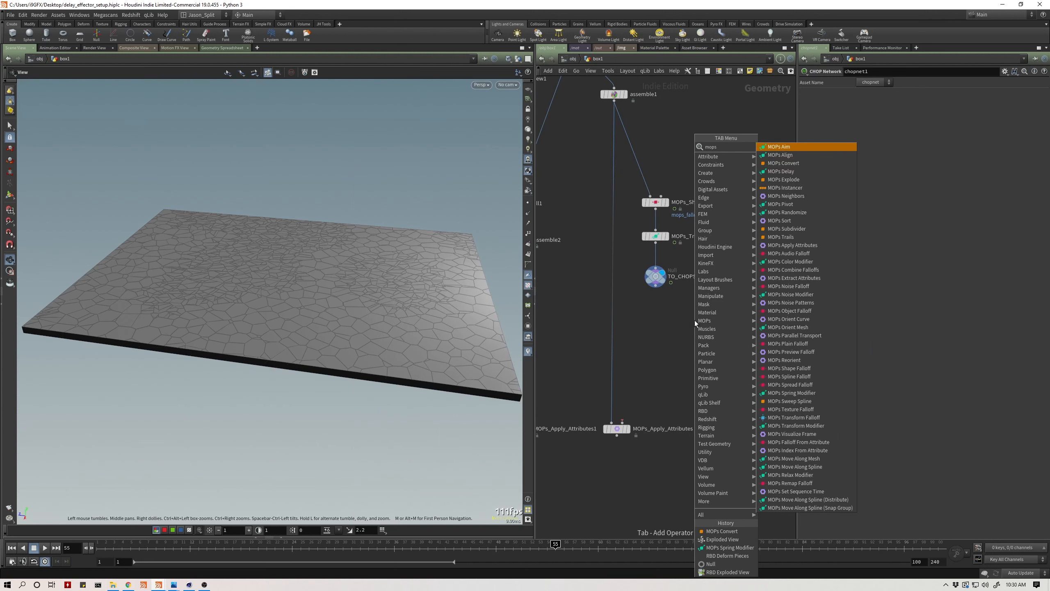
type(" sp")
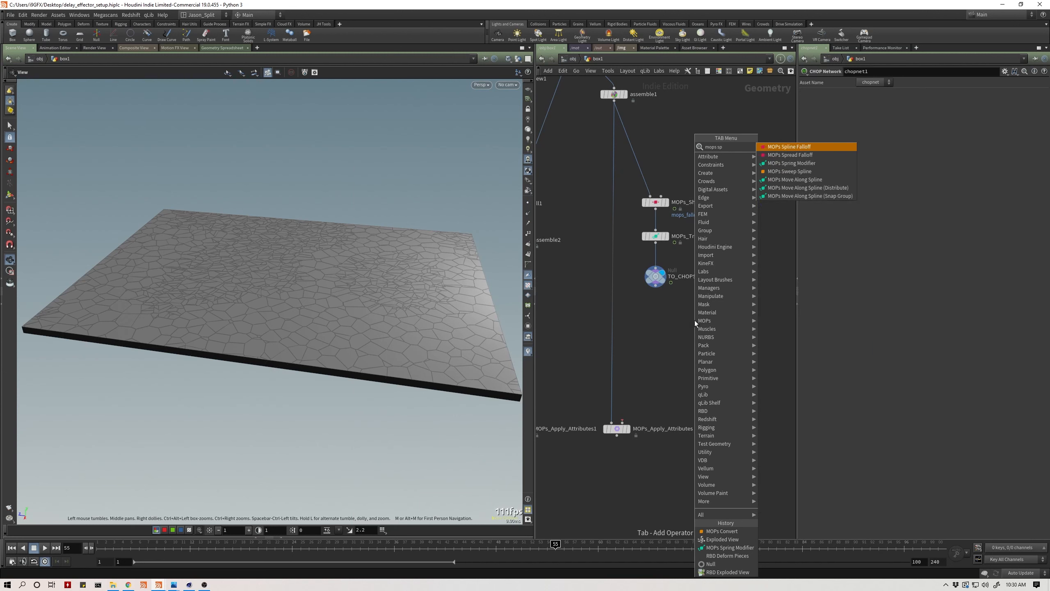
key("Down")
key("Down")
key("Return")
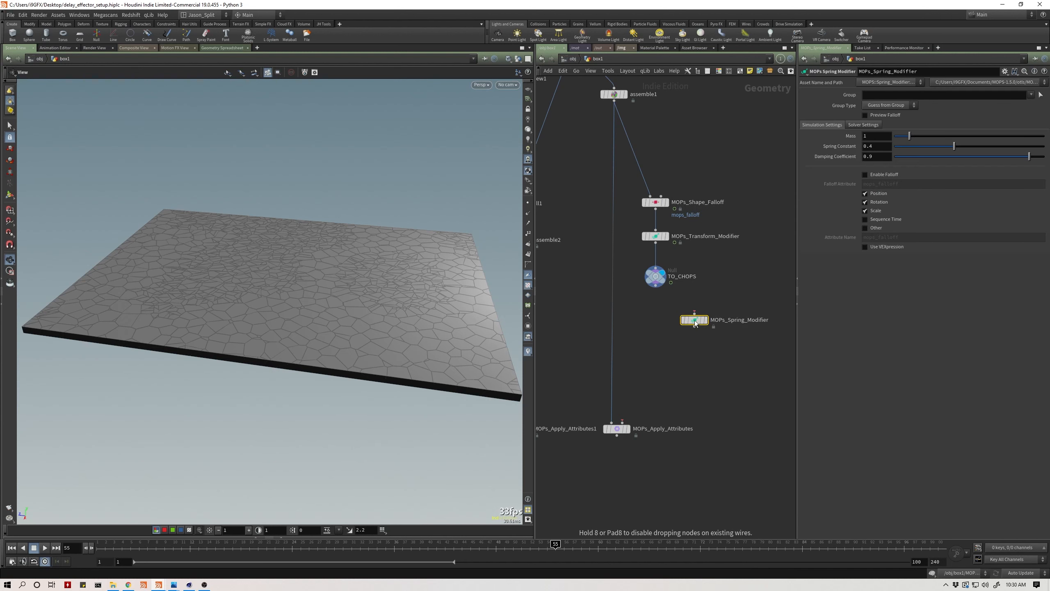
left_click(655, 328)
left_click_drag(655, 321, 658, 298)
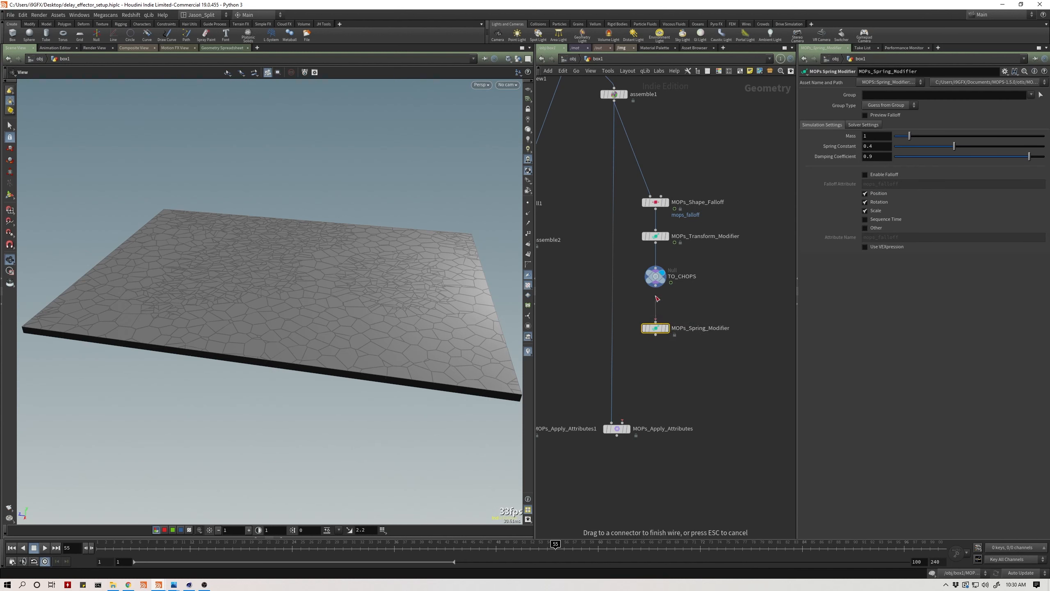
left_click(656, 287)
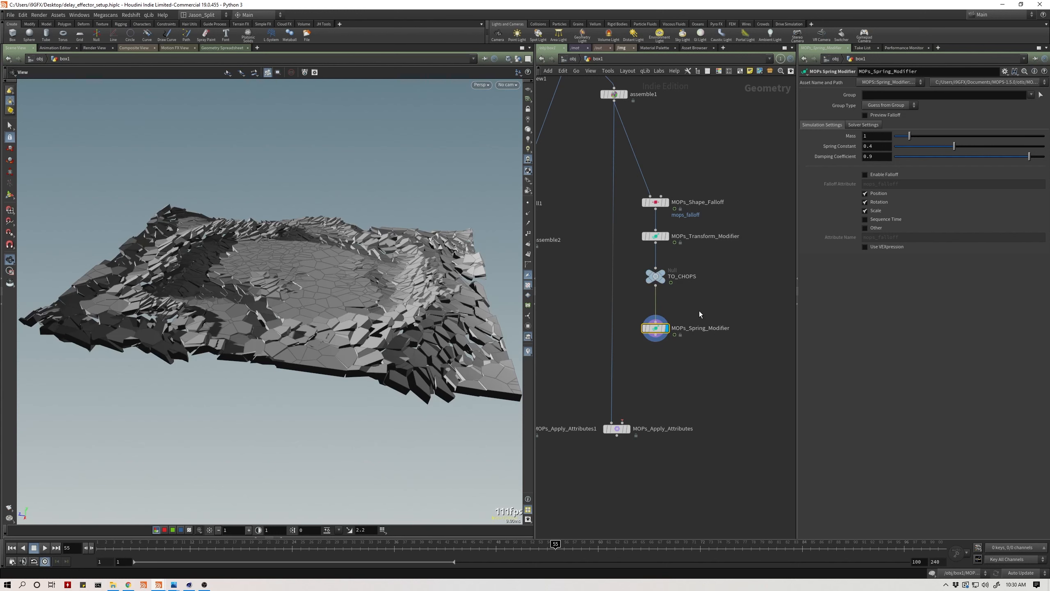
Review the MOPs Spring Modifier's solver settings and inspect the spring_solver inside its network before returning to box1
left_click(867, 126)
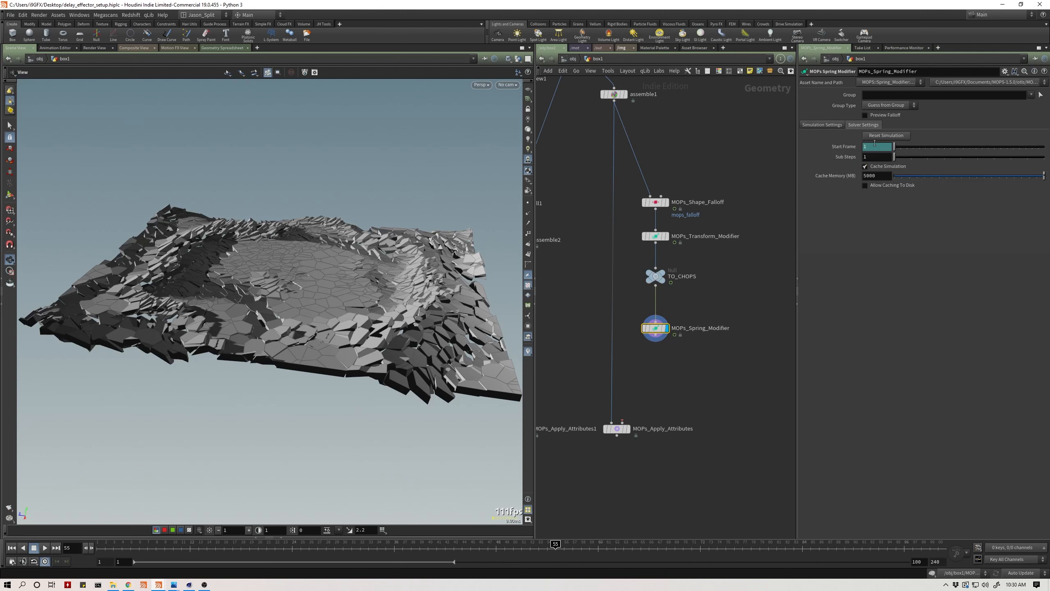
double_click(657, 331)
middle_click_drag(721, 455, 701, 479)
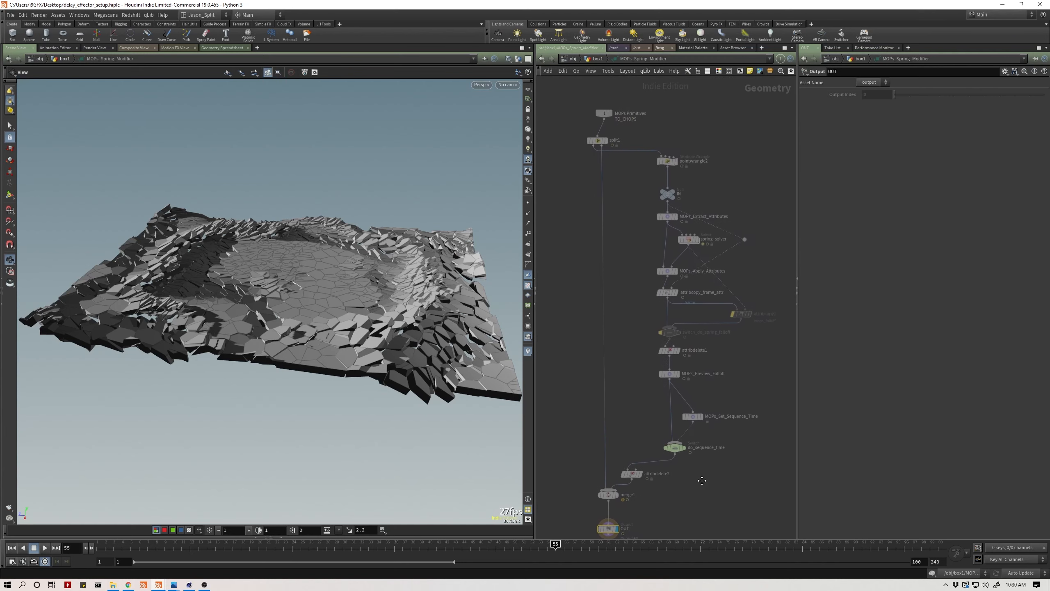
middle_click_drag(754, 365, 751, 405)
scroll(698, 285, "up", 4)
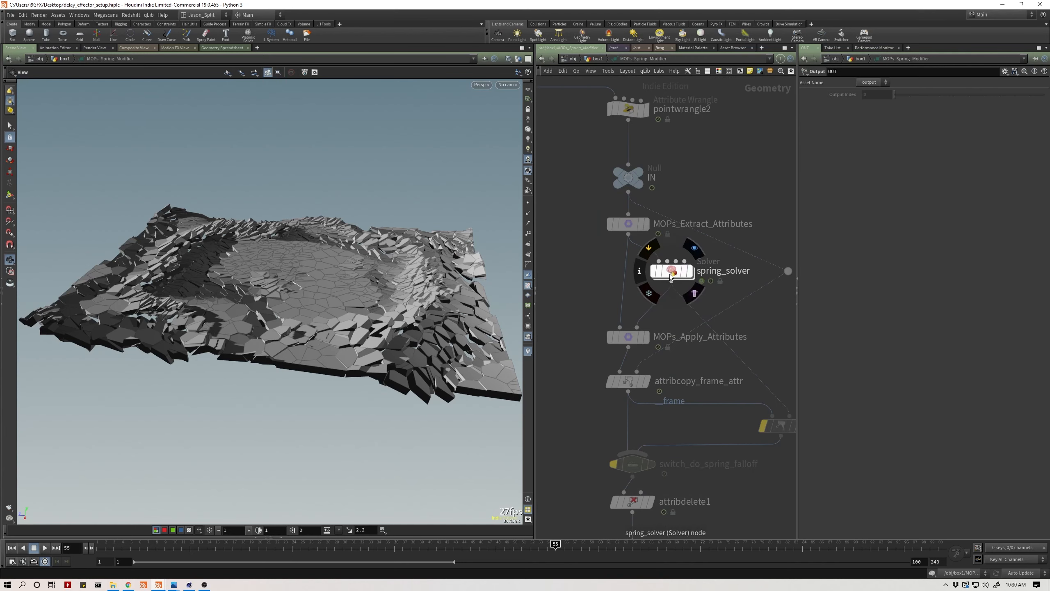
scroll(671, 278, "down", 4)
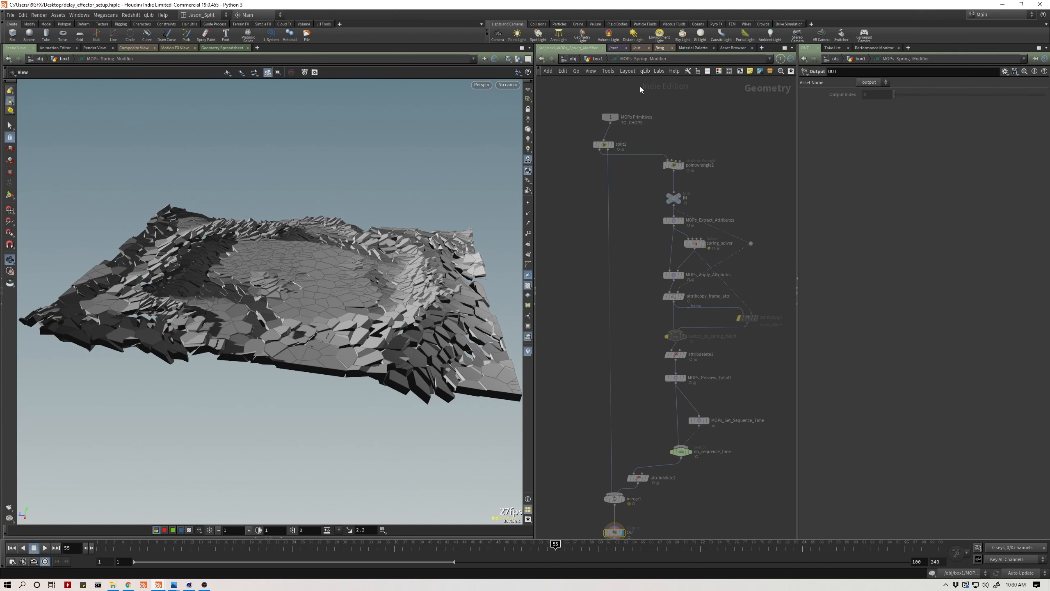
left_click(598, 59)
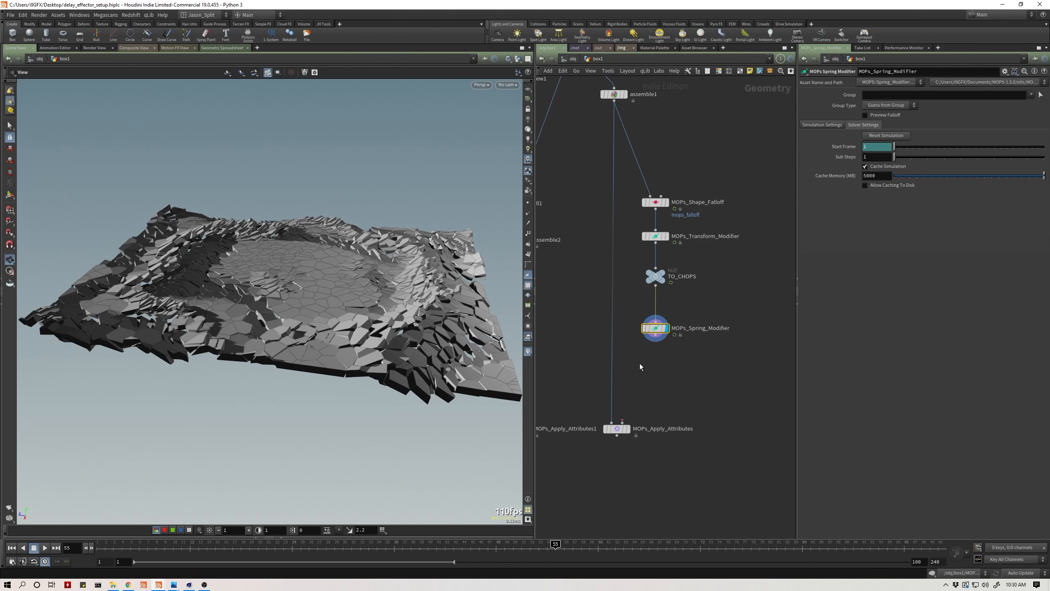
Play the spring simulation repeatedly from the first frame to examine how the fractured pieces move
key("ctrl+Up")
key("Up")
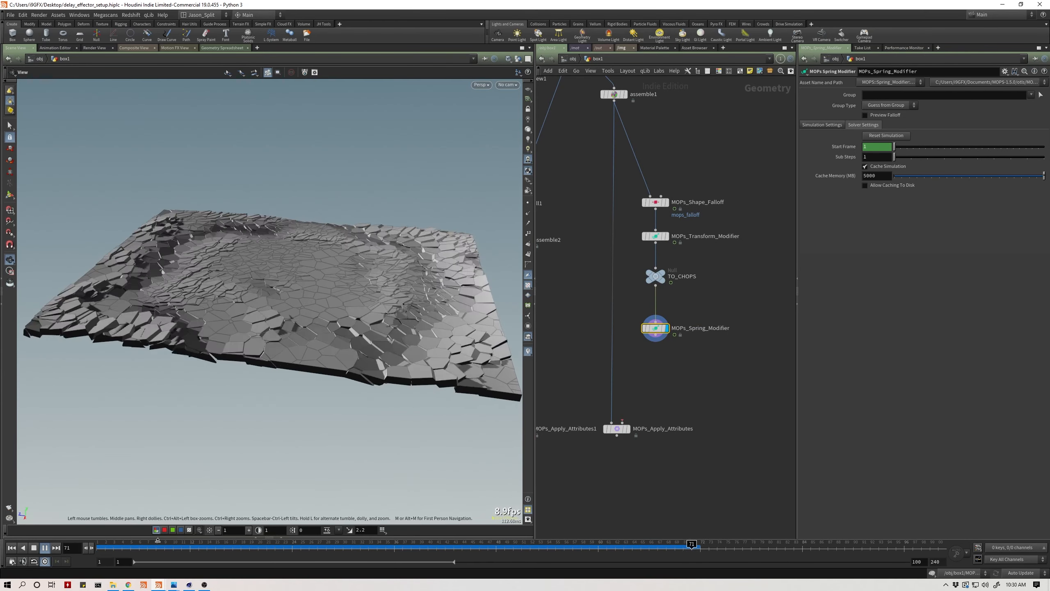
left_click(12, 548)
left_click(45, 547)
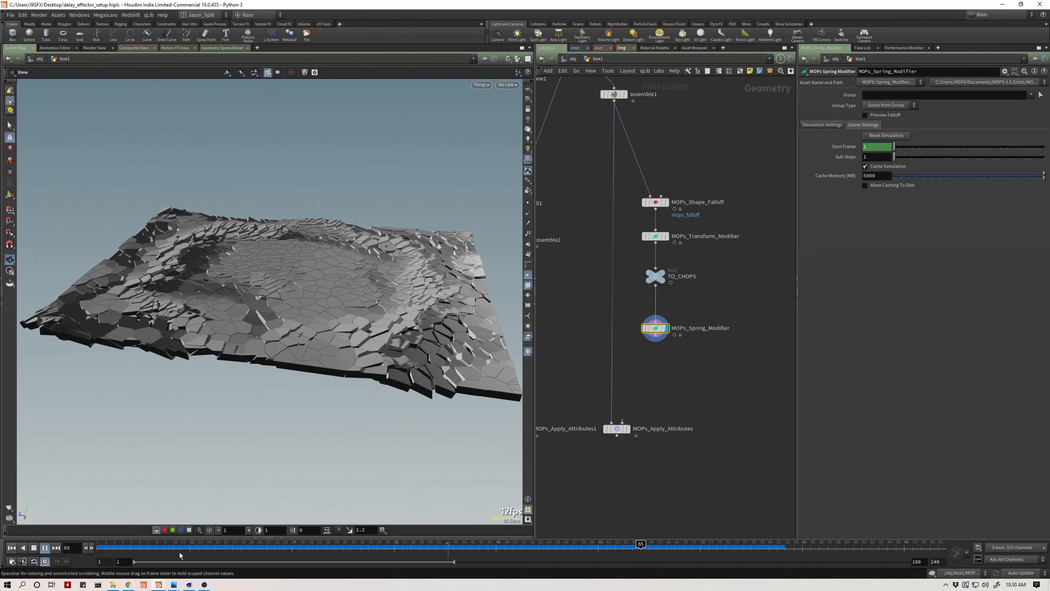
left_click(12, 550)
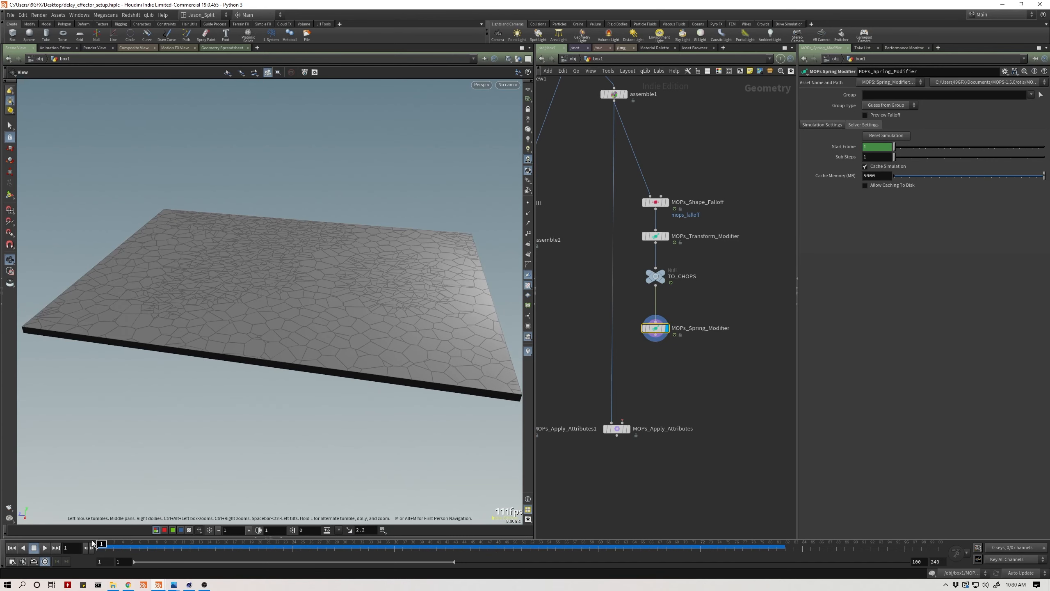
left_click(45, 548)
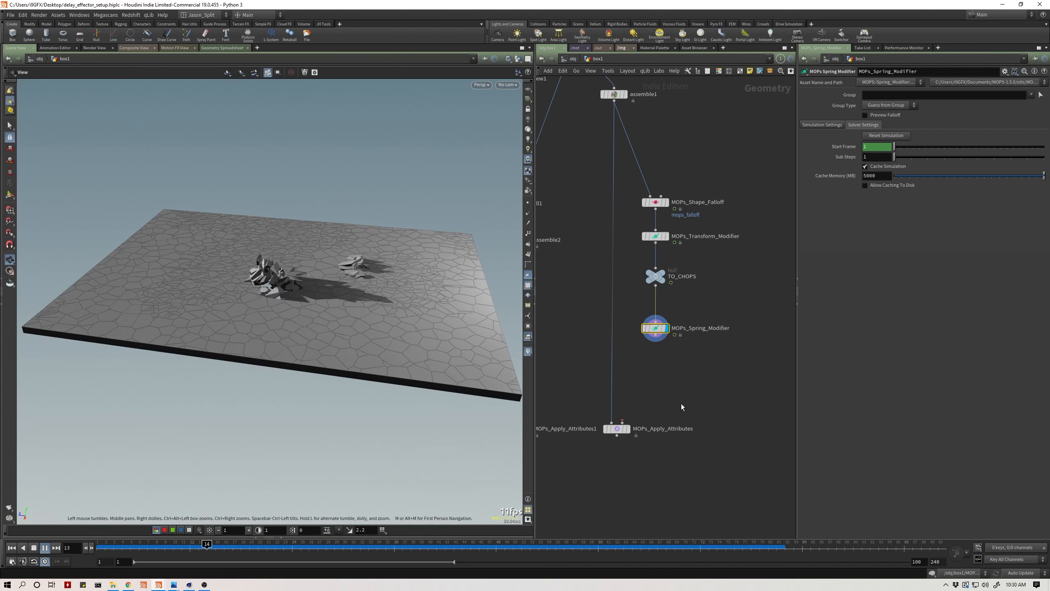
left_click(34, 549)
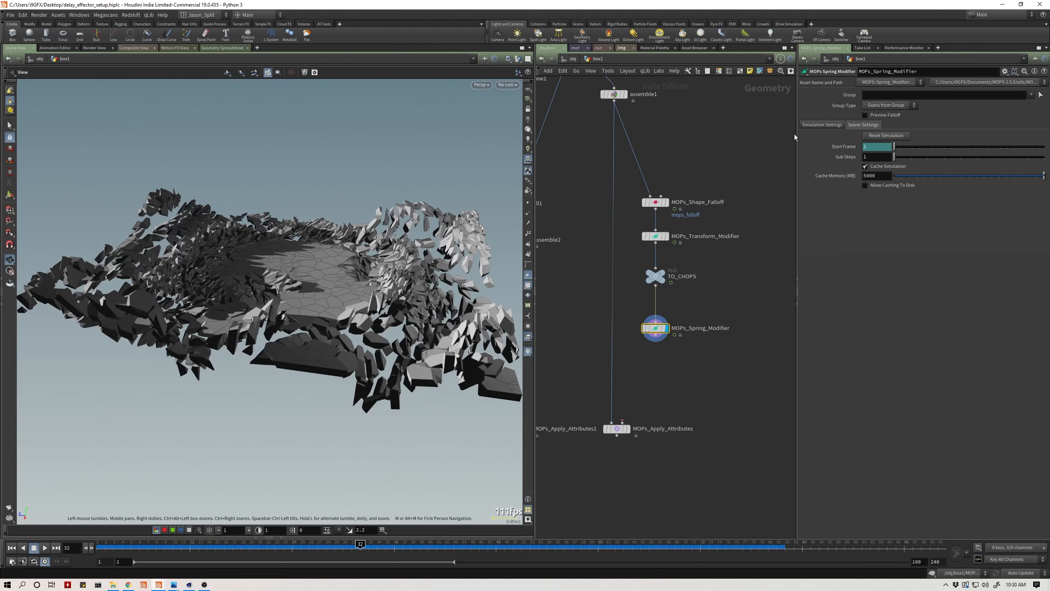
Set the spring modifier's mass to 0.3, spring constant to 0.173 and damping coefficient to 10
left_click(822, 125)
left_click_drag(930, 143, 808, 158)
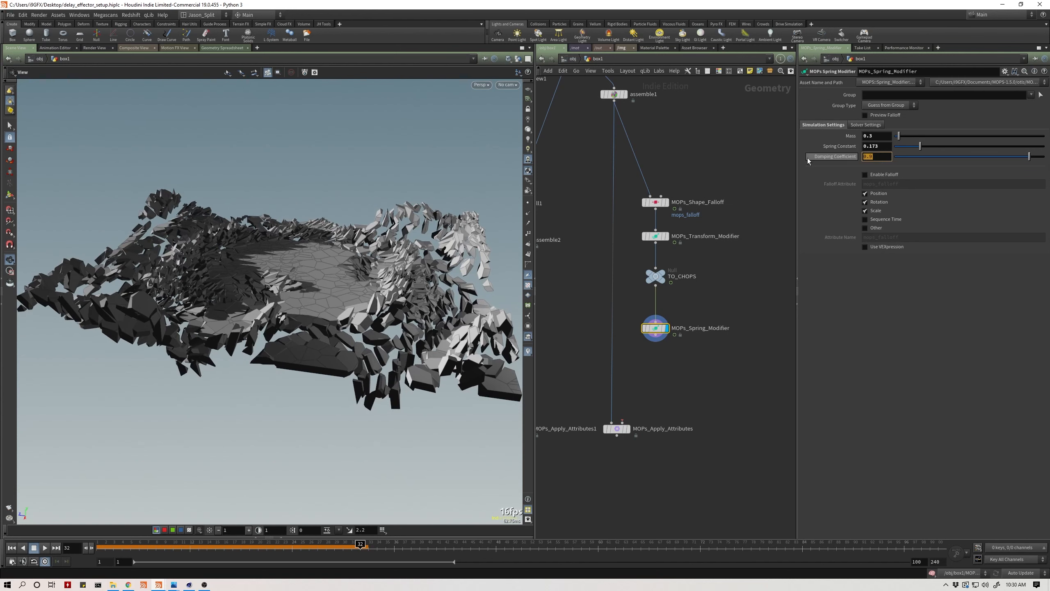
type("10")
key("Return")
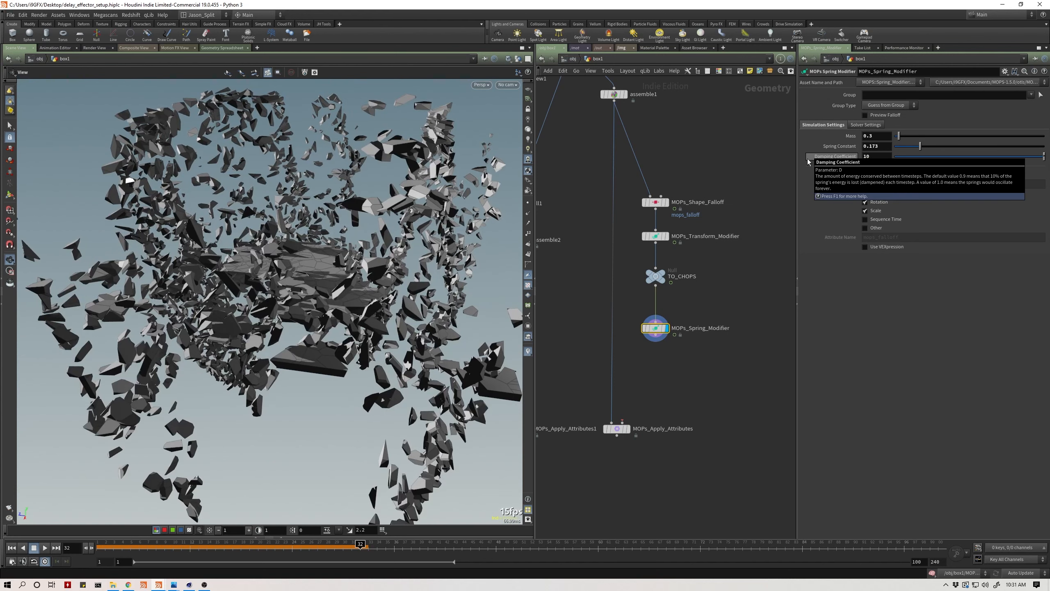
Set the damping coefficient to 1 and play the simulation from the first frame
left_click_drag(889, 157, 811, 157)
type("1")
key("Return")
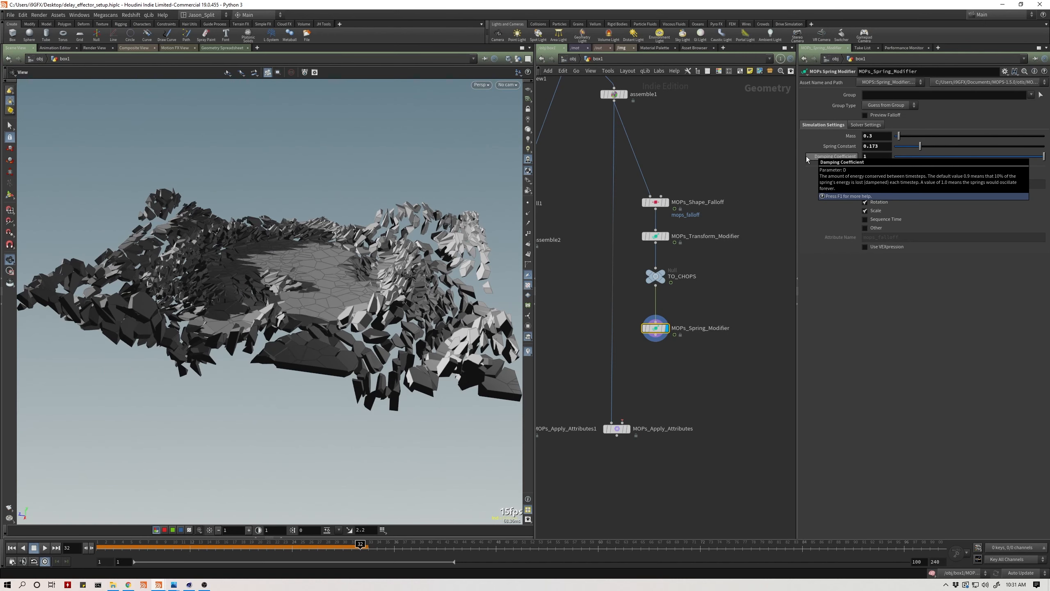
left_click(12, 547)
left_click(44, 547)
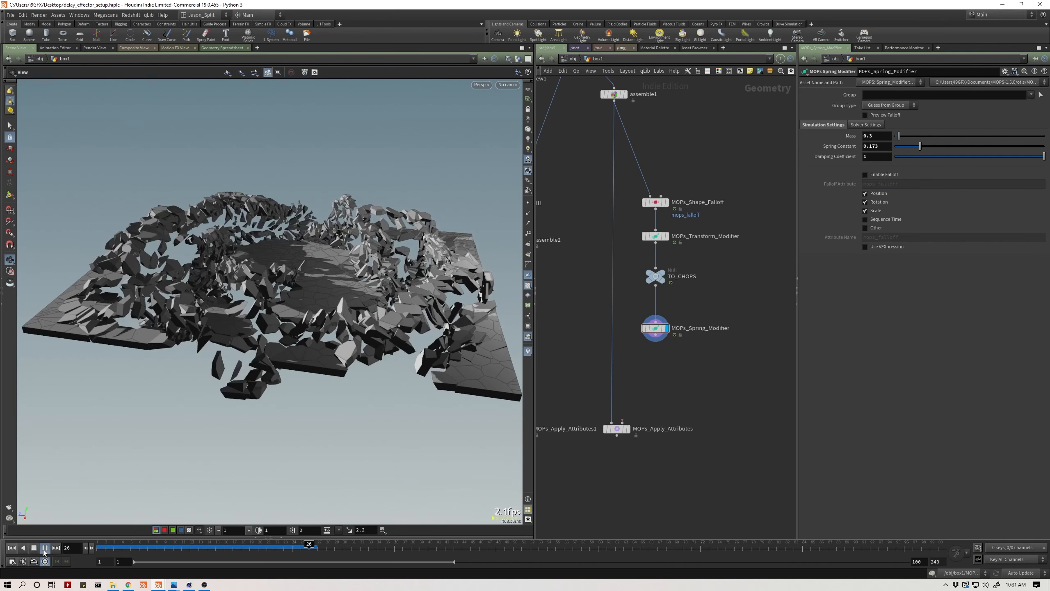
left_click(33, 547)
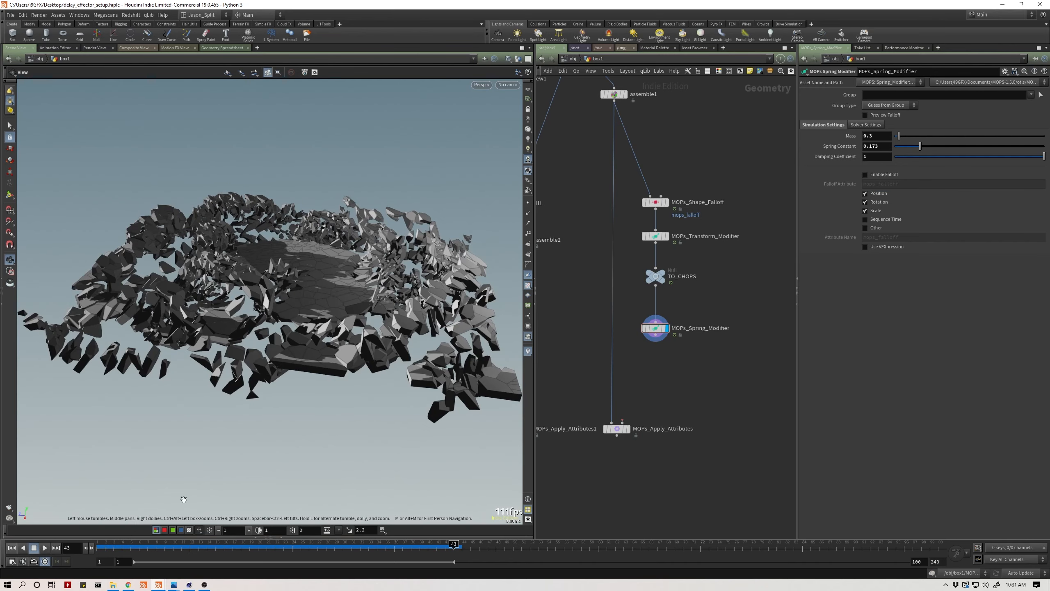
Set the mass to 2.3 and spring constant to 0.471, and replay the simulation from the first frame
left_click_drag(898, 136, 964, 146)
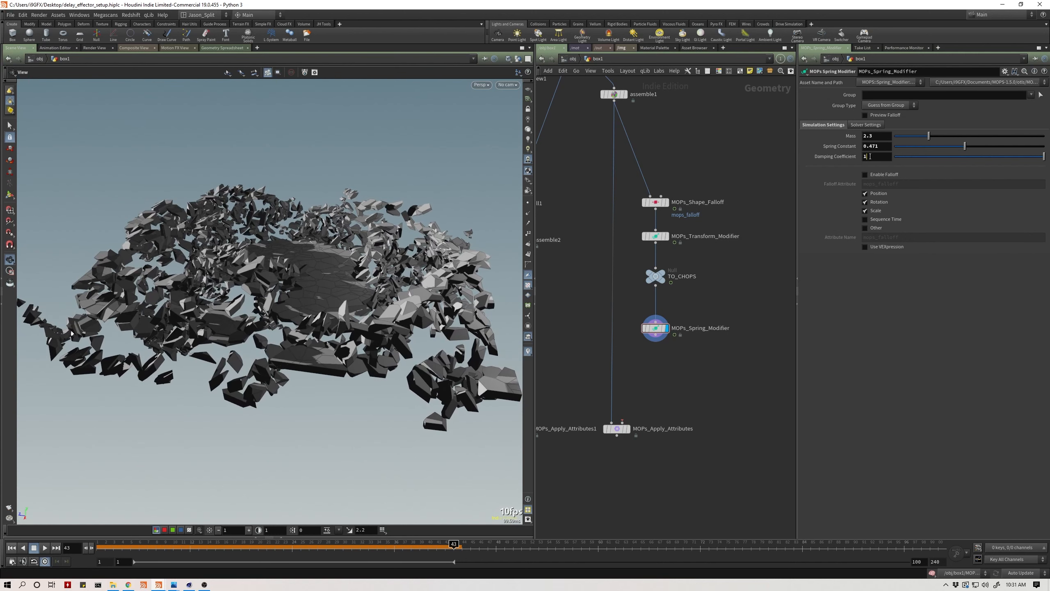
key("ctrl+Up")
key("Up")
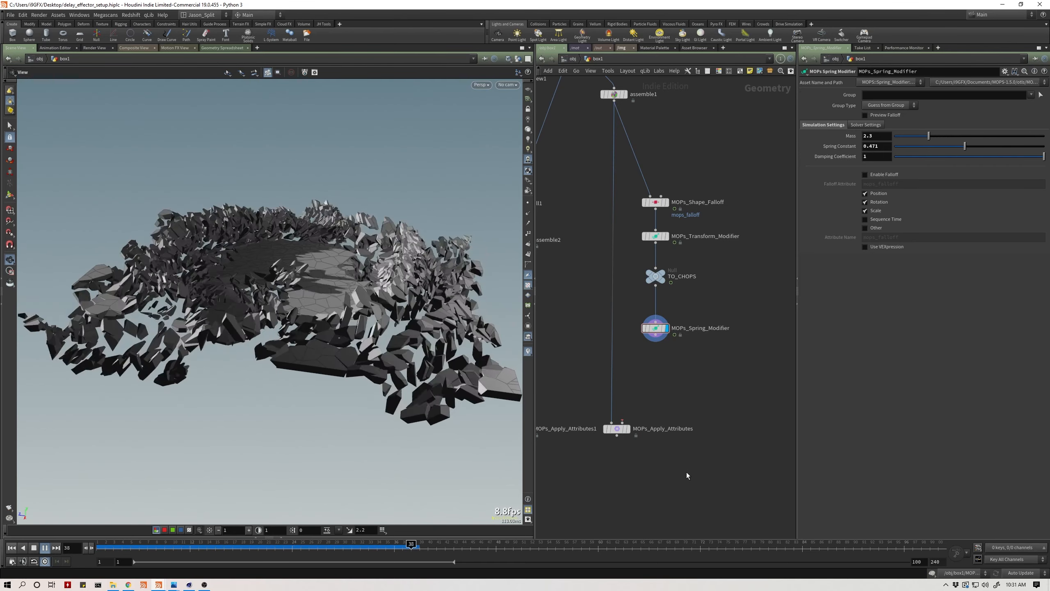
key("Up")
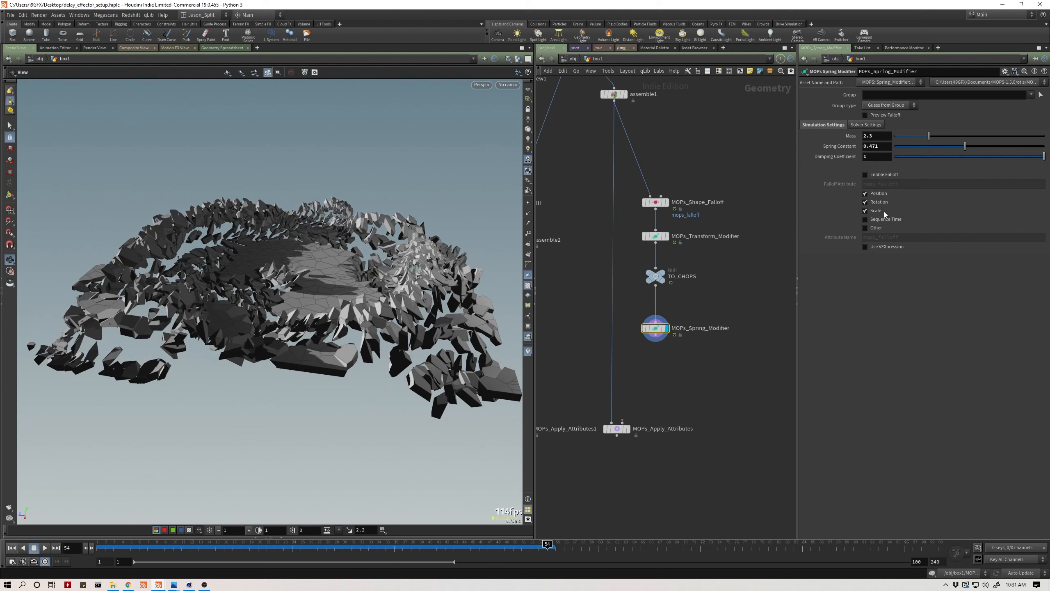
Delete the MOPs Spring Modifier below TO_CHOPS
left_click_drag(691, 315, 619, 370)
left_click_drag(656, 328, 740, 318)
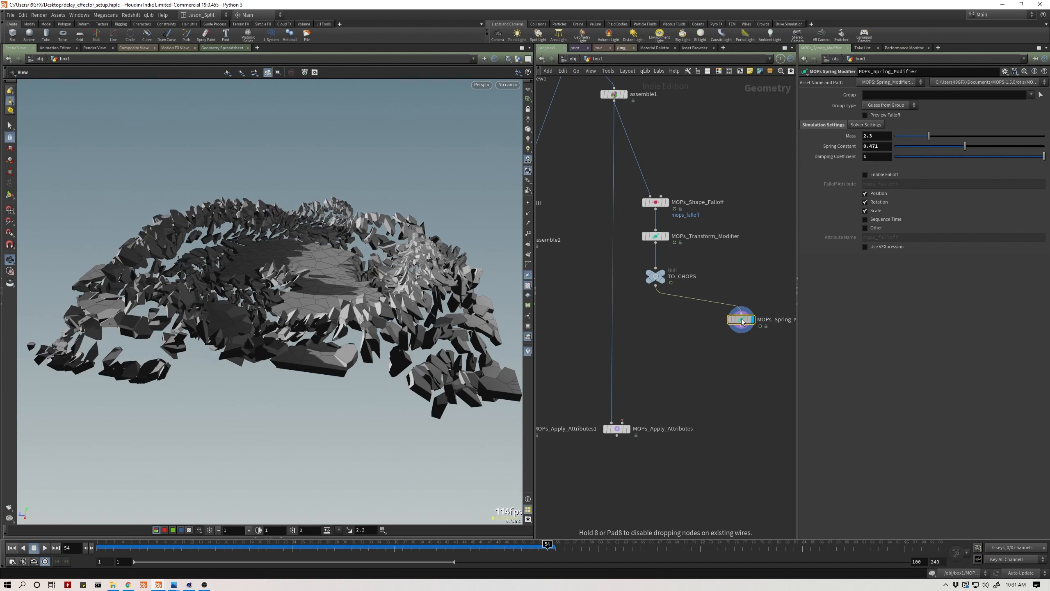
key("Delete")
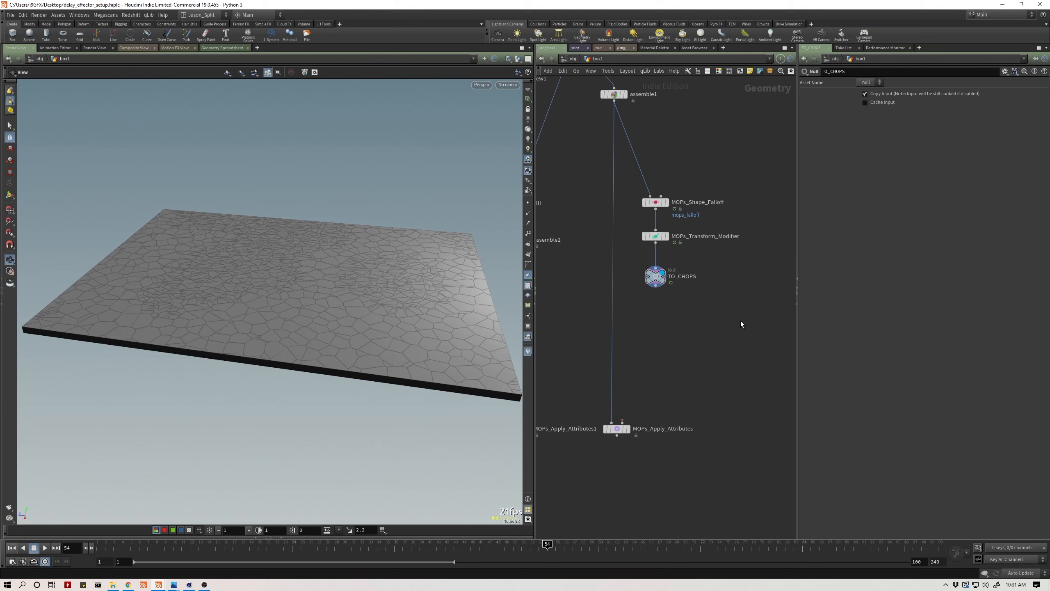
Move TO_CHOPS slightly up, closer to MOPs_Transform_Modifier
middle_click_drag(740, 320, 720, 331)
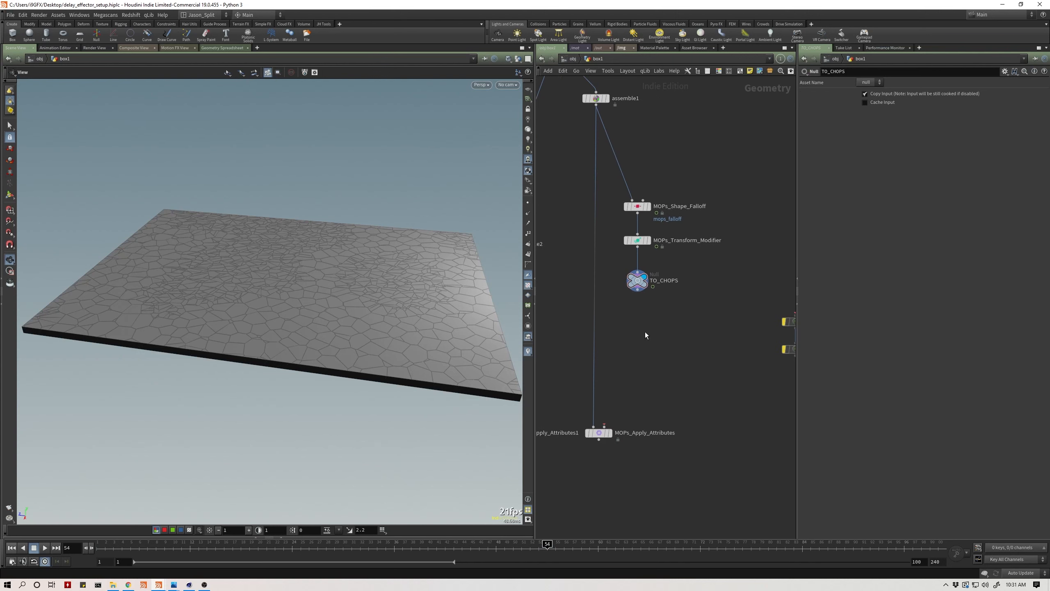
left_click_drag(646, 331, 672, 193)
middle_click_drag(670, 288, 637, 293)
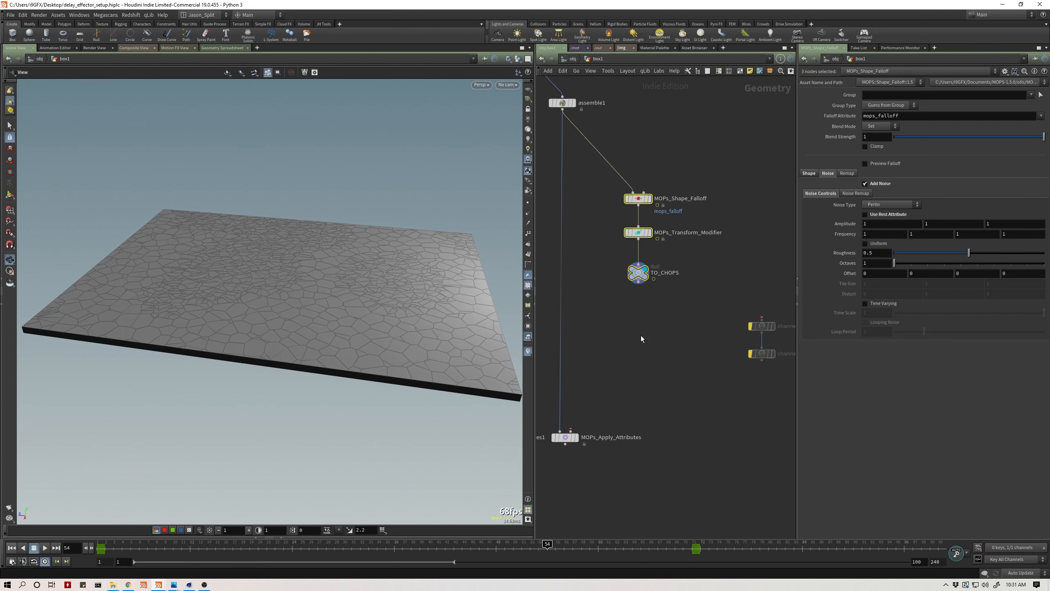
left_click(654, 340)
middle_click_drag(655, 339, 633, 345)
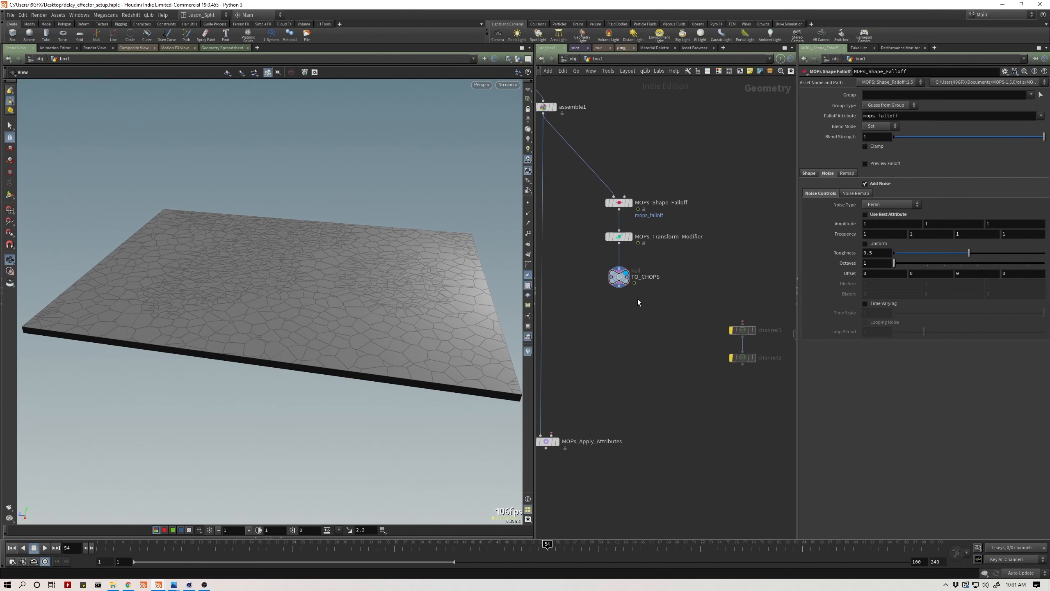
mouse_move(622, 281)
left_click_drag(622, 281, 622, 275)
middle_click_drag(635, 304, 617, 308)
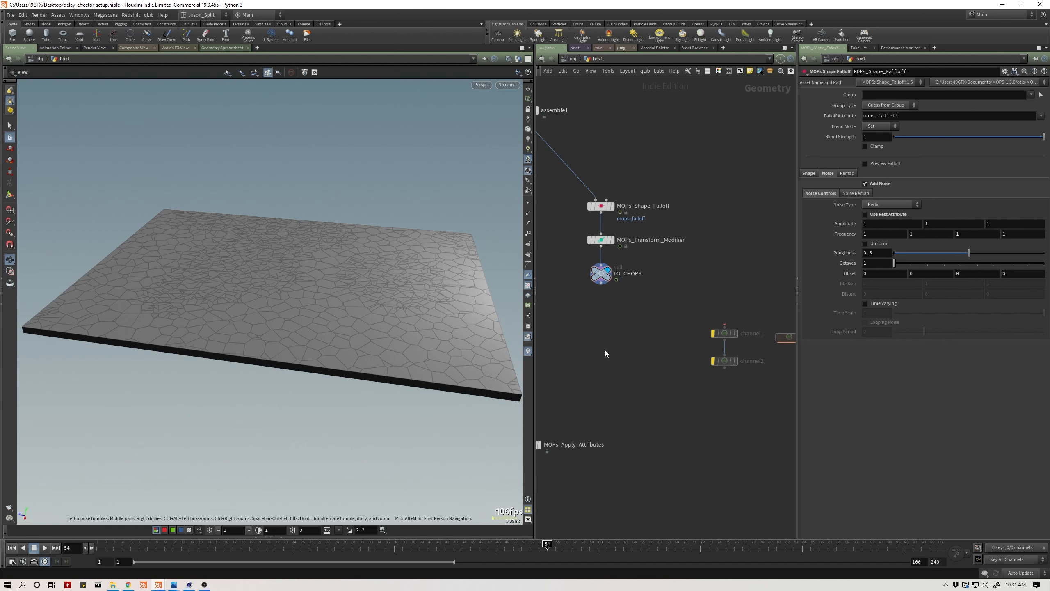
Add a CHOP Network node below and beside TO_CHOPS
middle_click_drag(612, 349, 625, 348)
key("Tab")
mouse_move(625, 347)
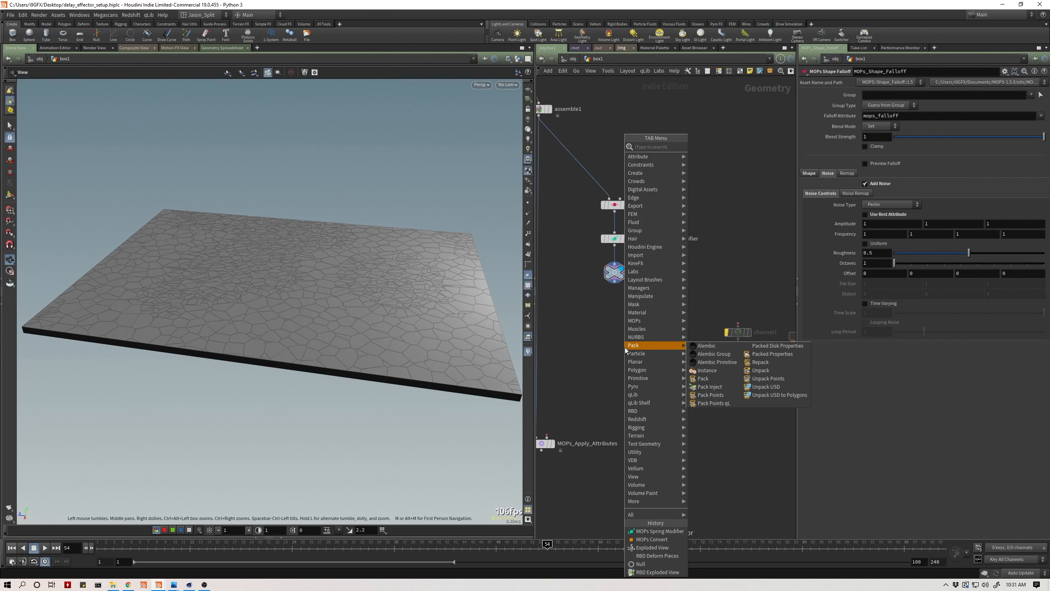
type("chop")
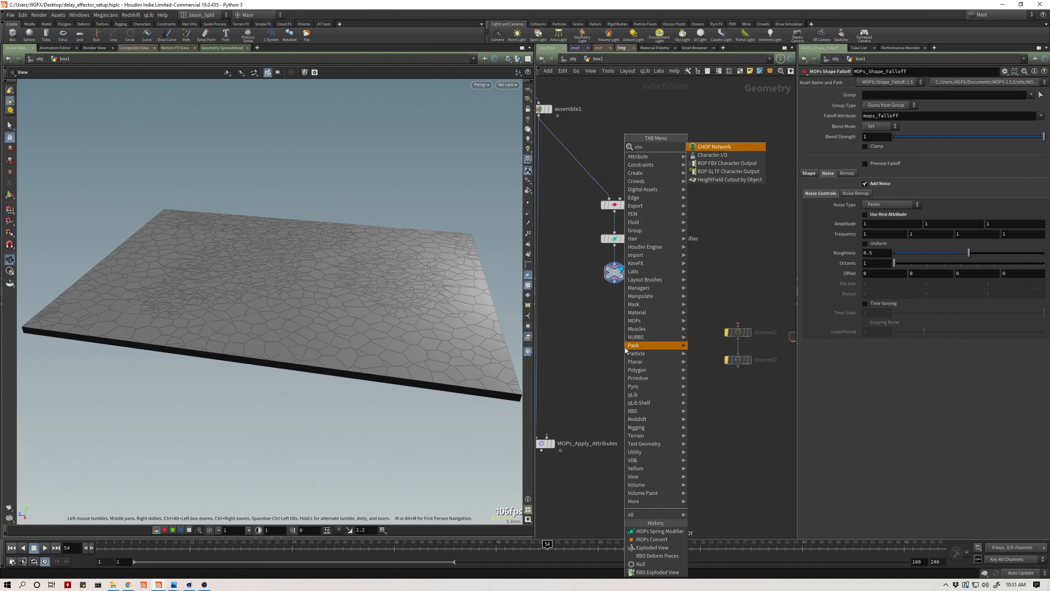
key("Return")
left_click(683, 325)
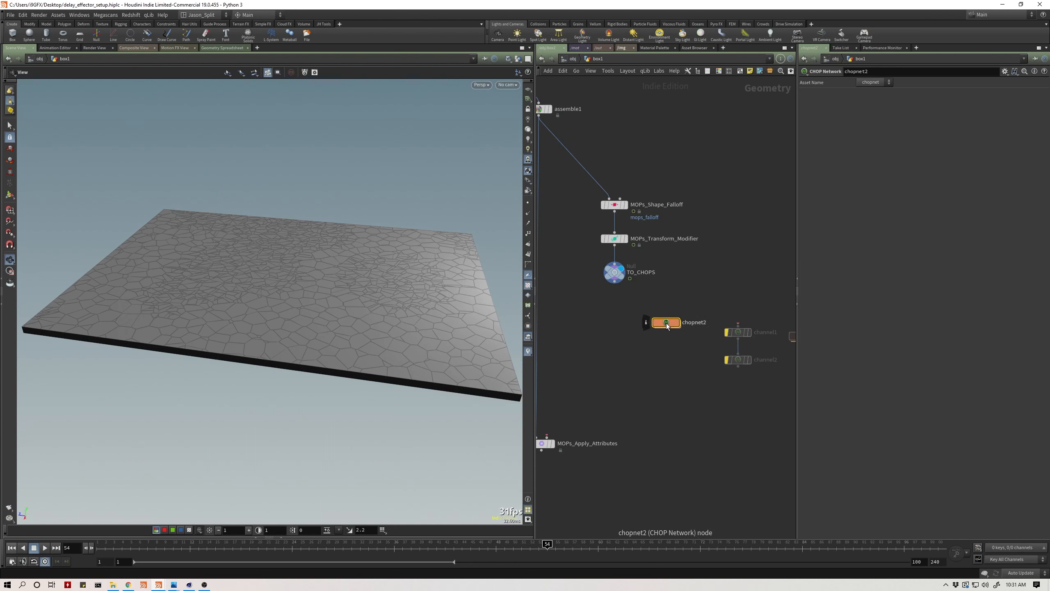
Enter the new CHOP Network and add a Geometry node in the upper middle of its empty network
double_click(682, 323)
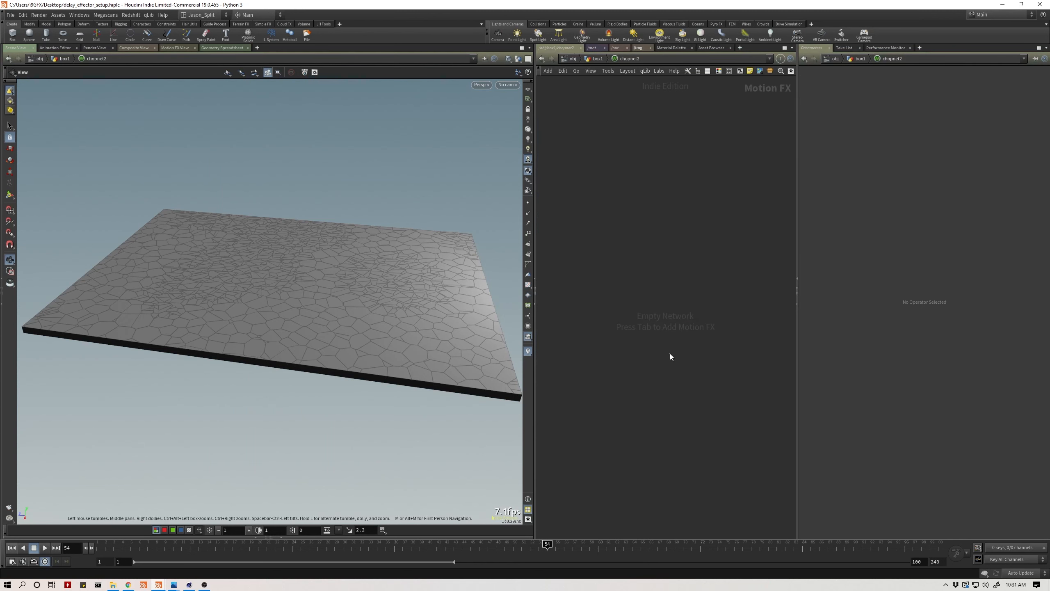
key("Tab")
type("g")
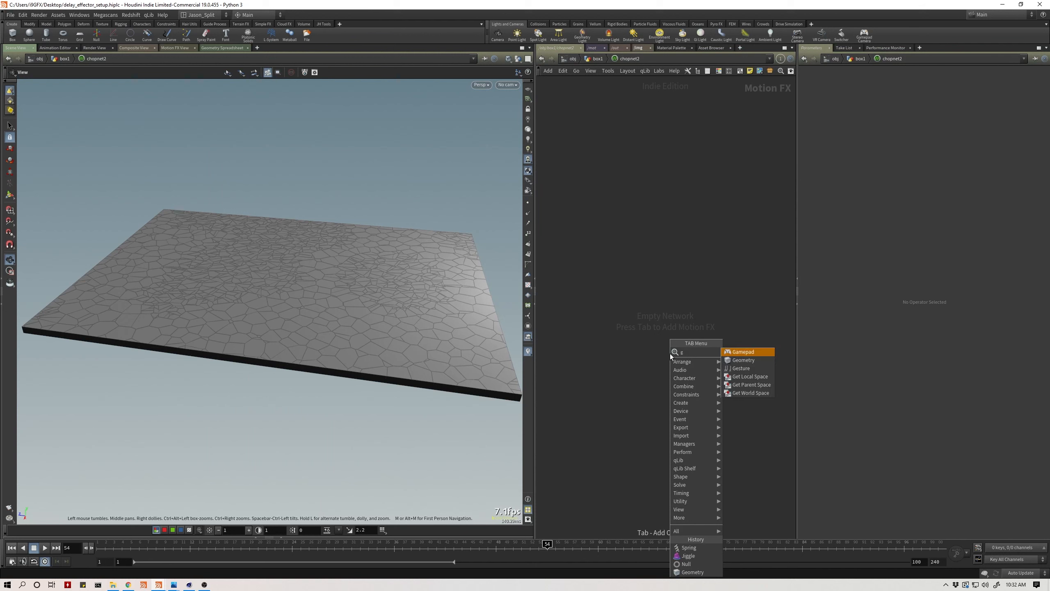
type("eo")
key("Return")
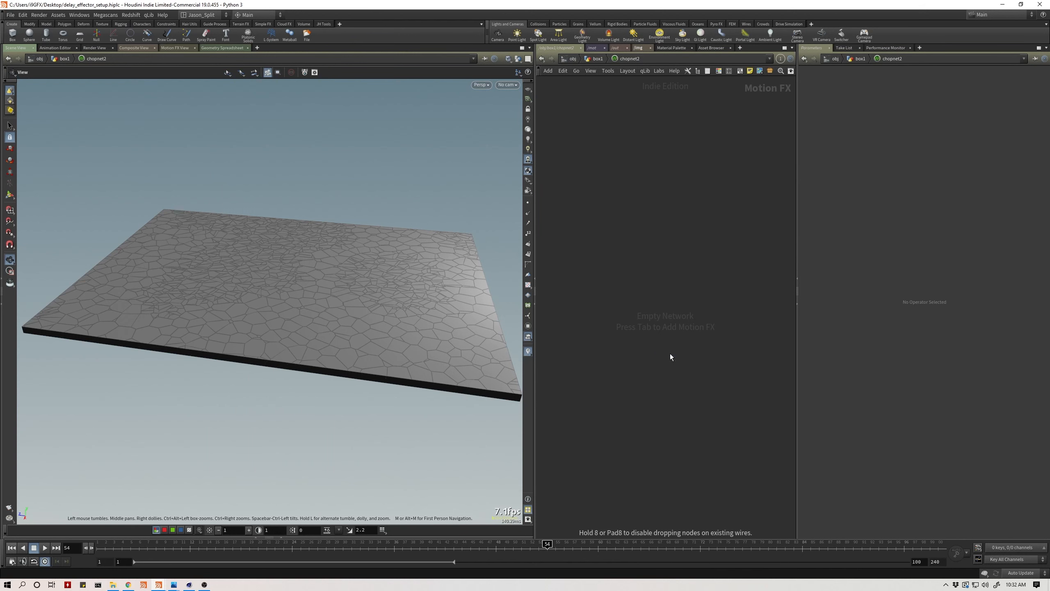
left_click(669, 353)
left_click_drag(671, 355, 675, 226)
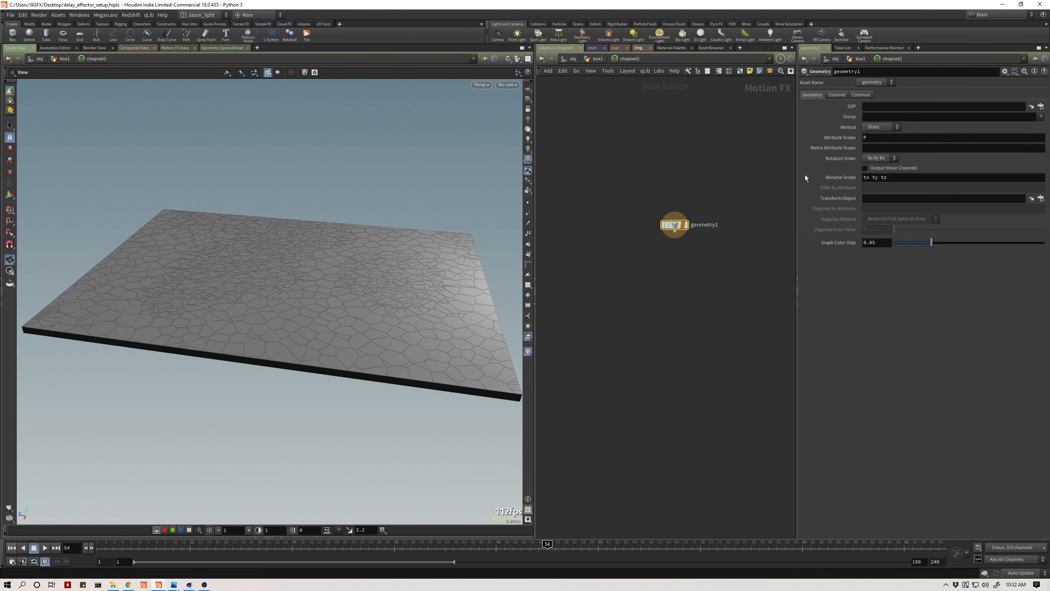
Set the Geometry node's SOP path to ../../TO_CHOPS/ and bring up the Motion FX View for its channels
left_click(896, 104)
type("../../")
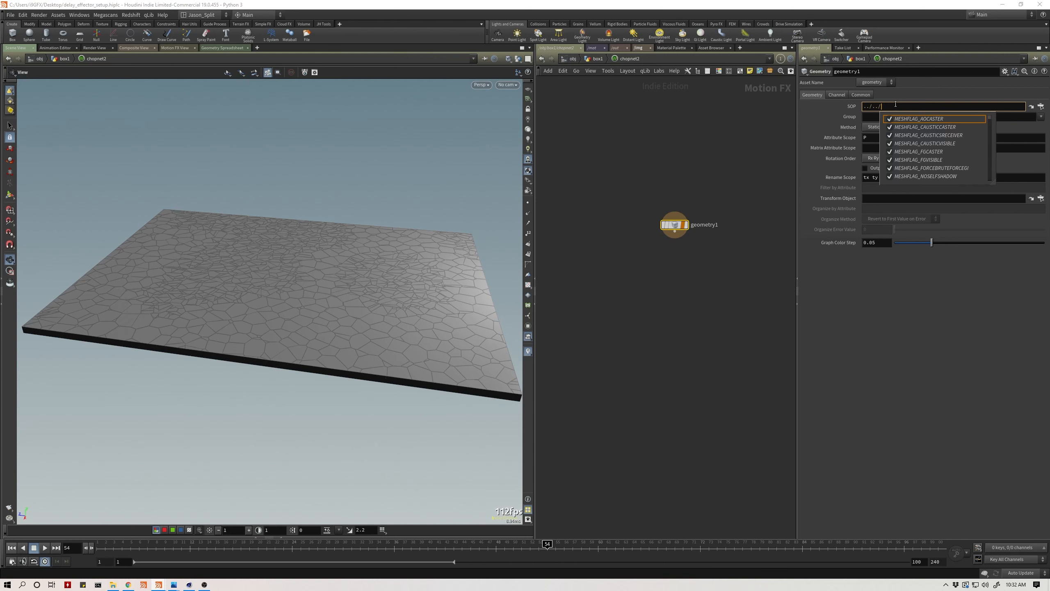
type("TO_CHOPS/")
key("Down")
key("Return")
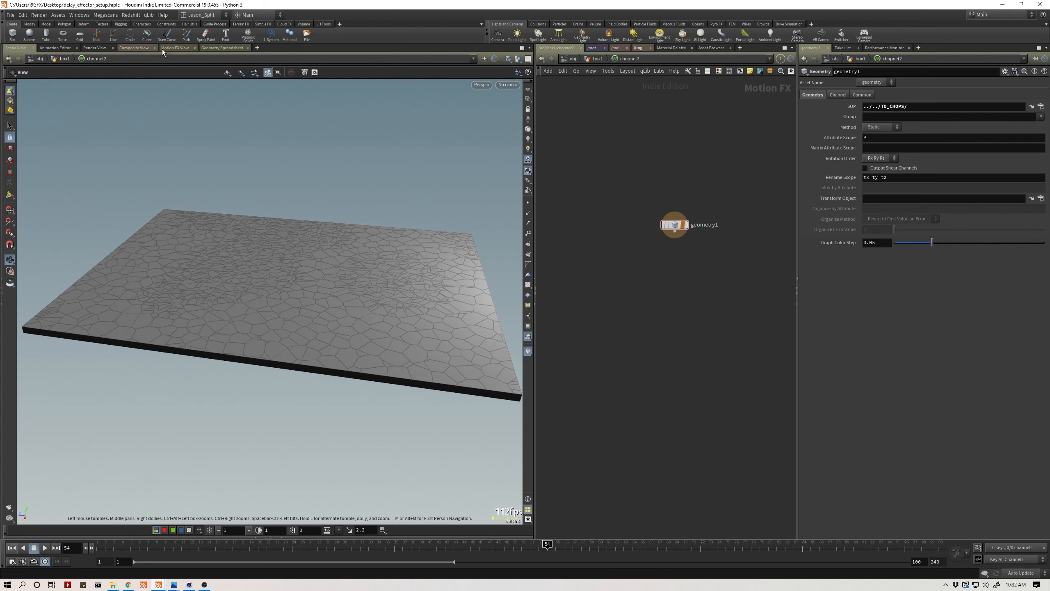
left_click(174, 50)
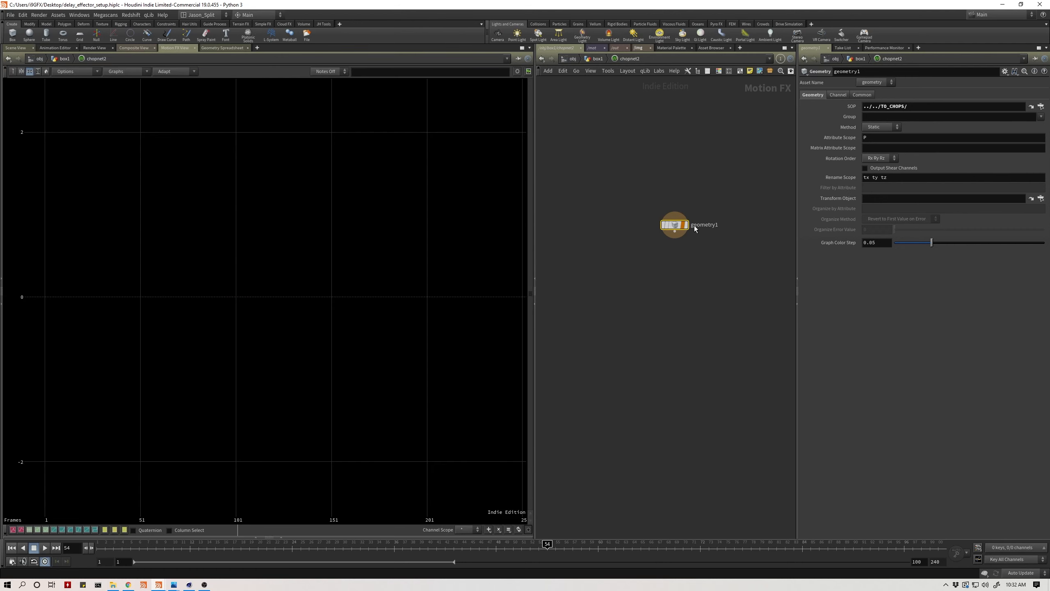
left_click_drag(622, 189, 728, 254)
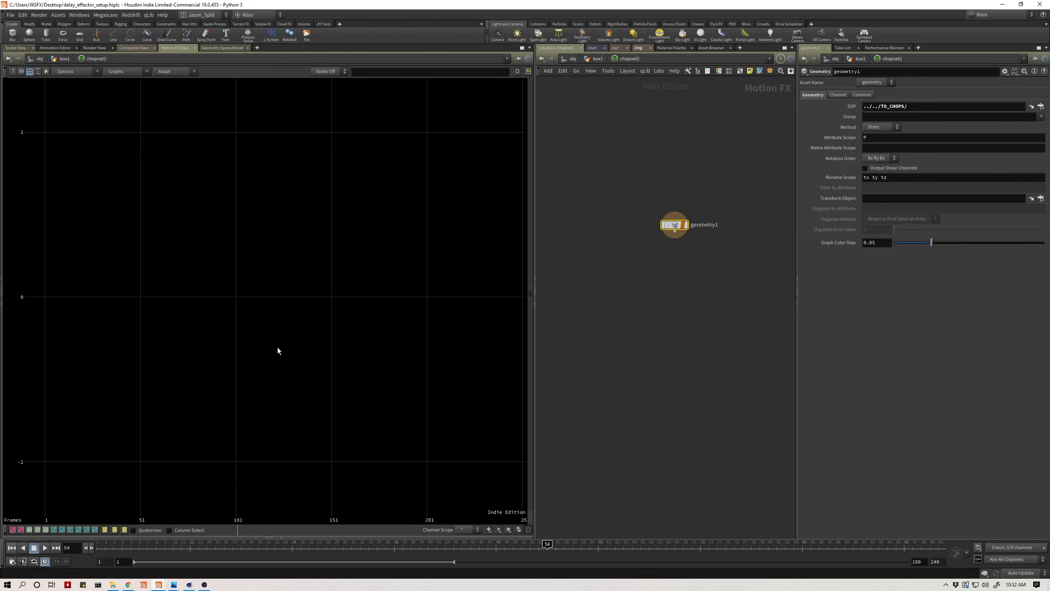
Display the Geometry node's channels in the motion graph and examine the curves it produces with the Static method
left_click(687, 225)
right_click_drag(173, 323, 293, 299)
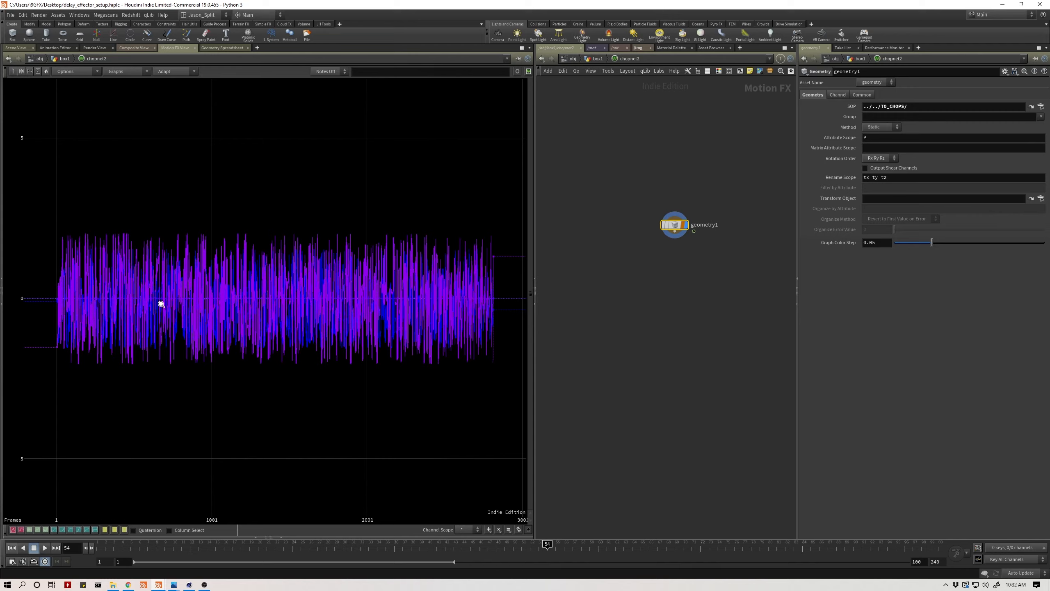
right_click_drag(161, 304, 255, 302)
middle_click_drag(294, 295, 285, 296)
Set the Geometry node's Method to Animated with its display off, then display its channels in the motion graph again
left_click(686, 225)
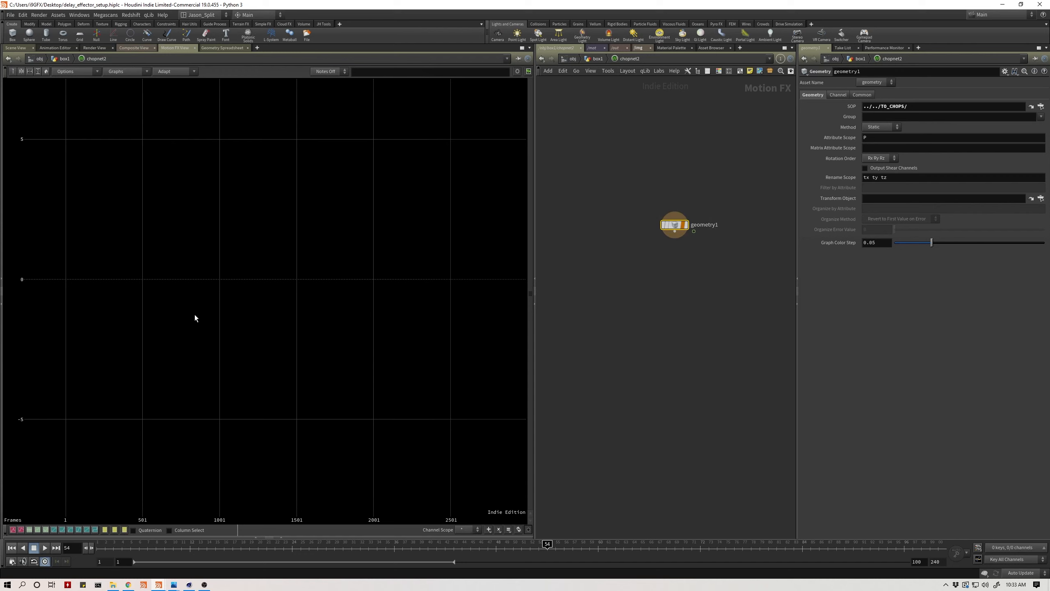
left_click(880, 127)
left_click(879, 137)
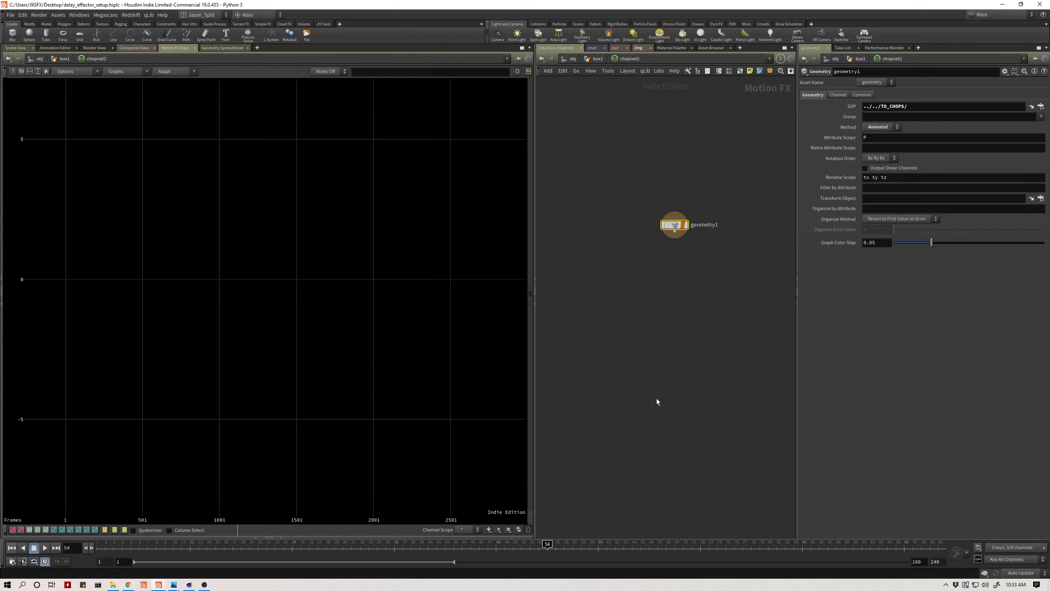
left_click(687, 225)
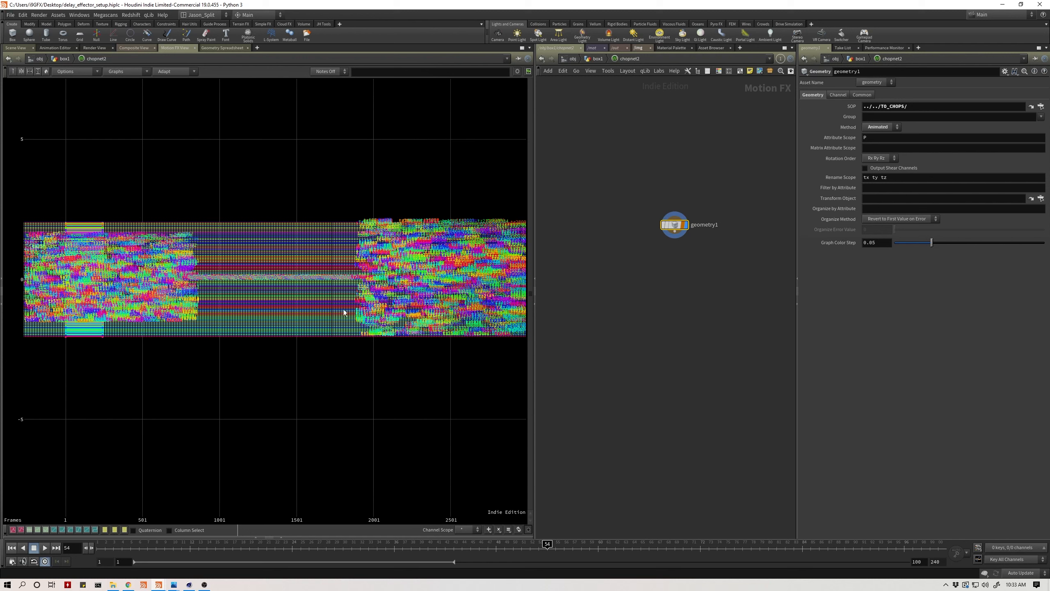
Examine the Geometry node's animated curves and look through the list of scoped per-point channels without choosing one
right_click_drag(318, 293, 367, 283)
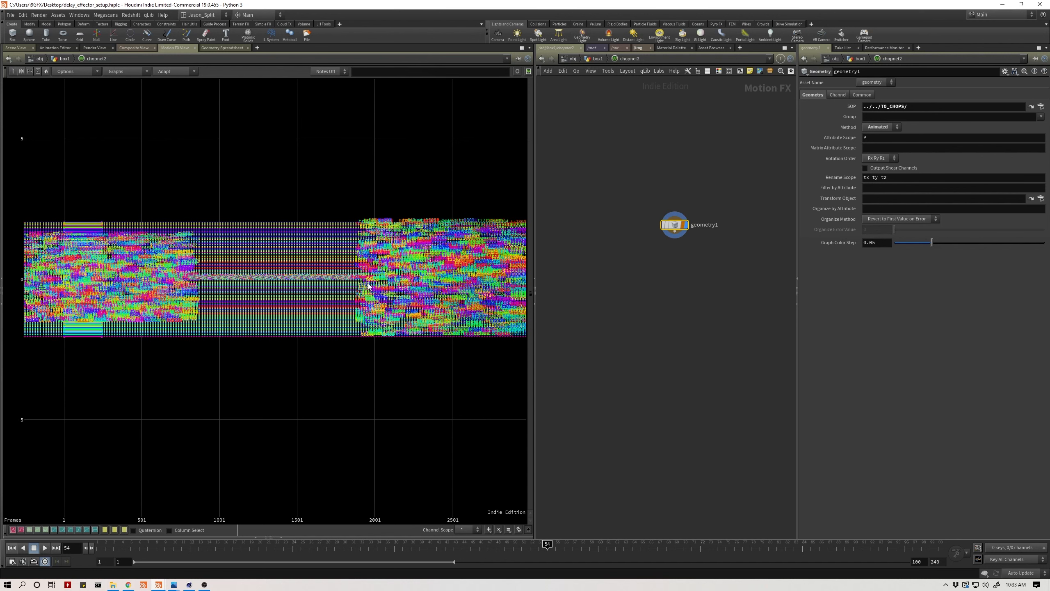
right_click_drag(390, 290, 218, 380)
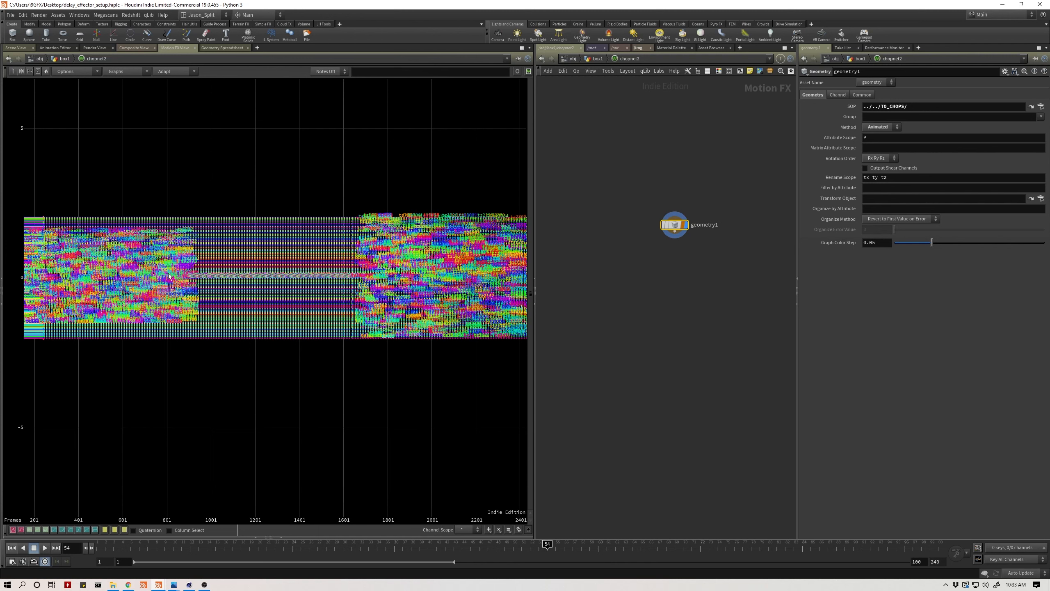
left_click(498, 532)
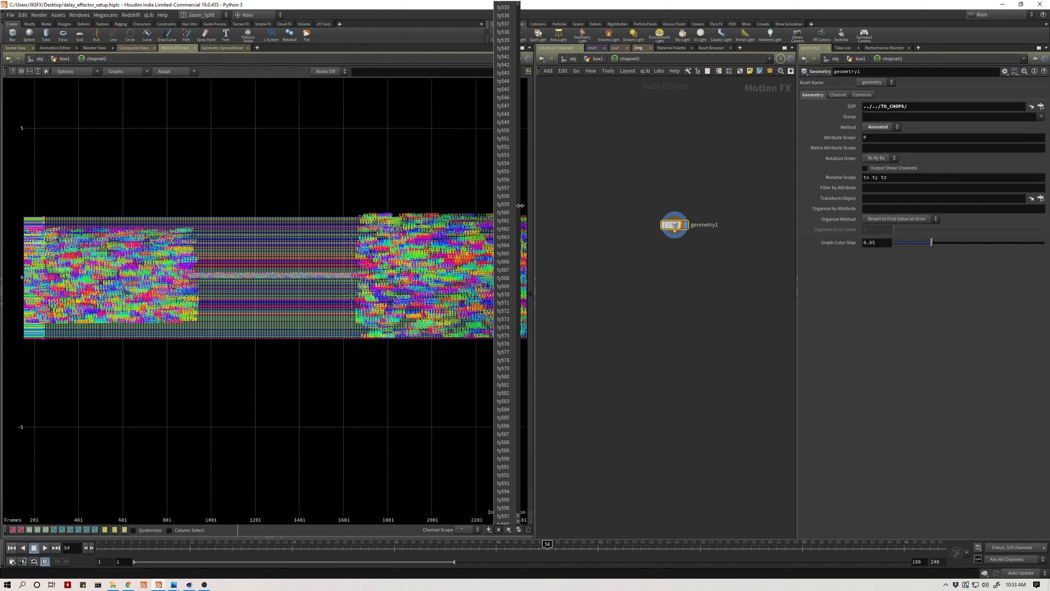
left_click(517, 4)
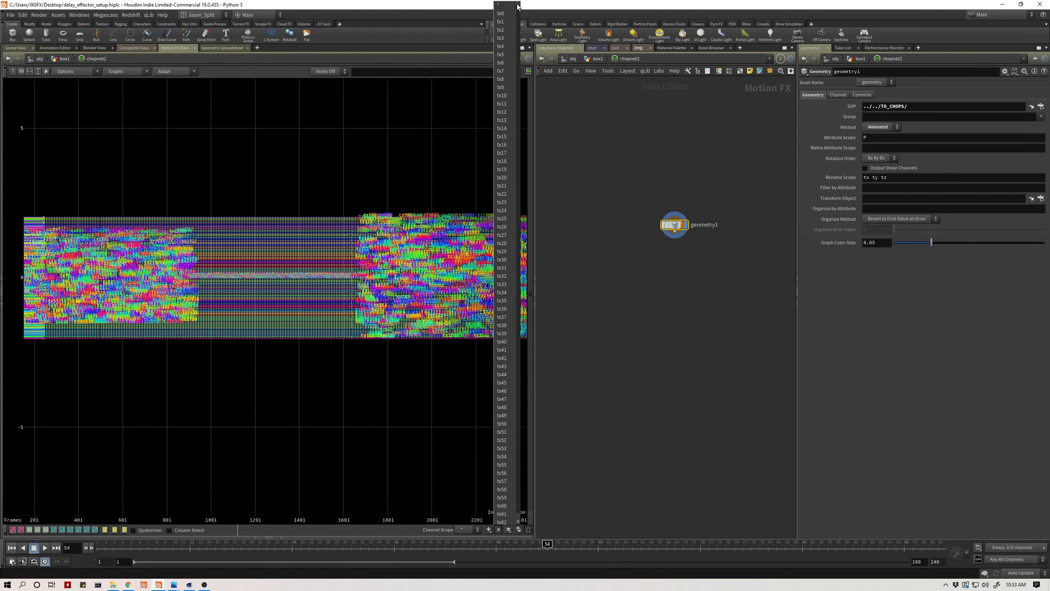
left_click(607, 291)
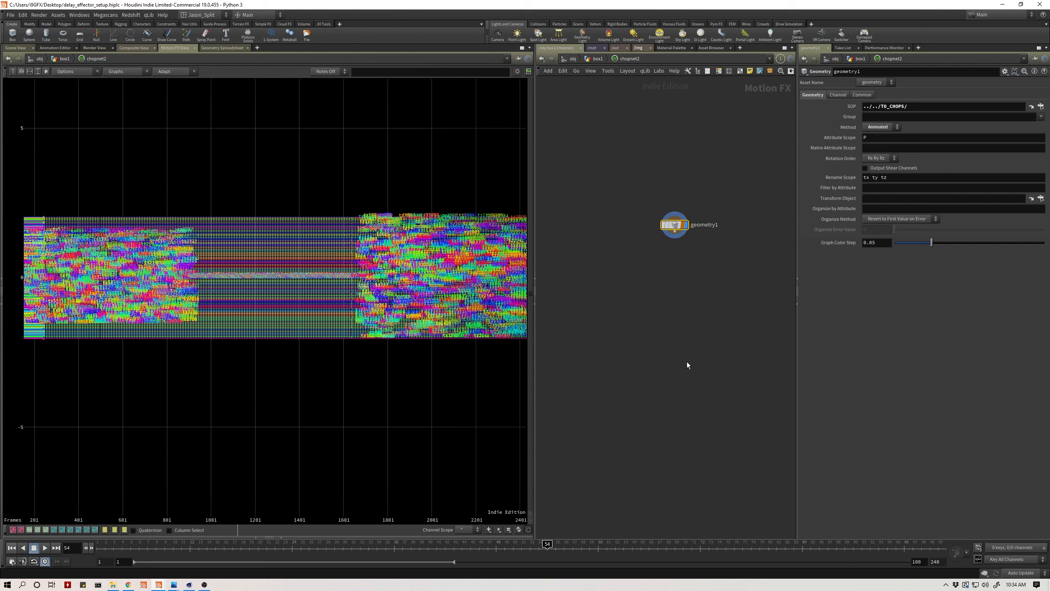
Add a Null node well below the Geometry node and wire the Geometry node's output into it
key("Tab")
mouse_move(688, 362)
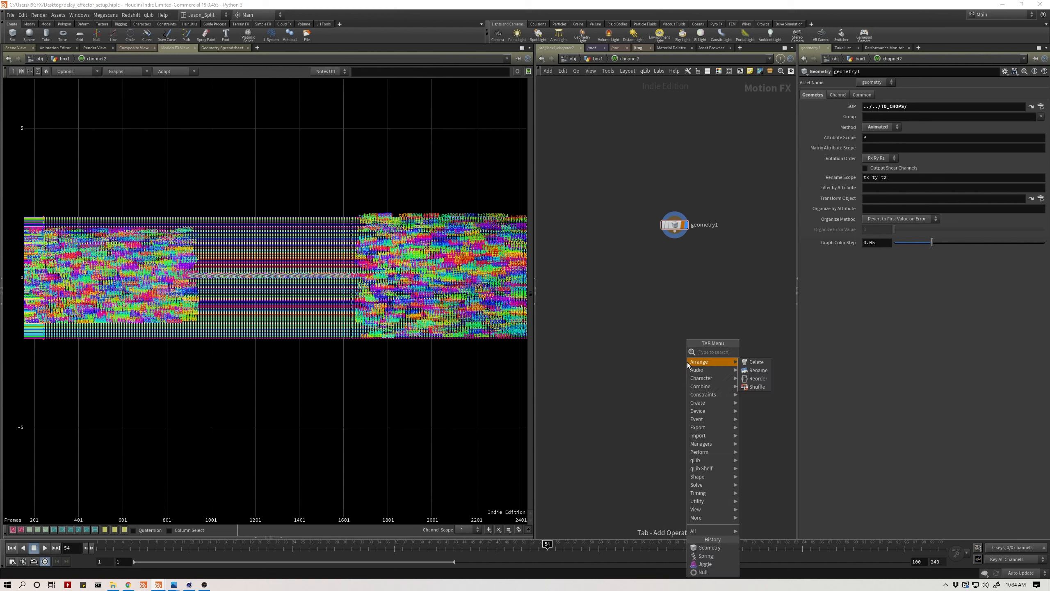
type("lag")
left_click(742, 353)
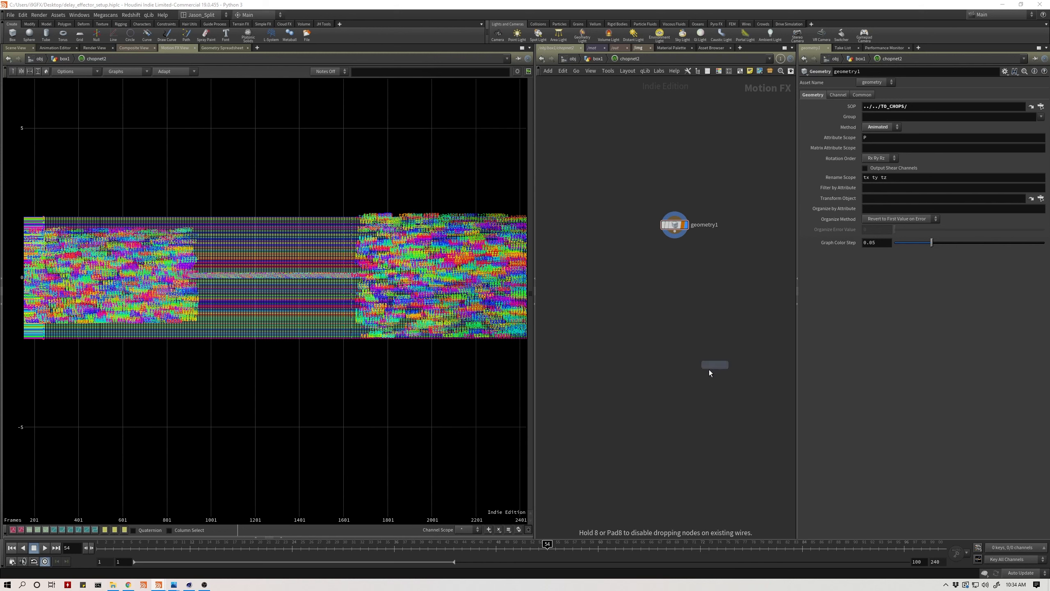
left_click(675, 424)
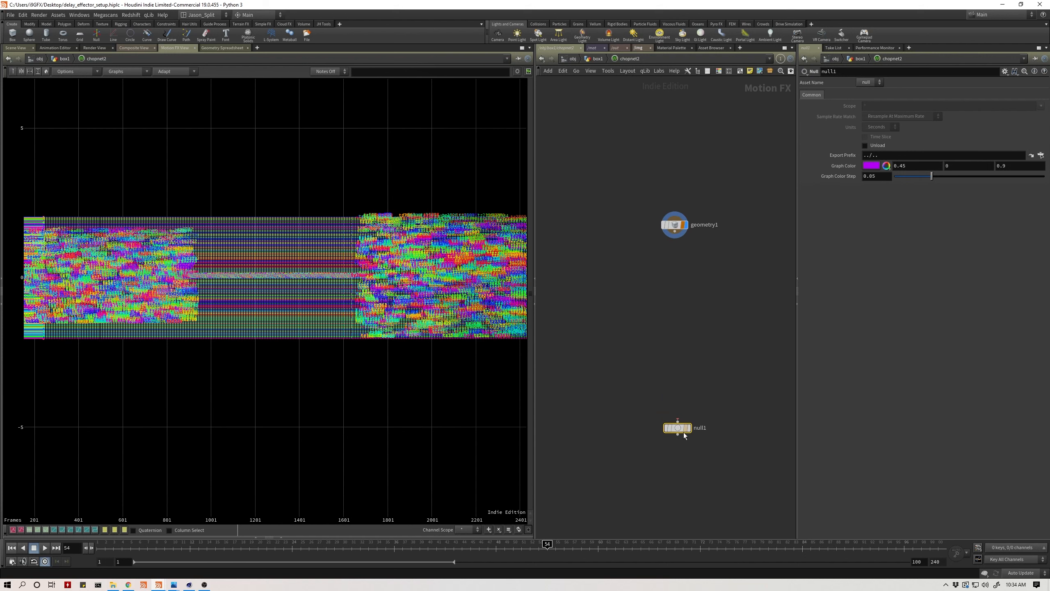
left_click_drag(677, 420, 675, 234)
Line up the Null node directly beneath the Geometry node and rename it OUT_P
mouse_move(691, 432)
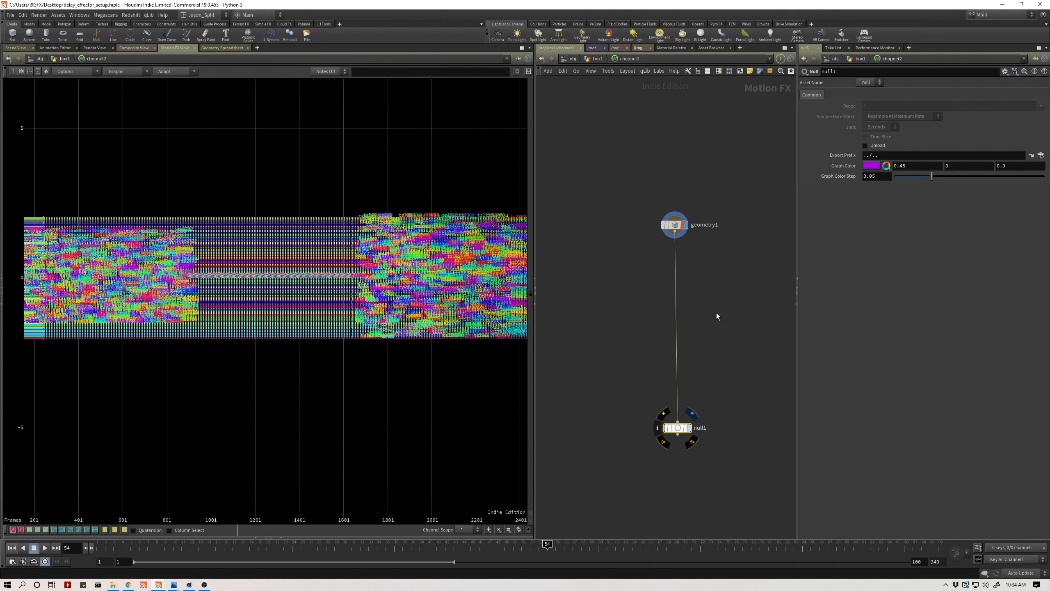
key("r")
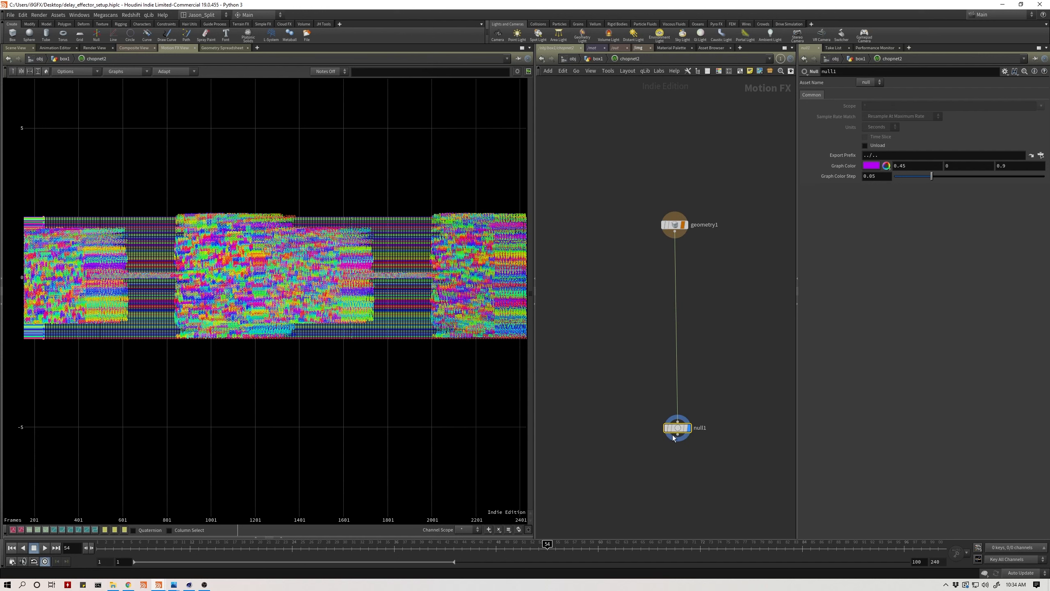
left_click_drag(677, 431, 674, 429)
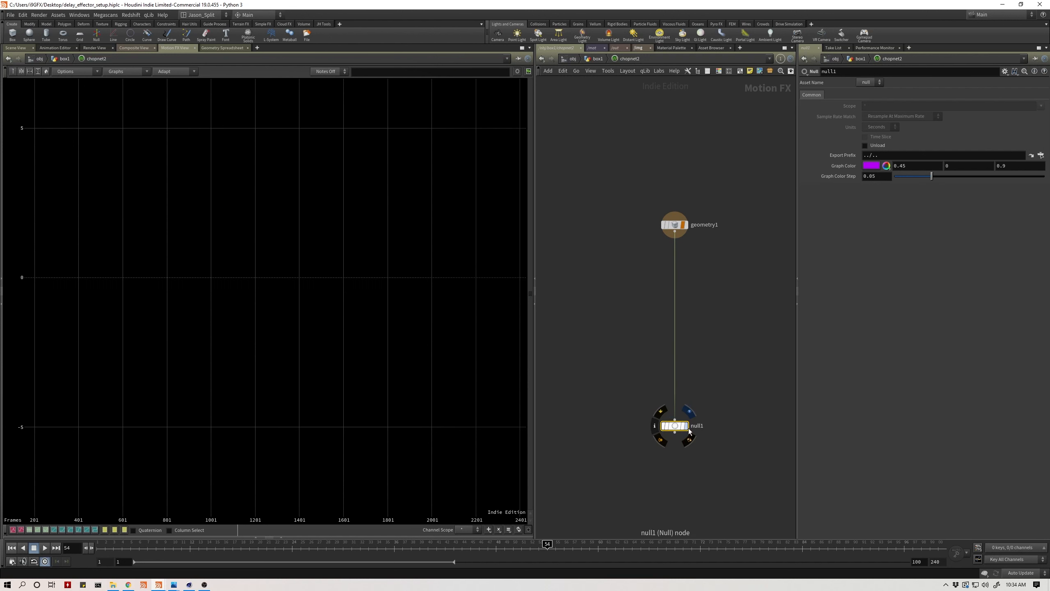
double_click(699, 426)
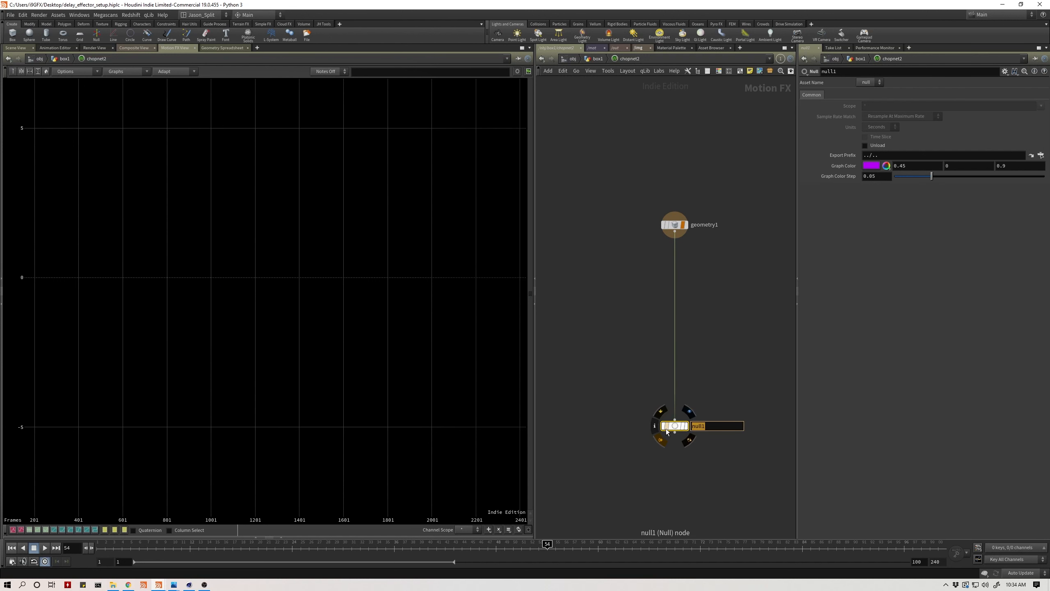
type("OUT_P")
key("Return")
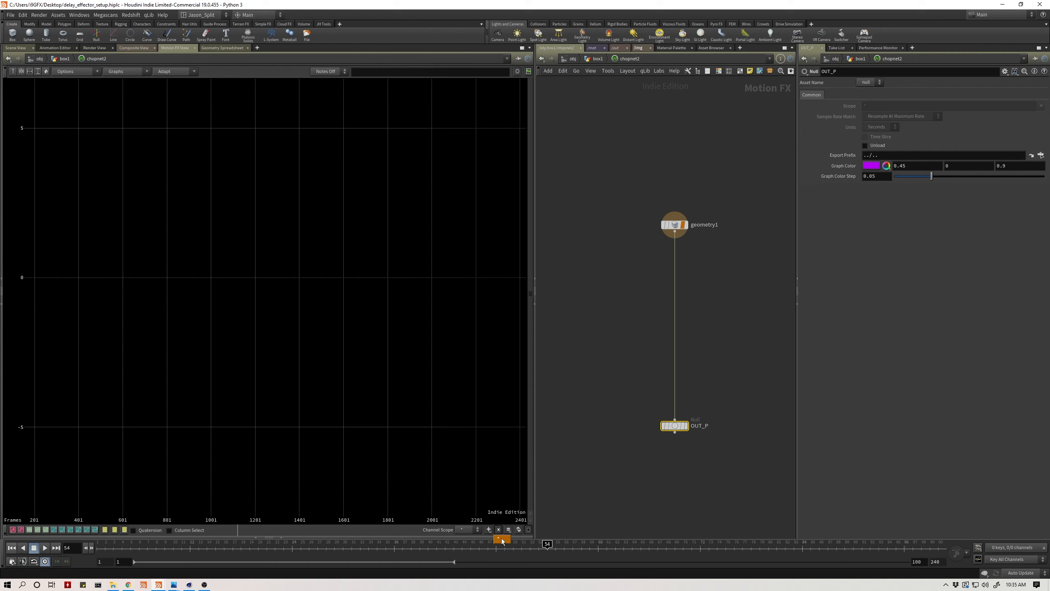
Display OUT_P in the motion graph and remove the all-channels wildcard from the channel scope
mouse_move(686, 428)
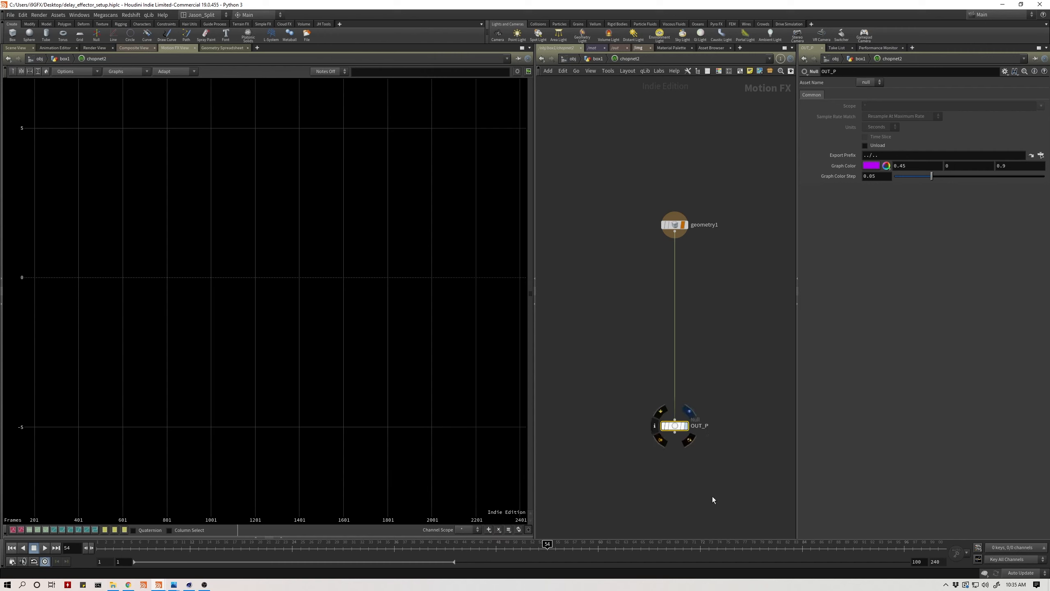
left_click(685, 426)
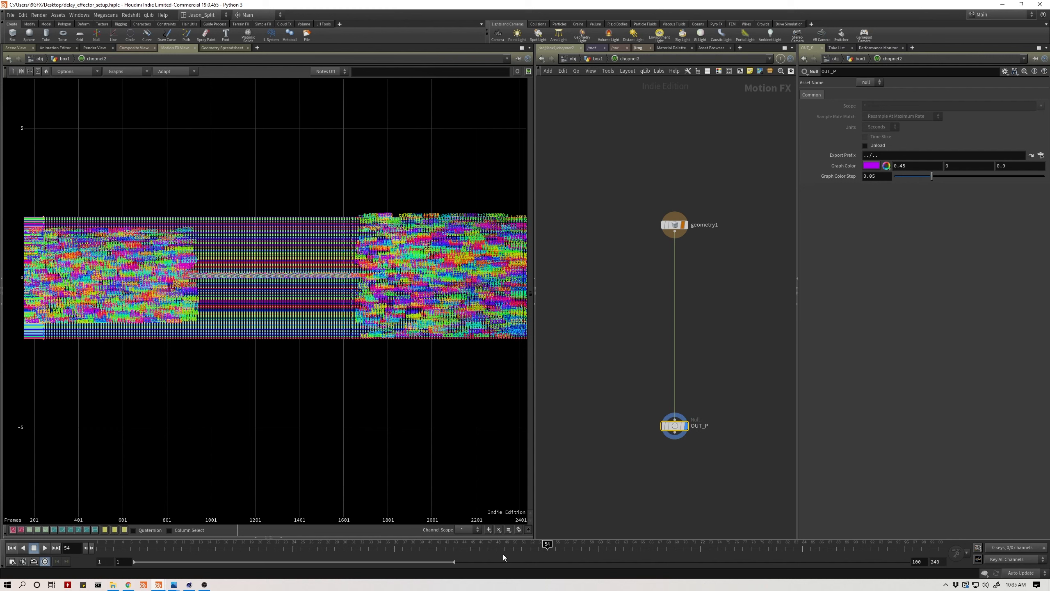
left_click(499, 531)
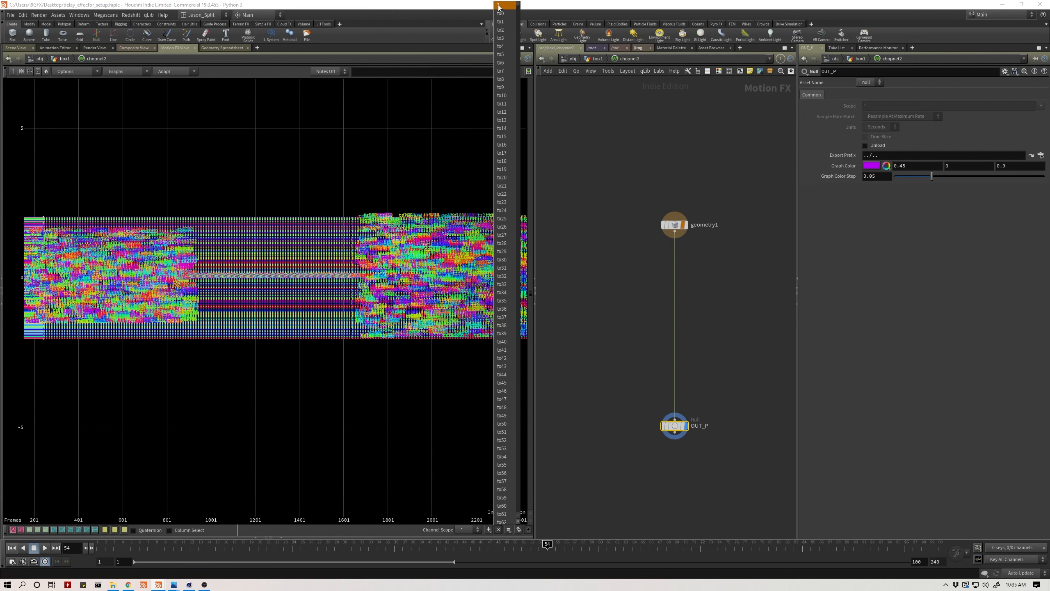
left_click(512, 5)
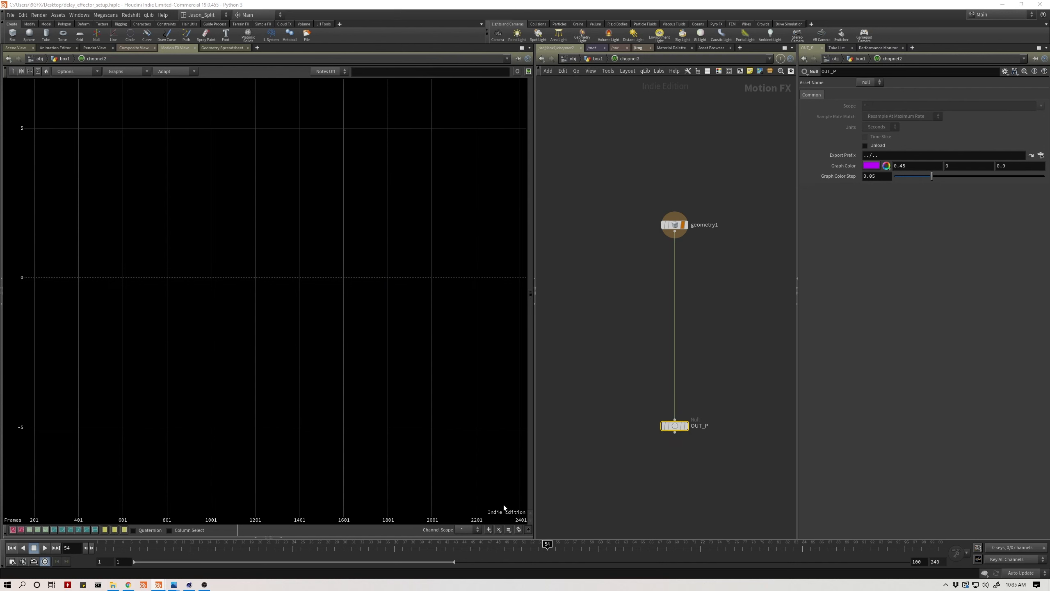
Add the single channel ty87 to the graph's channel scope and frame its curve
left_click(490, 530)
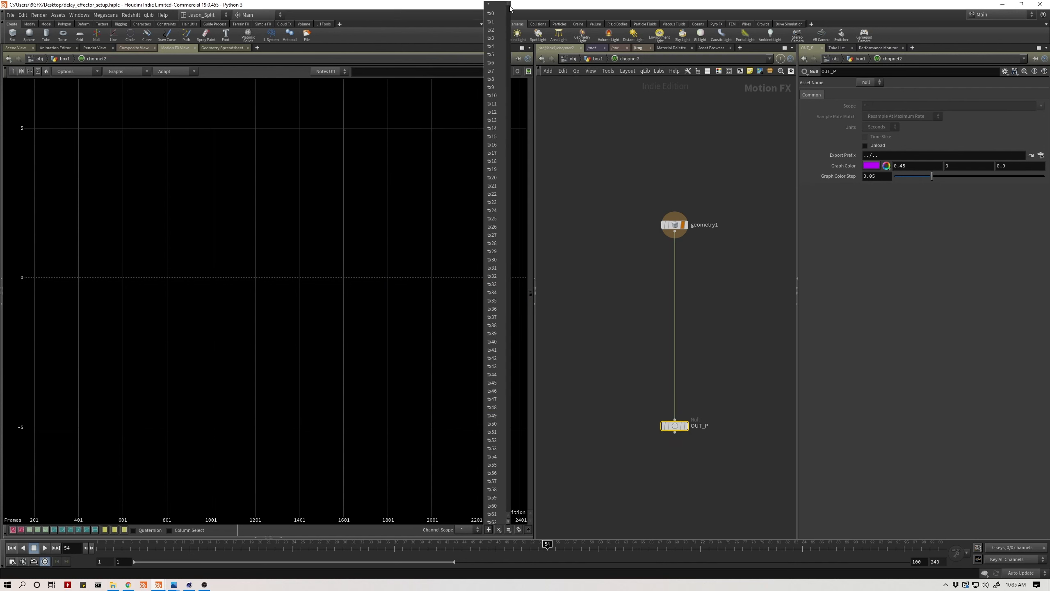
left_click_drag(510, 8, 510, 182)
left_click(496, 157)
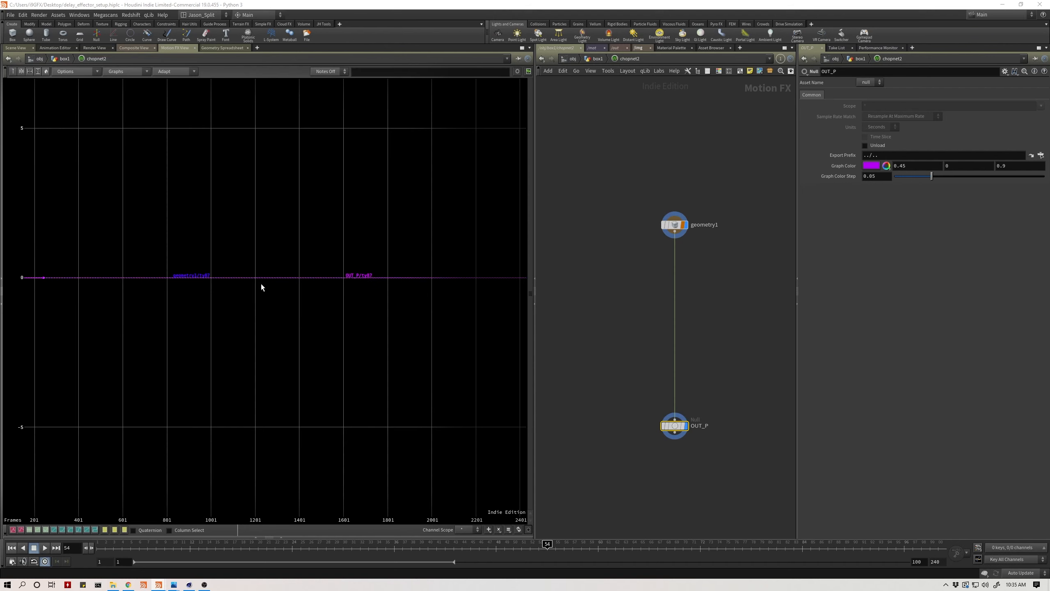
key("h")
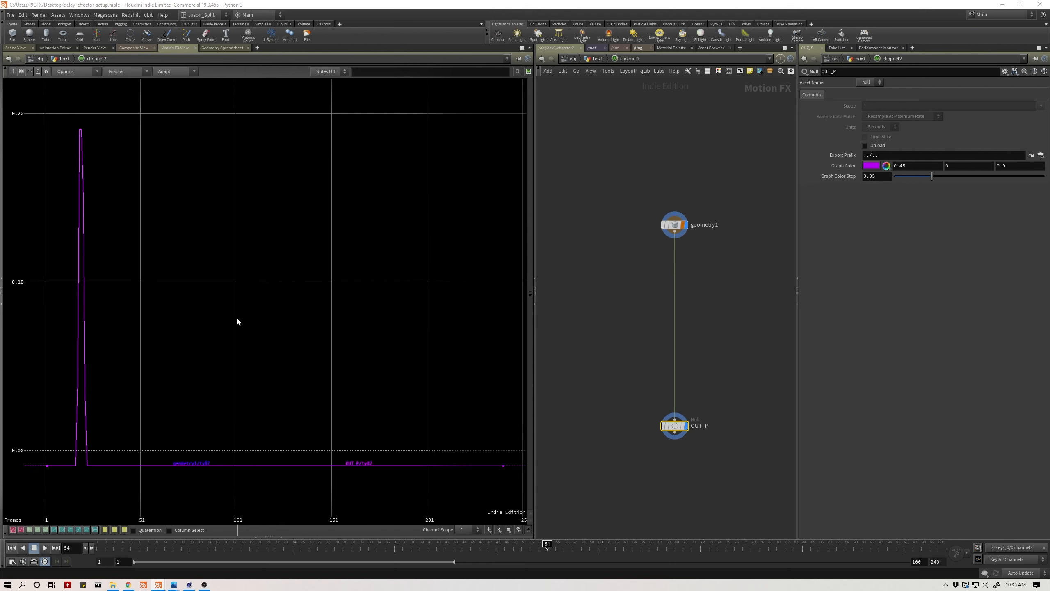
middle_click_drag(271, 313, 312, 300)
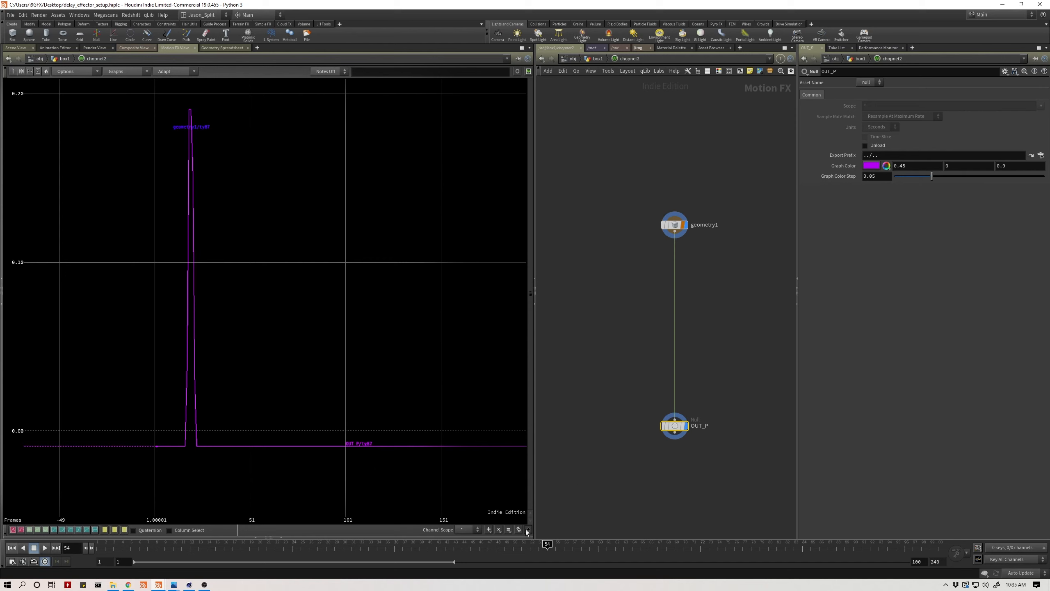
Add a second point's ty channel to the channel scope, so both curves are graphed together
left_click(489, 529)
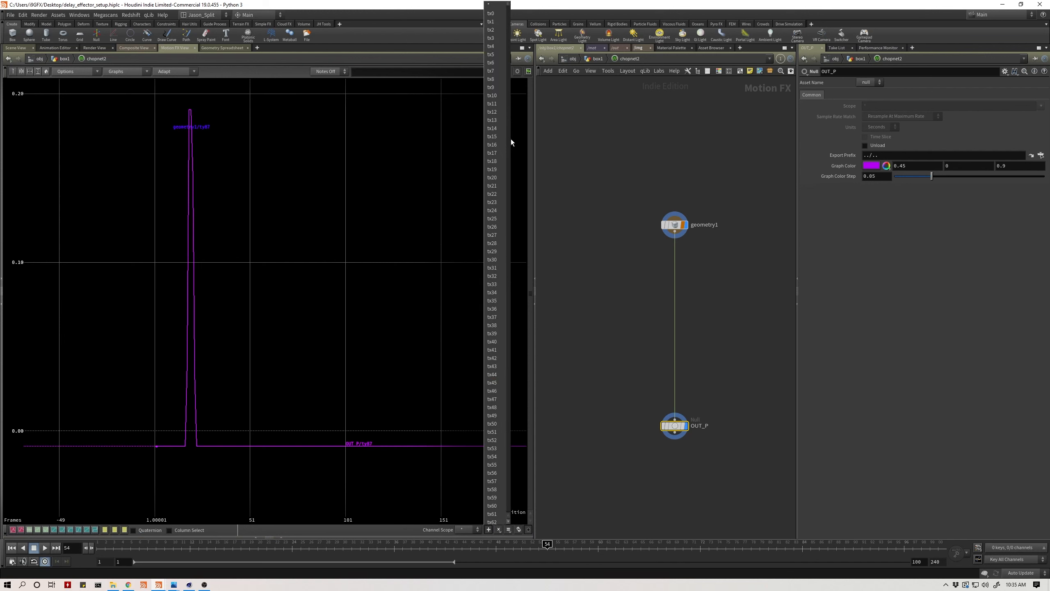
left_click(509, 8)
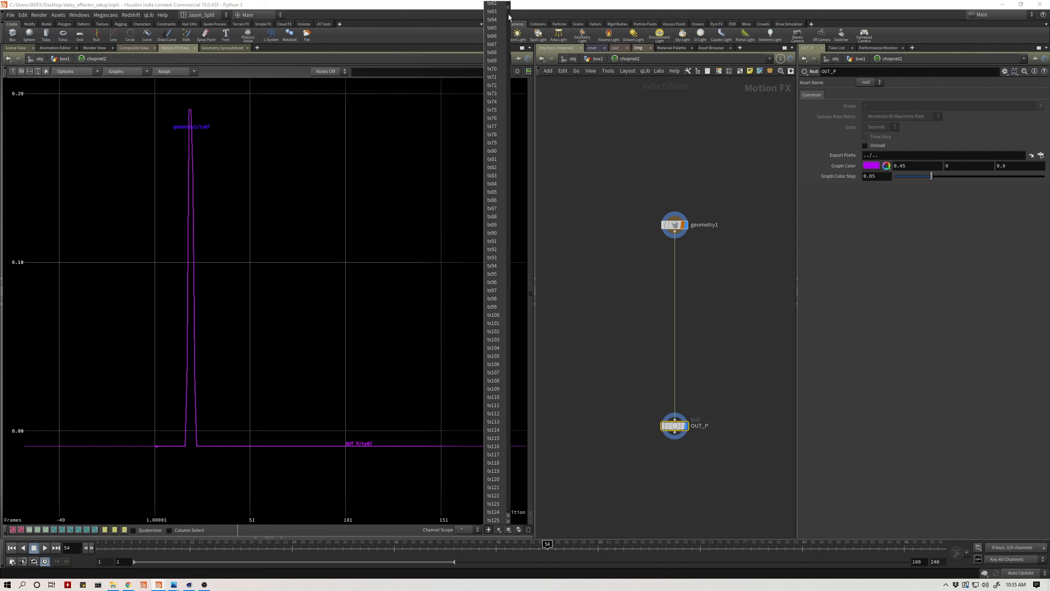
left_click_drag(509, 9, 511, 55)
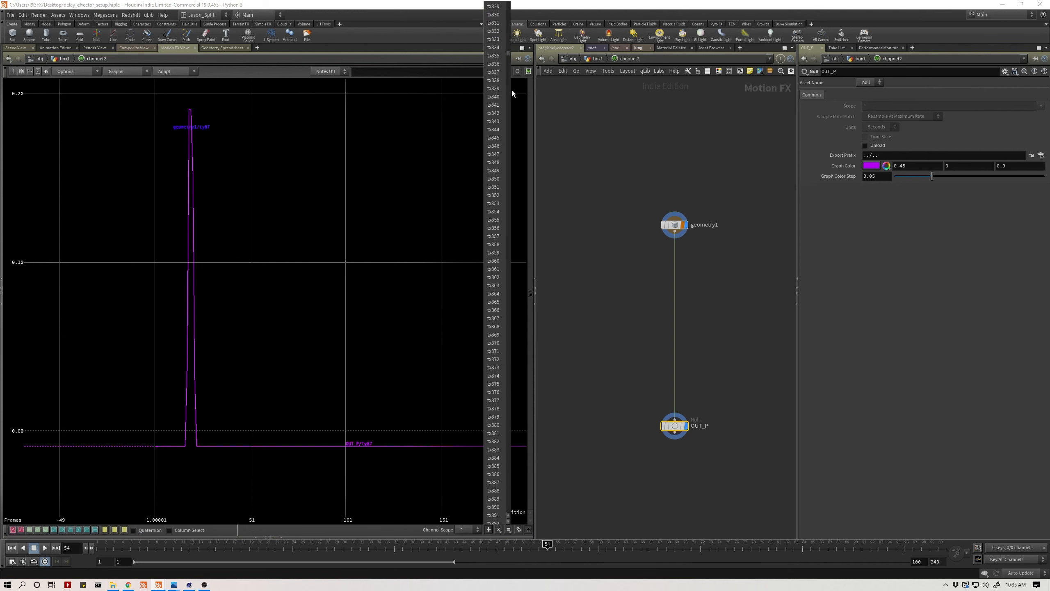
left_click_drag(513, 93, 508, 176)
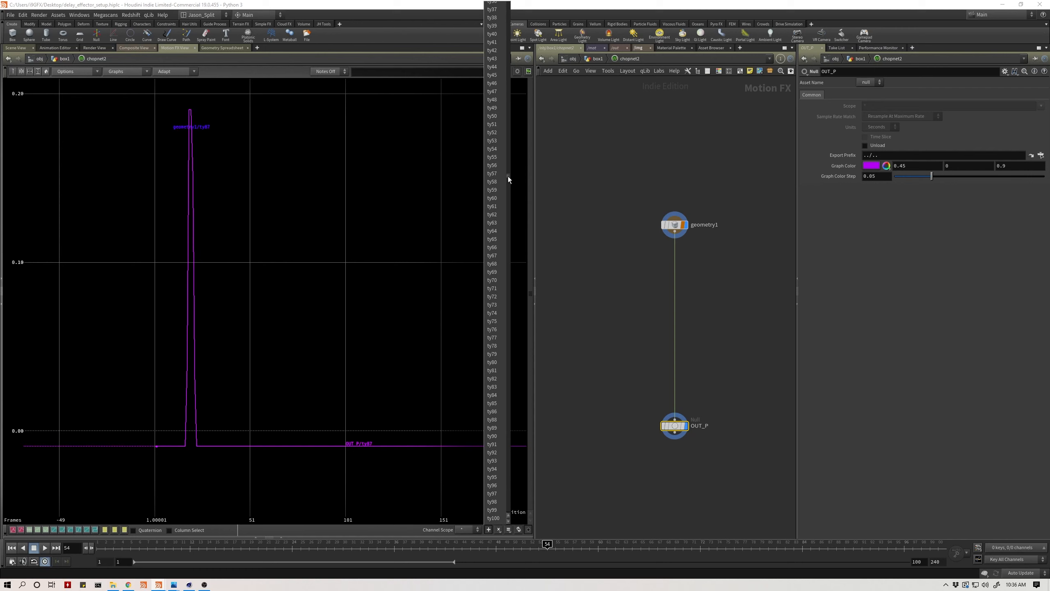
left_click(504, 127)
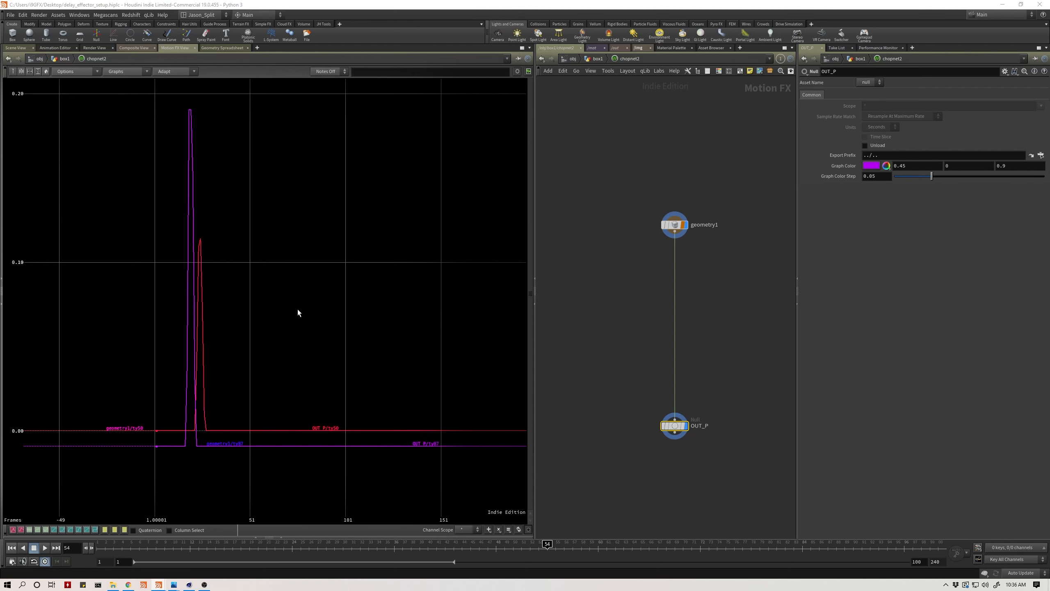
Examine the peaks and timing of OUT_P's two ty curves in the motion graph
middle_click_drag(306, 302, 318, 329)
left_click(600, 394)
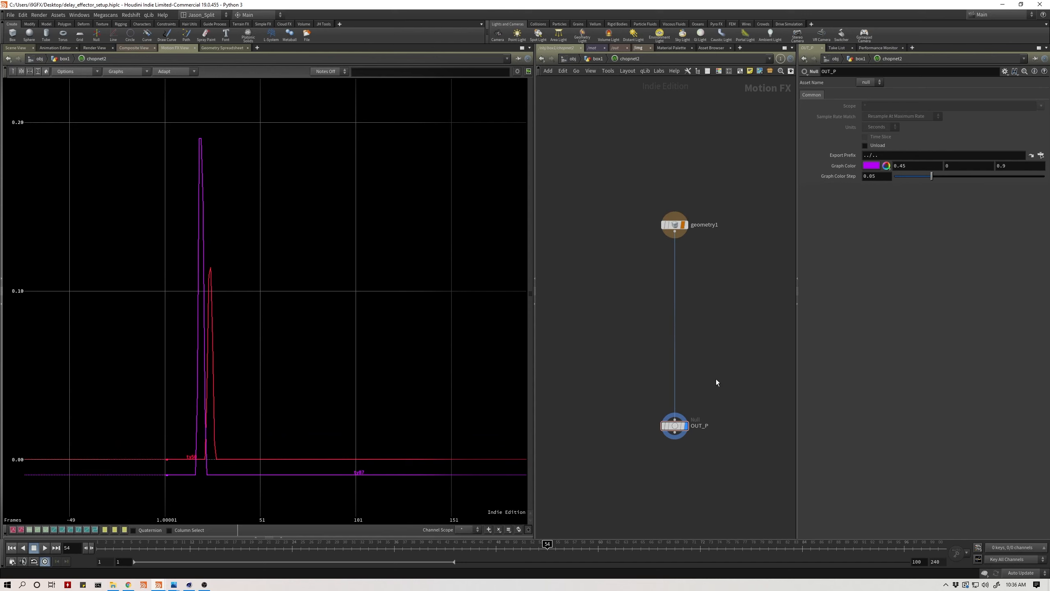
right_click_drag(308, 377, 327, 421)
right_click_drag(330, 354, 371, 356)
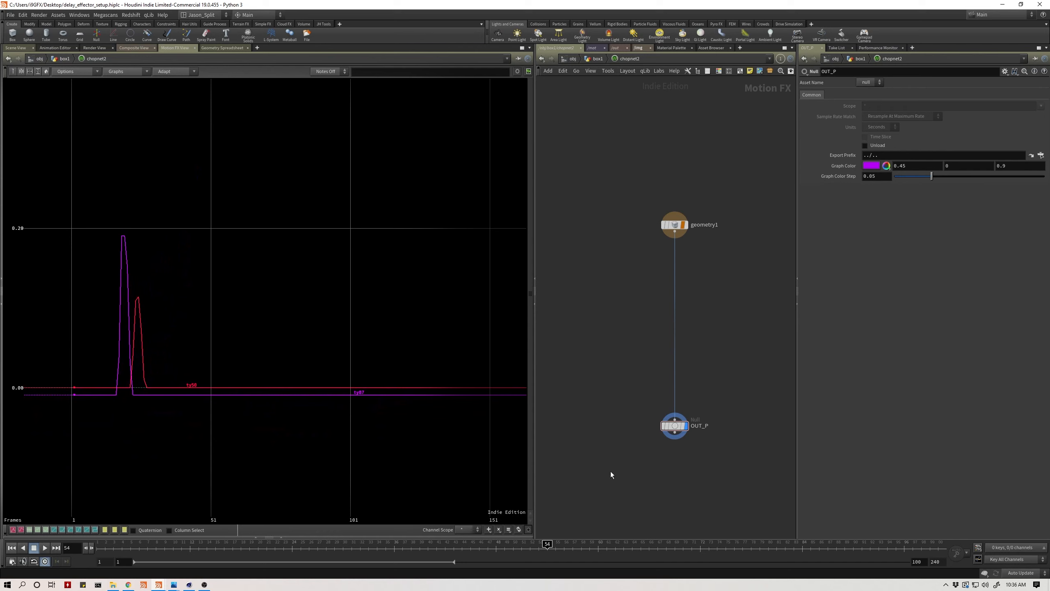
middle_click_drag(355, 407, 346, 390)
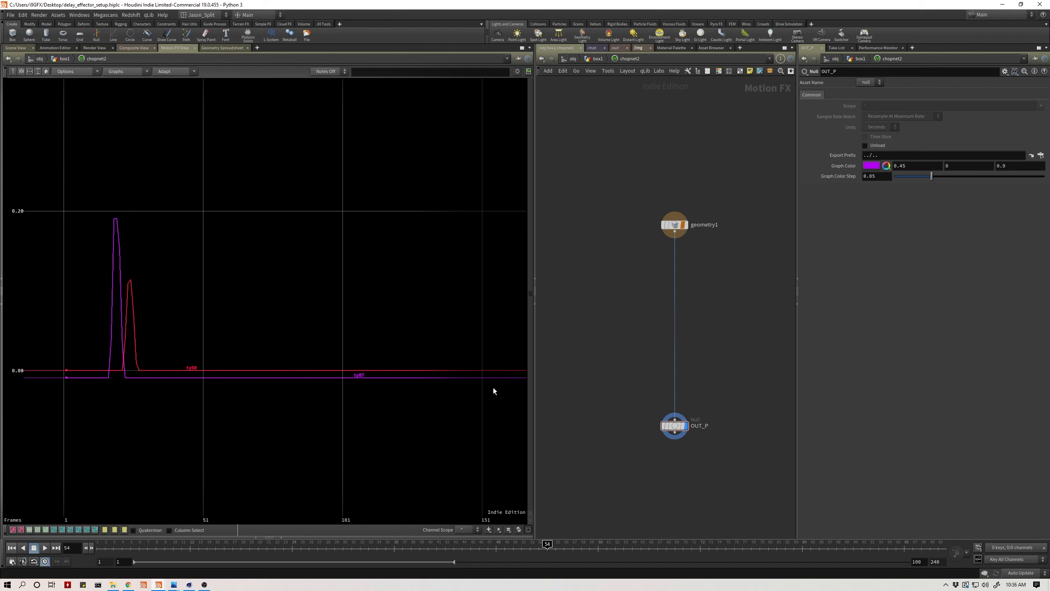
middle_click_drag(638, 460, 630, 430)
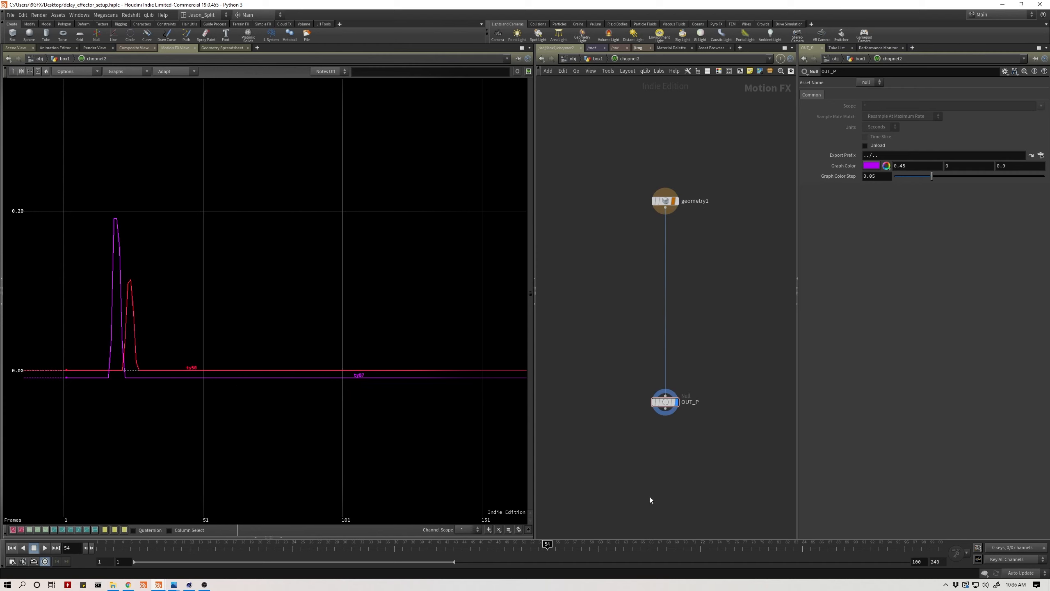
middle_click_drag(667, 482, 659, 477)
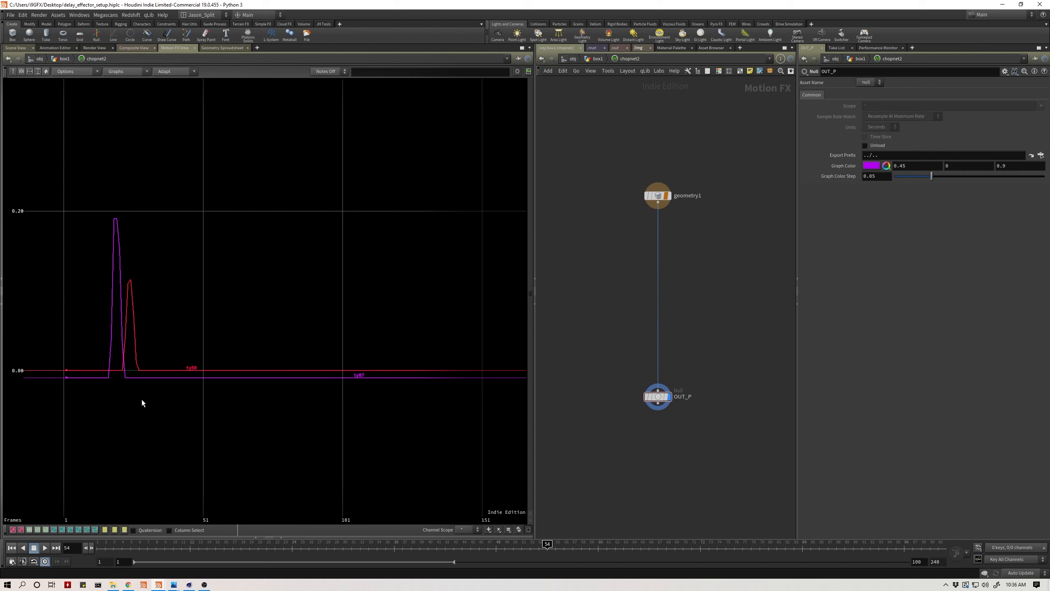
Select the geometry1 node to show its parameters
left_click_drag(625, 255, 707, 155)
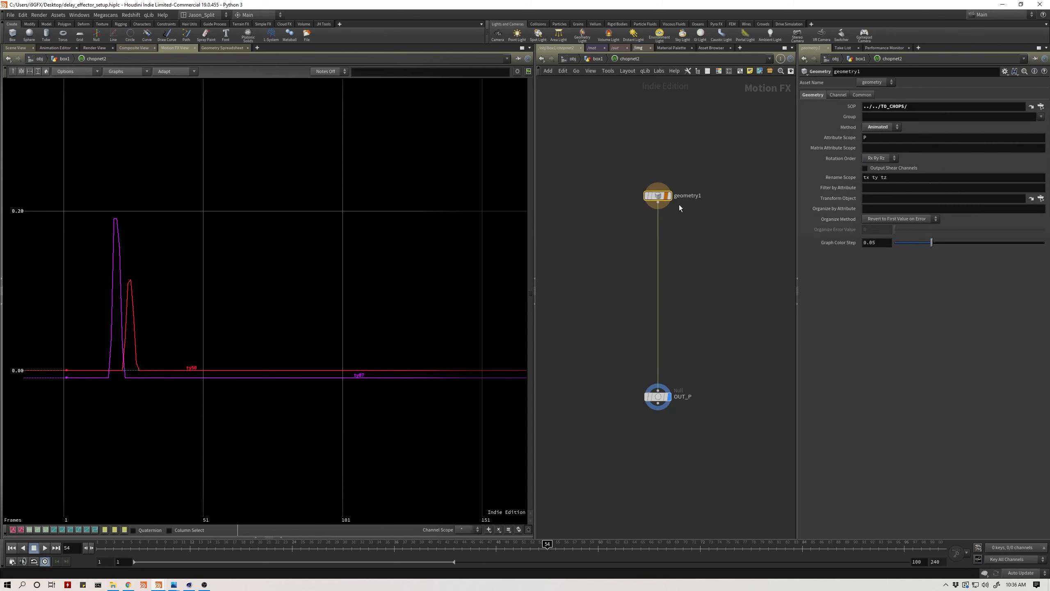
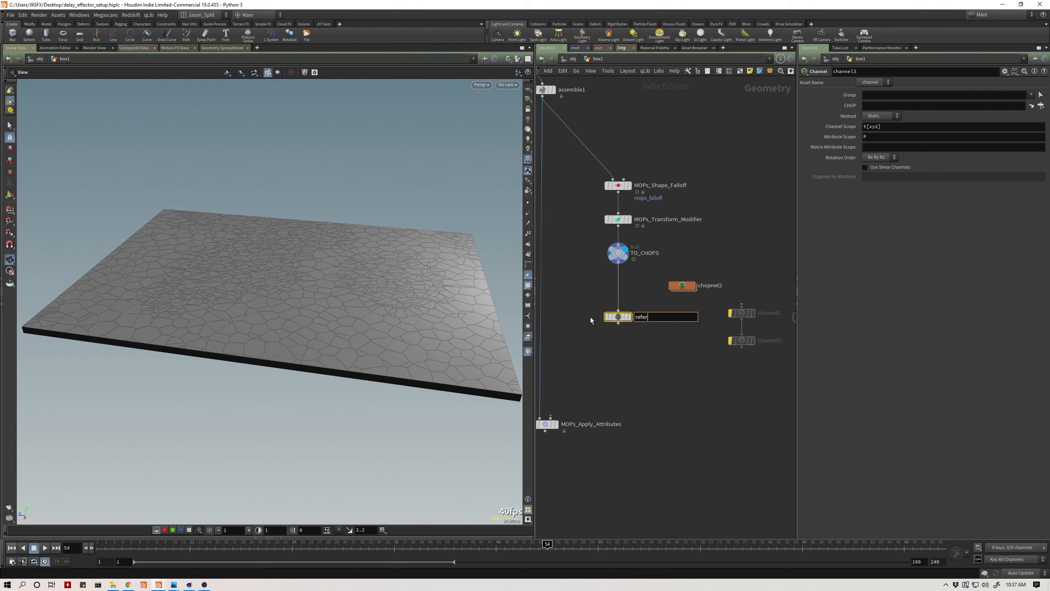
Name the Channel node below TO_CHOPS reference_P and move chopnet2 closer to the node chain
type("ence_P")
key("Return")
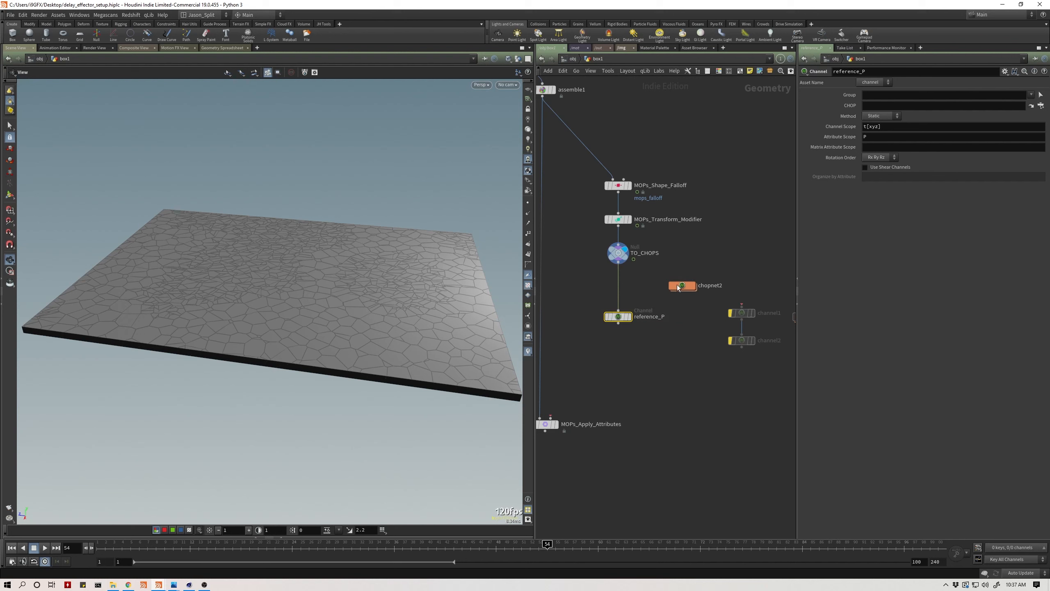
left_click_drag(677, 285, 659, 286)
Set reference_P's CHOP source to the OUT_P node inside chopnet2, using the path ../chopnet2/OUT_P/
mouse_move(664, 286)
left_mouse_down()
mouse_move(655, 283)
mouse_move(665, 286)
left_mouse_up()
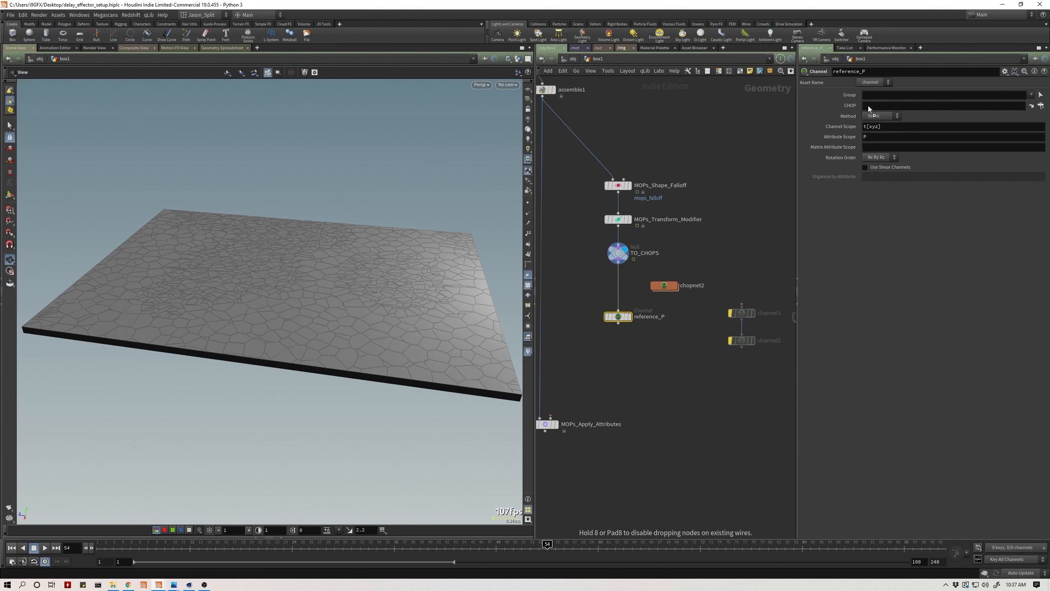
left_click_drag(868, 105, 868, 105)
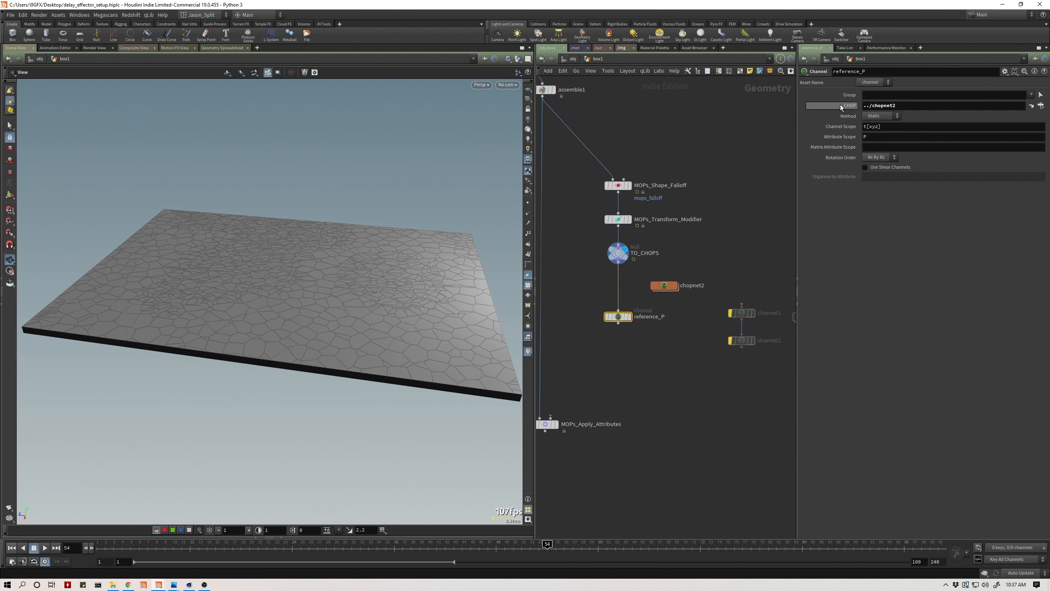
left_click(901, 108)
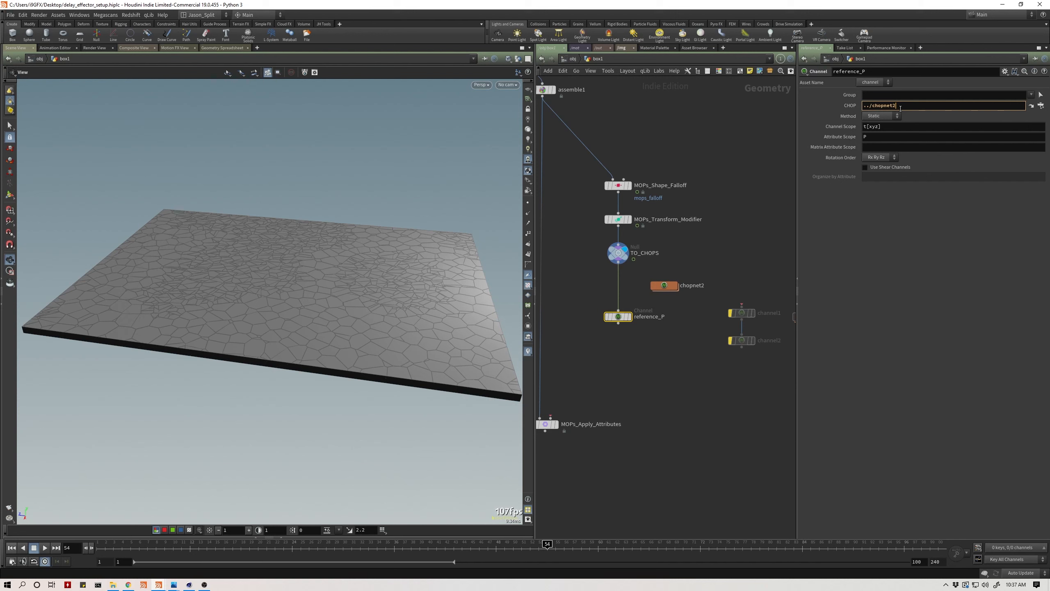
type("/")
key("Down")
key("Return")
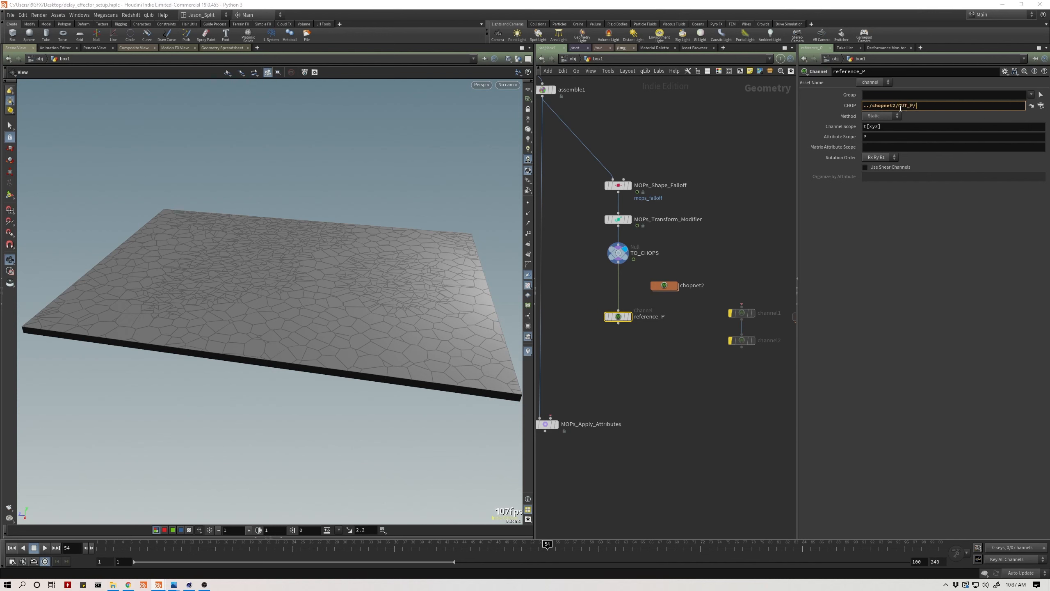
Display the reference_P node and set its method to Animated
left_click(630, 316)
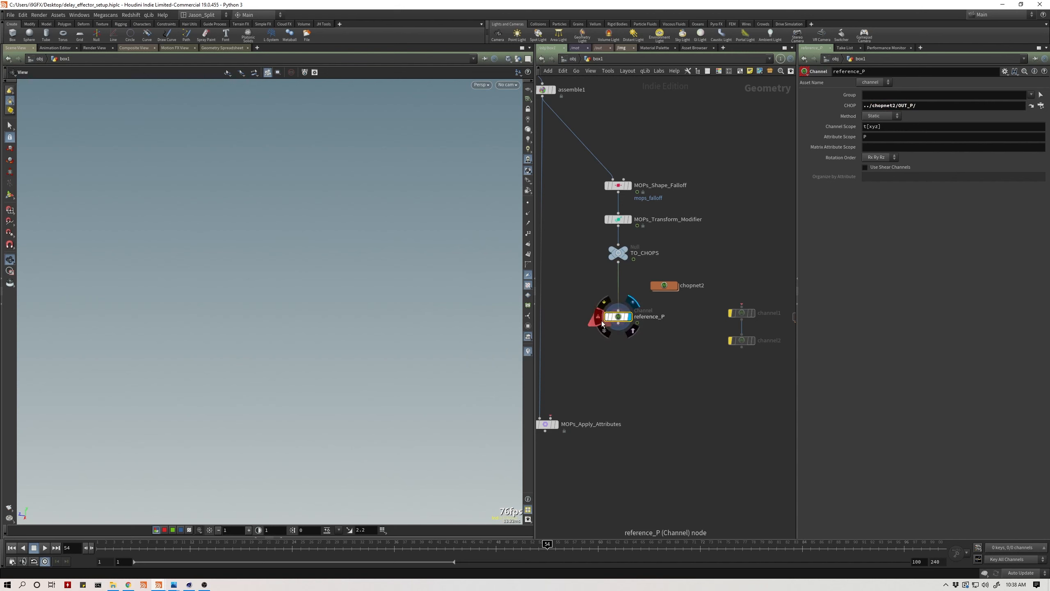
left_click(877, 116)
left_click(876, 132)
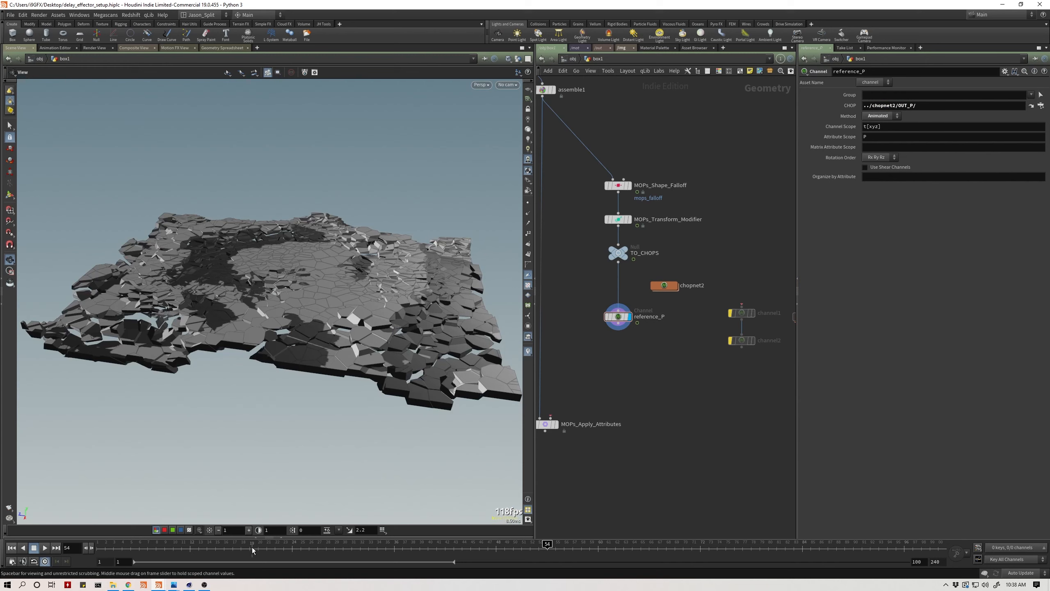
Scrub the timeline and play the animation to examine how the fractured pieces move, stopping the playback at the end
left_click_drag(246, 546, 203, 547)
left_click(45, 549)
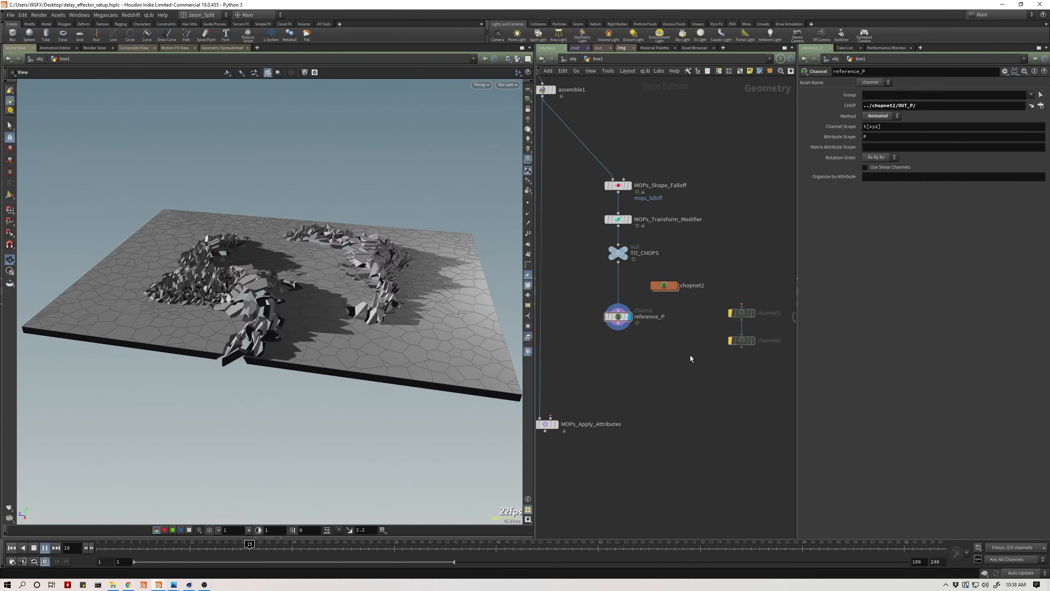
middle_click_drag(698, 372, 661, 367)
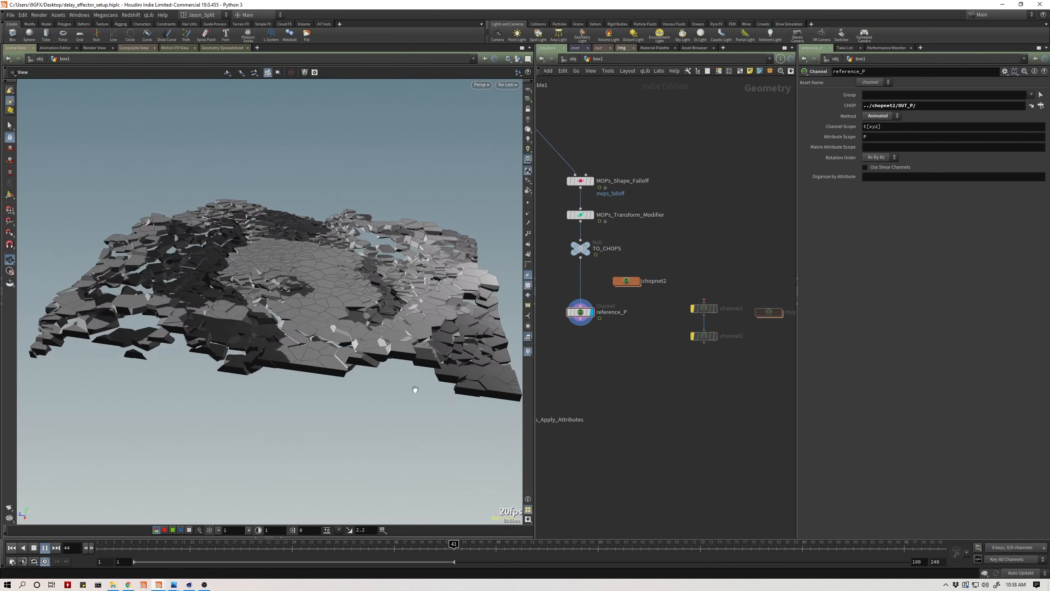
middle_click_drag(639, 372, 673, 371)
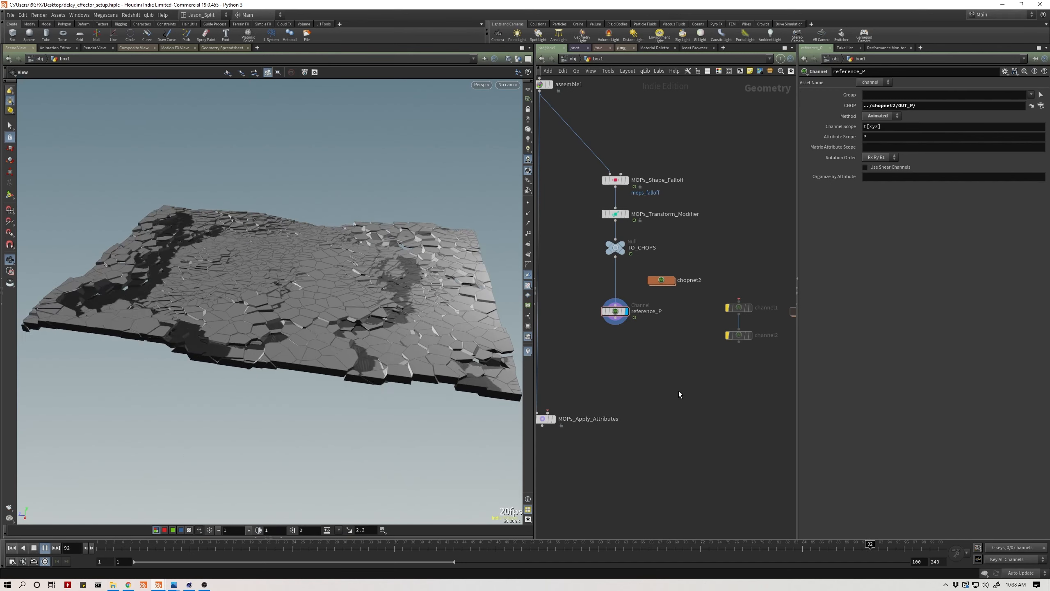
left_click(45, 548)
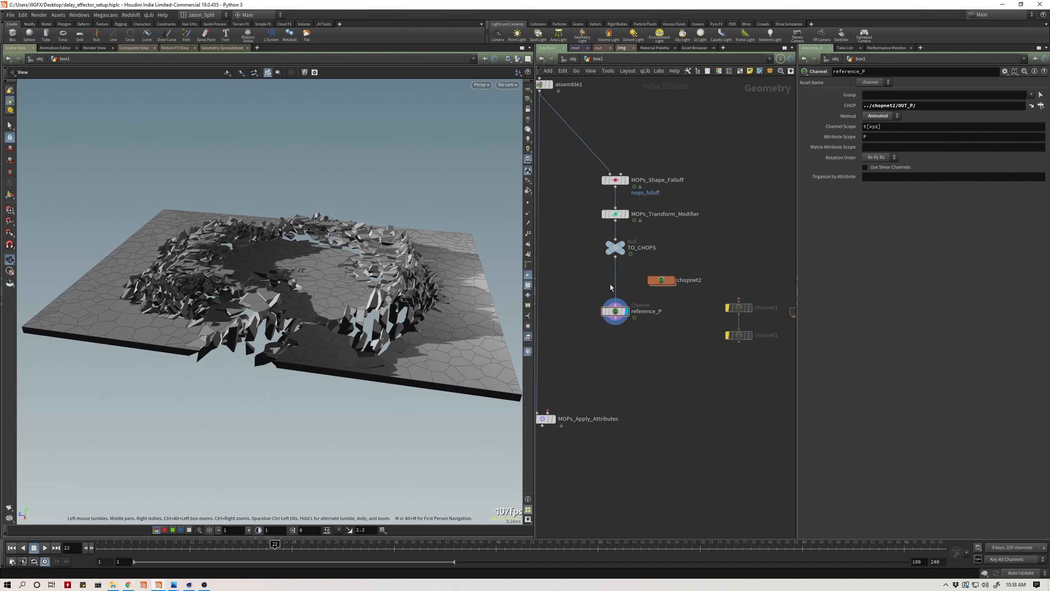
Insert a Spring node between geometry1 and OUT_P in chopnet2 and inspect its curves in the motion graph
double_click(662, 280)
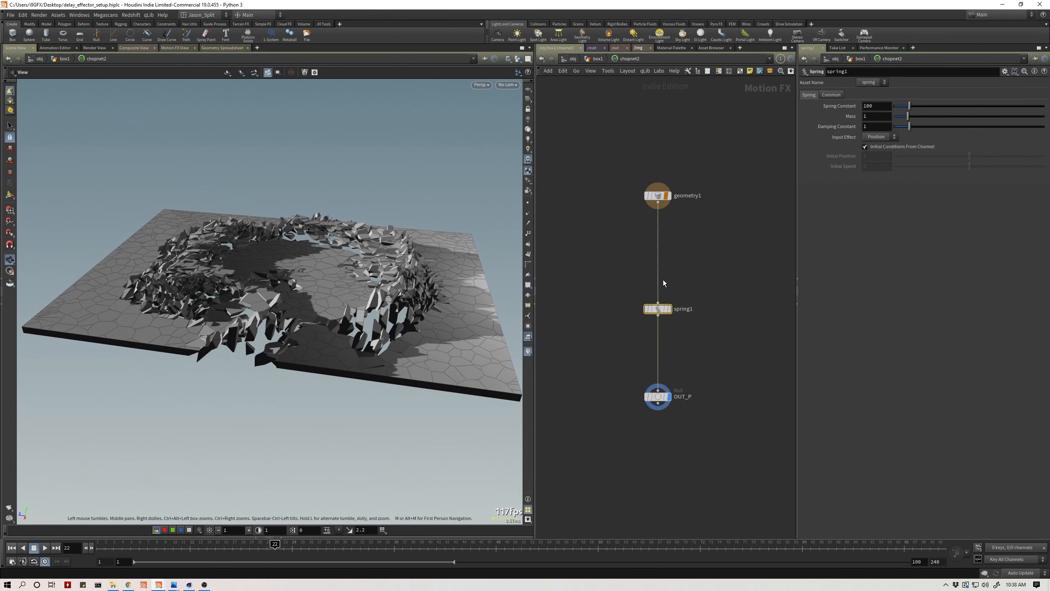
left_click(175, 48)
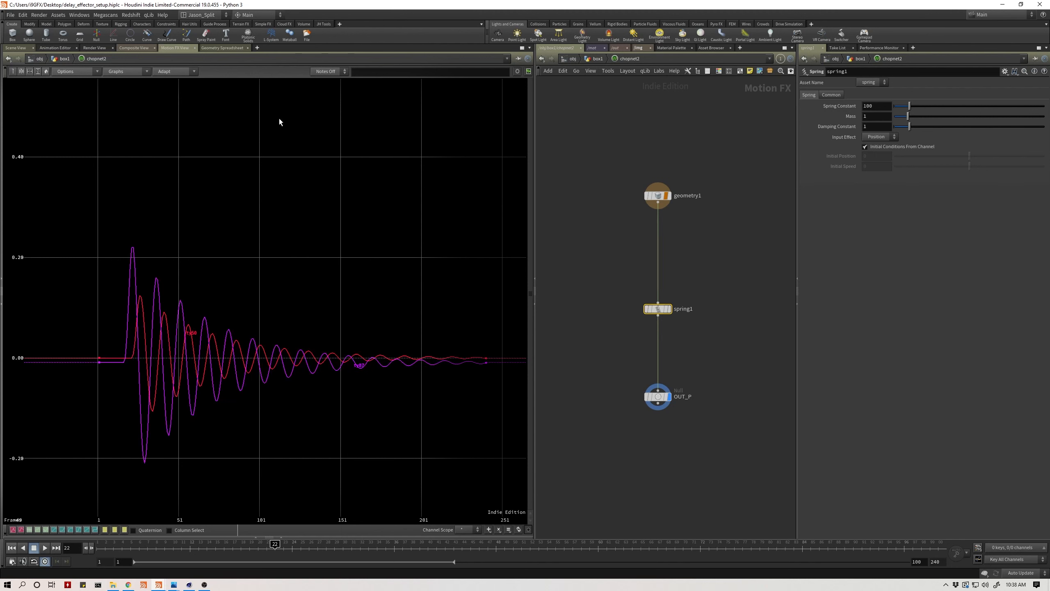
left_click(16, 47)
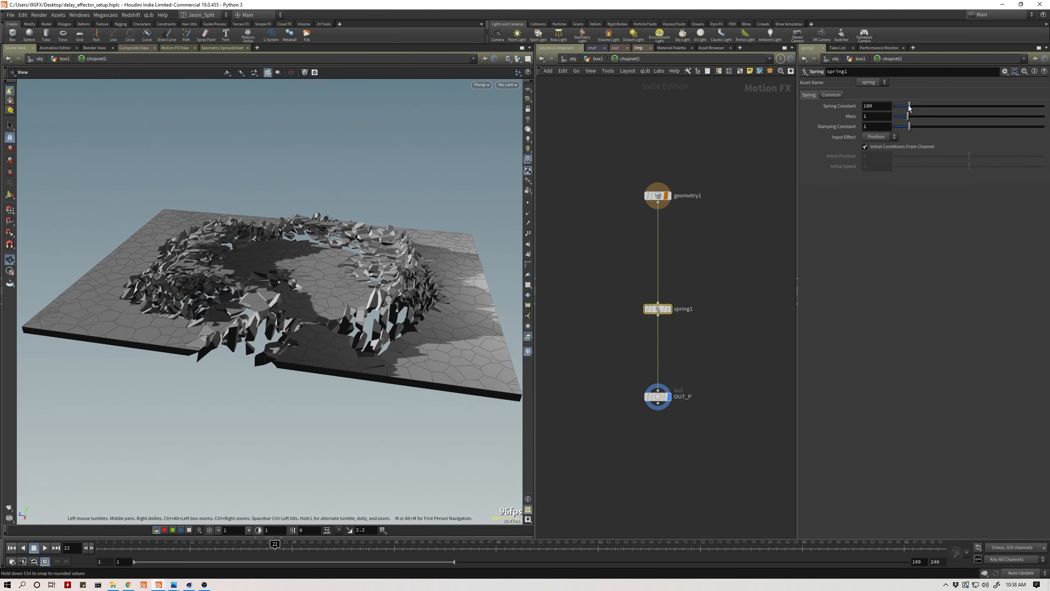
Tune spring1 to a mass of 1.13 and a damping constant of 5.32 during playback, and stop the animation
left_click(45, 548)
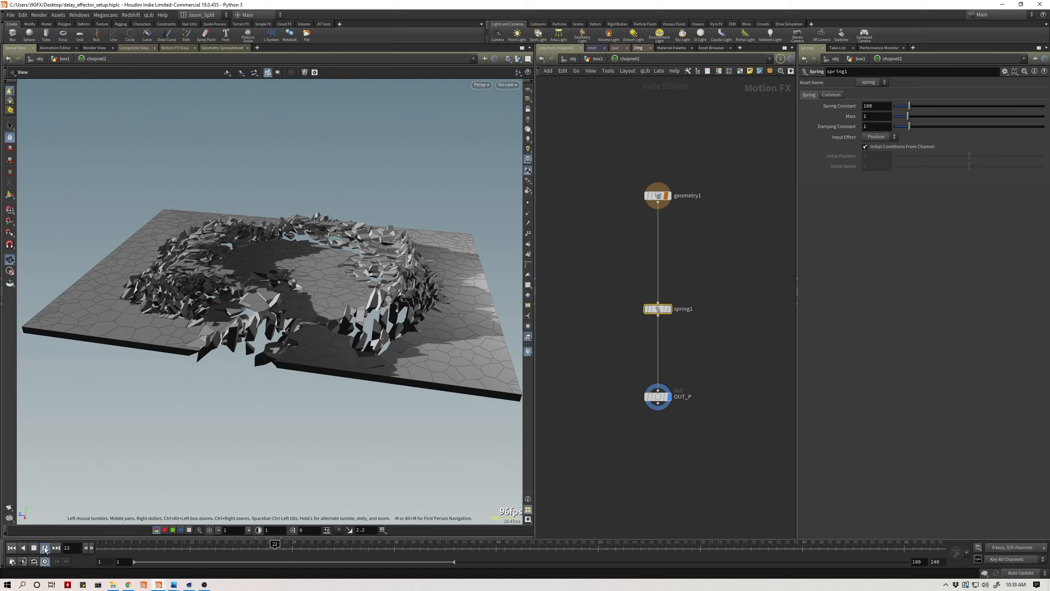
left_click_drag(909, 117, 901, 115)
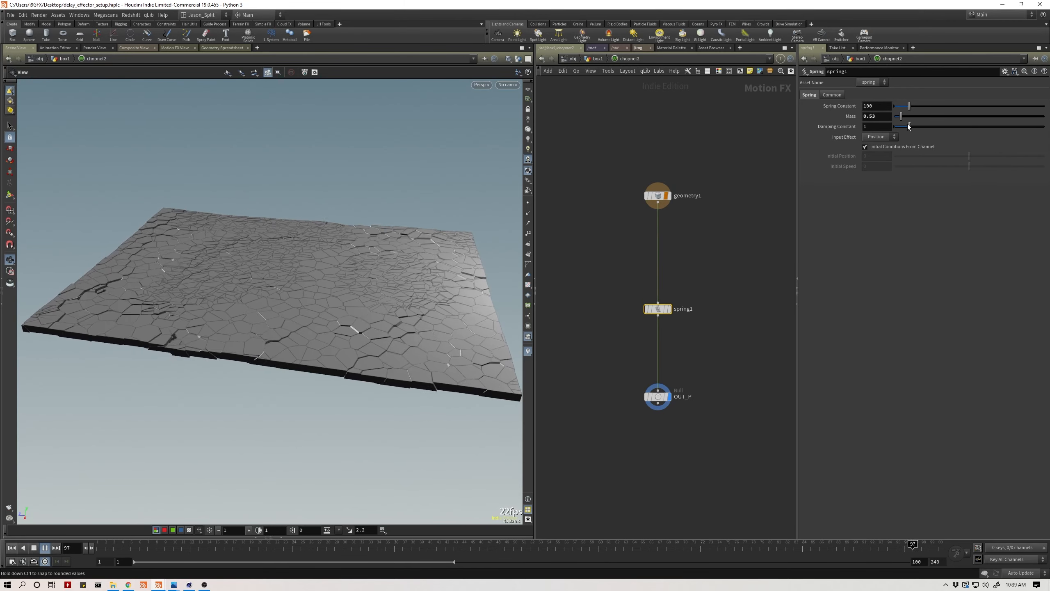
left_click_drag(908, 126, 953, 129)
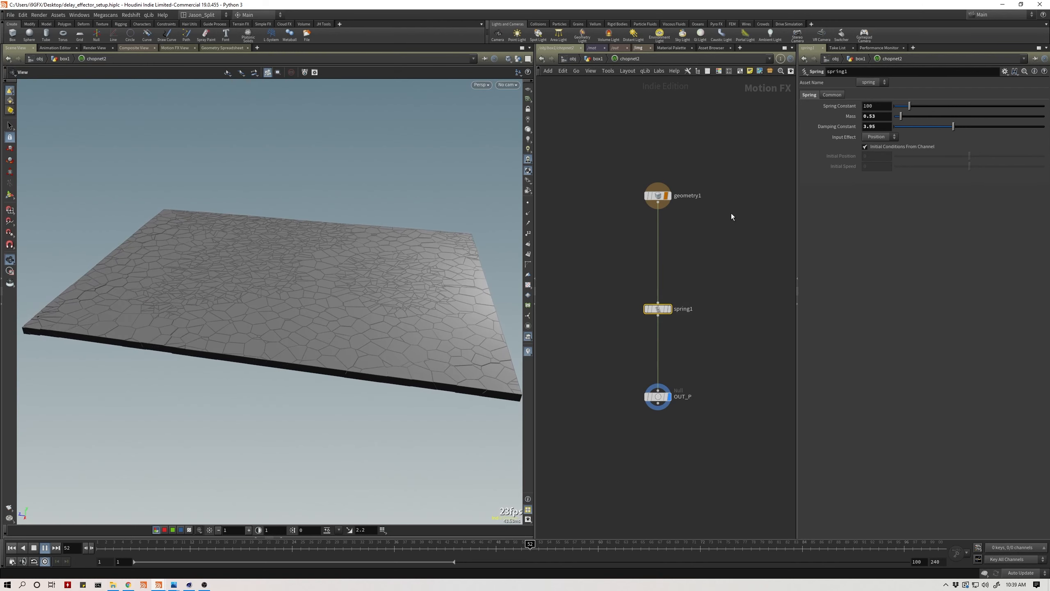
left_click_drag(947, 125, 975, 129)
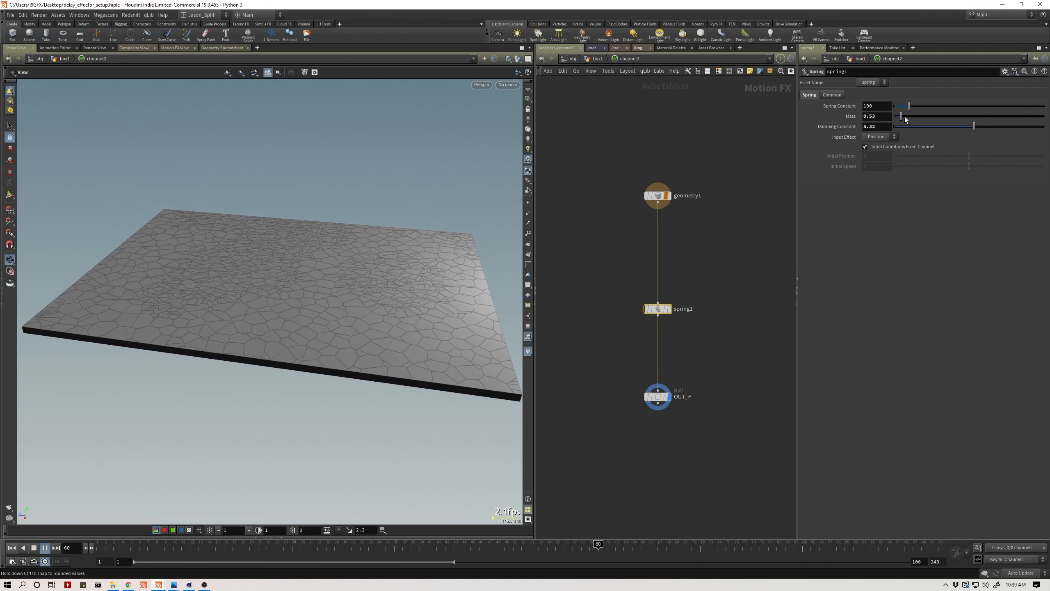
left_click_drag(901, 116, 914, 117)
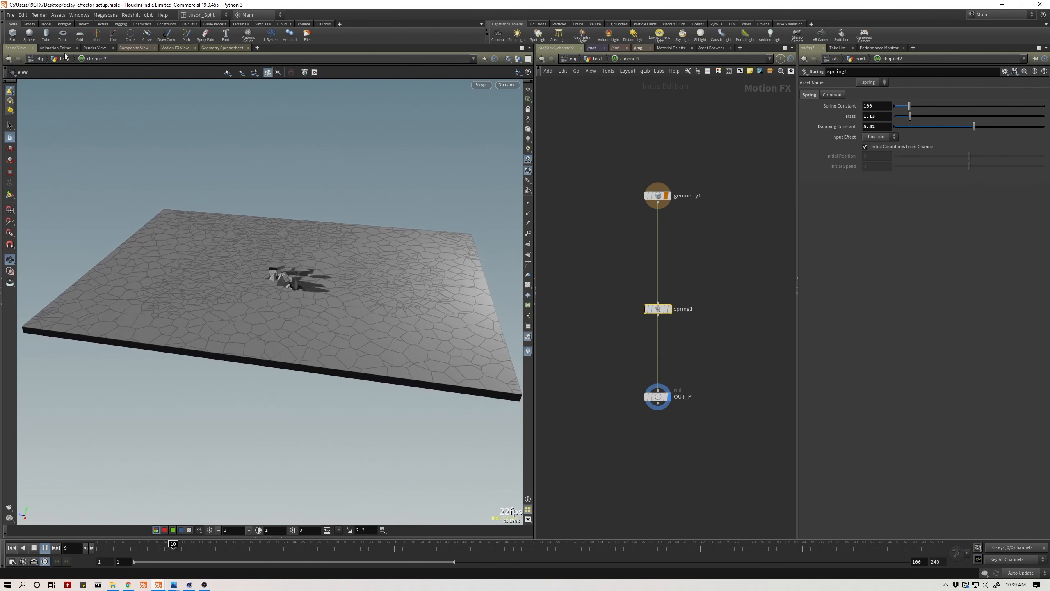
left_click(34, 547)
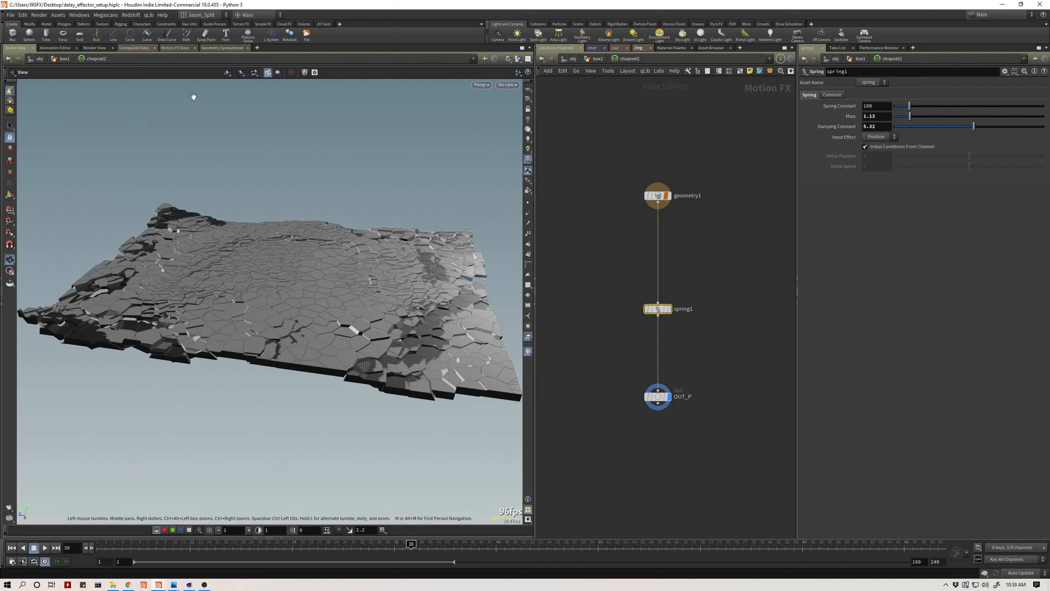
Examine the tuned spring curves in the motion graph and replay the animation from the first frame in the scene view
left_click(174, 48)
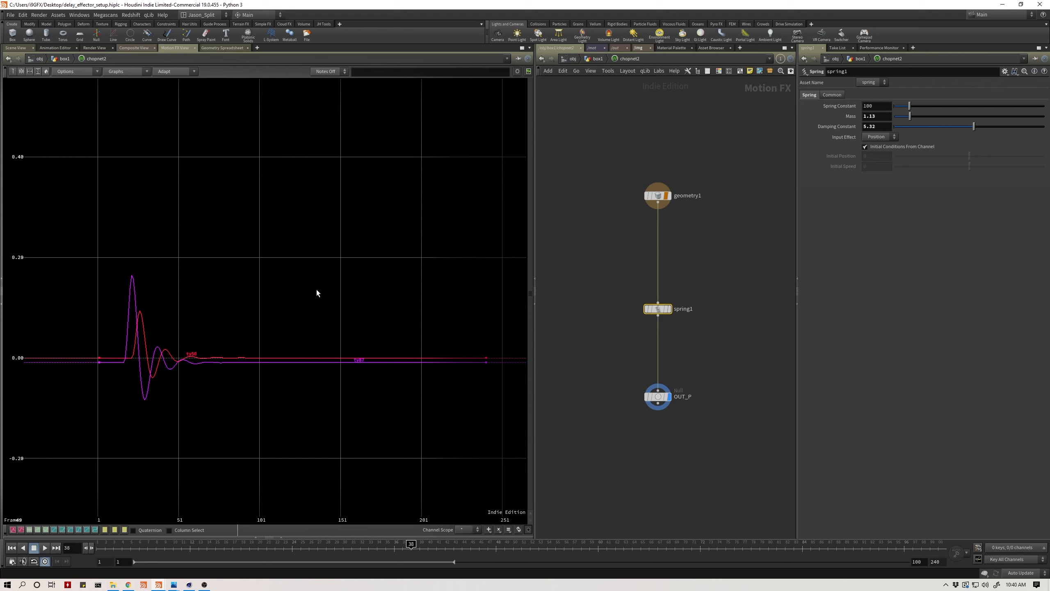
left_click(15, 48)
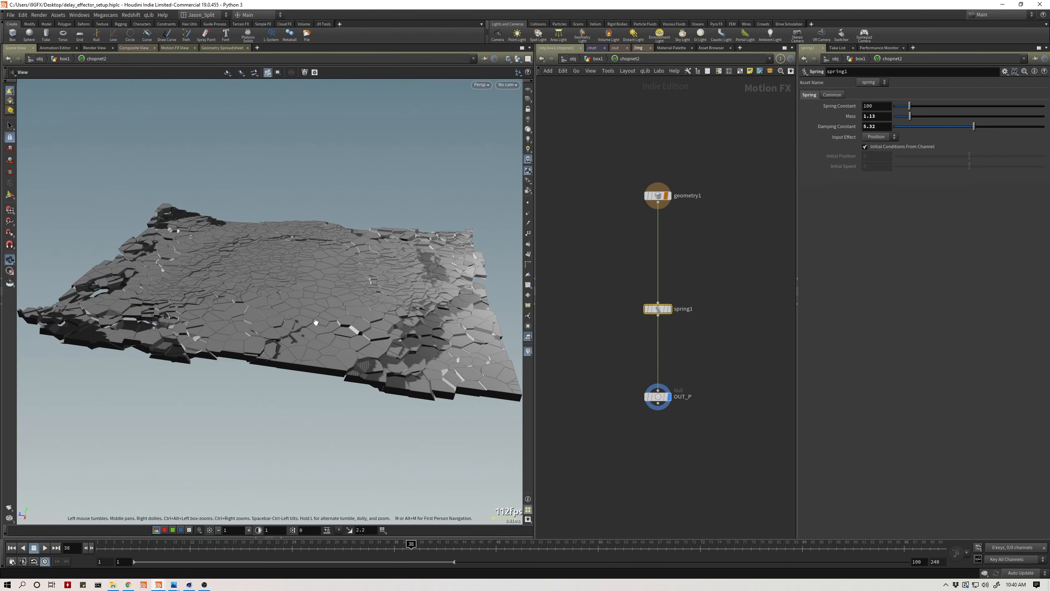
middle_click_drag(625, 400, 650, 392)
scroll(644, 318, "down", 2)
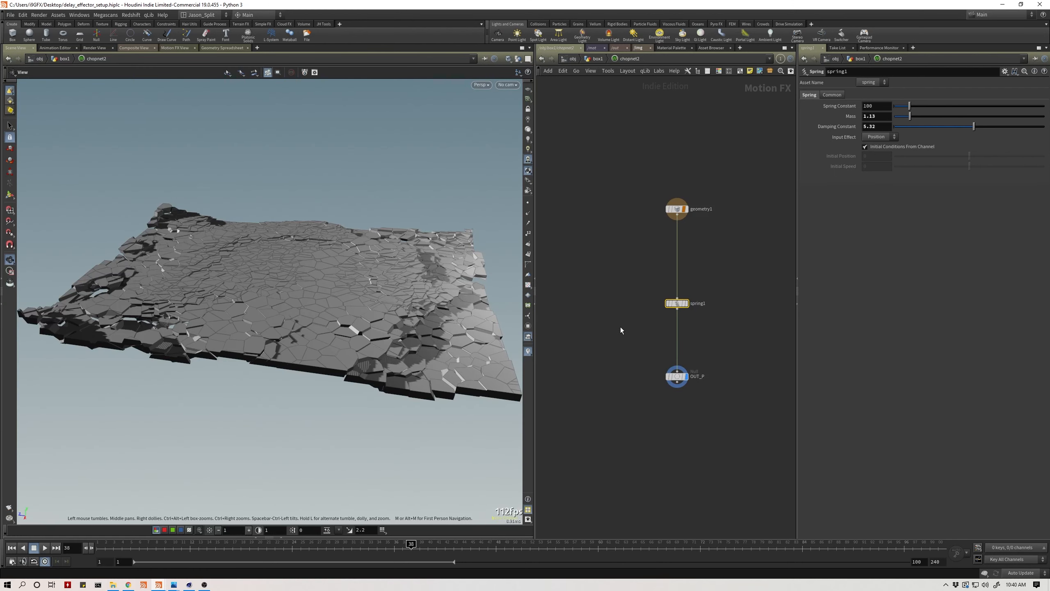
left_click(12, 548)
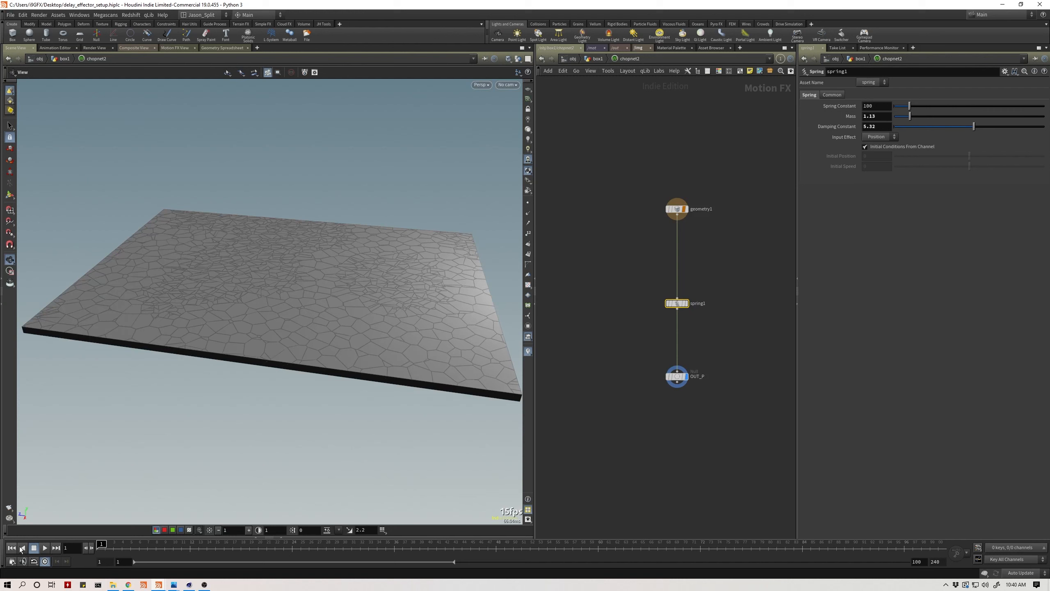
left_click(44, 547)
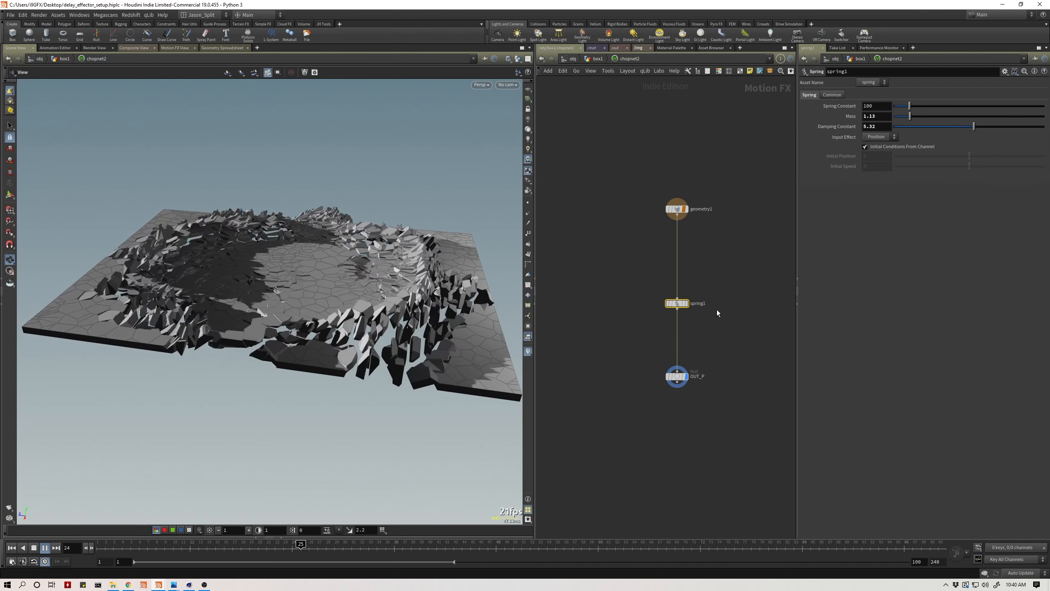
Add a Jiggle node beside spring1
left_click(725, 302)
key("Tab")
type("h")
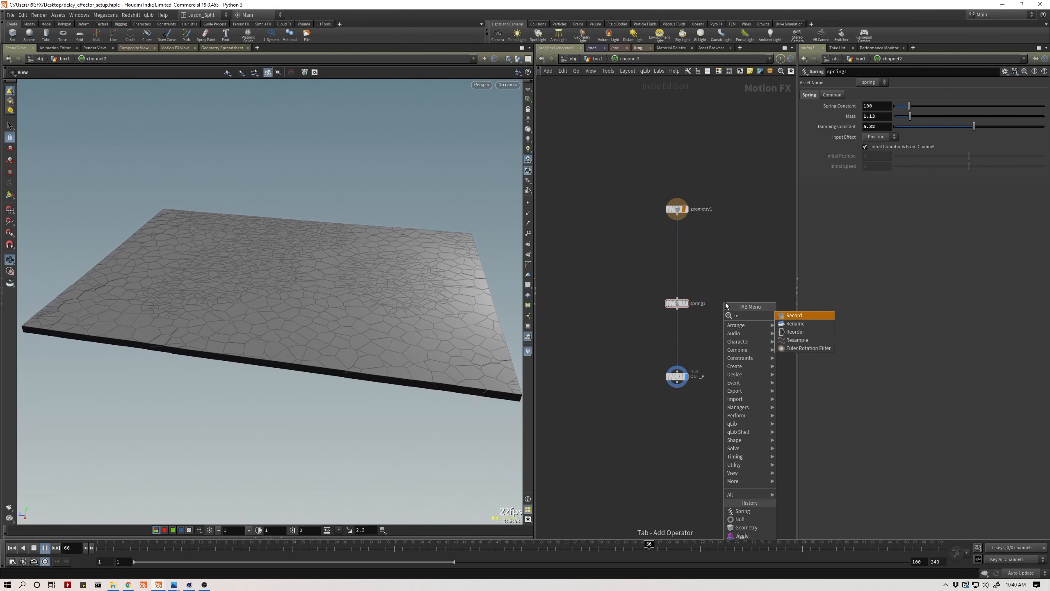
key("BackSpace")
type("ji")
key("Return")
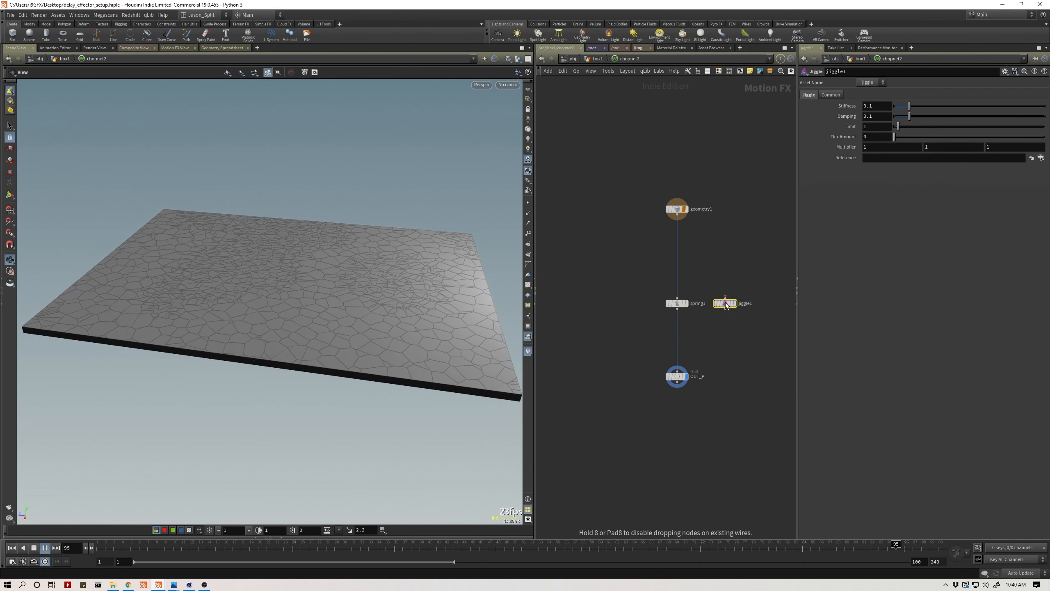
left_click(726, 303)
Move spring1 aside, place the Jiggle node under geometry1, and wire it between geometry1 and OUT_P
left_click_drag(677, 304, 615, 310)
left_click_drag(725, 304, 687, 311)
left_click_drag(676, 214, 687, 307)
left_click_drag(686, 317, 677, 371)
Compare the jiggle and spring curves in the motion graph by alternately wiring each node into OUT_P, leaving spring1 connected
left_click(174, 48)
left_click_drag(616, 315, 677, 372)
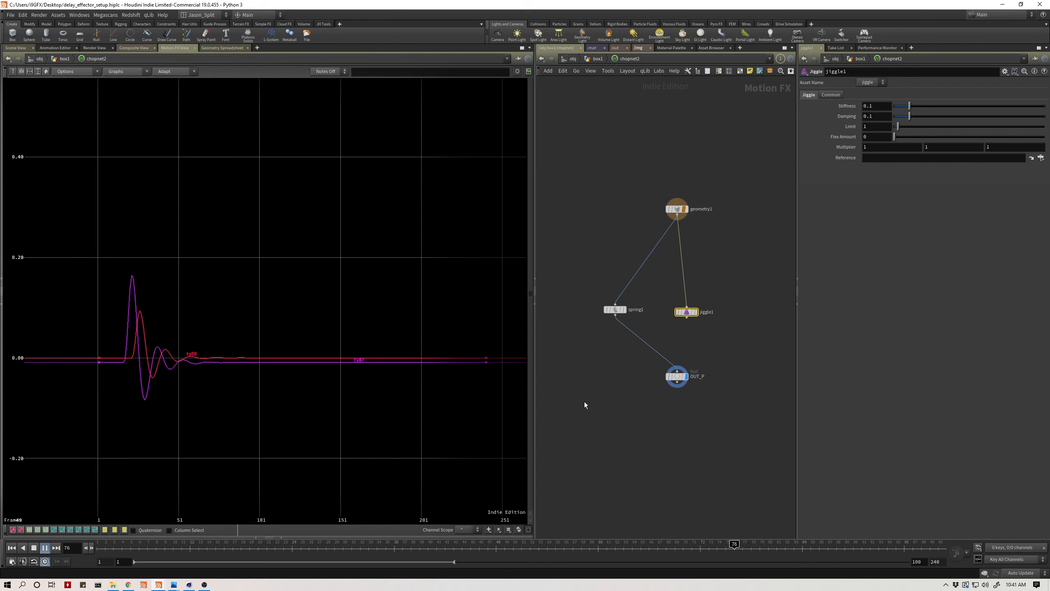
left_click_drag(686, 317, 677, 371)
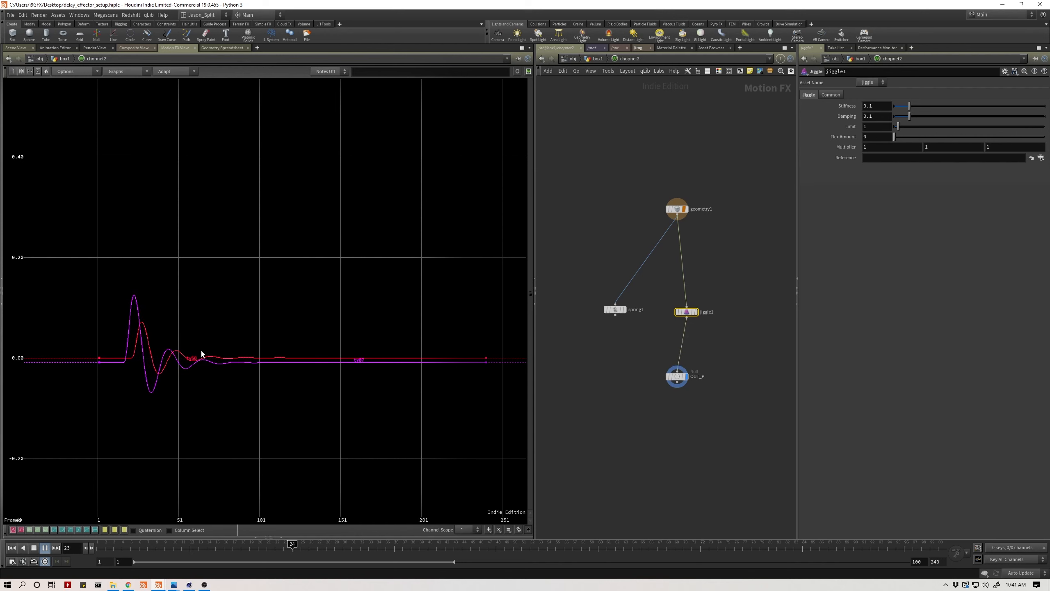
left_click_drag(615, 315, 677, 372)
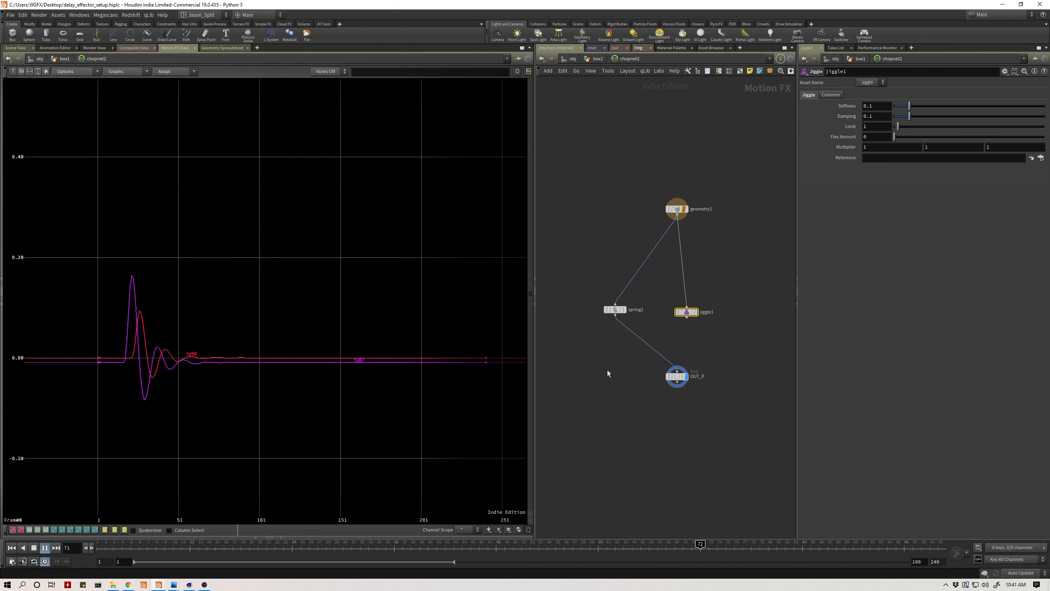
left_click_drag(687, 312, 681, 304)
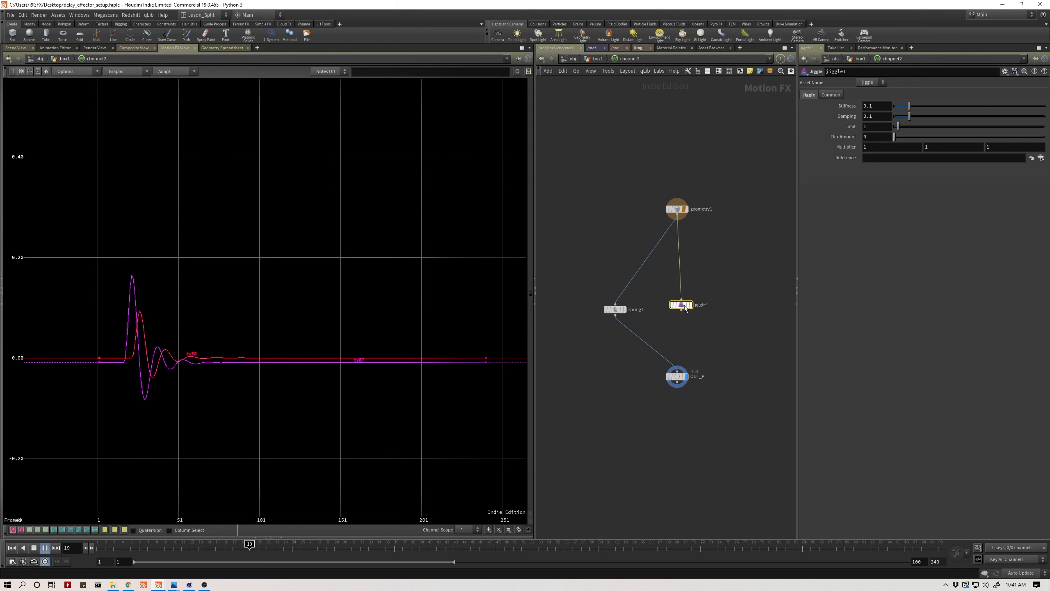
left_click_drag(760, 266, 678, 373)
left_click(615, 309)
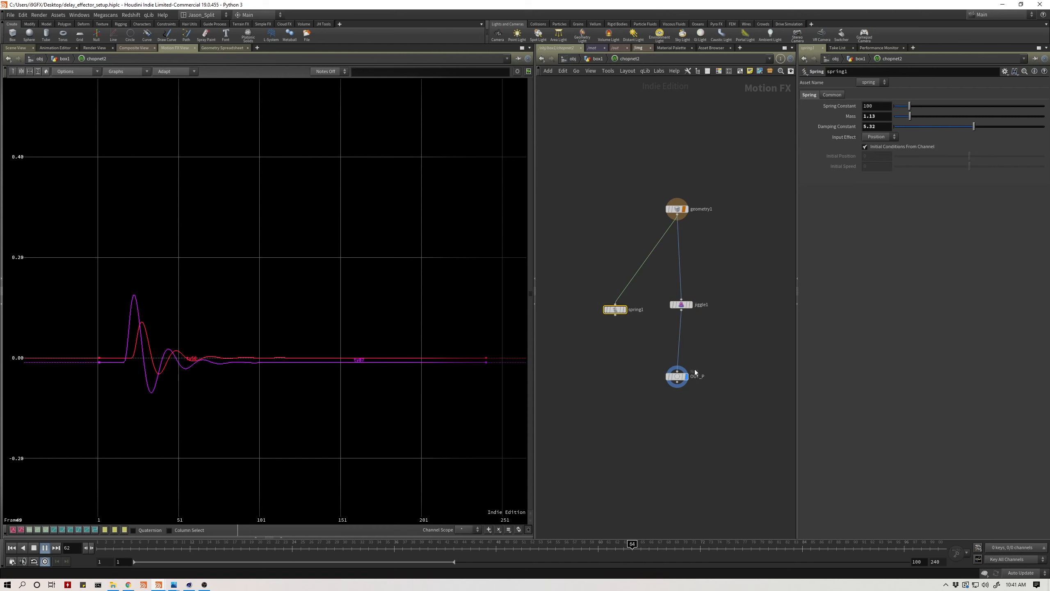
left_click_drag(615, 314, 677, 370)
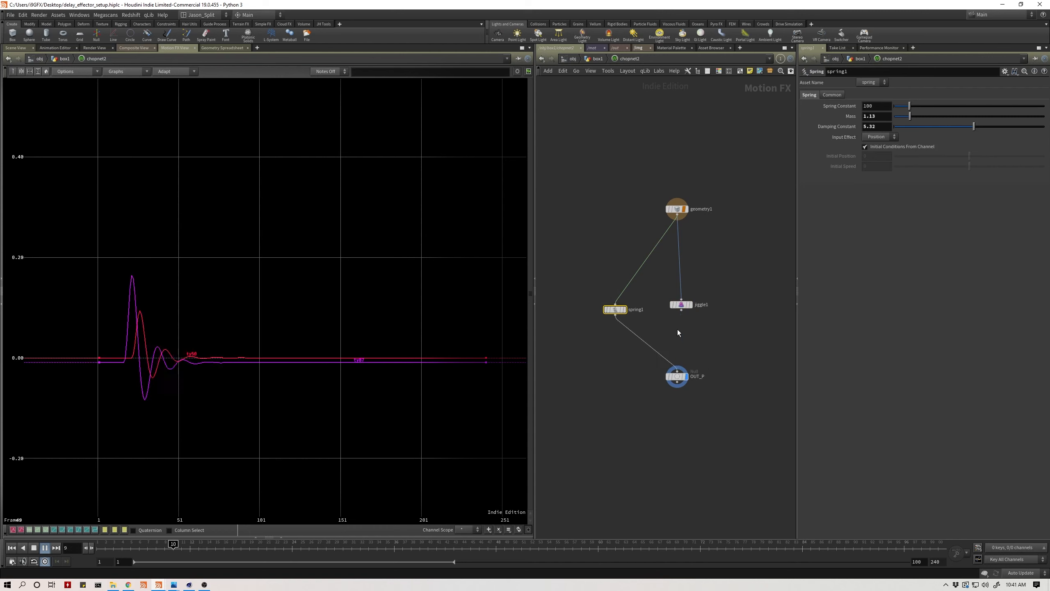
Pull jiggle1 out of the network and move spring1 back in line between geometry1 and OUT_P
left_click(682, 301)
left_click(731, 302)
left_click_drag(681, 305, 733, 303)
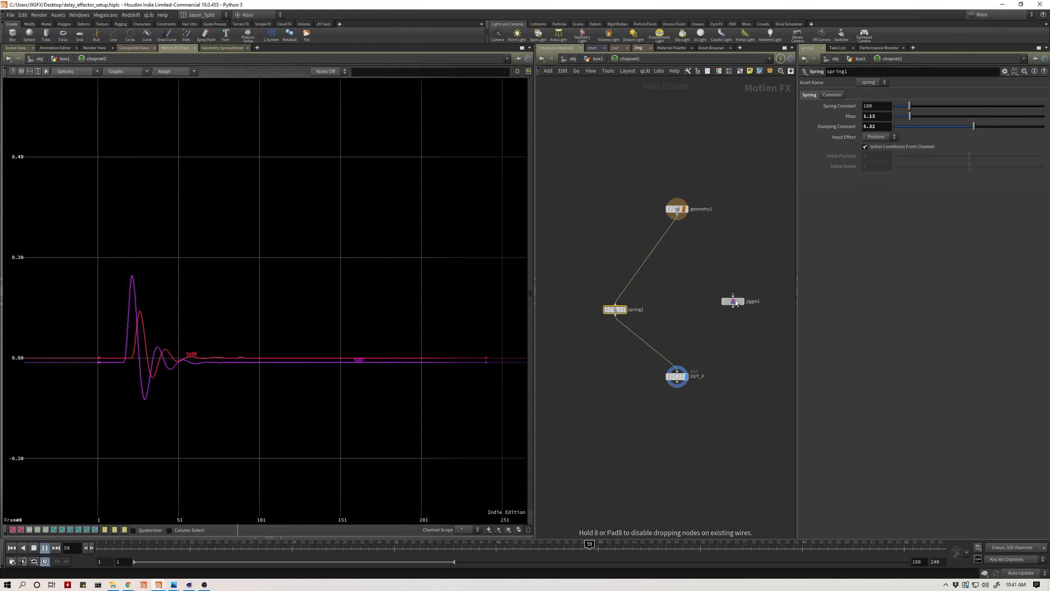
left_click_drag(616, 311, 678, 308)
left_click_drag(725, 271, 752, 333)
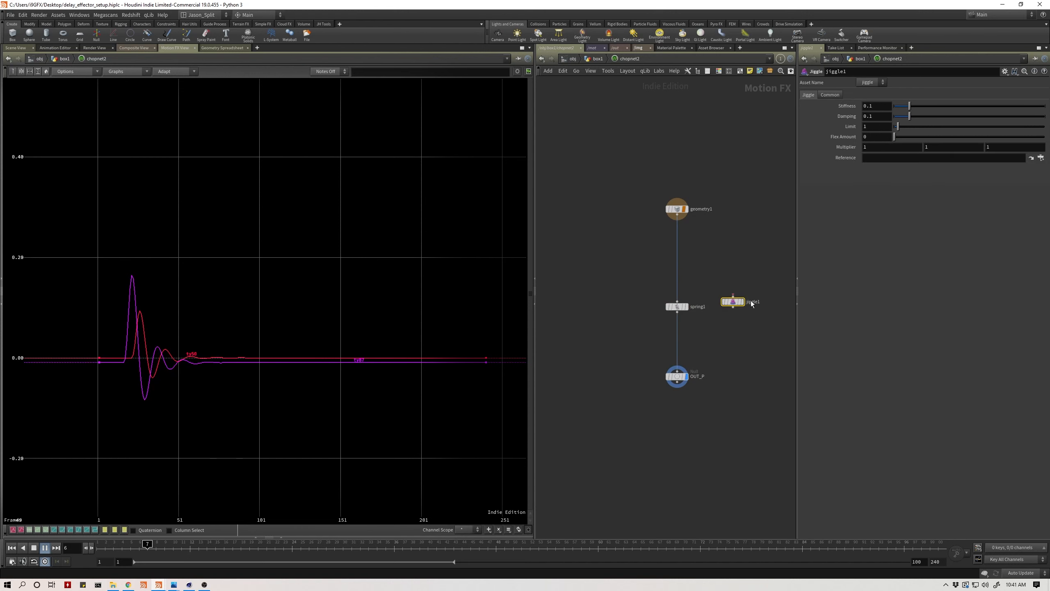
Bypass jiggle1 and park it just beside spring1
middle_click_drag(749, 261, 730, 257)
middle_click(715, 299)
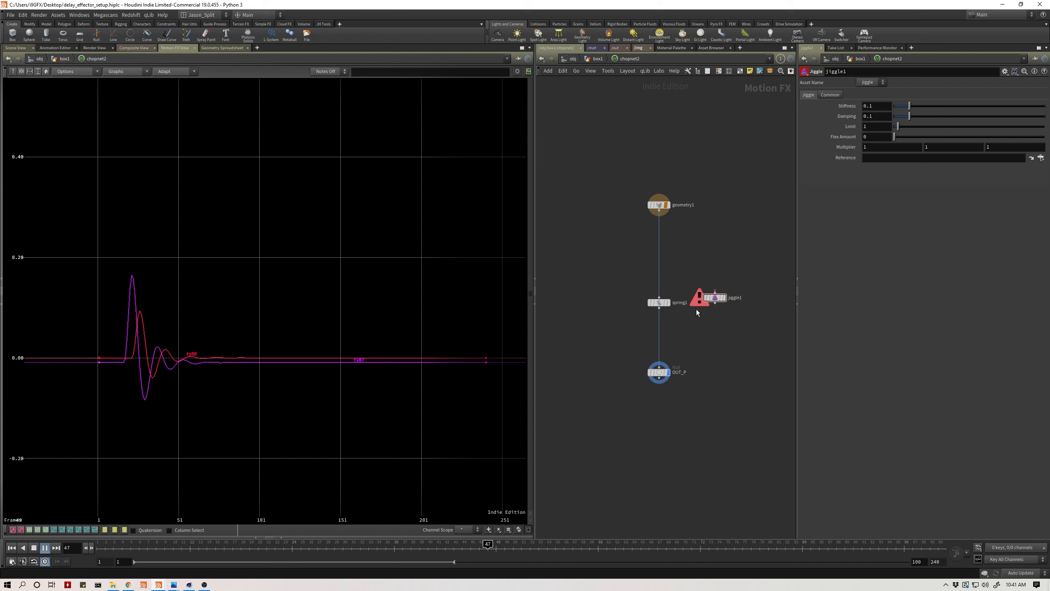
left_click(716, 298)
key("q")
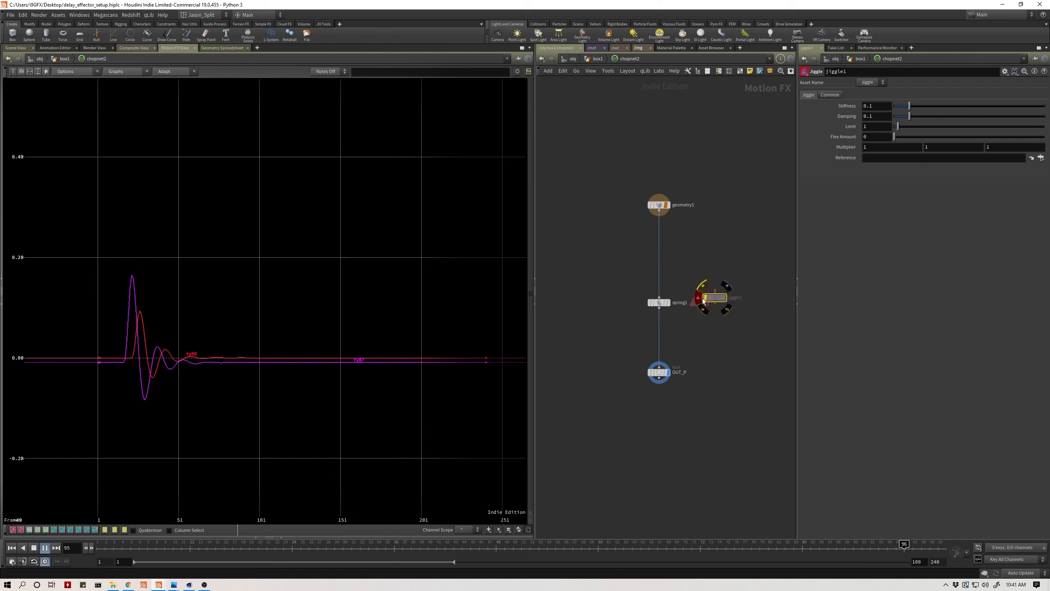
left_click_drag(710, 301, 721, 306)
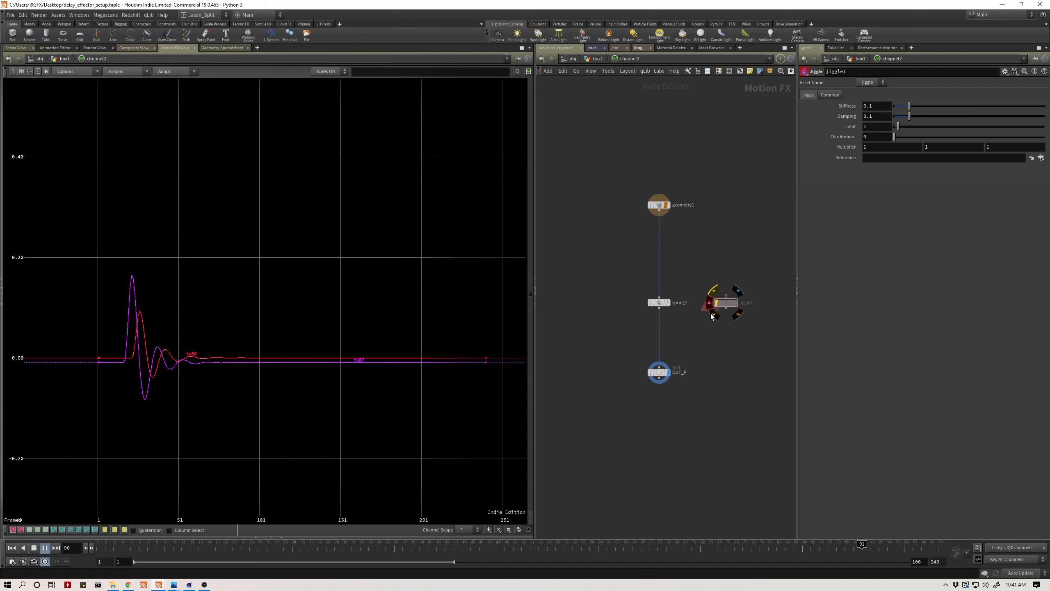
Review the spring motion in the scene view, stop playback, and scrub the reference_P result from the box1 level
left_click(17, 48)
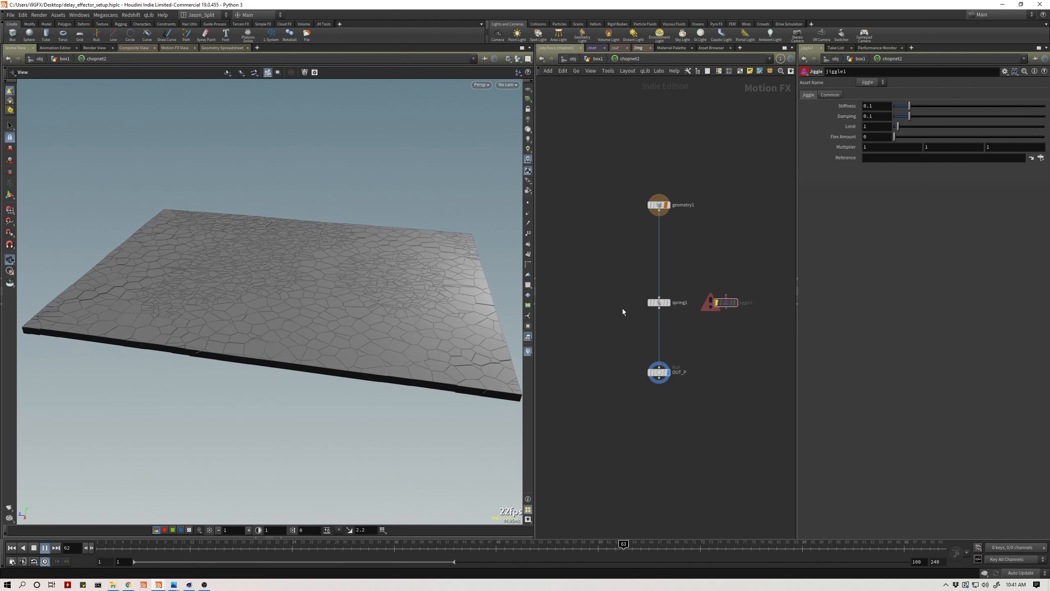
middle_click_drag(607, 306, 622, 304)
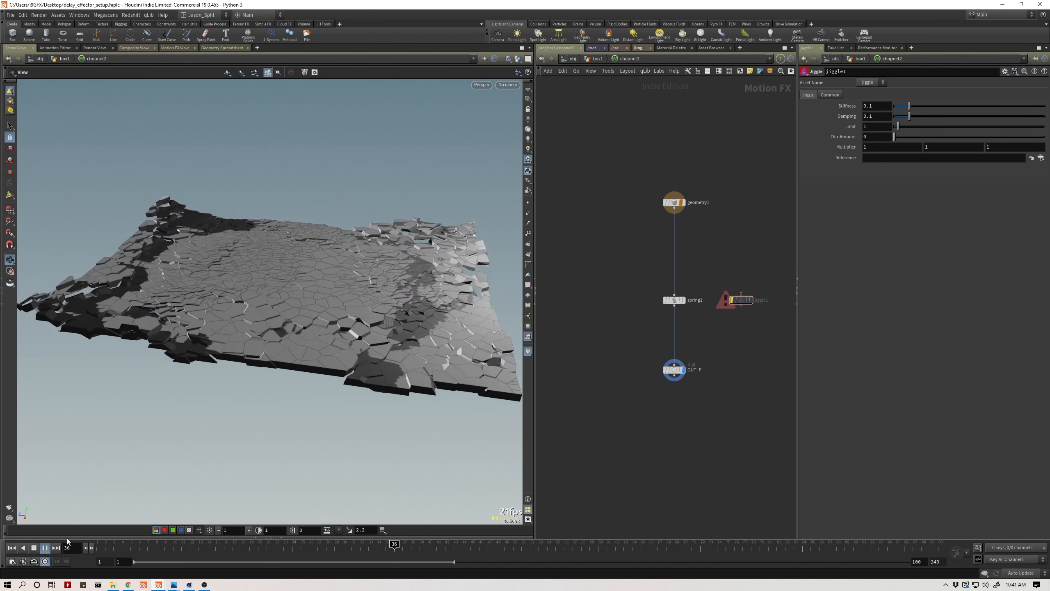
left_click(48, 551)
key("u")
left_click_drag(637, 302, 637, 292)
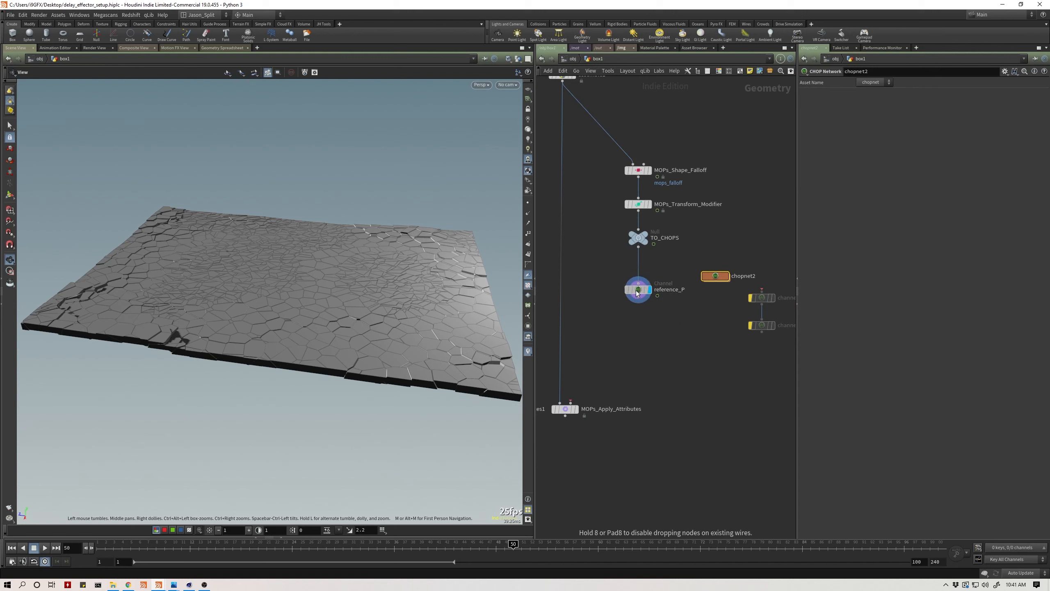
left_click_drag(108, 544, 411, 541)
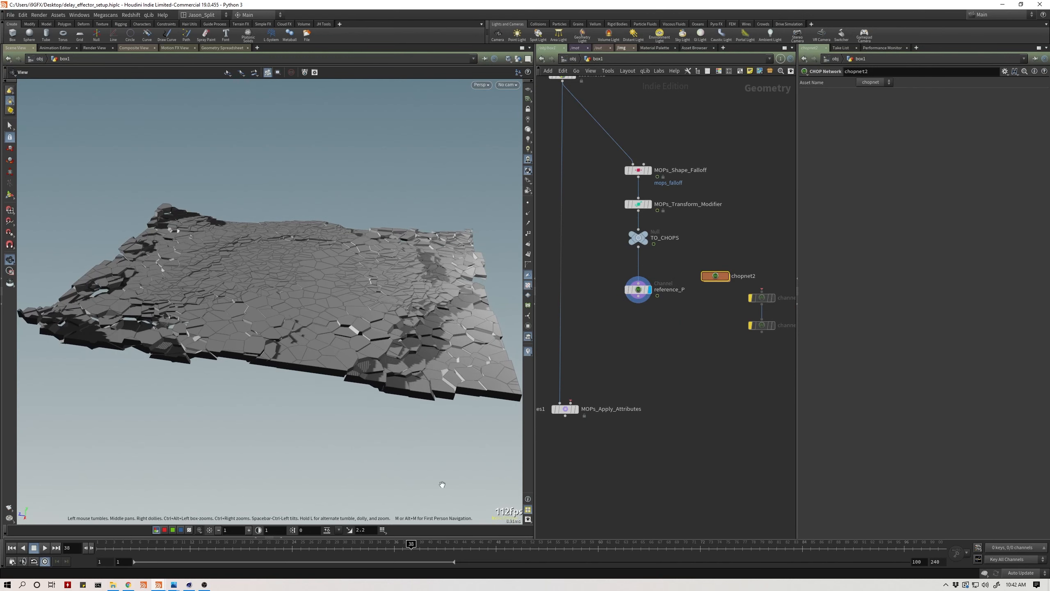
Compare the TO_CHOPS and reference_P results around frame 26 by displaying each in turn and scrubbing the timeline
left_click(647, 237)
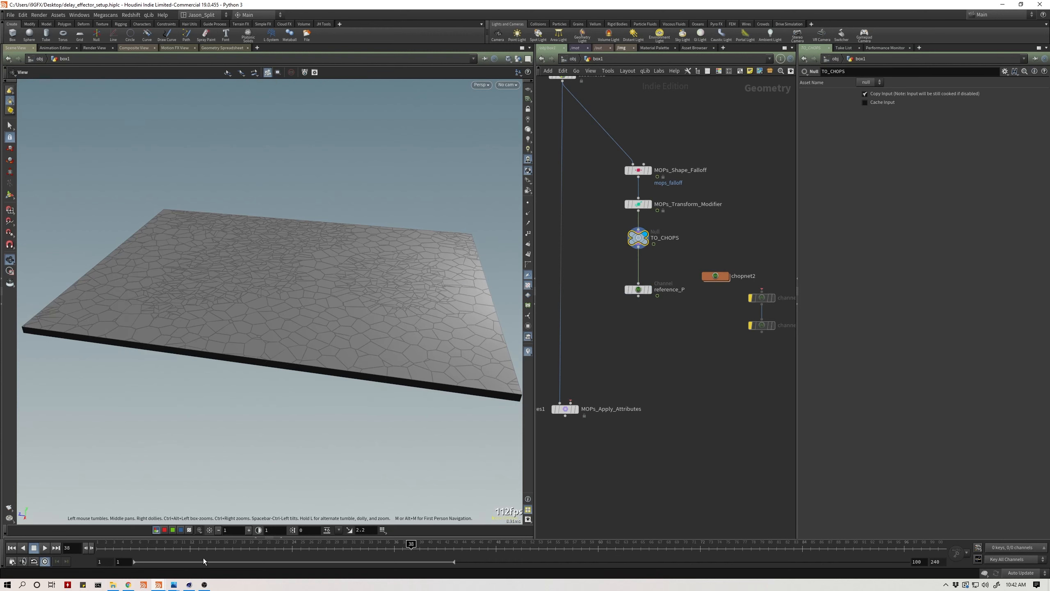
left_click_drag(139, 544, 310, 545)
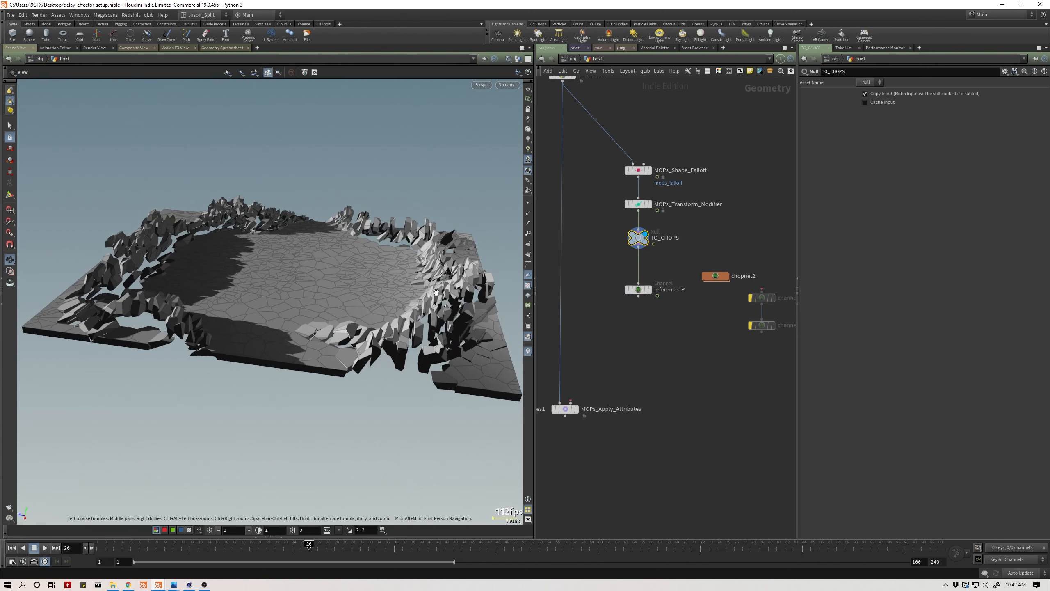
left_click_drag(436, 292, 445, 283)
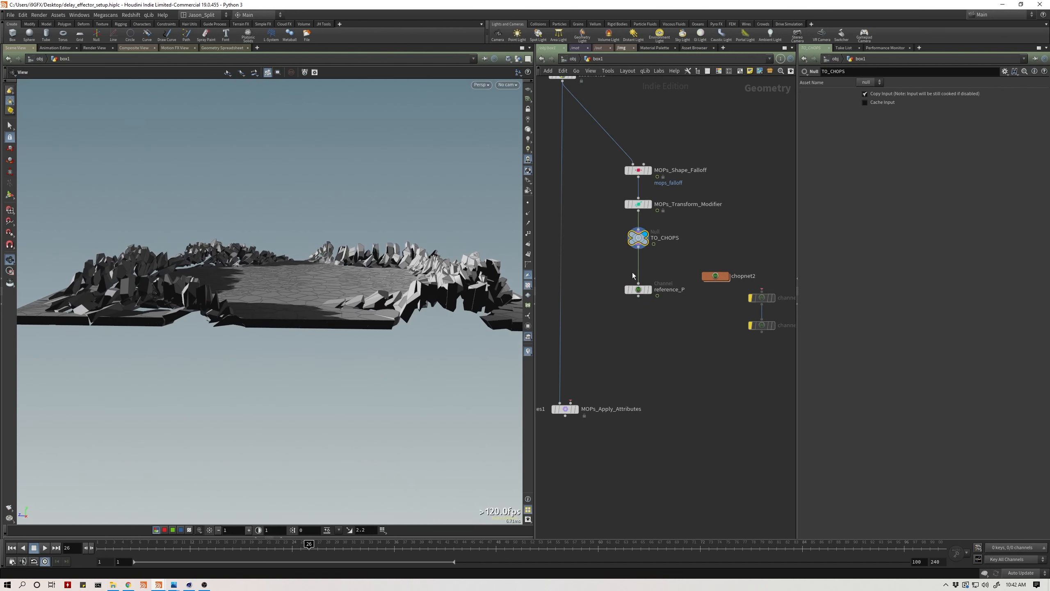
left_click(649, 289)
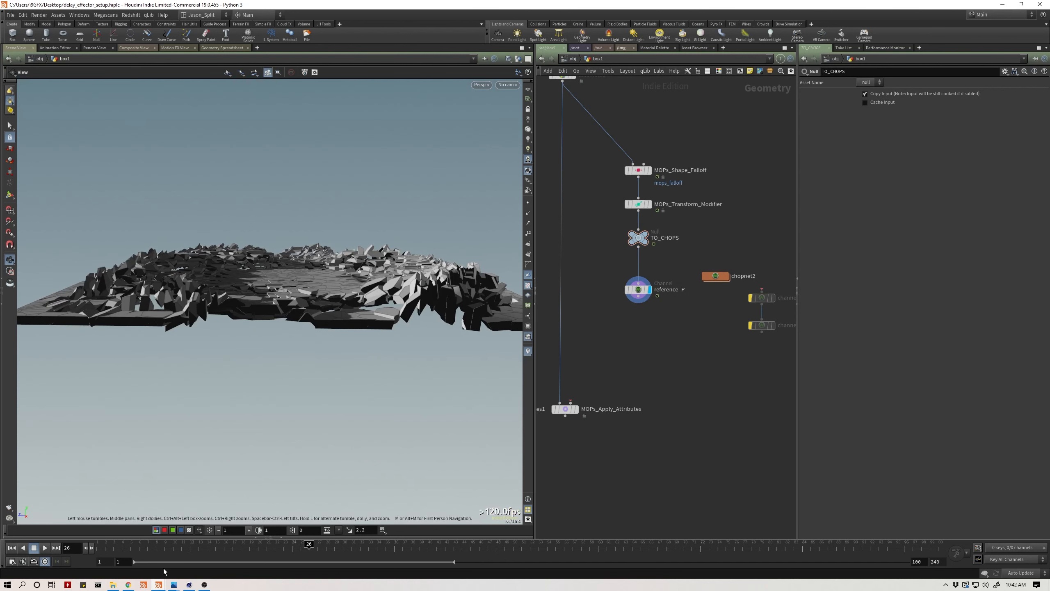
left_click_drag(309, 544, 232, 537)
Enable Ignore Zero Falloff Prims on MOPs_Transform_Modifier and stop the playback
middle_click_drag(601, 202, 604, 242)
left_click(633, 245)
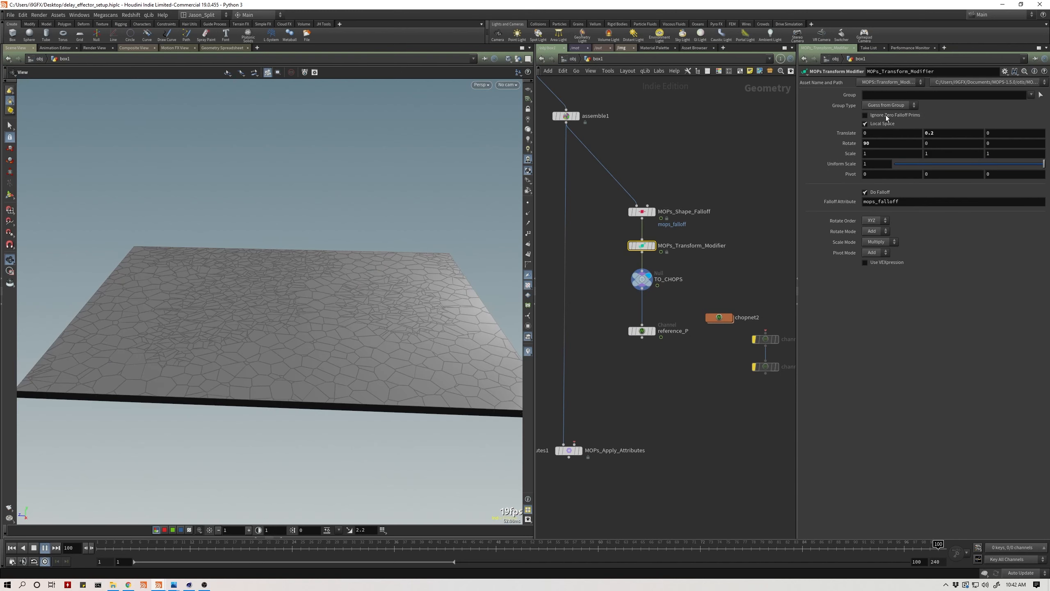
left_click(886, 118)
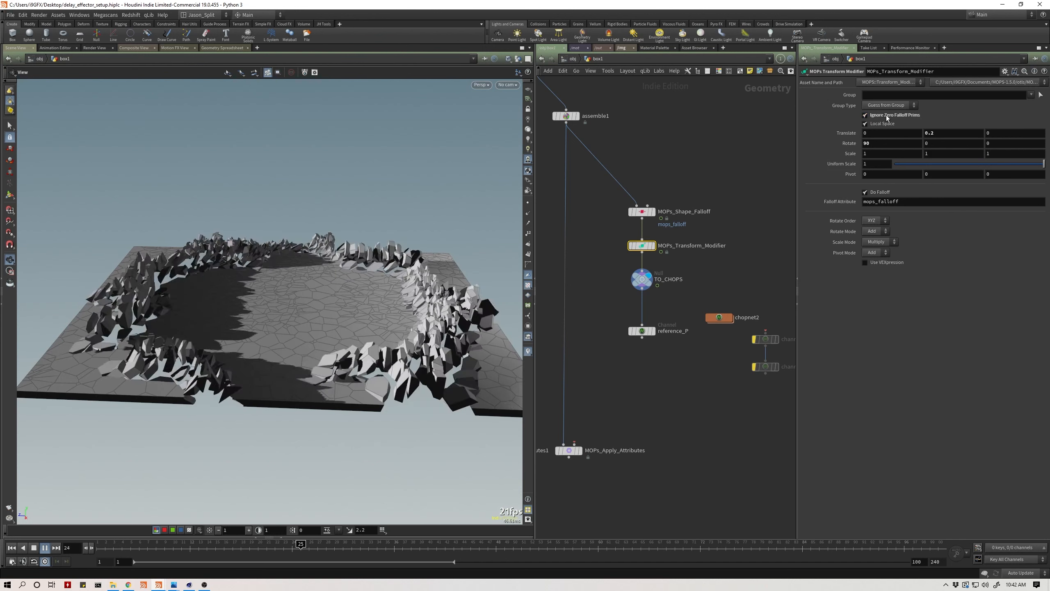
left_click(34, 549)
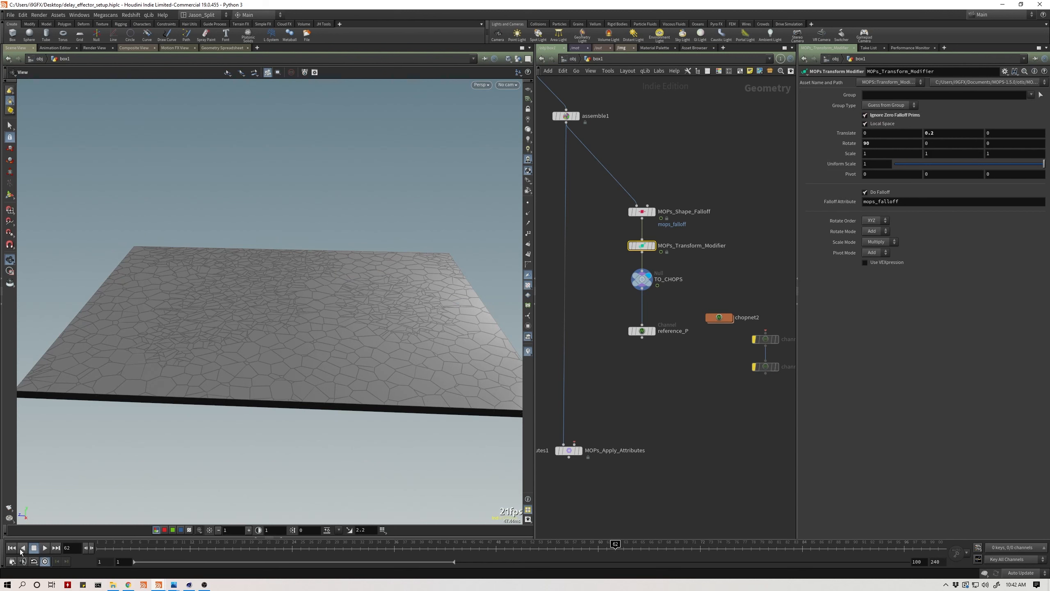
Rewind to the first frame, then tidy the network by moving reference_P closer to TO_CHOPS and the bypassed channel nodes farther aside
key("ctrl+Up")
middle_click_drag(628, 382, 635, 353)
left_click_drag(655, 303, 655, 289)
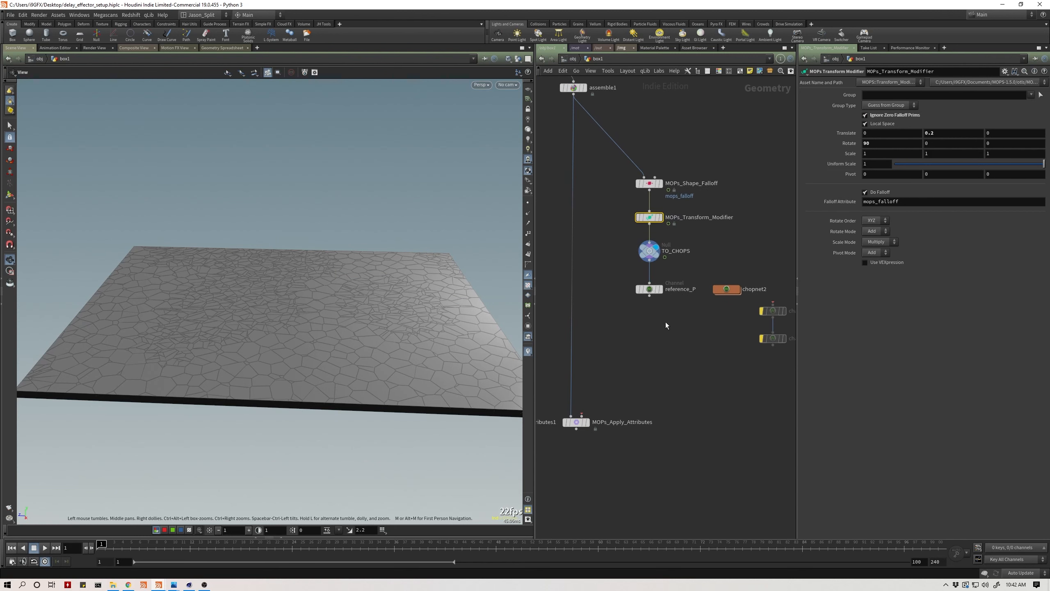
middle_click_drag(714, 310, 657, 301)
left_click_drag(738, 358, 744, 307)
left_click(643, 289)
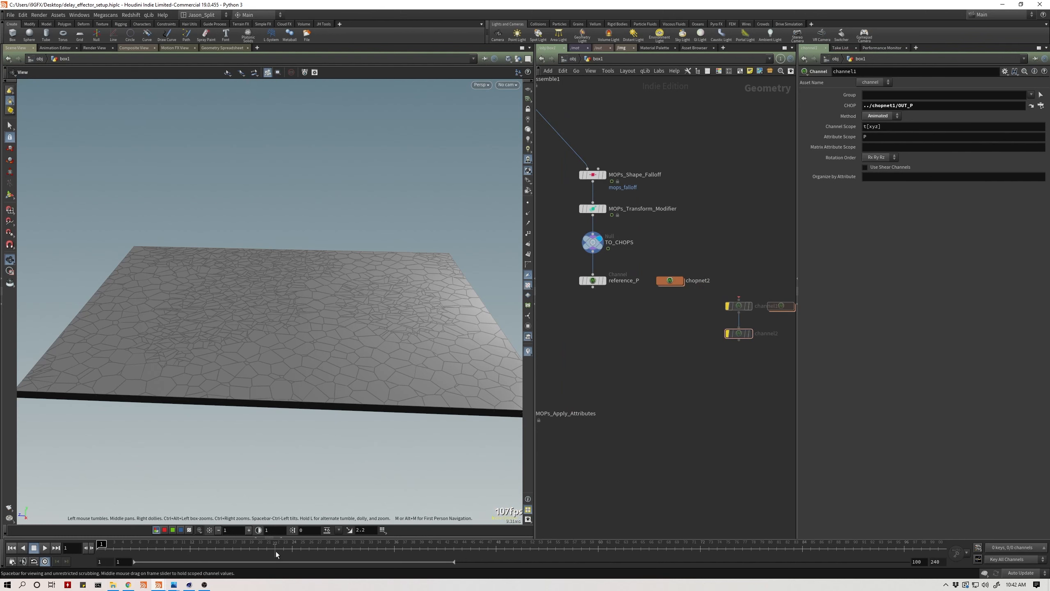
Open a geometry spreadsheet below the scene view, enlarge it, and examine reference_P's point attributes at frame 24
left_click(281, 537)
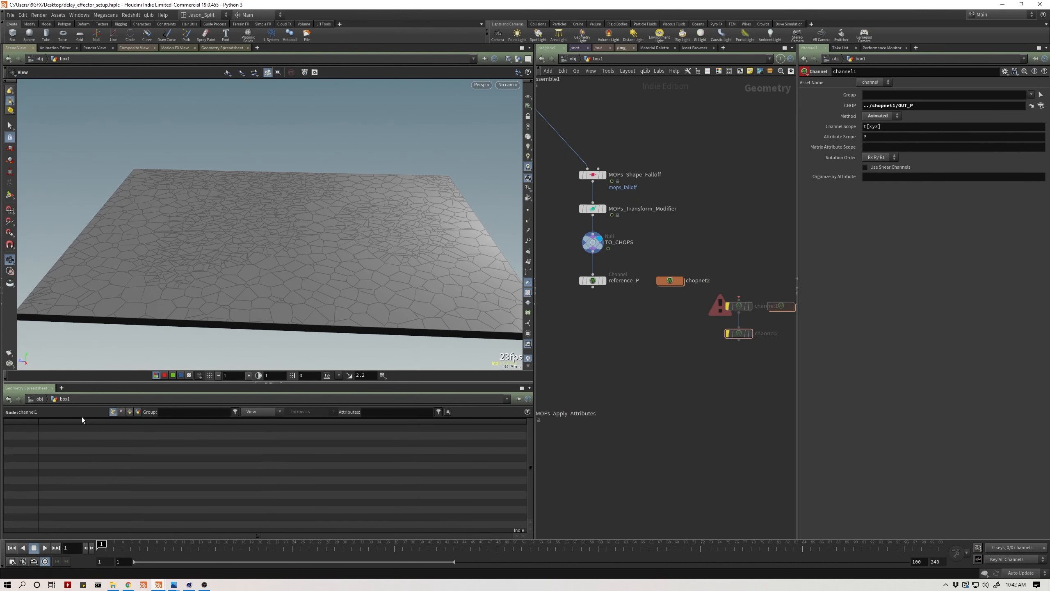
left_click(600, 282)
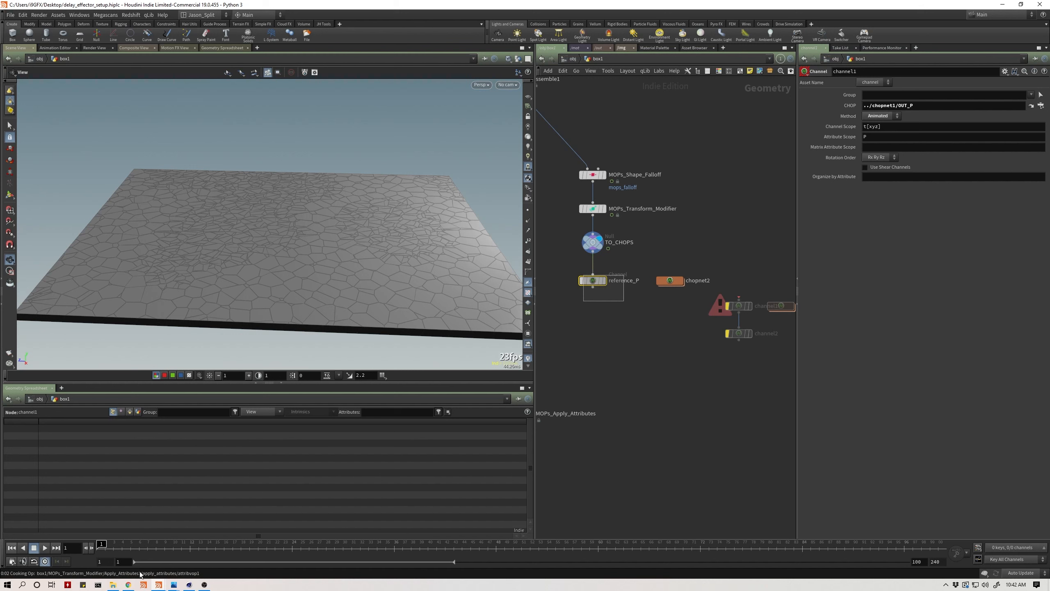
left_click(605, 283)
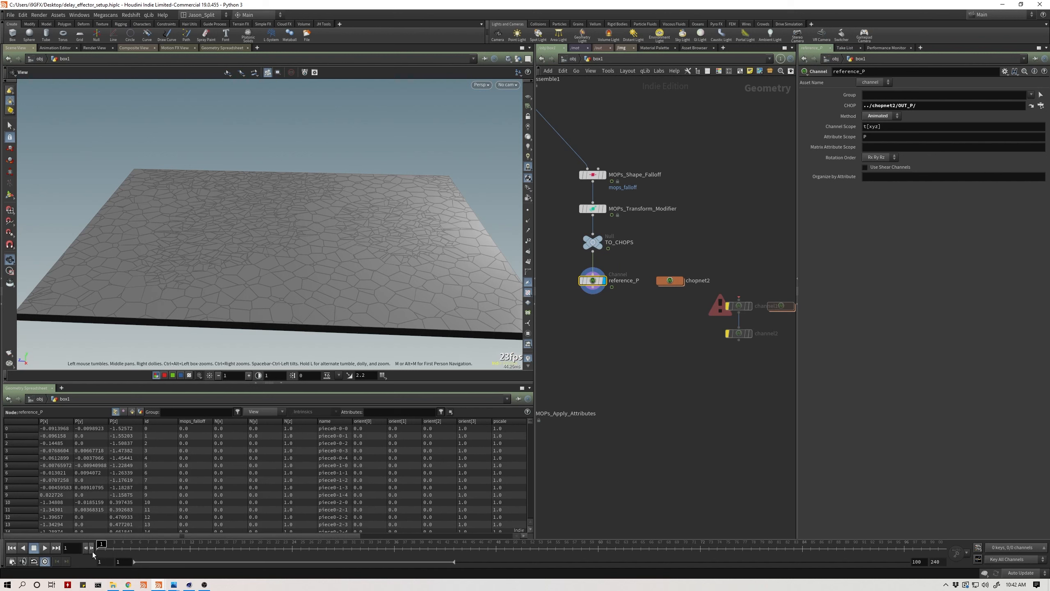
left_click_drag(99, 547, 300, 548)
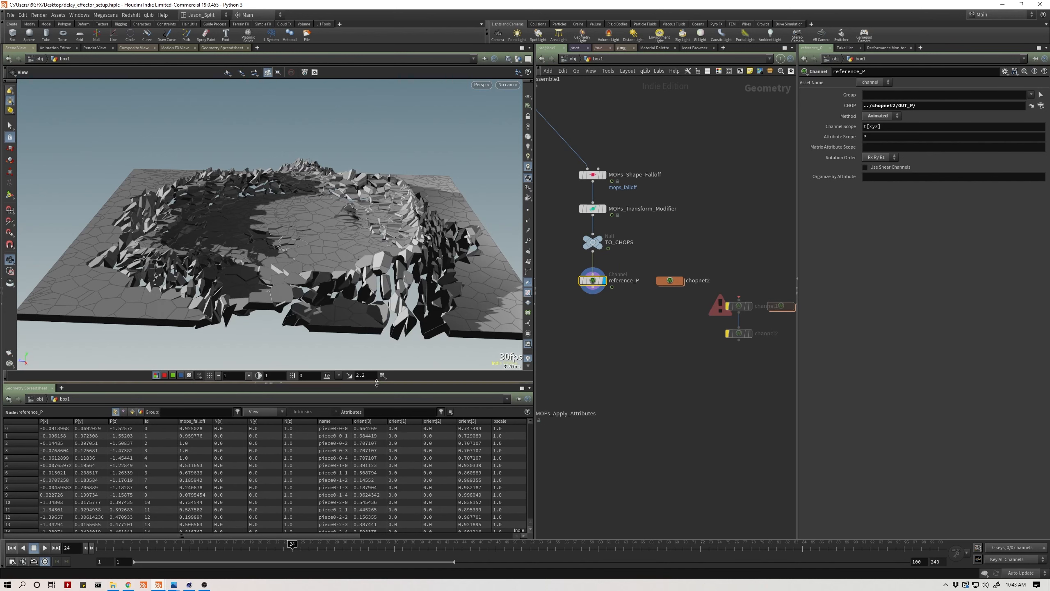
left_click_drag(348, 383, 340, 354)
left_click_drag(306, 260, 312, 239)
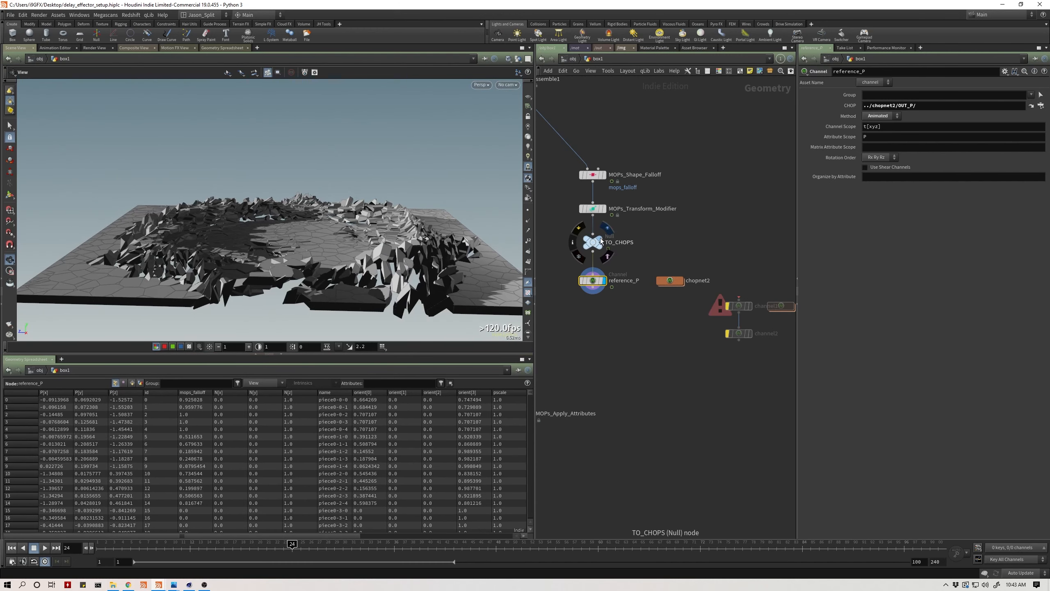
Display MOPs_Transform_Modifier and test its X rotation at 0 and back at 90, checking the orient values in the spreadsheet
left_click(604, 210)
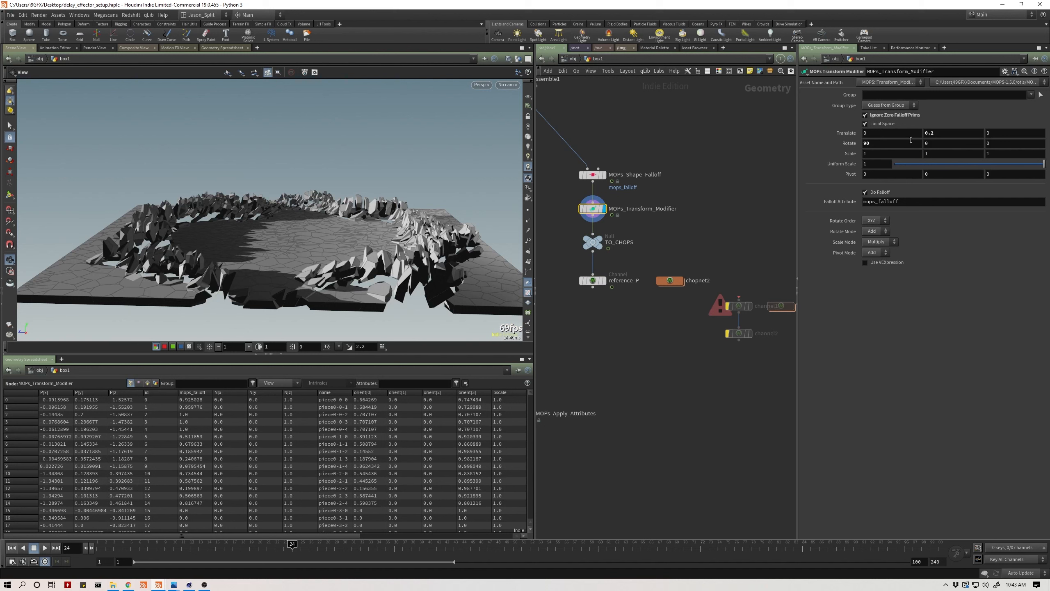
left_click(896, 143)
type("0")
key("Return")
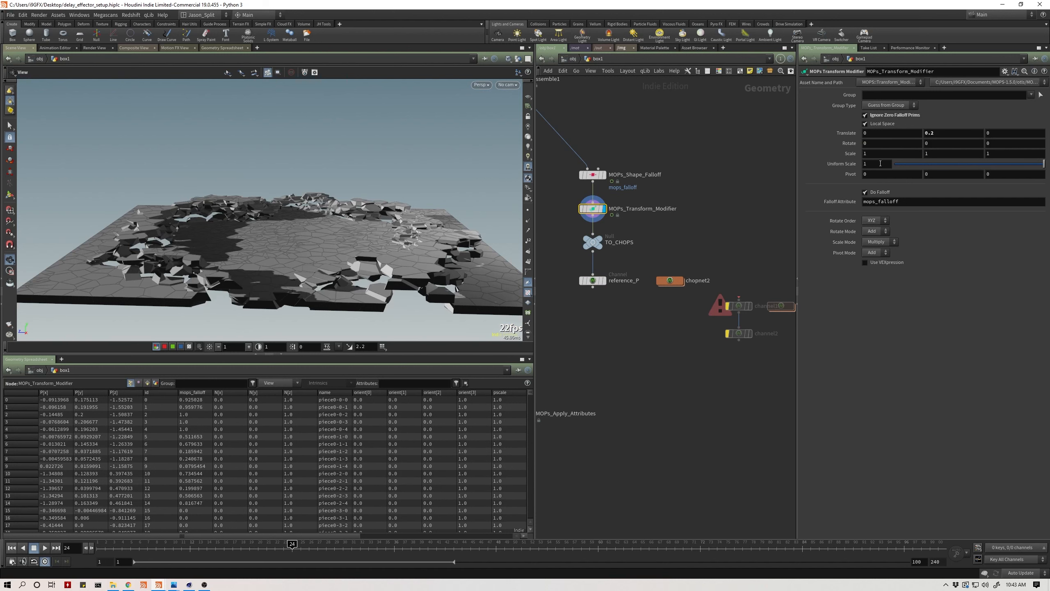
left_click(874, 144)
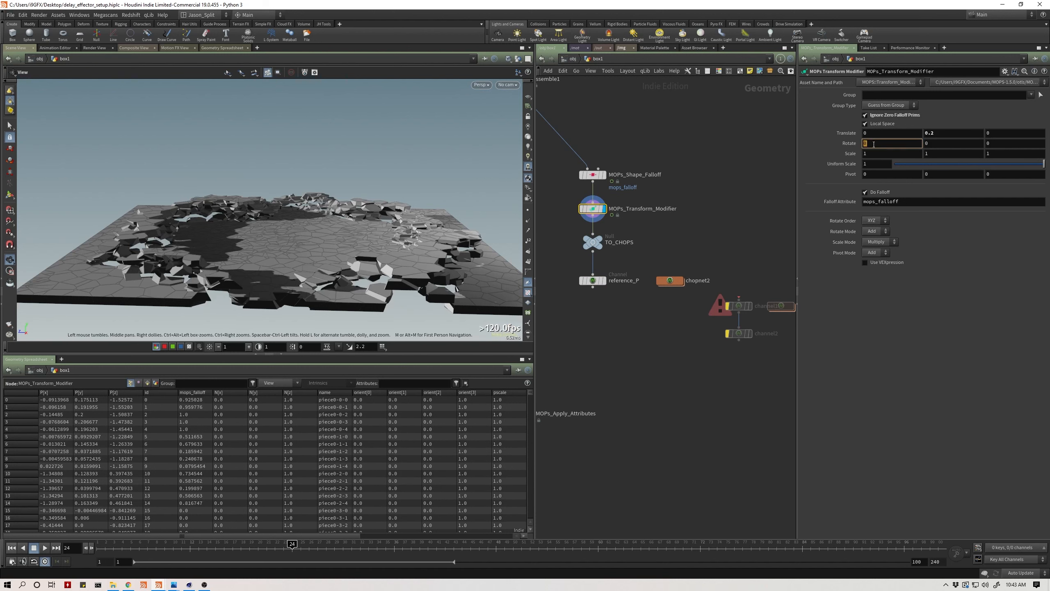
type("90")
key("Return")
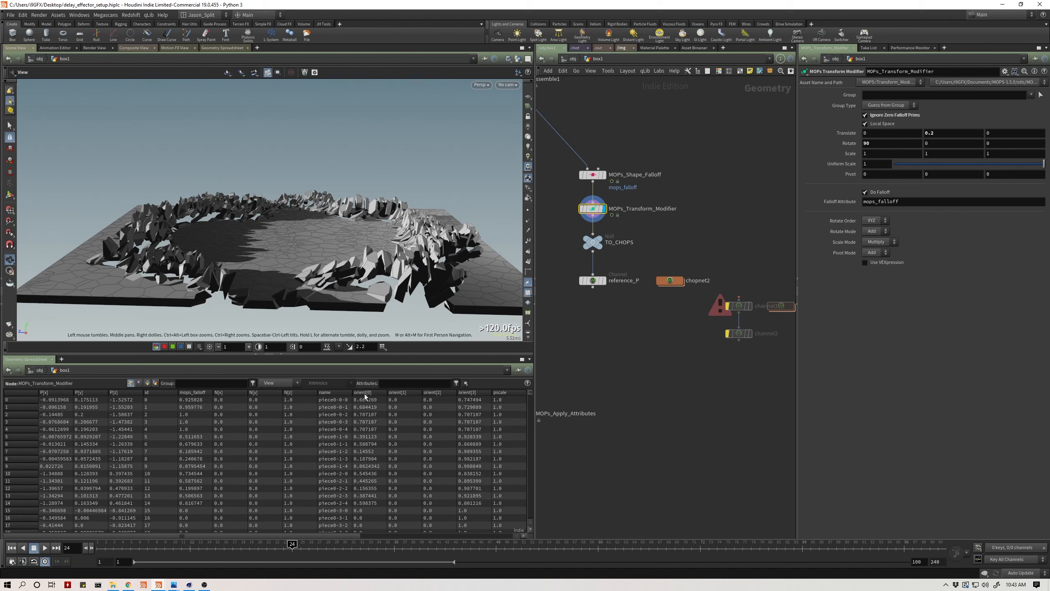
mouse_move(292, 545)
left_mouse_down()
mouse_move(223, 546)
mouse_move(317, 548)
mouse_move(165, 547)
mouse_move(300, 547)
left_mouse_up()
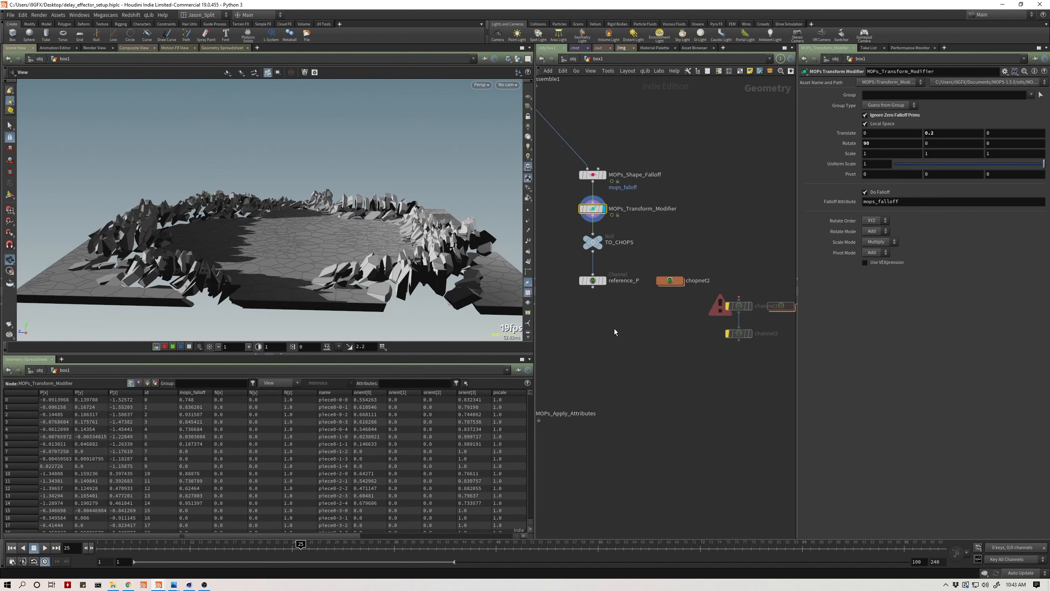
Duplicate geometry1 inside chopnet2 and place the copy beside the original
double_click(675, 283)
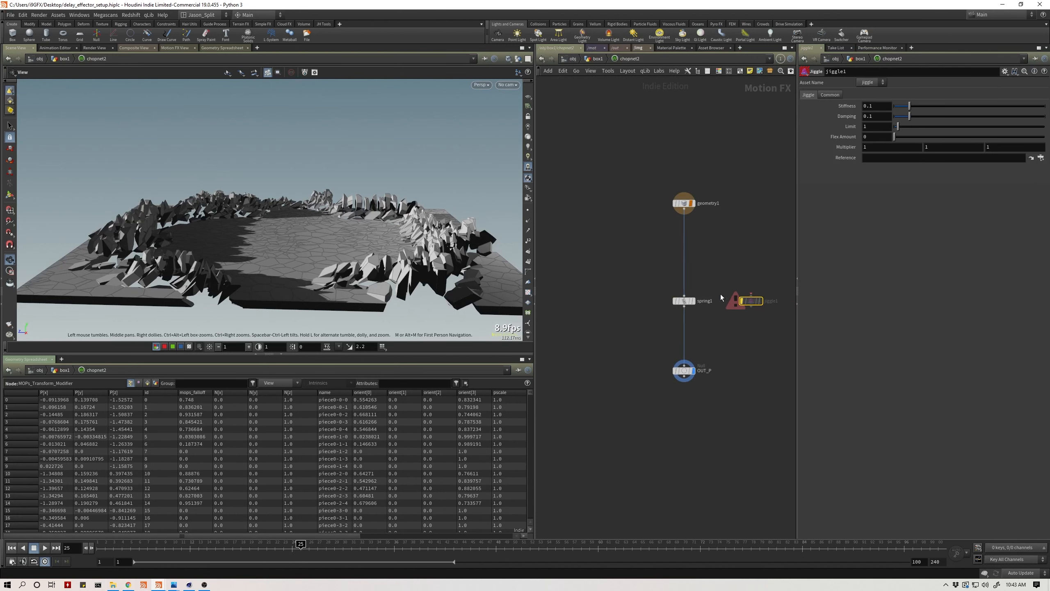
left_click(685, 203)
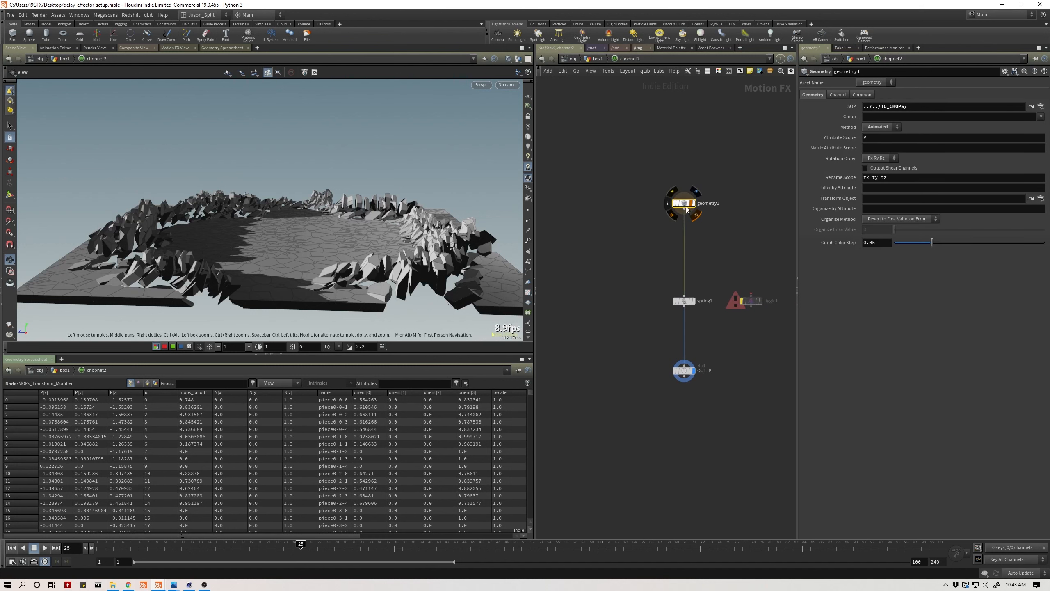
left_click_drag(686, 207, 598, 208, "alt")
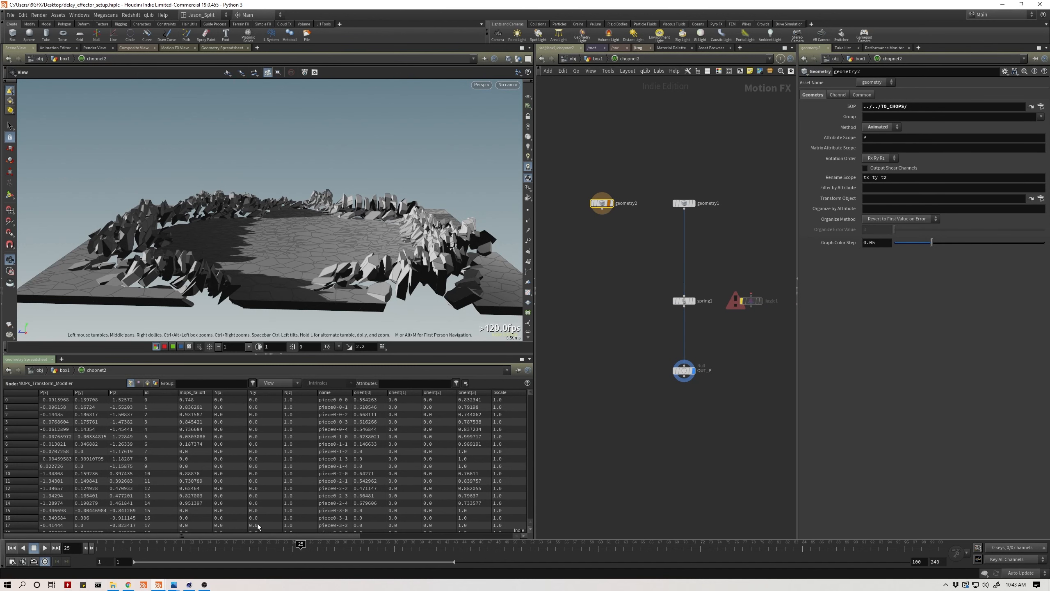
left_click_drag(258, 536, 339, 537)
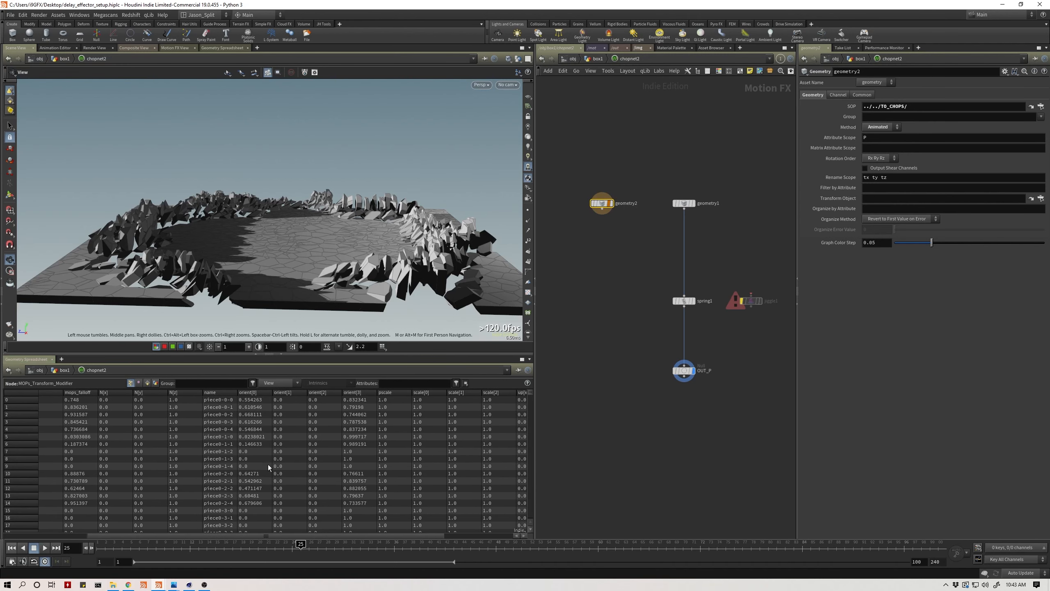
mouse_move(602, 203)
left_mouse_down()
mouse_move(595, 235)
mouse_move(618, 203)
left_mouse_up()
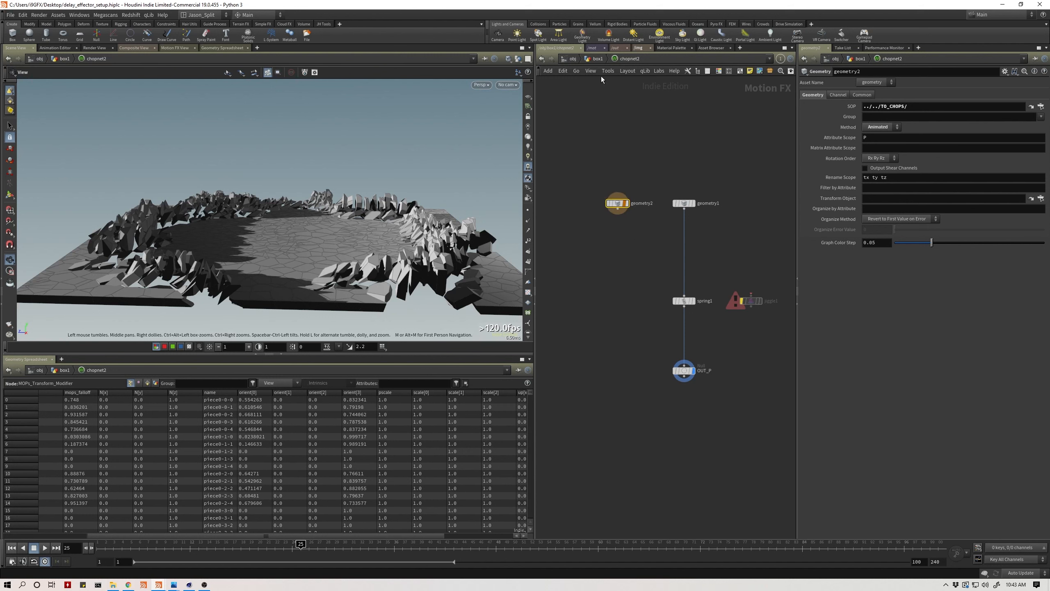
Set the duplicated geometry2 node's attribute scope to orient inside chopnet2
key("u")
double_click(677, 282)
left_click(888, 139)
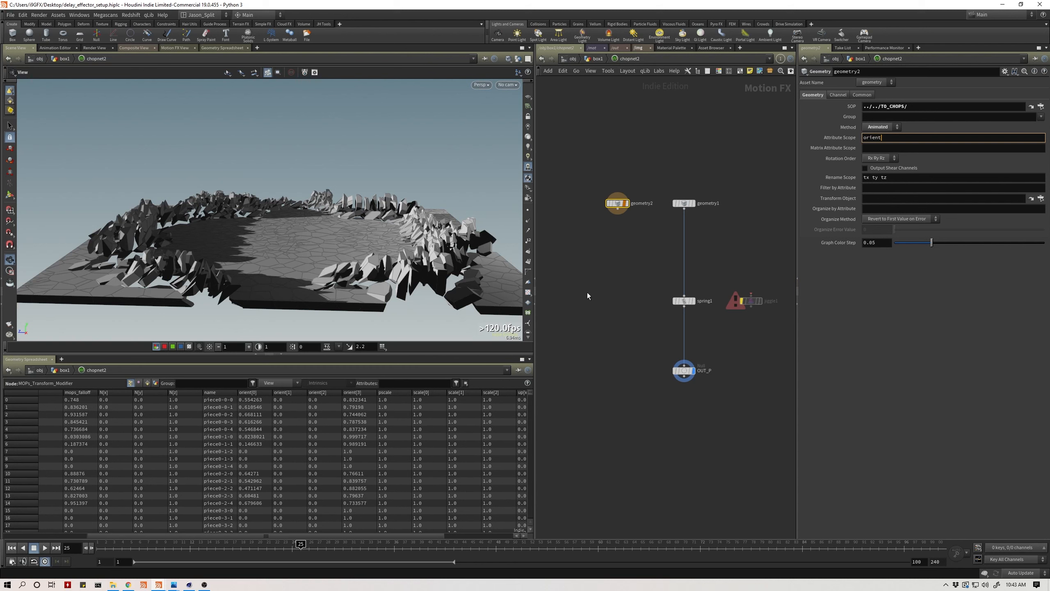
Set geometry2's rename scope to orient[0] orient[1] orient[2] orient[3]
left_click(899, 182)
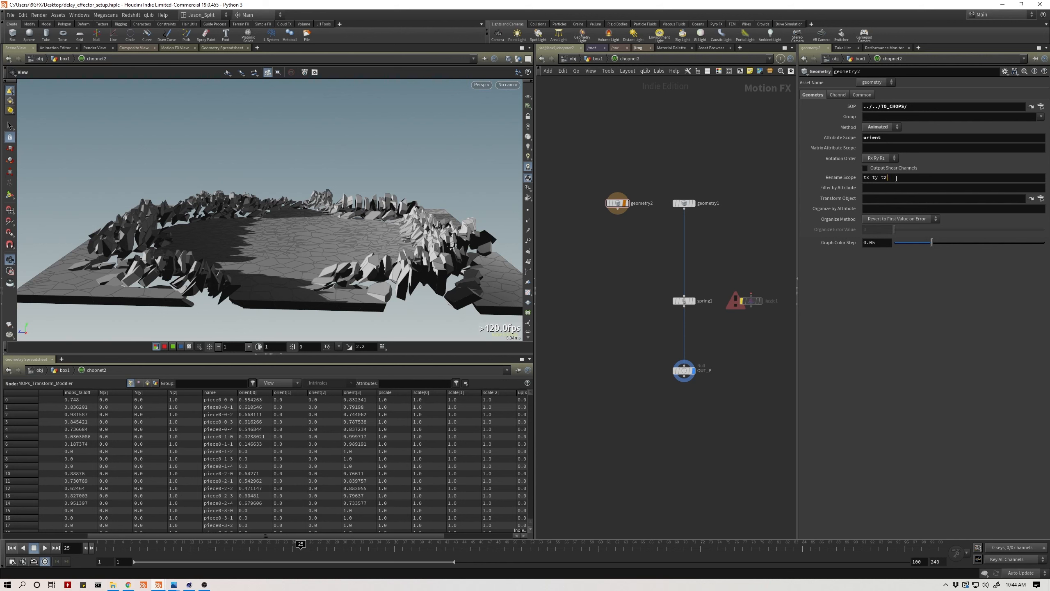
key("Return")
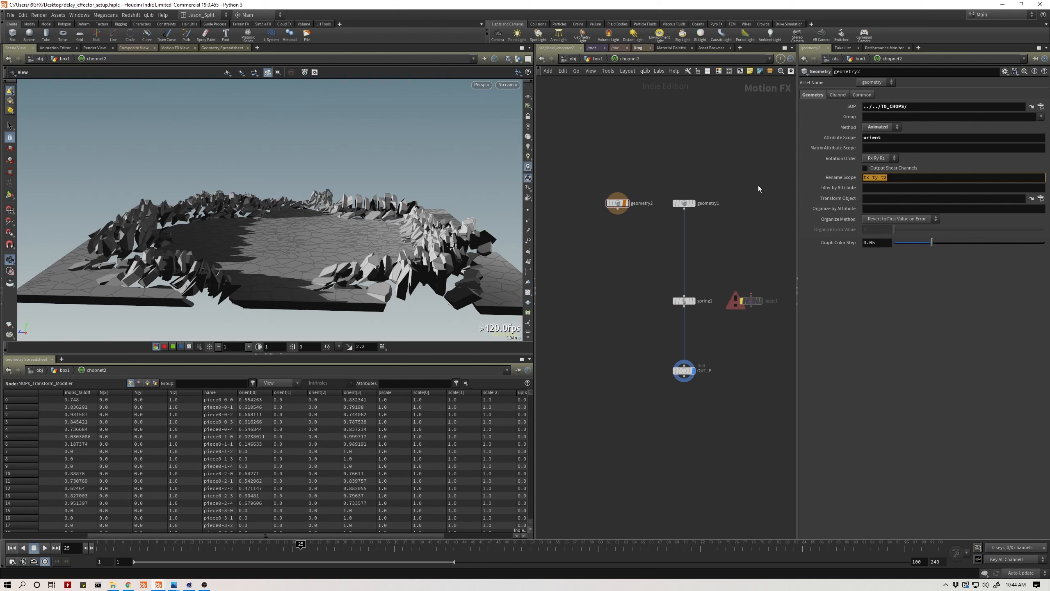
type("orient[]")
left_click(917, 178)
type("orient[0]")
type("orient[0]")
type("orient[0]")
double_click(915, 178)
type("1")
double_click(944, 178)
type("2")
type("3")
key("Return")
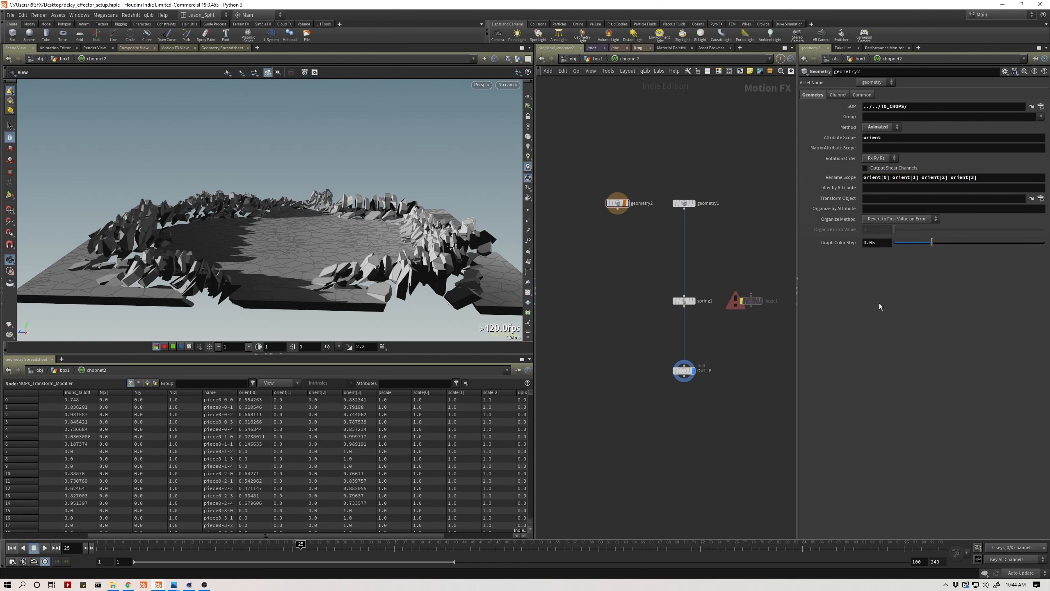
Duplicate spring1 and OUT_P beside the originals and wire the copied spring to geometry2's output
left_click_drag(641, 271, 701, 376)
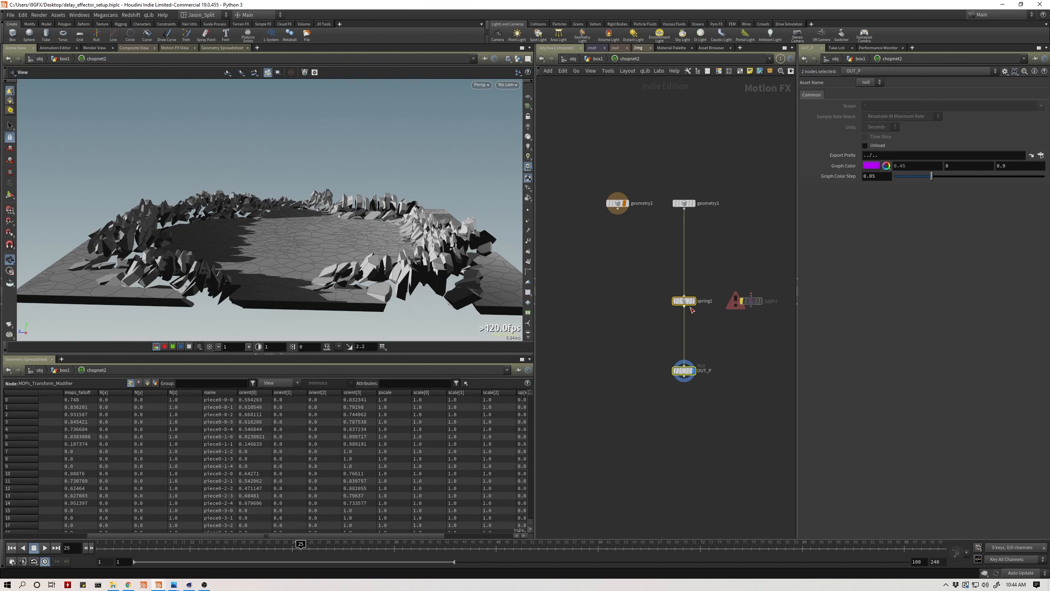
left_click_drag(685, 303, 618, 209)
left_click(614, 371)
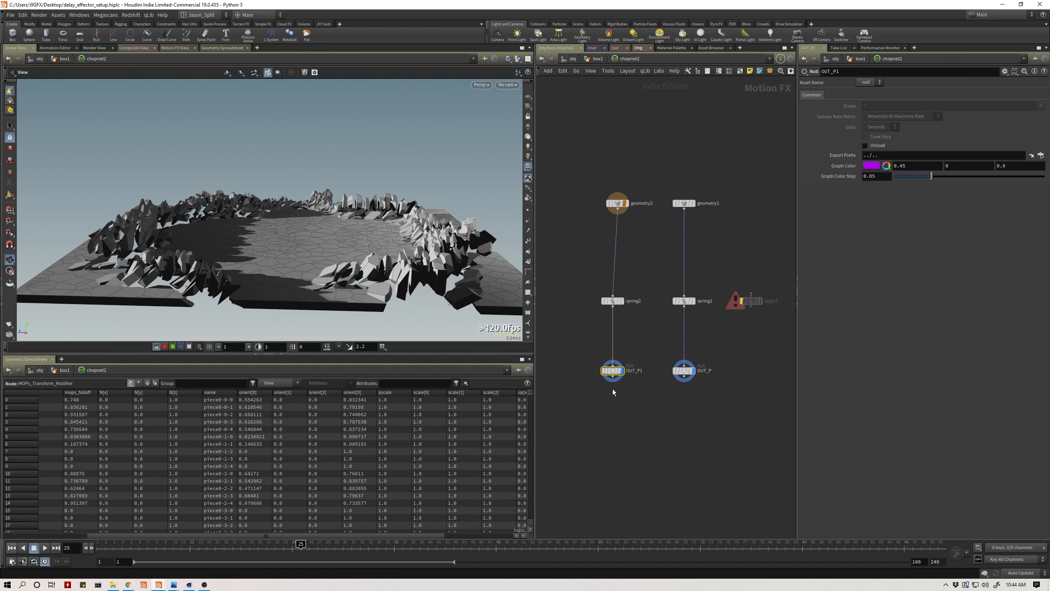
Rename the copied output null OUT_OREINT
double_click(637, 370)
double_click(643, 373)
left_click(642, 373)
left_click_drag(641, 372, 647, 371)
key("BackSpace")
key("BackSpace")
key("Return")
In the box1 network, duplicate reference_P, insert the copy directly below it and rename it reference_orient
key("u")
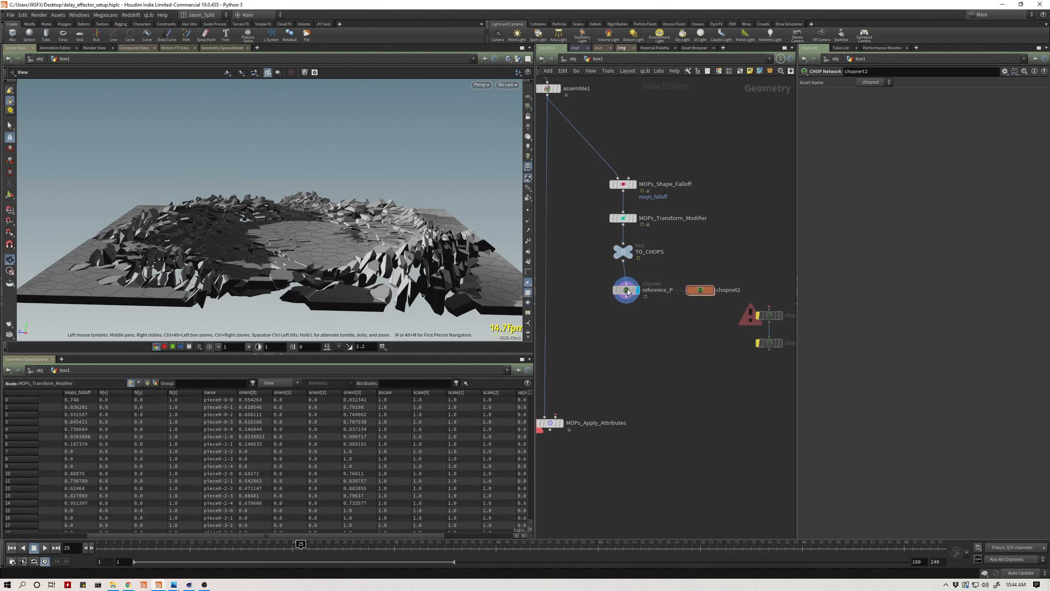
left_click_drag(625, 291, 627, 321, "alt")
left_click_drag(627, 327, 712, 327)
left_click(666, 326)
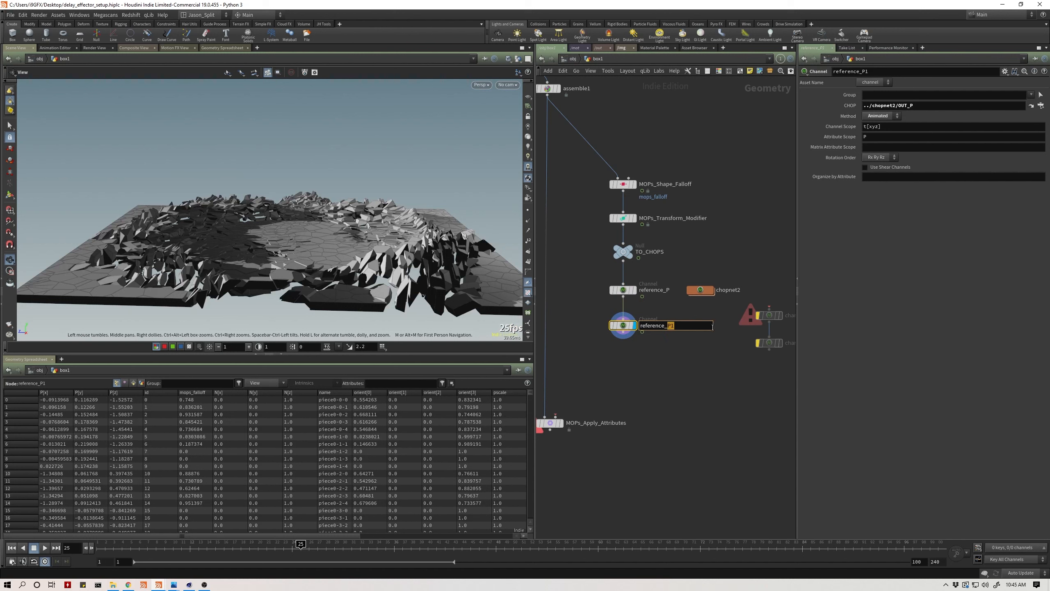
type("ore")
type("ient")
key("Return")
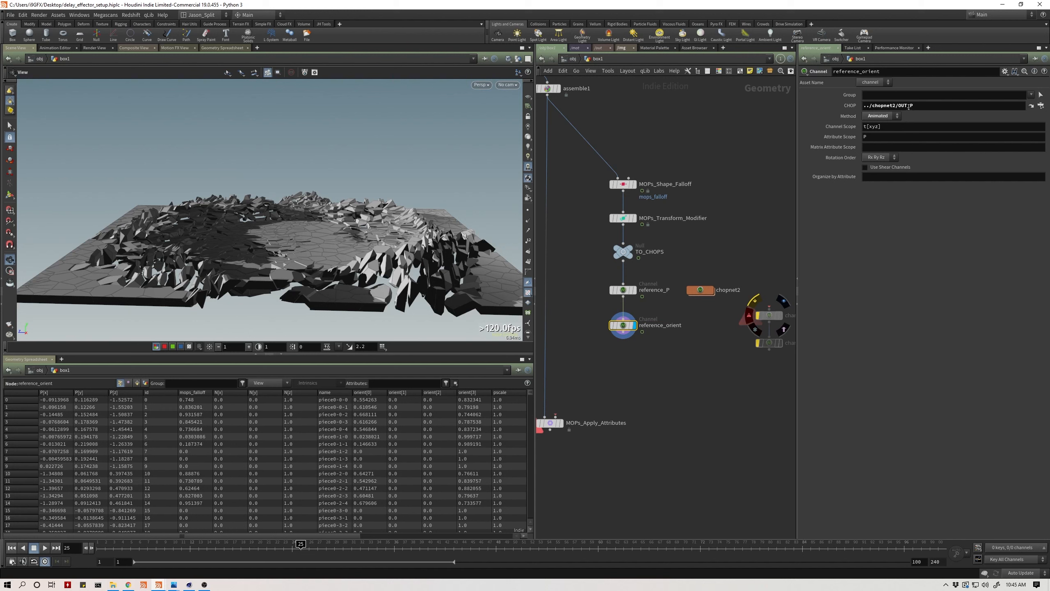
Point reference_orient's CHOP path to ../chopnet2/OUT_OREINT/ and nudge the node slightly lower
left_click_drag(908, 107, 959, 106)
key("BackSpace")
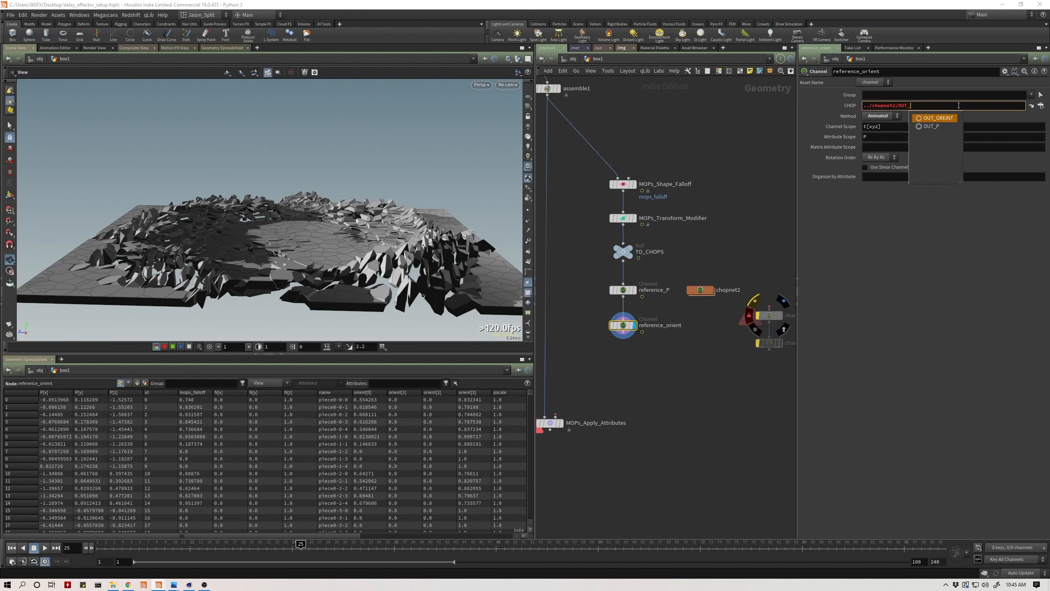
key("Return")
left_click(898, 125)
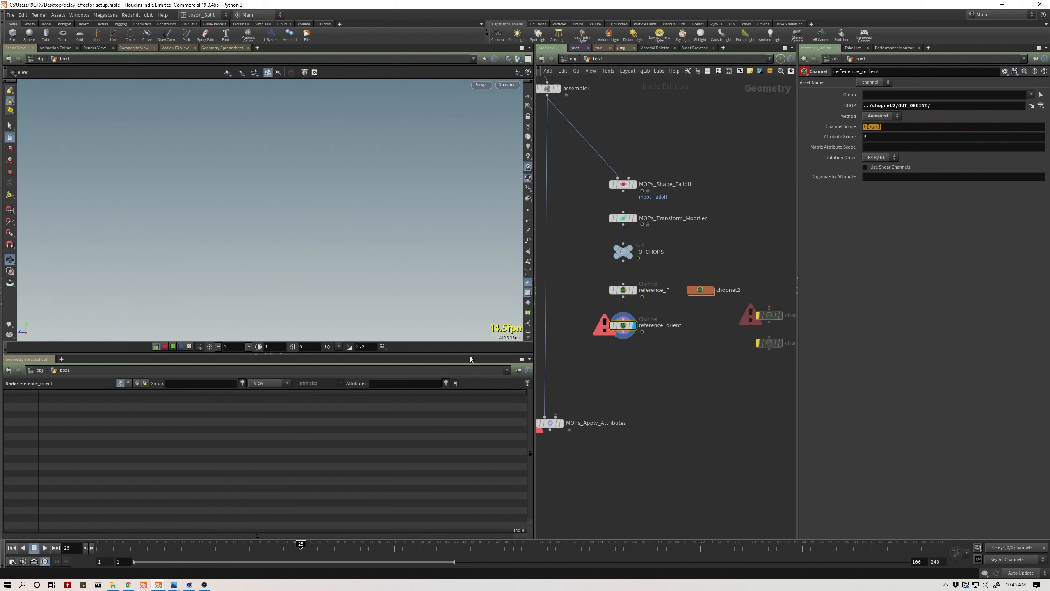
left_click_drag(609, 332, 609, 337)
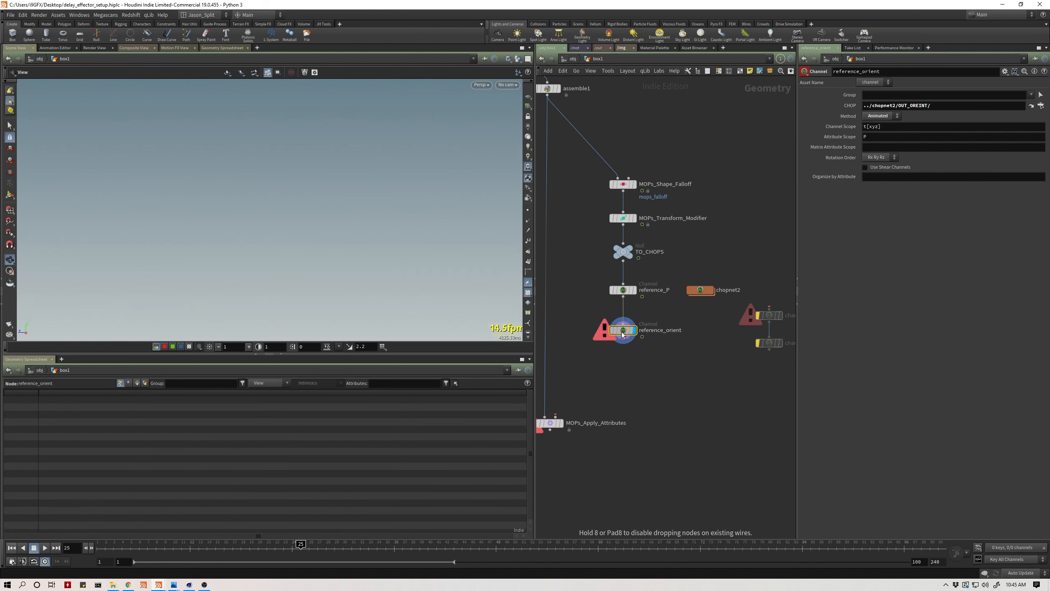
Set reference_orient's channel scope to orient[0] orient[1] orient[2] orient[3] and its attribute scope to orient
left_click_drag(889, 128, 804, 147)
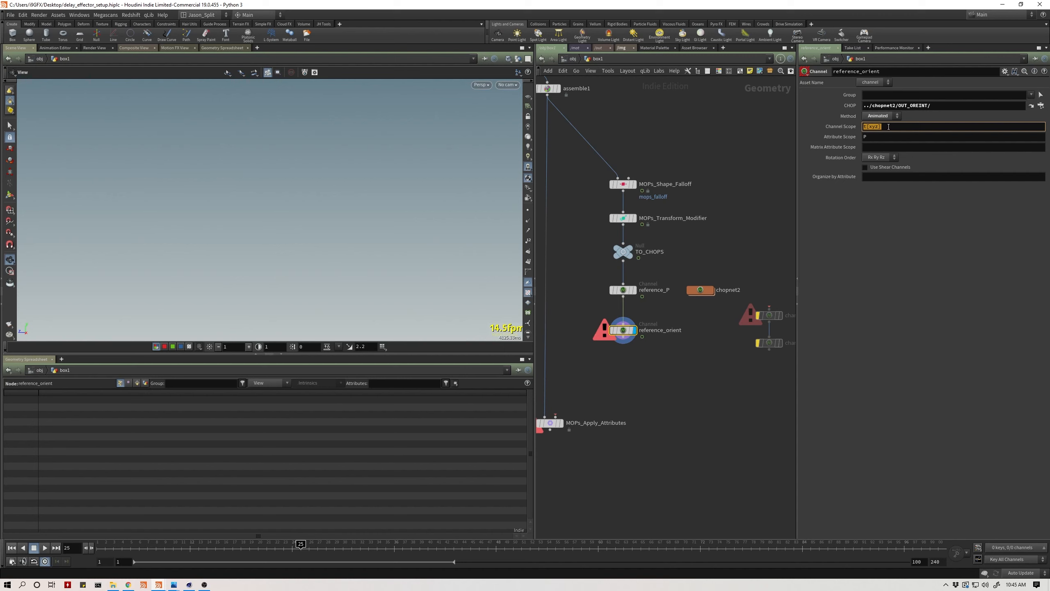
type("orient[0]")
type("orient[0]")
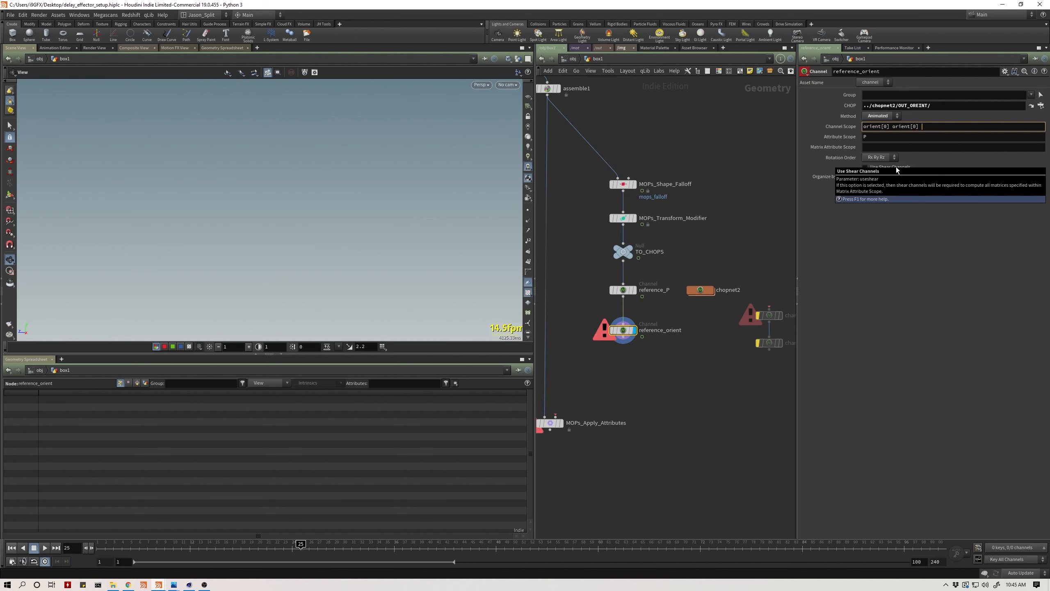
type("orient[0]")
type("orient[0]")
key("Left")
key("Left")
key("Left")
key("Left")
key("Left")
key("Left")
key("Left")
key("Left")
key("Left")
key("Left")
key("Left")
key("Left")
key("Left")
key("Left")
key("Left")
key("Left")
key("Left")
key("BackSpace")
type("1")
key("Right")
key("Right")
key("Right")
key("Right")
key("Right")
key("Right")
key("Right")
key("Right")
key("Right")
key("Right")
key("BackSpace")
type("2")
key("Right")
key("Right")
key("Right")
key("Right")
type("3")
key("Tab")
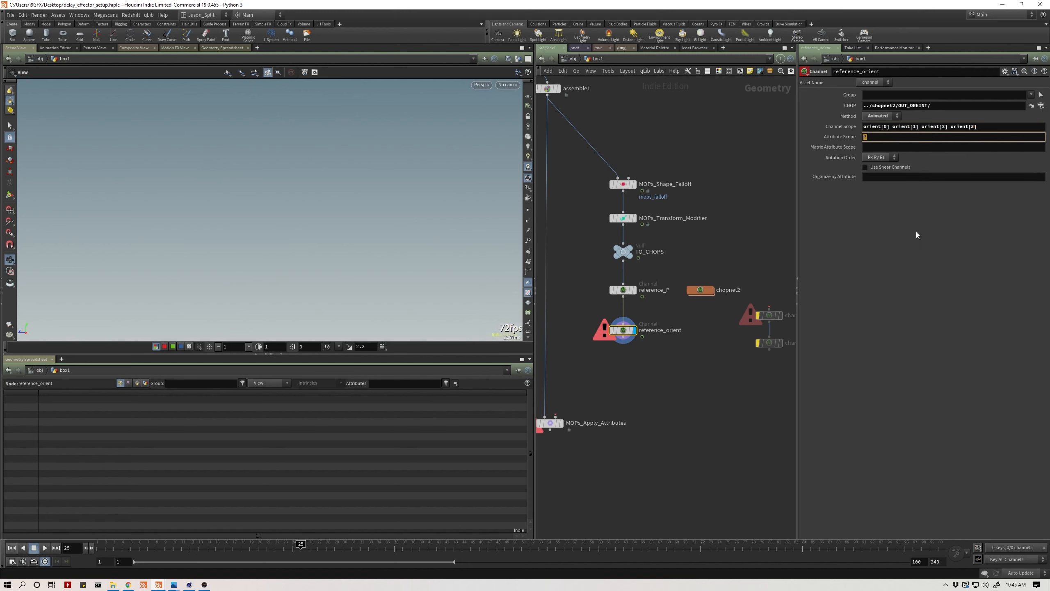
type("orient")
key("Return")
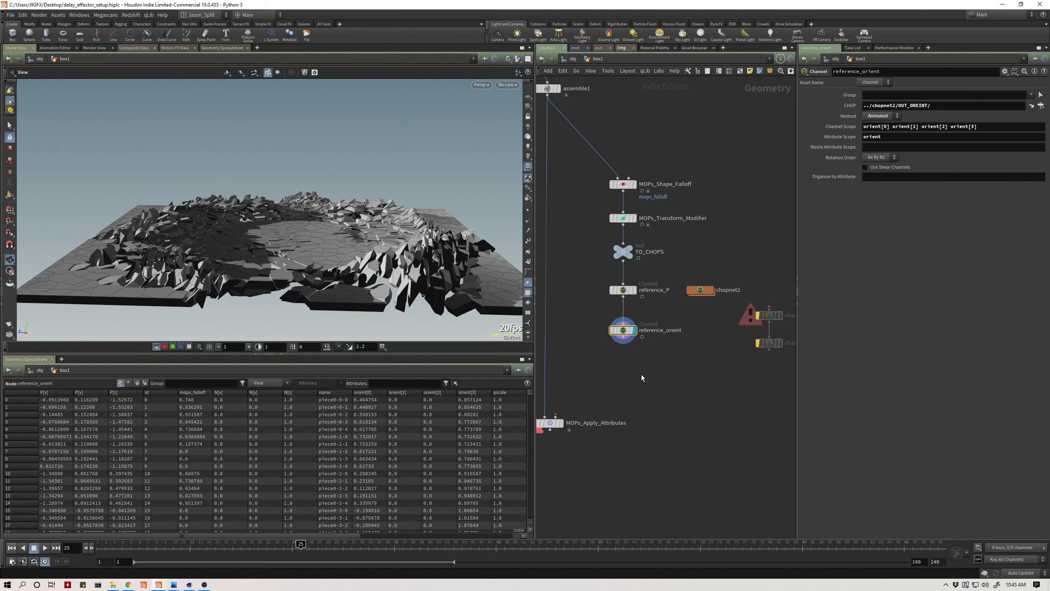
Scrub the timeline through frame 16 to frame 24 to examine the delayed motion of the pieces
middle_click_drag(624, 348, 680, 349)
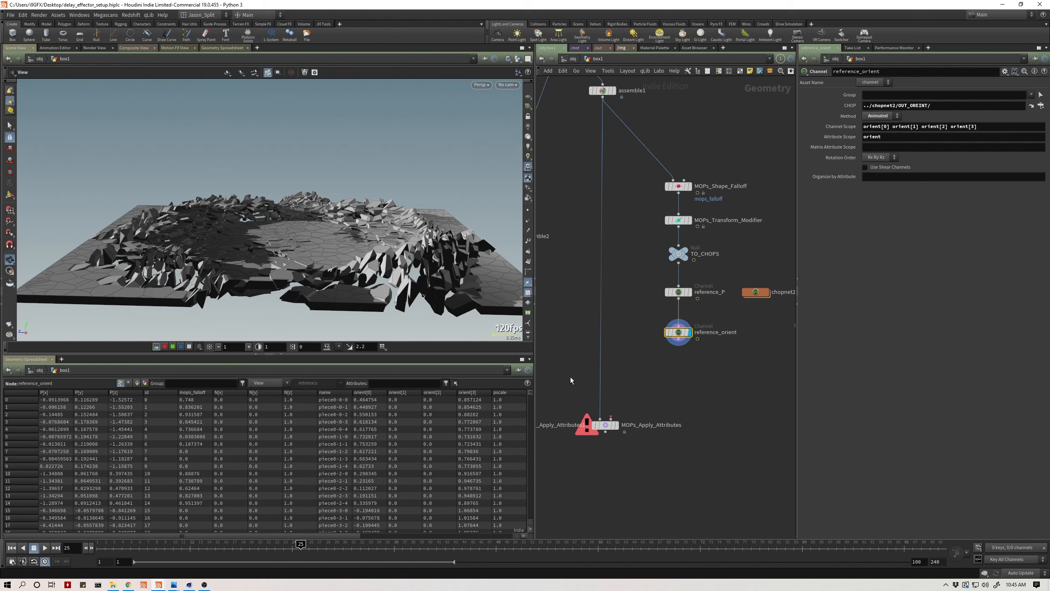
left_click_drag(108, 546, 224, 546)
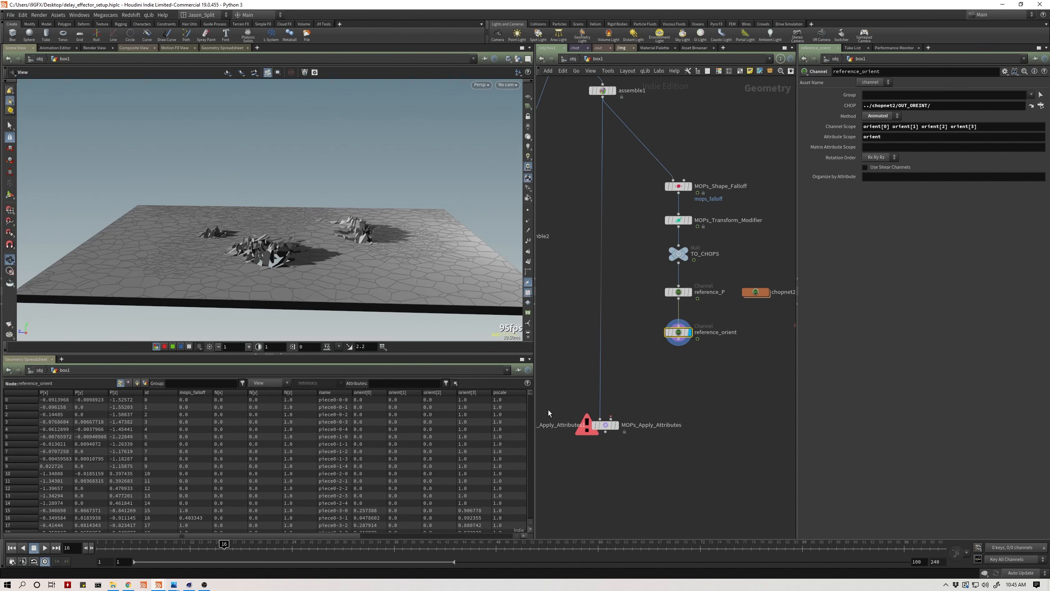
left_click_drag(232, 546, 292, 545)
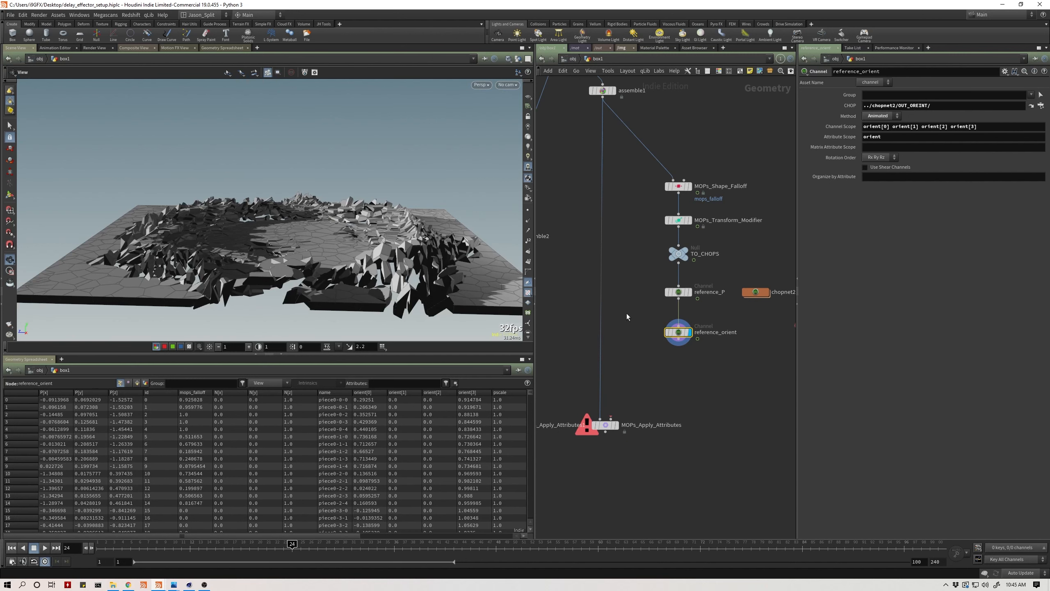
Compare the orient values of MOPs_Transform_Modifier and reference_orient in the geometry spreadsheet at frame 24
left_click(678, 220)
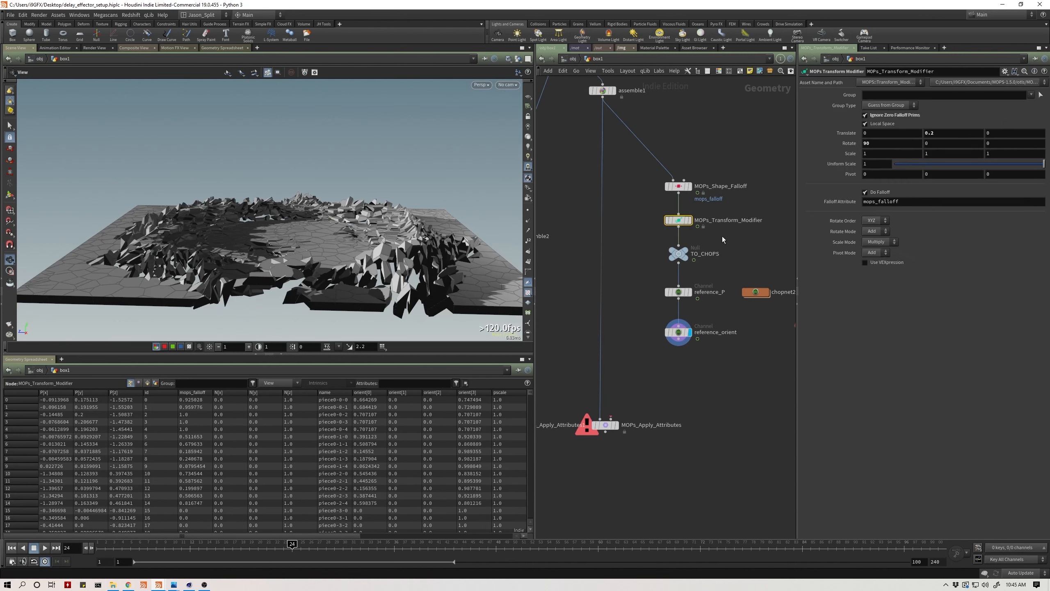
left_click(679, 332)
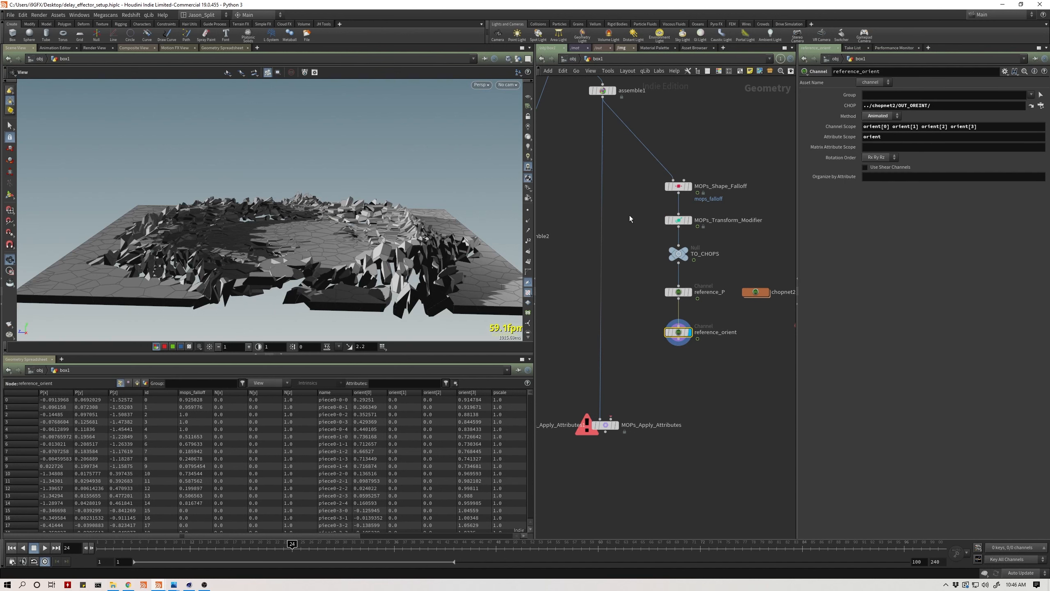
left_click(679, 220)
left_click_drag(646, 330, 733, 365)
left_click(678, 220)
Bypass reference_P and compare the pieces by alternating the display between MOPs_Transform_Modifier and reference_orient, ending on reference_orient
left_click(668, 291)
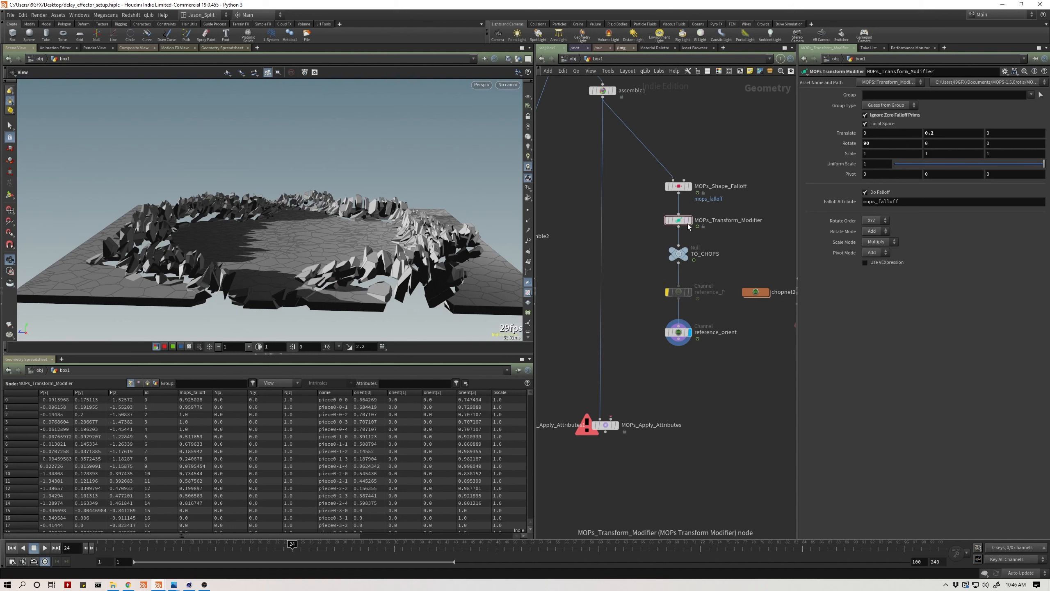
mouse_move(690, 224)
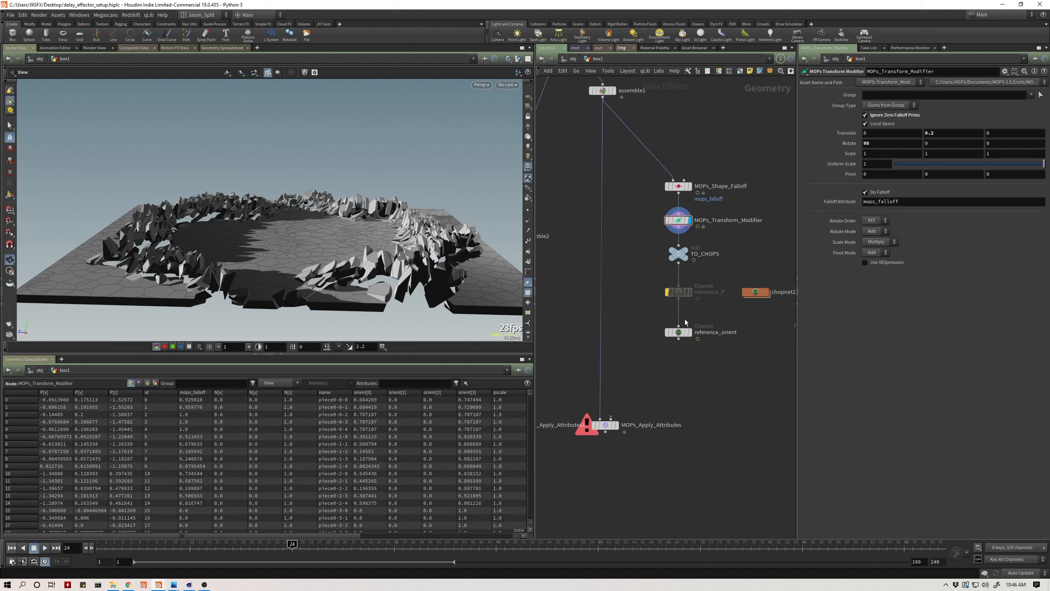
left_click(690, 220)
mouse_move(679, 333)
left_click(689, 332)
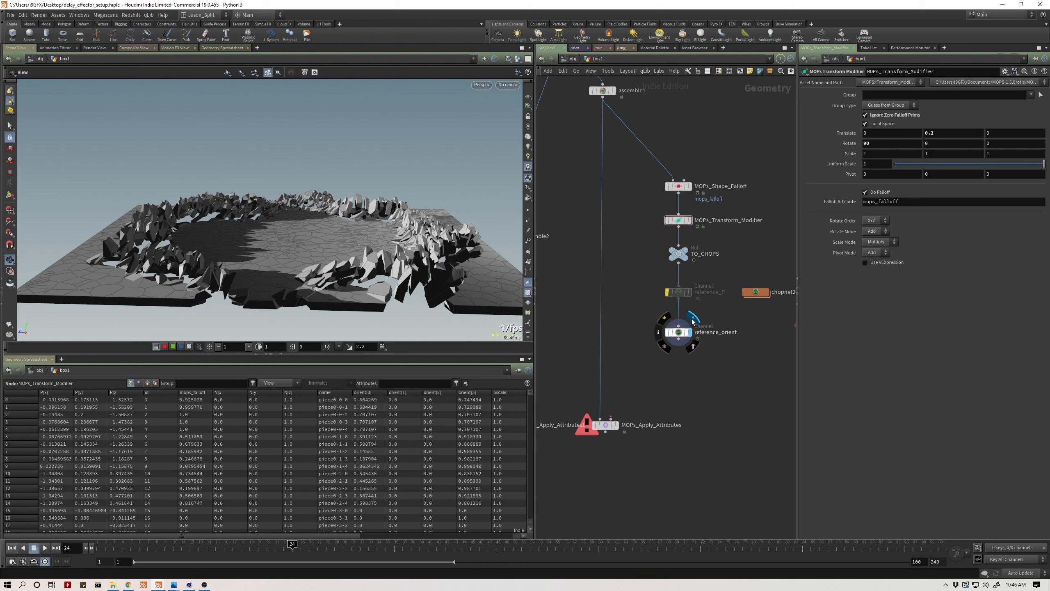
left_click(689, 220)
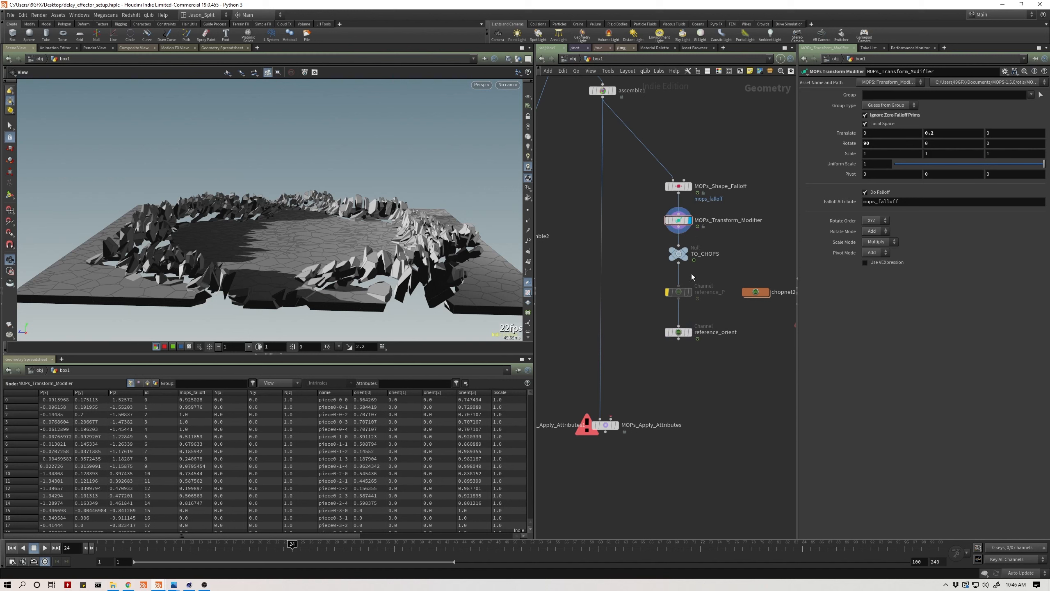
left_click(690, 332)
left_click(690, 220)
left_click(690, 333)
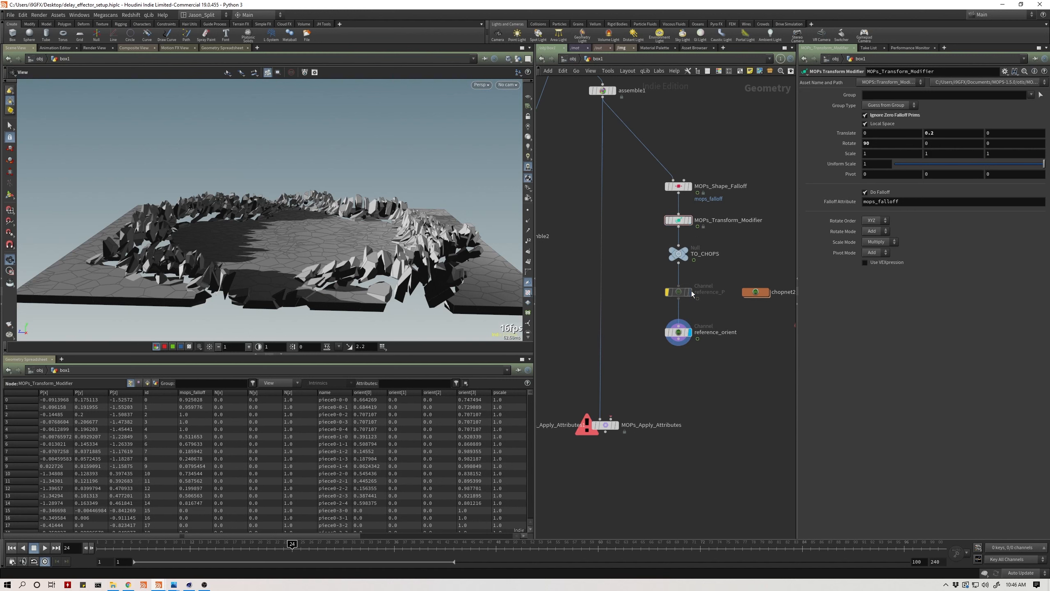
left_click(690, 220)
left_click(690, 332)
Delete the existing MOPs_Apply_Attributes node and add a fresh MOPs Apply Attributes node below reference_orient
left_click_drag(611, 430, 629, 431)
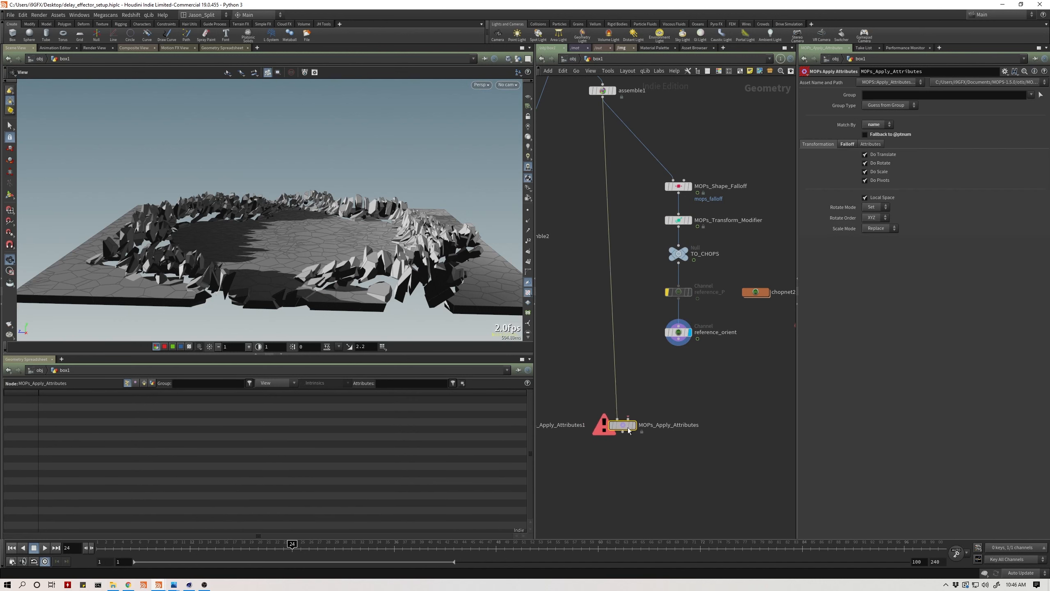
left_click_drag(678, 402, 603, 457)
key("Delete")
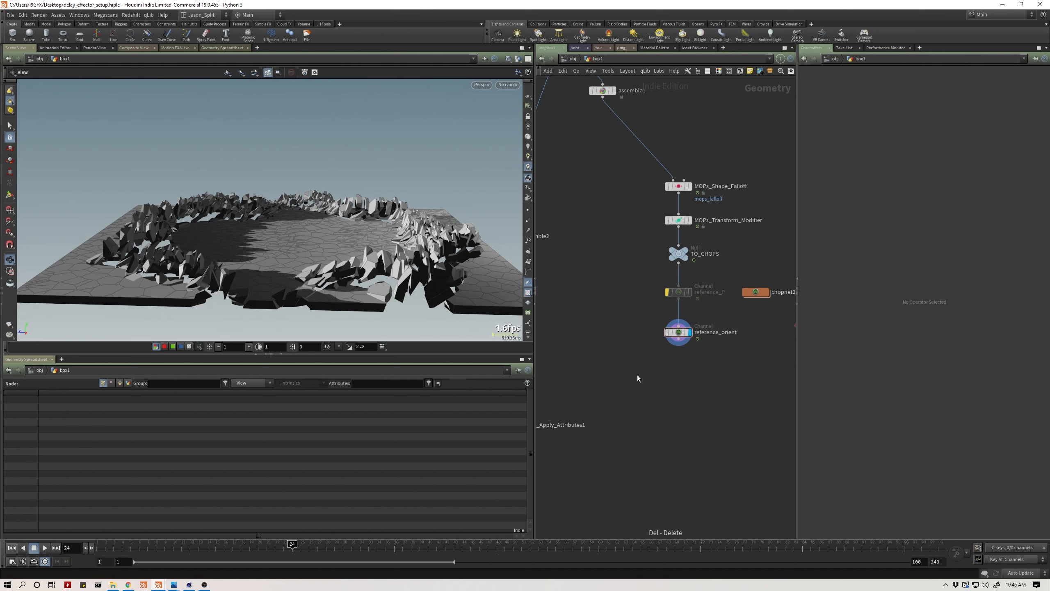
key("Tab")
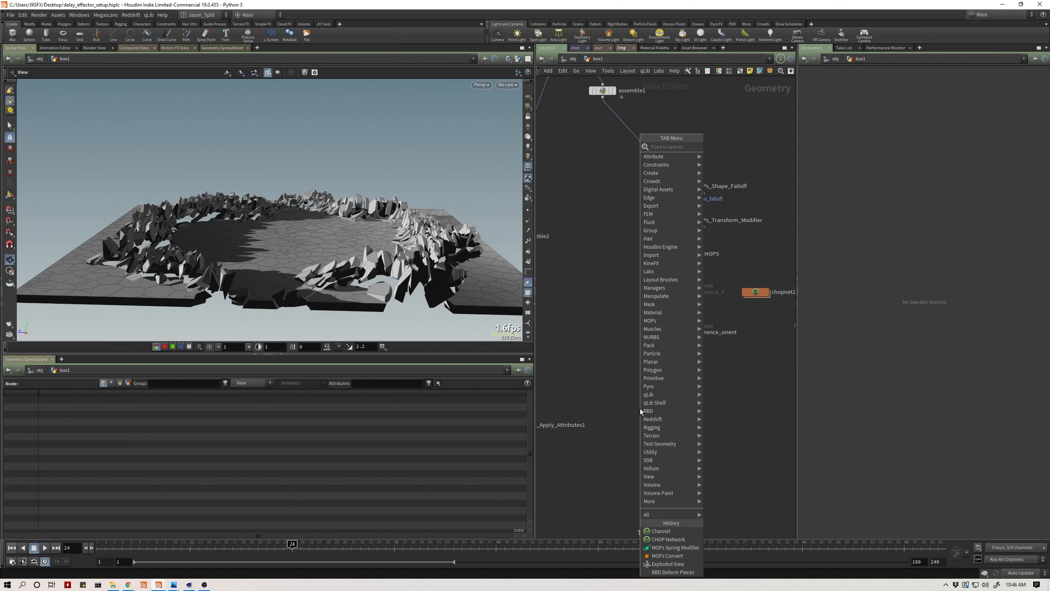
type("mops app")
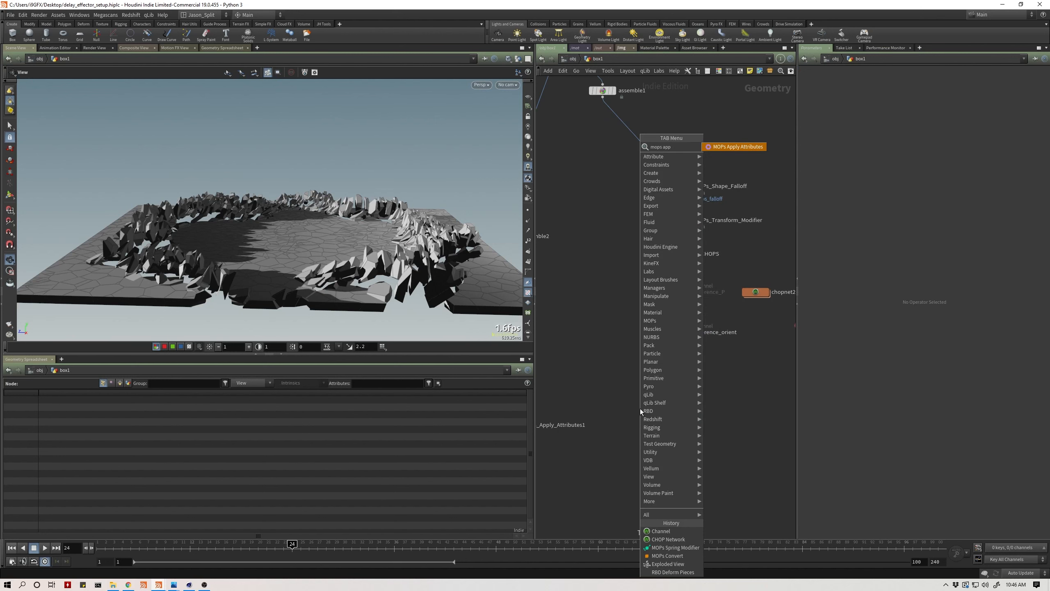
key("Return")
key("Return")
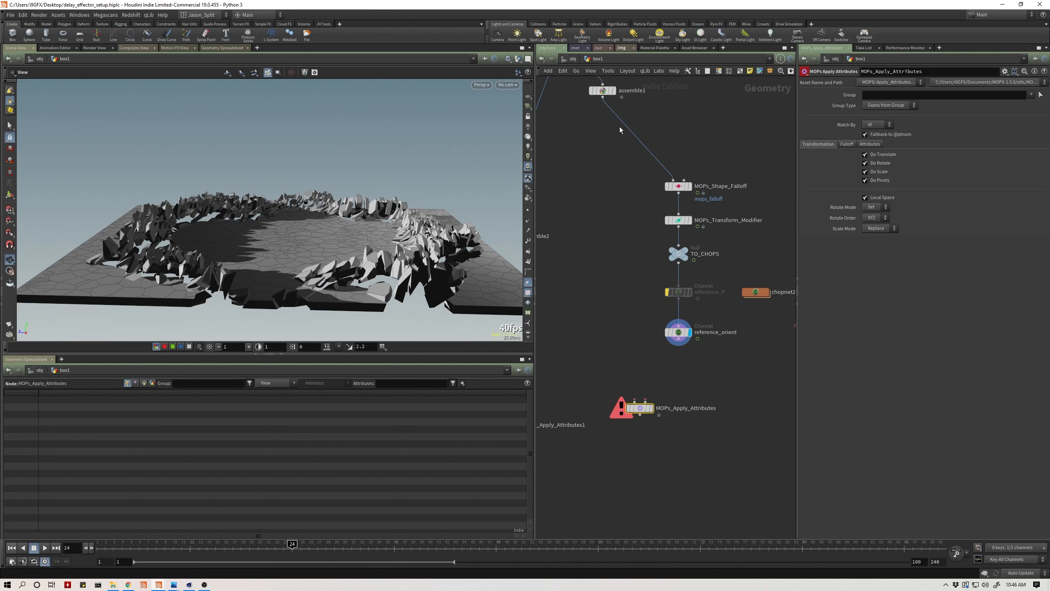
Wire assemble1 into the first input of MOPs_Apply_Attributes and display assemble1 to check the unmodified pieces along the timeline
left_click_drag(602, 98, 632, 412)
left_click(614, 90)
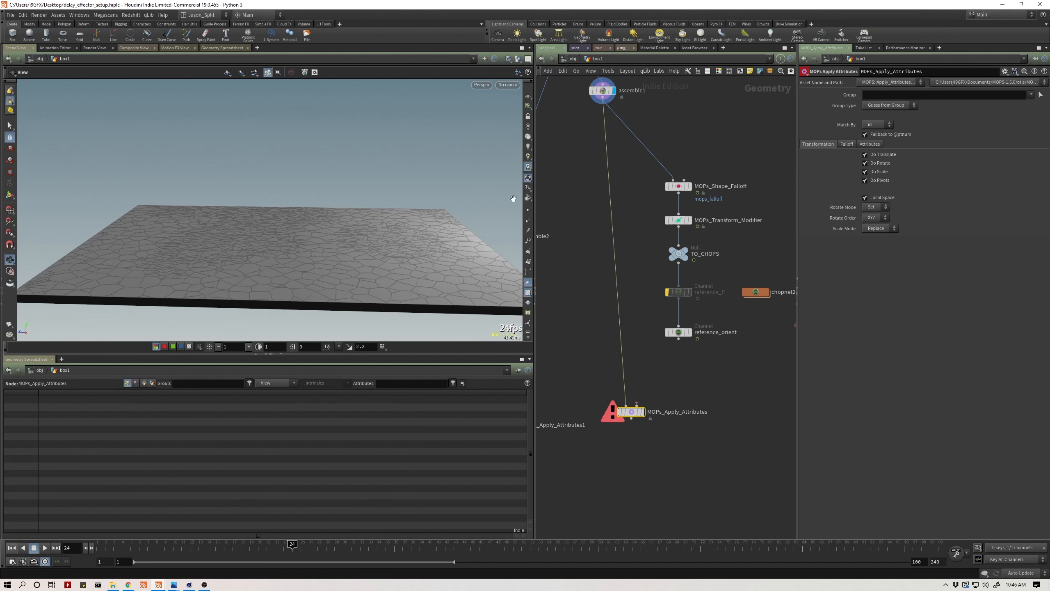
left_click_drag(207, 554, 293, 550)
Wire reference_orient into the second input of MOPs_Apply_Attributes, display that node and shift it slightly aside
left_click(672, 362)
left_click_drag(678, 338, 638, 406)
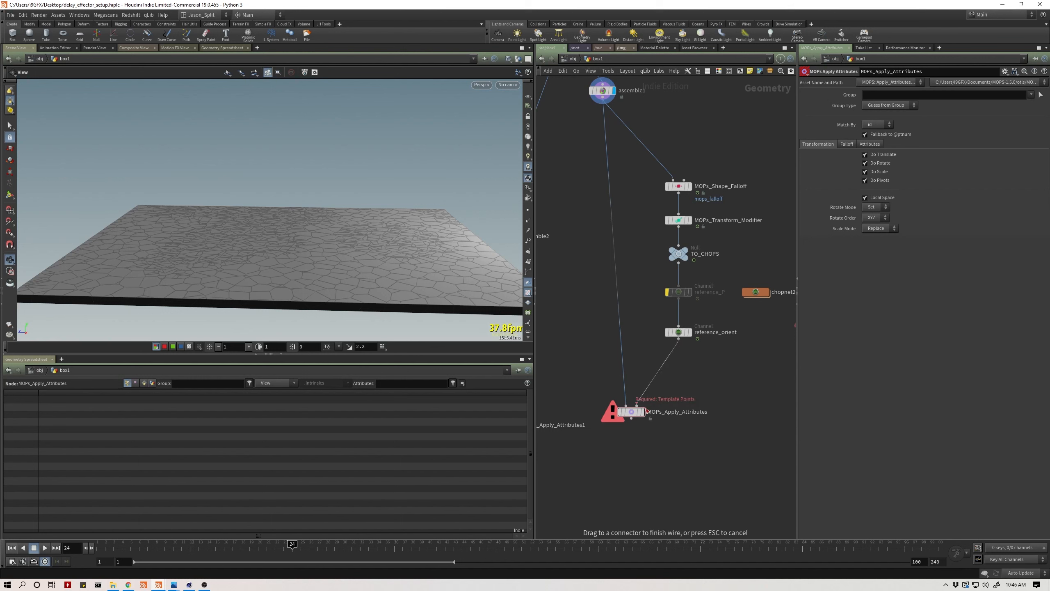
left_click(644, 412)
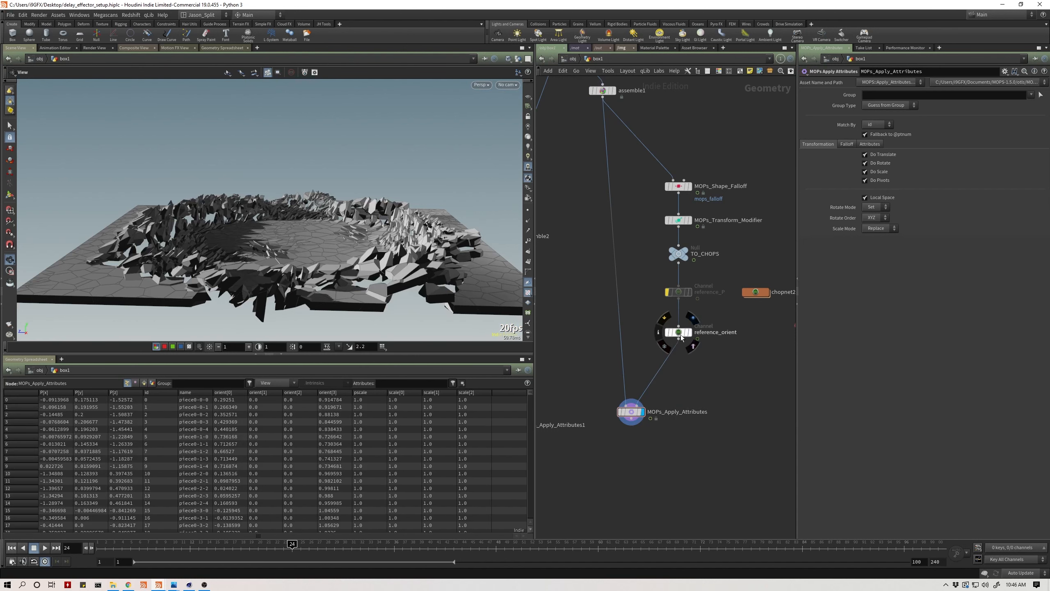
left_click_drag(634, 413, 624, 406)
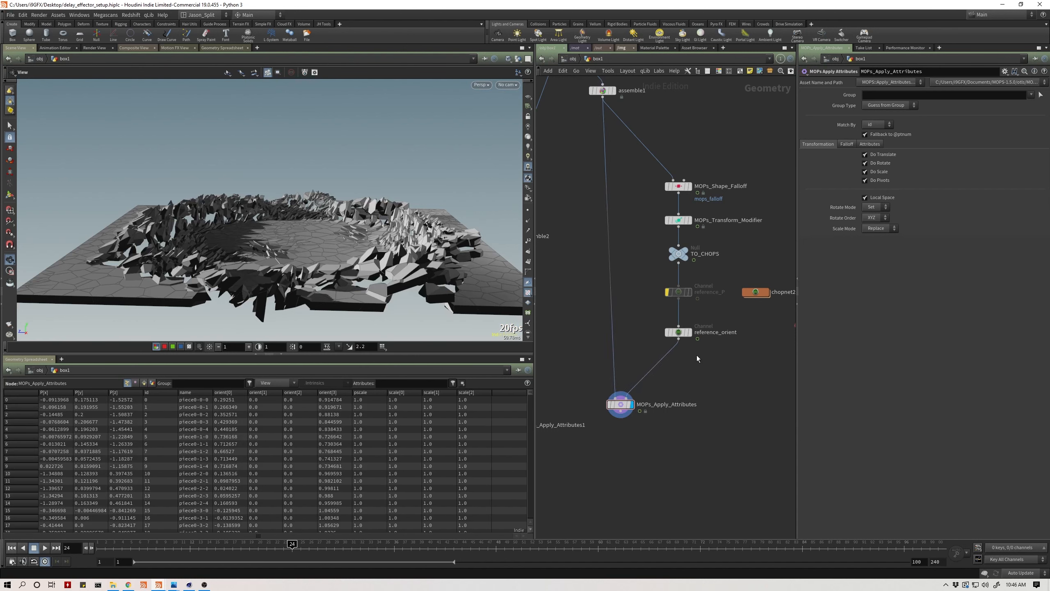
Select reference_orient and play the applied piece animation from the first frame to check its behaviour
left_click(669, 333)
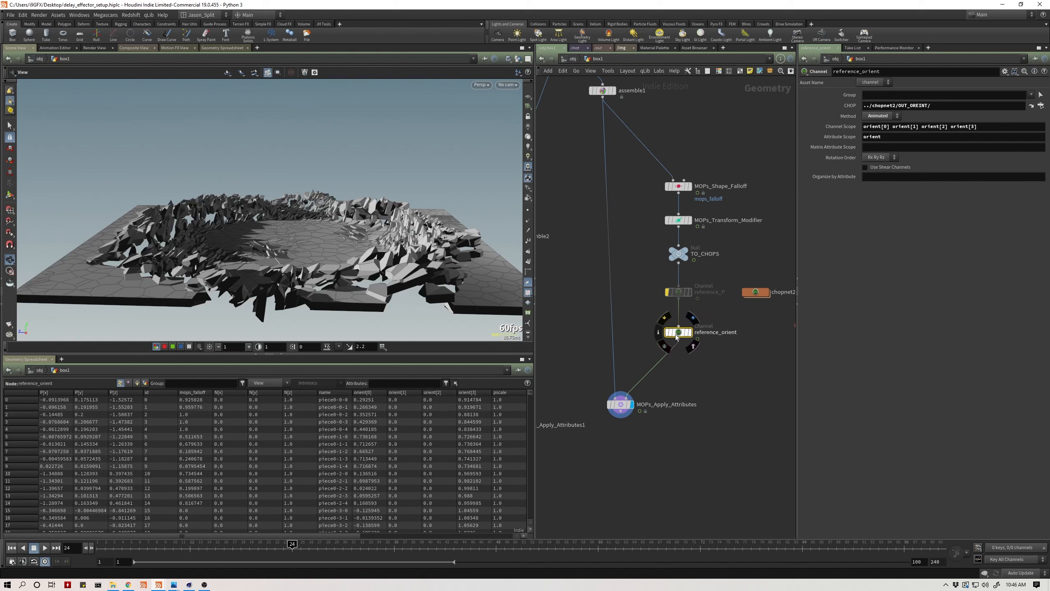
left_click_drag(284, 550, 343, 558)
left_click(13, 548)
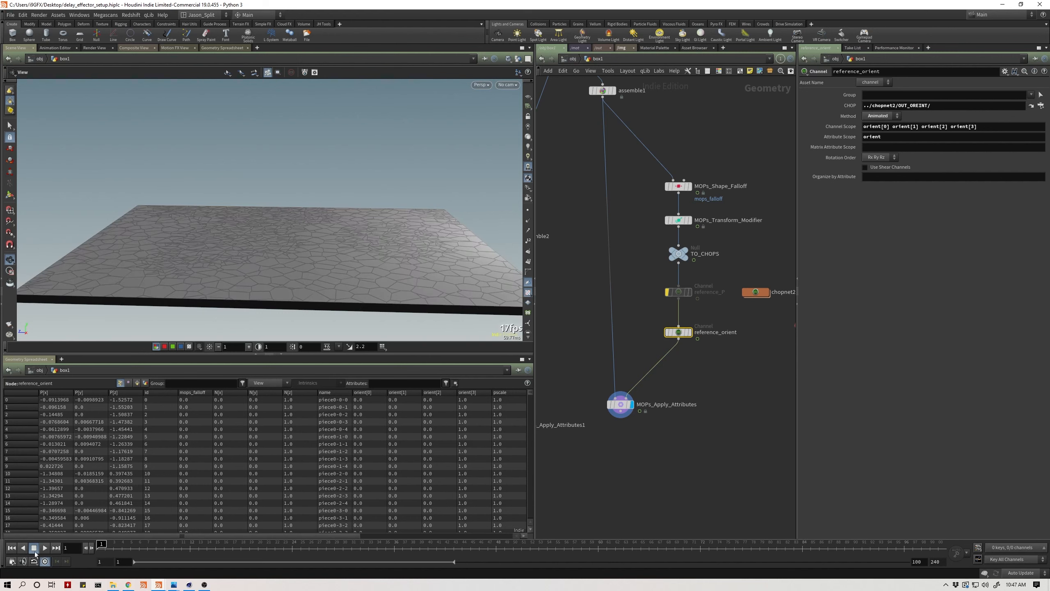
left_click(45, 548)
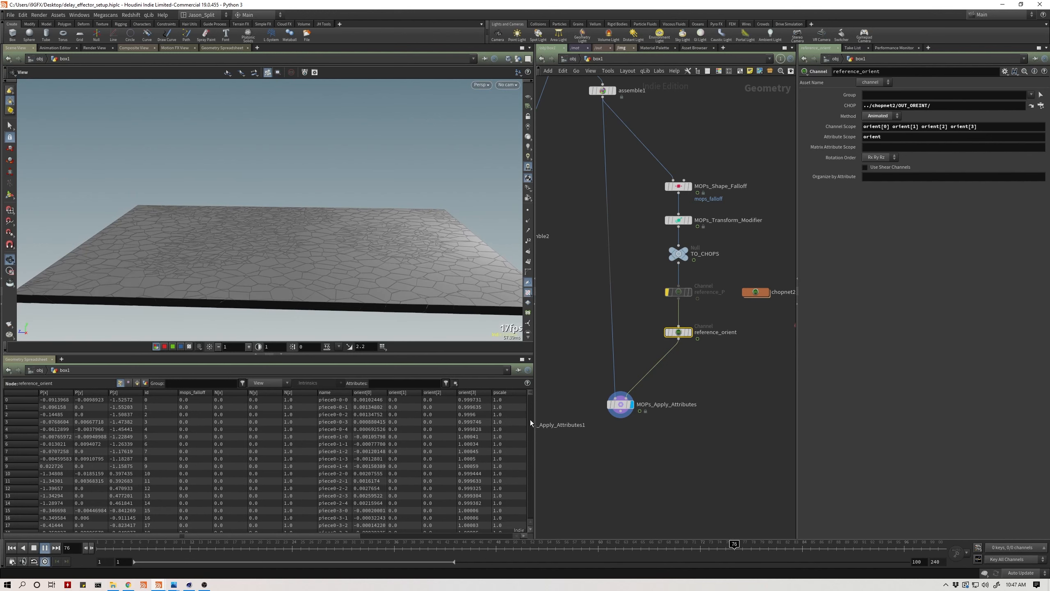
Re-enable reference_P, stop playback, display reference_orient and shift MOPs_Apply_Attributes slightly aside
left_click(670, 290)
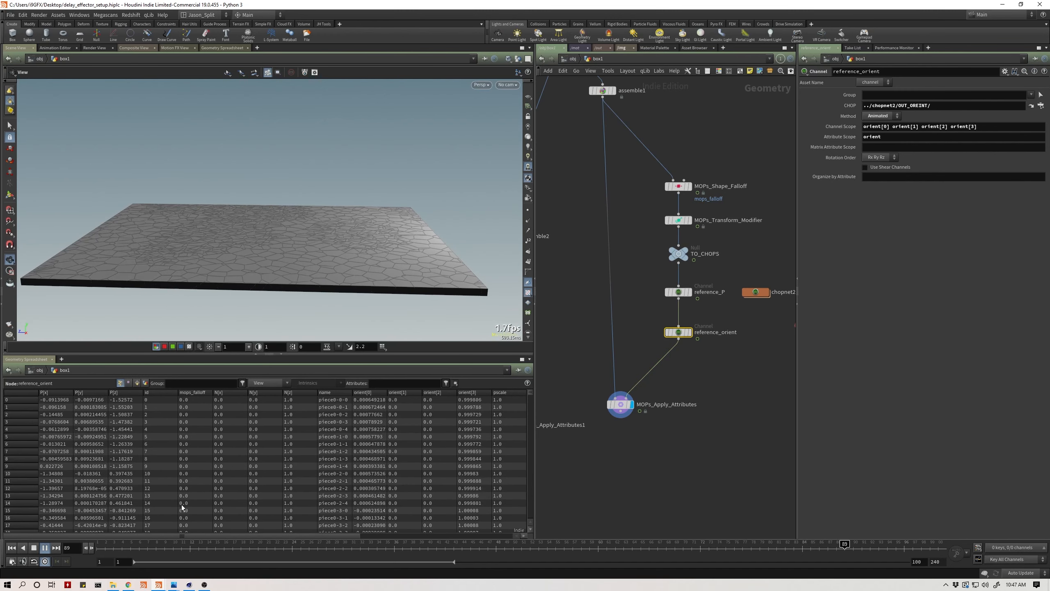
left_click(45, 548)
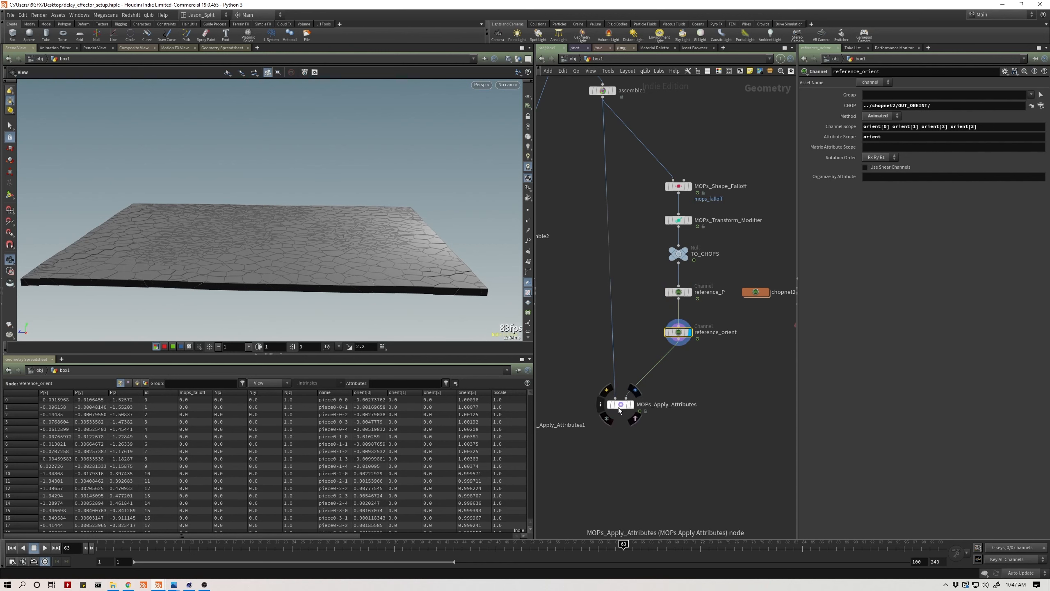
left_click_drag(621, 406, 615, 409)
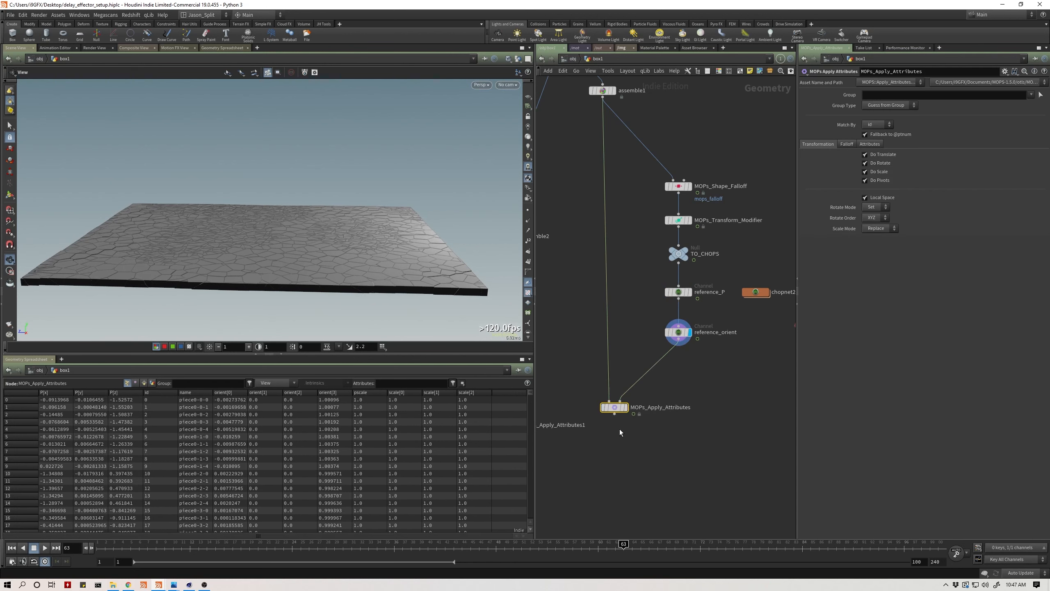
left_click(678, 332)
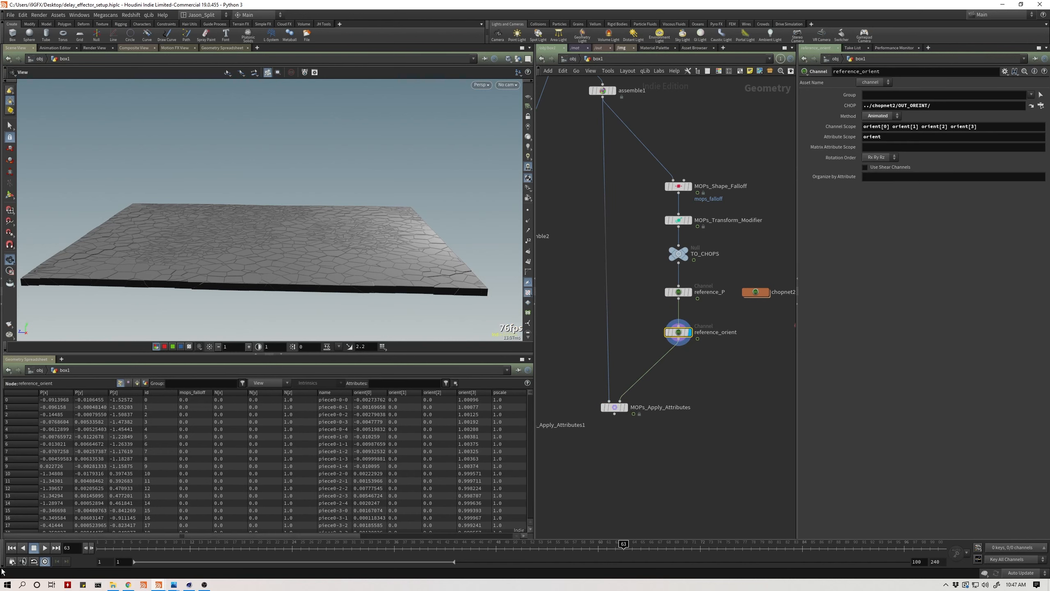
Replay the reference_orient animation from the first frame and switch the display to MOPs_Apply_Attributes for comparison
left_click(11, 547)
left_click(44, 548)
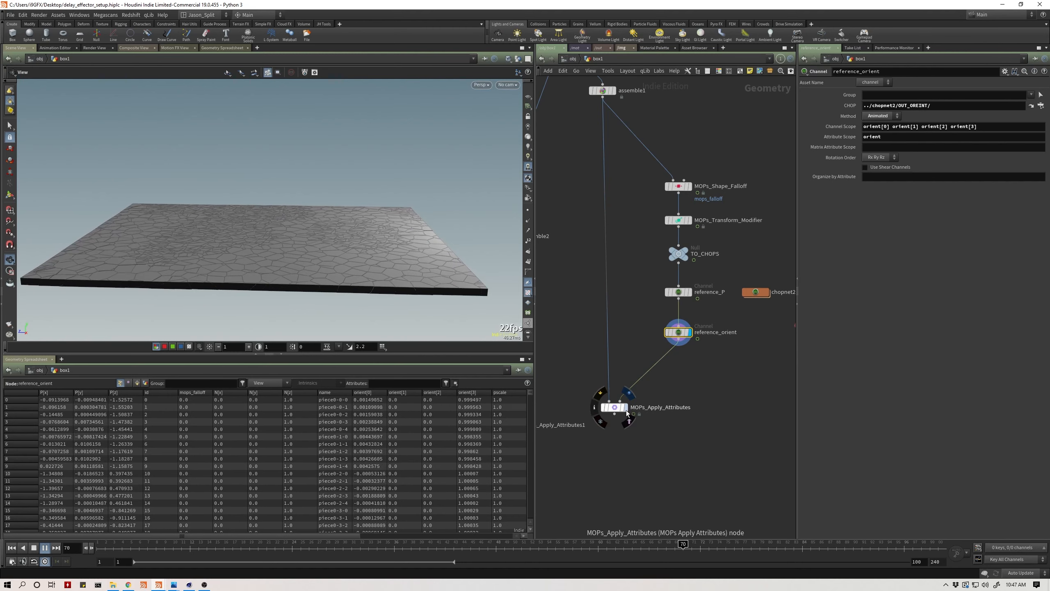
key("r")
left_click(616, 403)
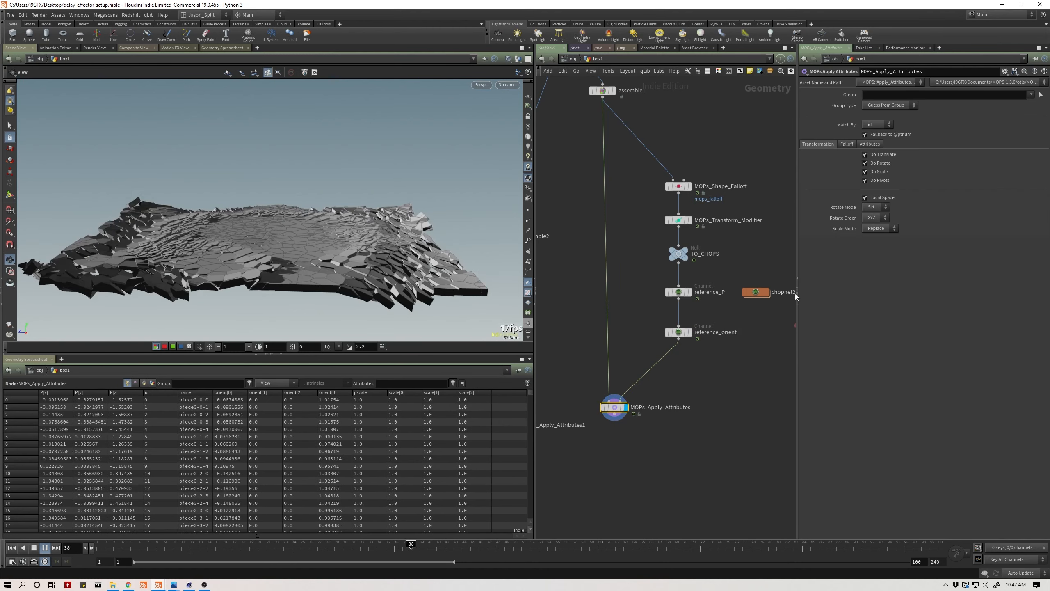
left_click(877, 145)
left_click(847, 145)
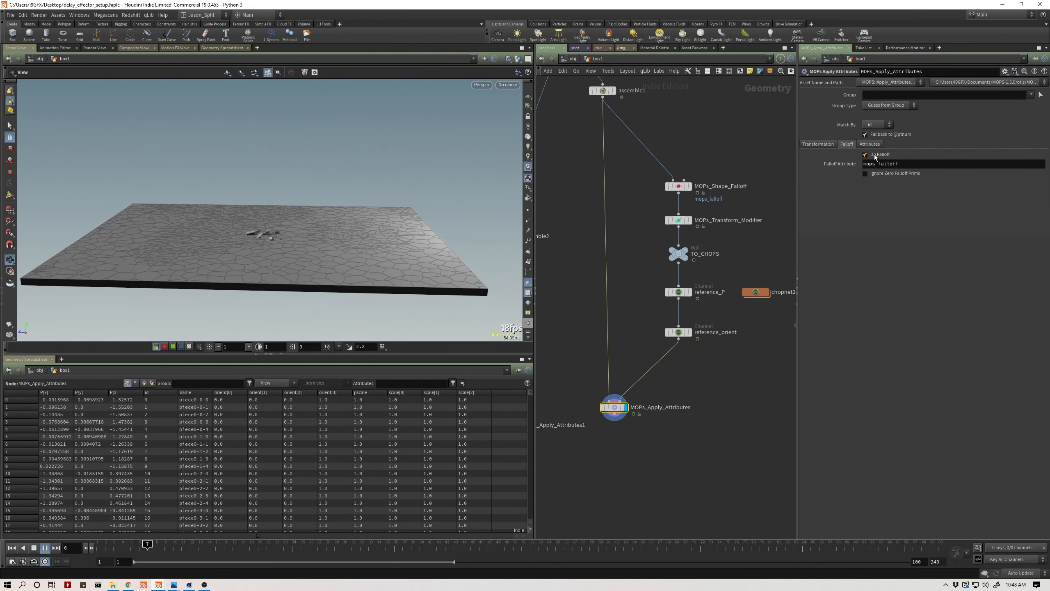
left_click(870, 144)
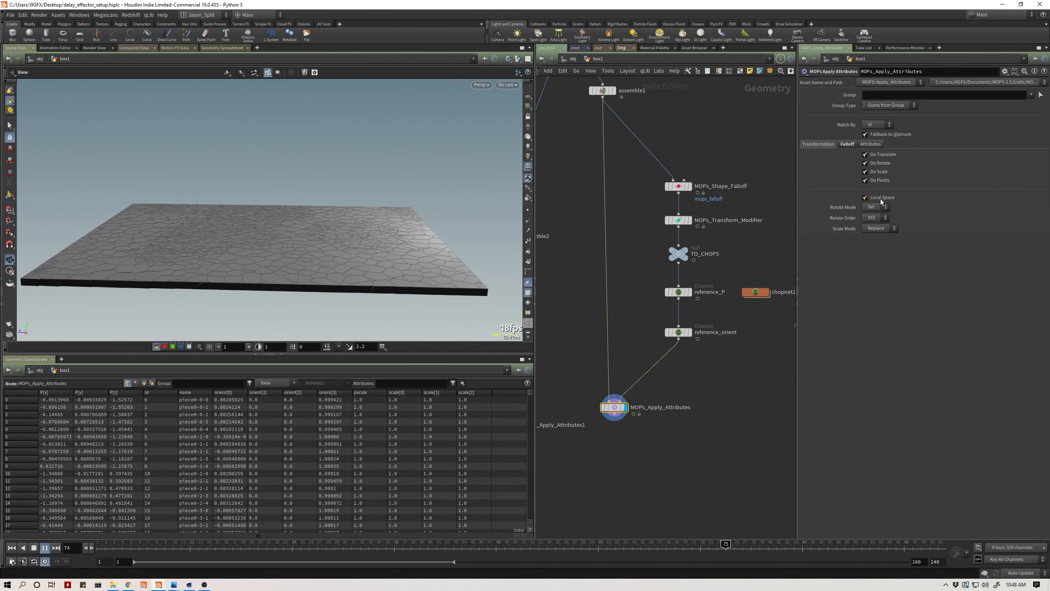
left_click(877, 137)
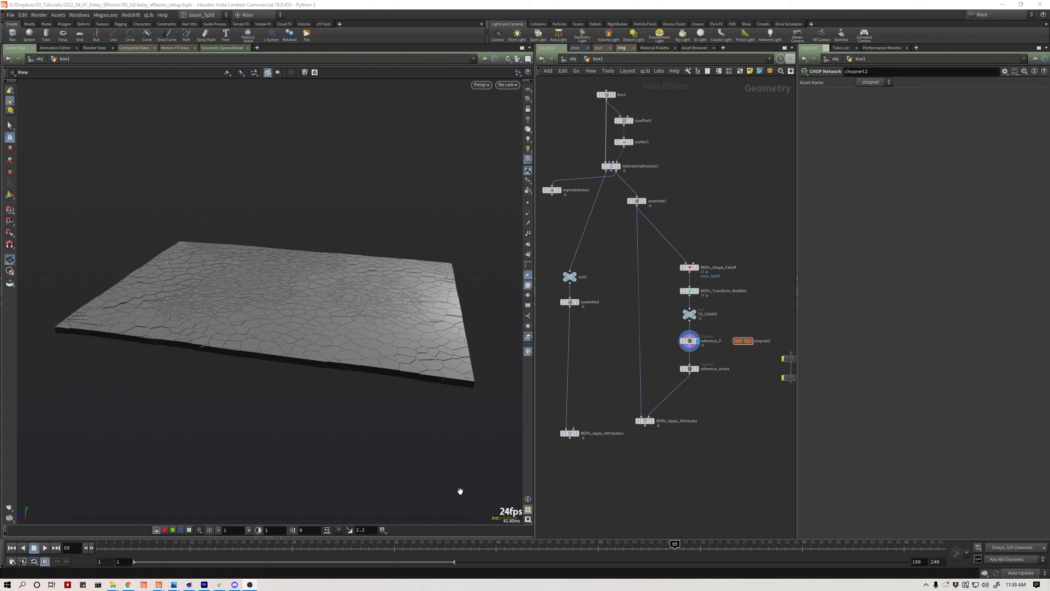
Play the reference_P animation from the first frame and examine the branch from rbdmaterialfracture1 through null1 and assemble2
middle_click_drag(633, 466, 680, 464)
left_click(11, 548)
left_click(45, 548)
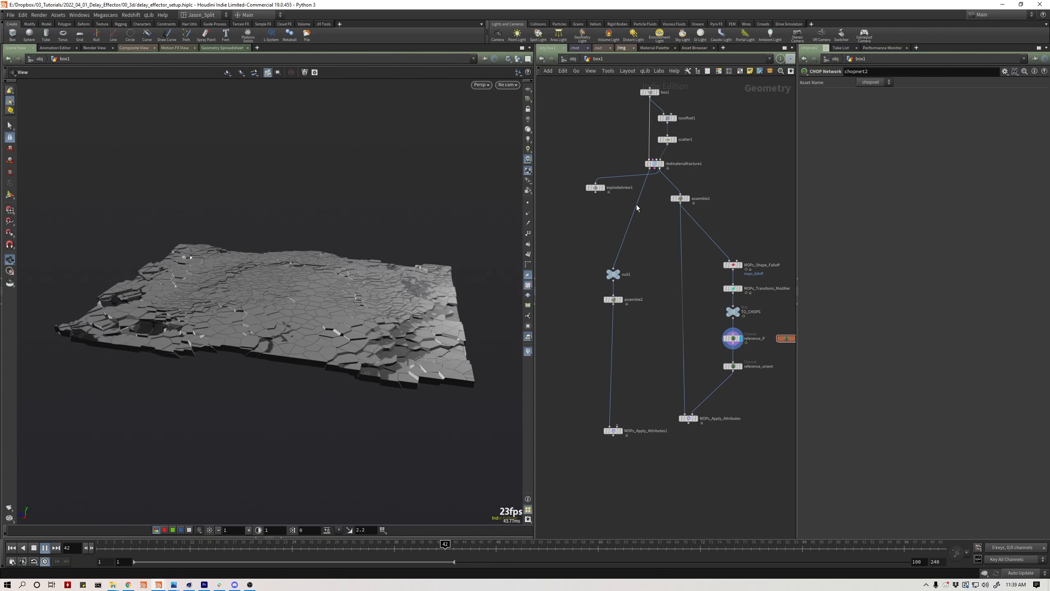
middle_click_drag(585, 214, 570, 282)
scroll(622, 287, "up", 5)
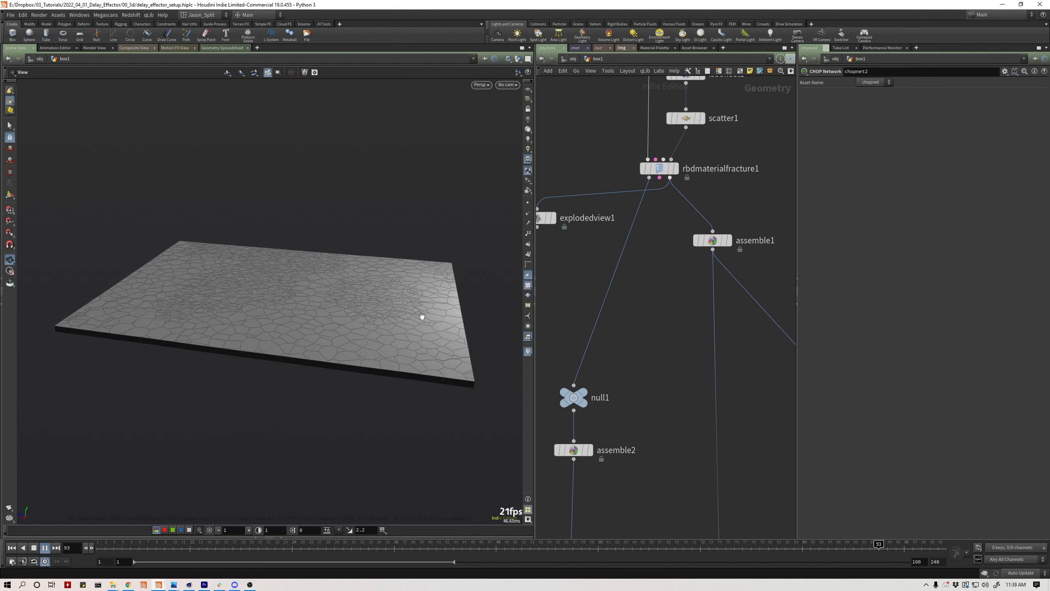
middle_click_drag(660, 362, 658, 199)
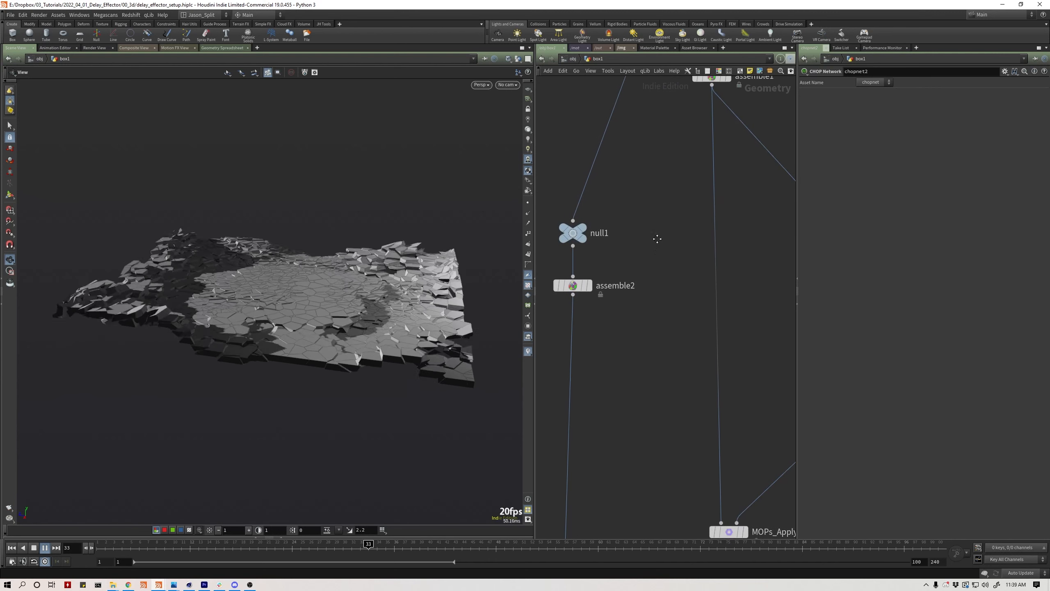
middle_click_drag(657, 276, 658, 243)
scroll(657, 243, "down", 2)
scroll(658, 243, "down", 2)
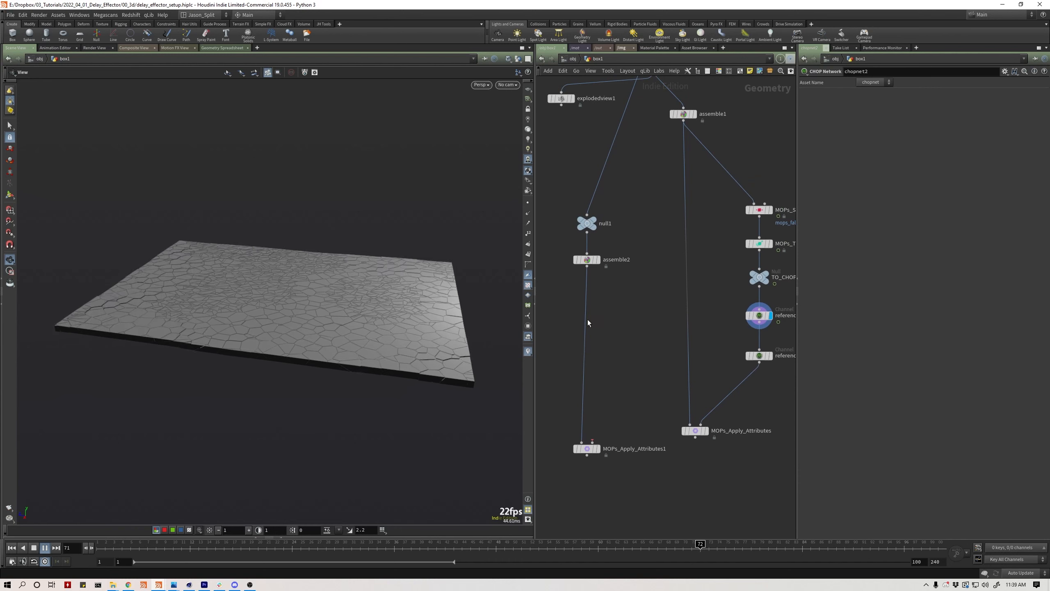
middle_click_drag(623, 338, 633, 357)
middle_click_drag(644, 318, 672, 361)
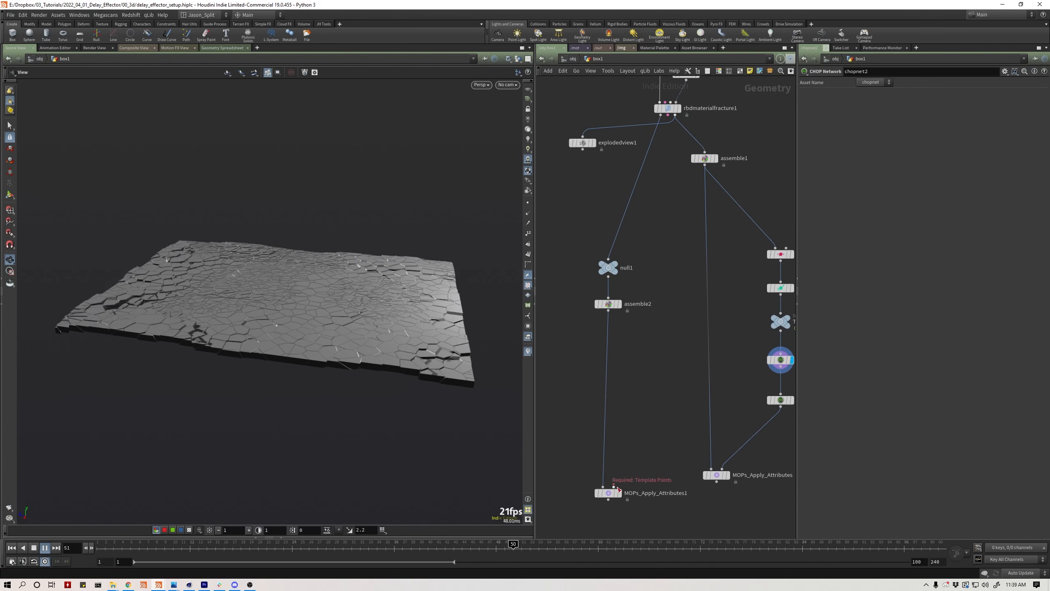
Shift MOPs_Apply_Attributes1 slightly in the network and display MOPs_Apply_Attributes
left_click_drag(611, 494, 619, 493)
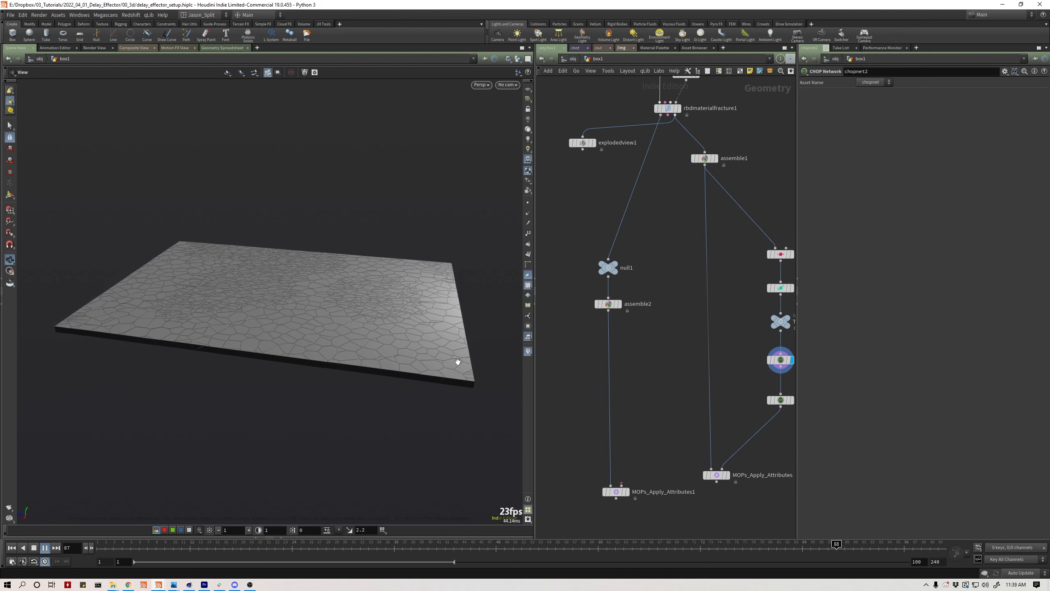
middle_click_drag(661, 385, 627, 355)
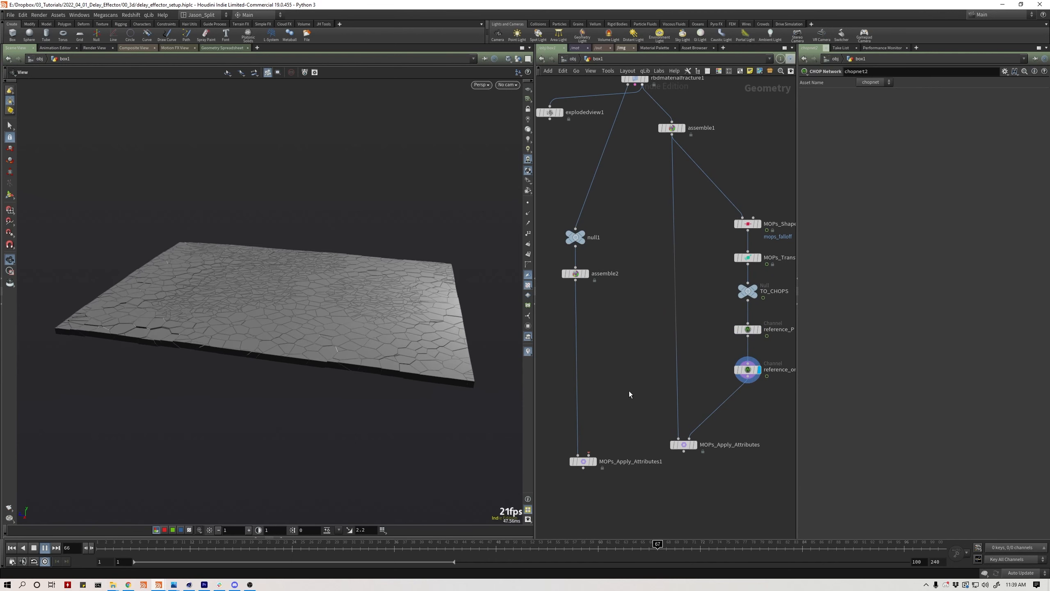
left_click(696, 444)
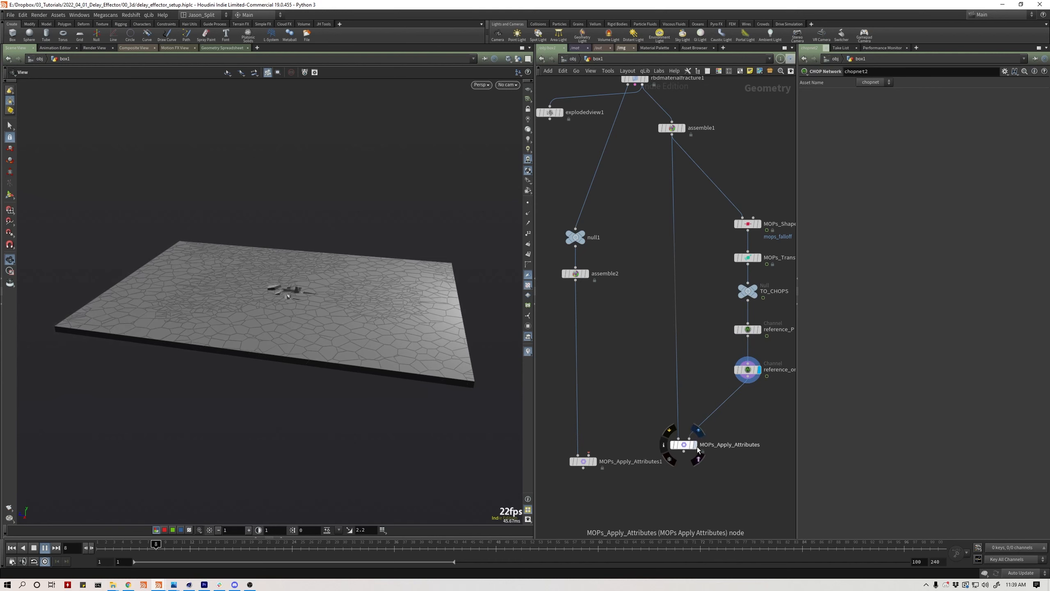
left_click(687, 449)
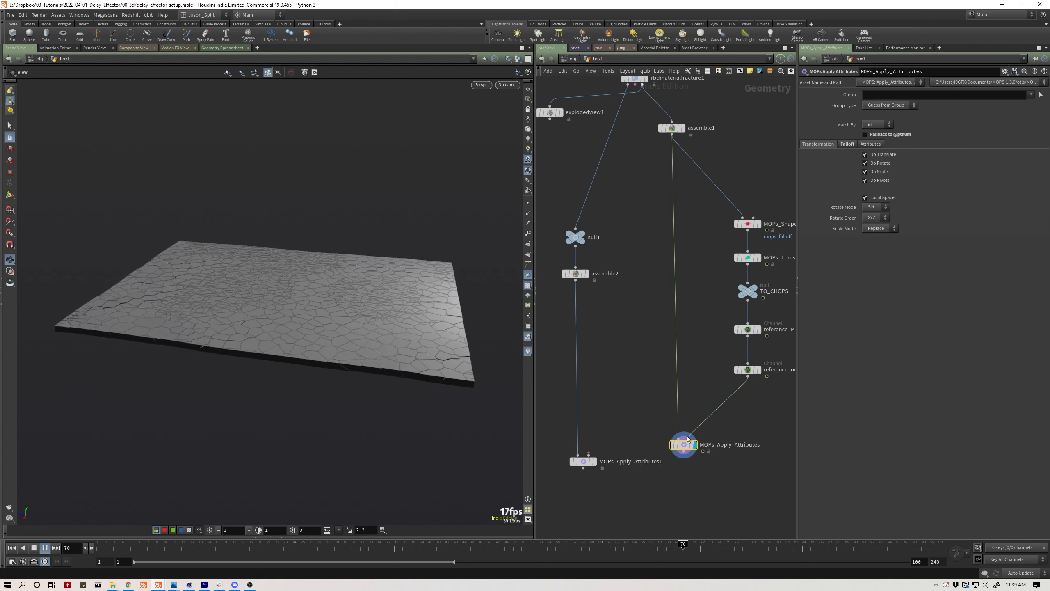
Wire reference_orient into the second input of MOPs_Apply_Attributes1, display that node and replay from the first frame
left_click_drag(589, 455, 747, 377)
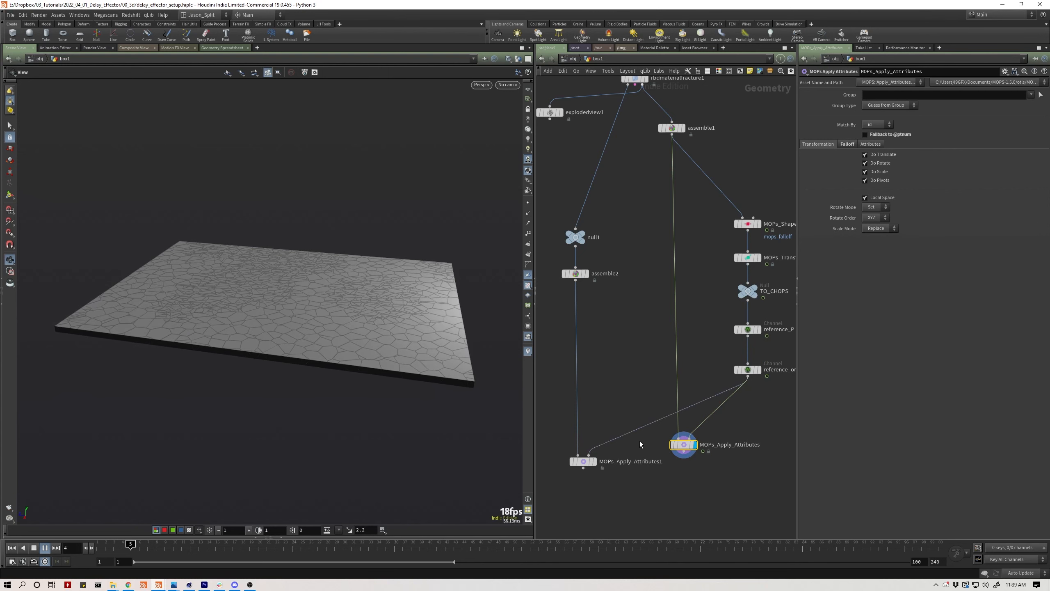
left_click(596, 465)
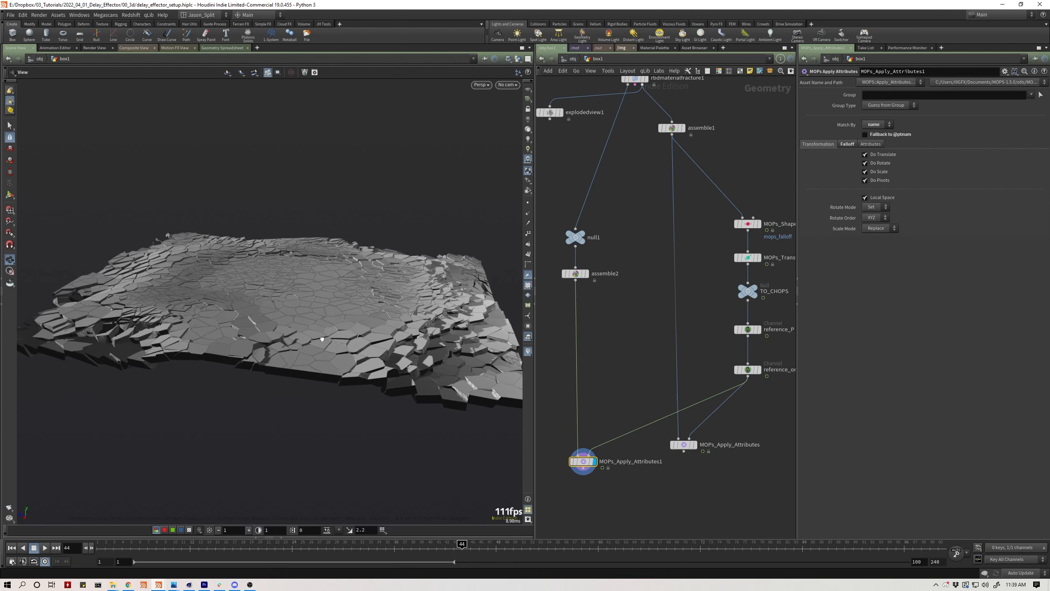
left_click(11, 547)
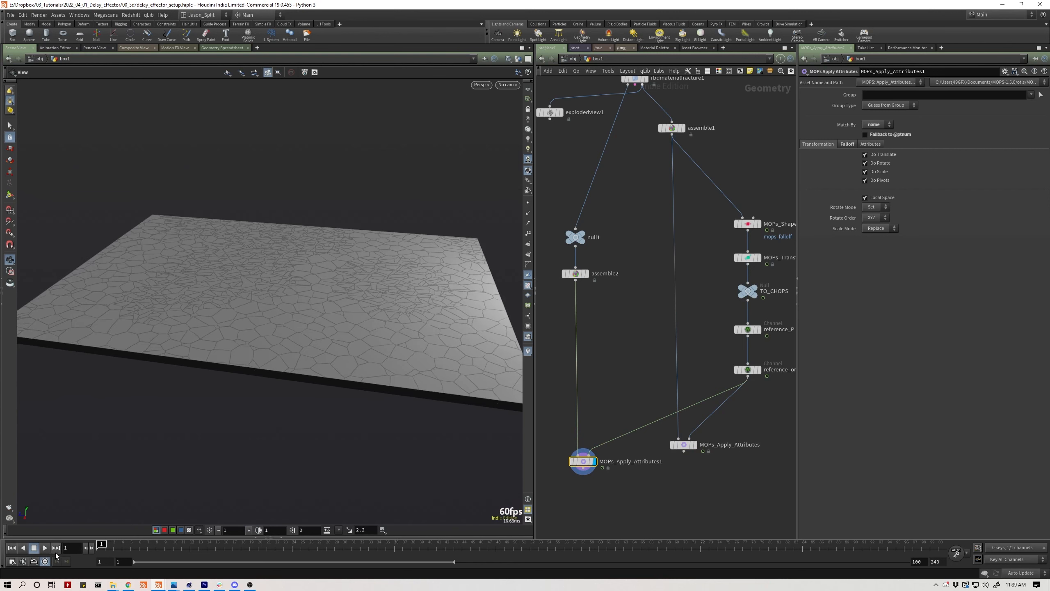
left_click(45, 547)
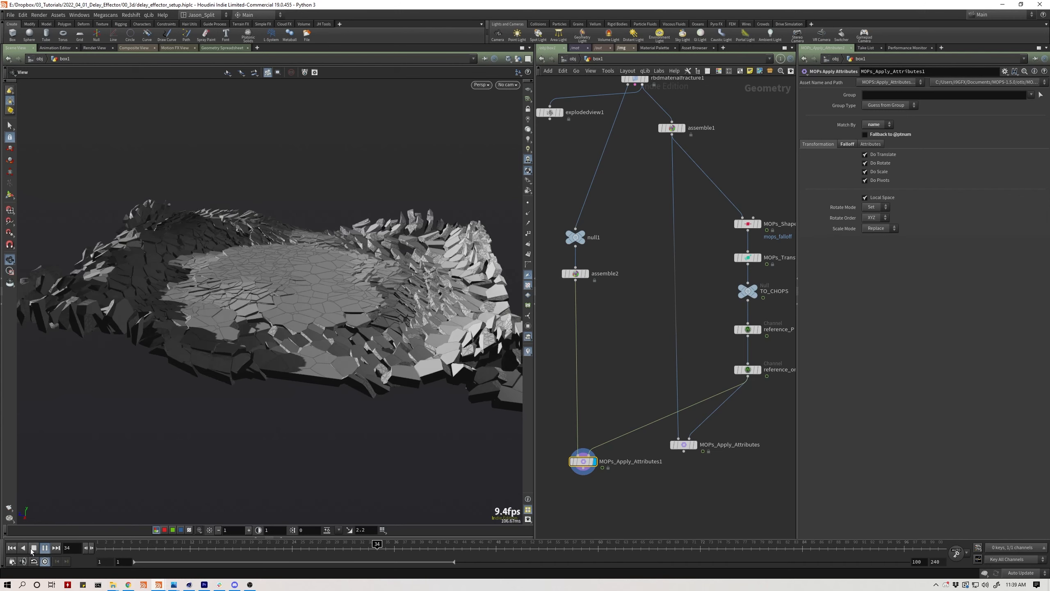
Stop playback and compare the pieces by alternating the display between MOPs_Apply_Attributes and MOPs_Apply_Attributes1, moving the former slightly down
left_click(45, 550)
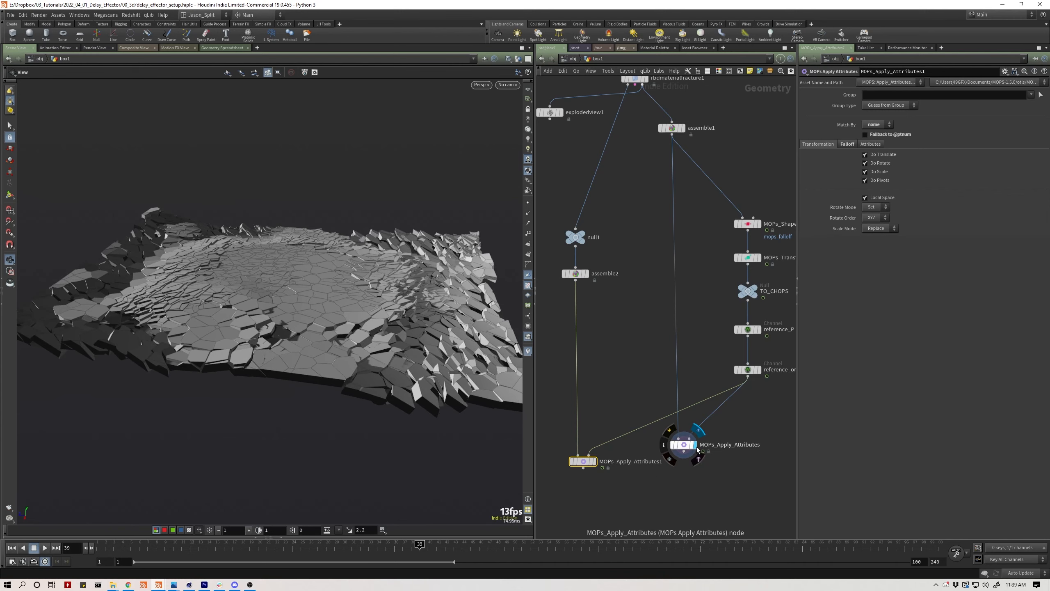
left_click(696, 445)
left_click(594, 461)
left_click_drag(290, 314, 296, 296)
left_click_drag(683, 444, 685, 457)
left_click(697, 458, "ctrl")
left_click(585, 390)
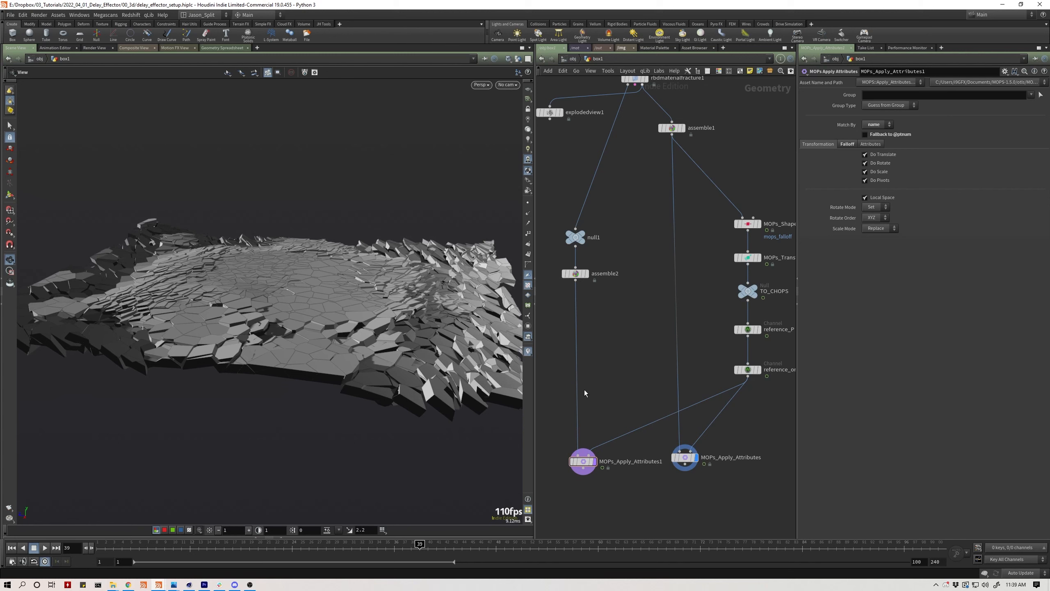
Play and scrub the MOPs_Apply_Attributes1 animation, examining the fractured pieces from different angles
left_click(45, 548)
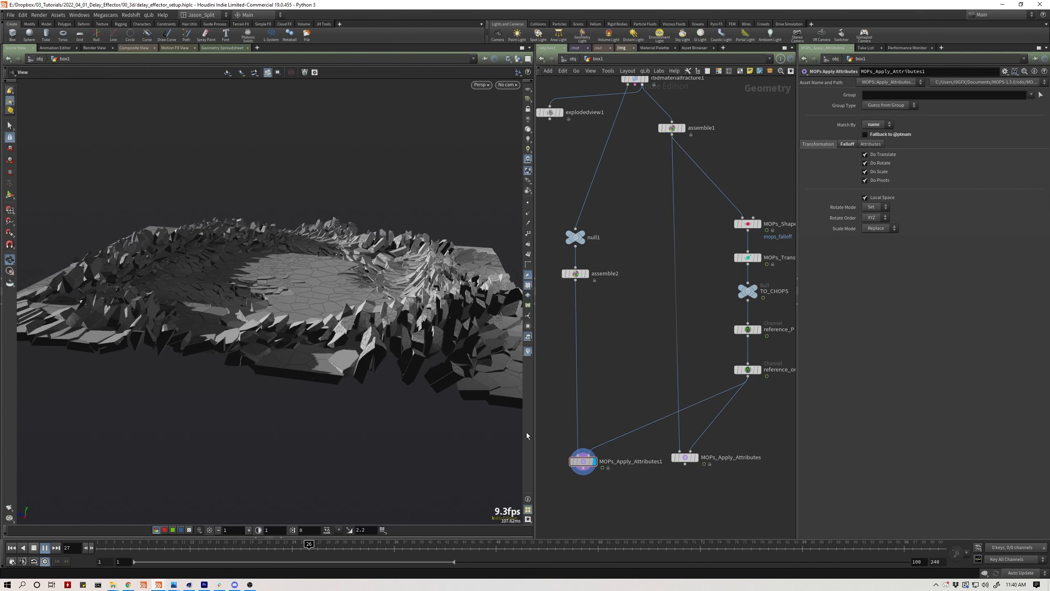
left_click_drag(143, 547, 326, 547)
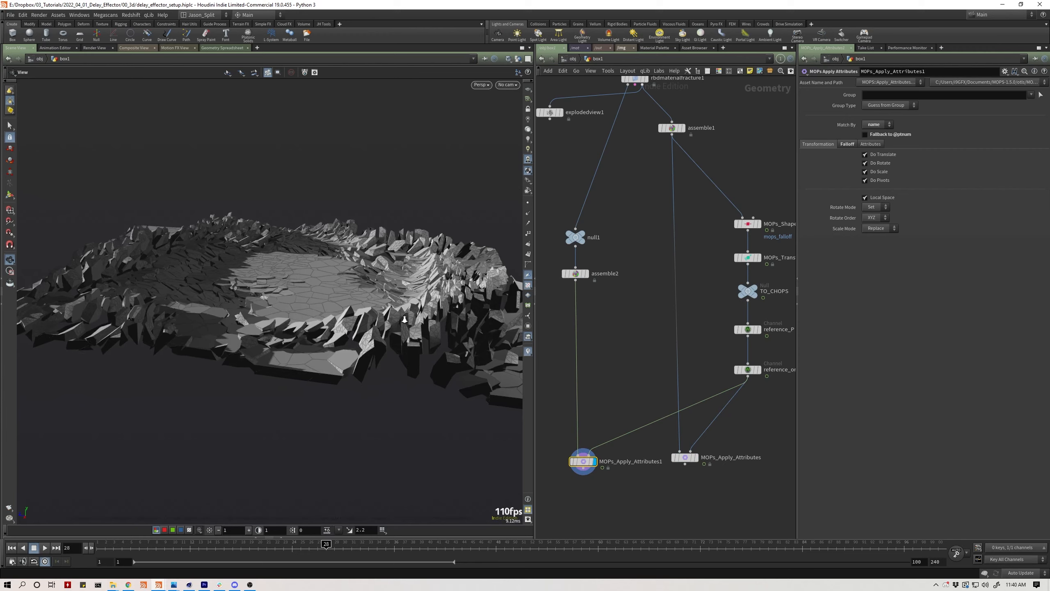
left_click_drag(405, 319, 325, 317)
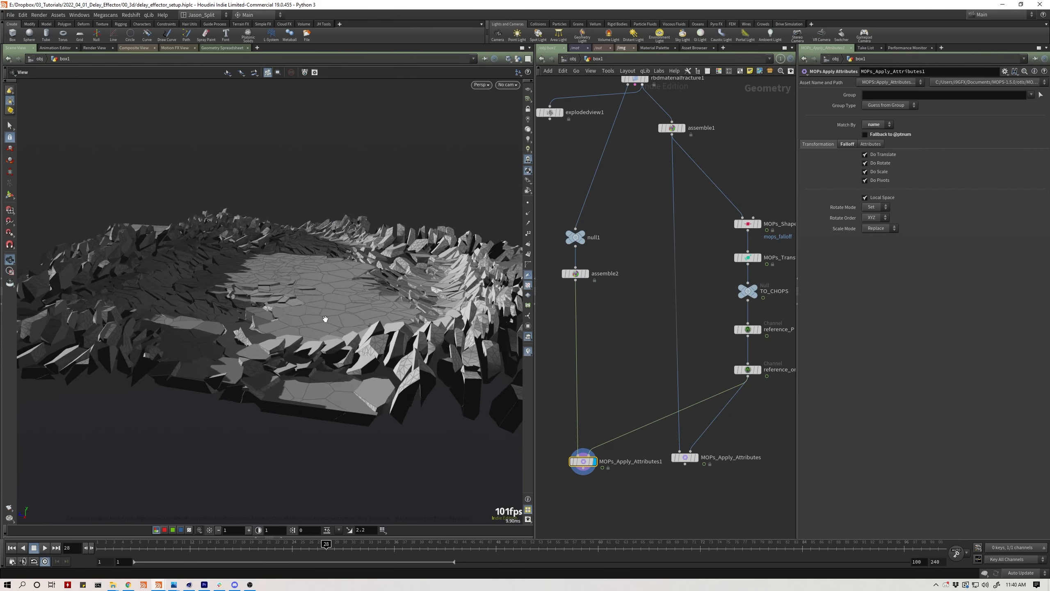
scroll(325, 319, "down", 5)
middle_click_drag(312, 303, 287, 310)
left_click_drag(182, 547, 352, 545)
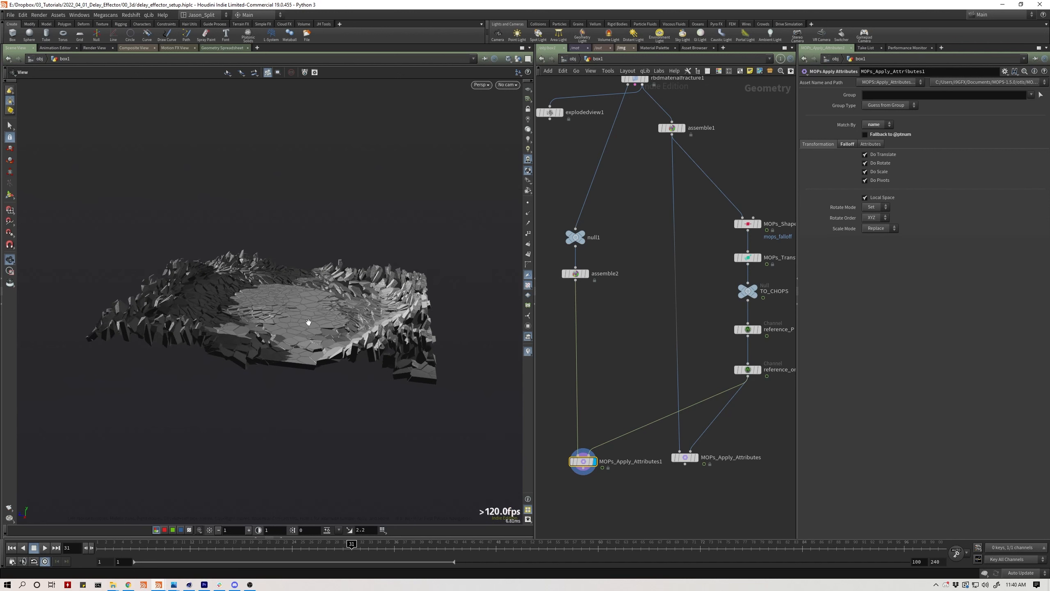
scroll(308, 322, "up", 2)
left_click_drag(367, 344, 353, 343)
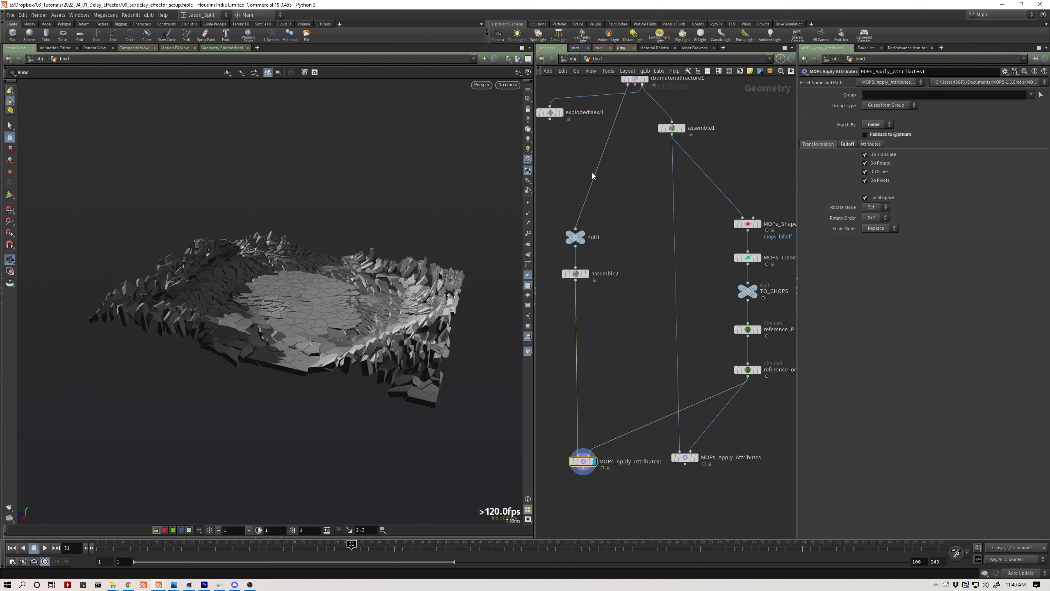
Move MOPs_Apply_Attributes1 level with MOPs_Apply_Attributes and scrub through the timeline
left_click_drag(588, 469, 585, 465)
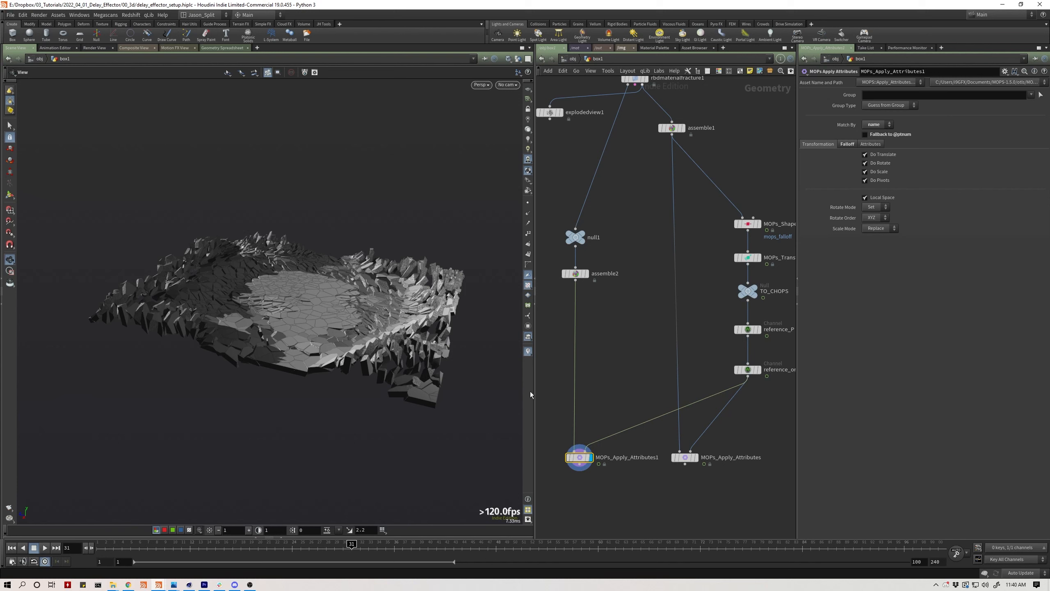
left_click_drag(145, 547, 598, 563)
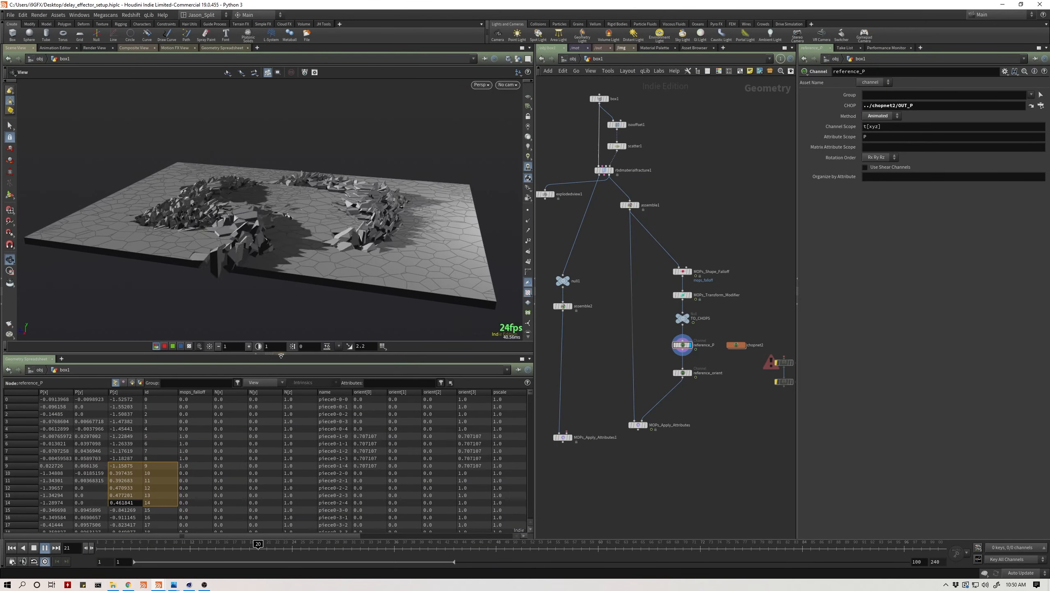
Collapse the geometry spreadsheet pane below the viewport
left_click(281, 354)
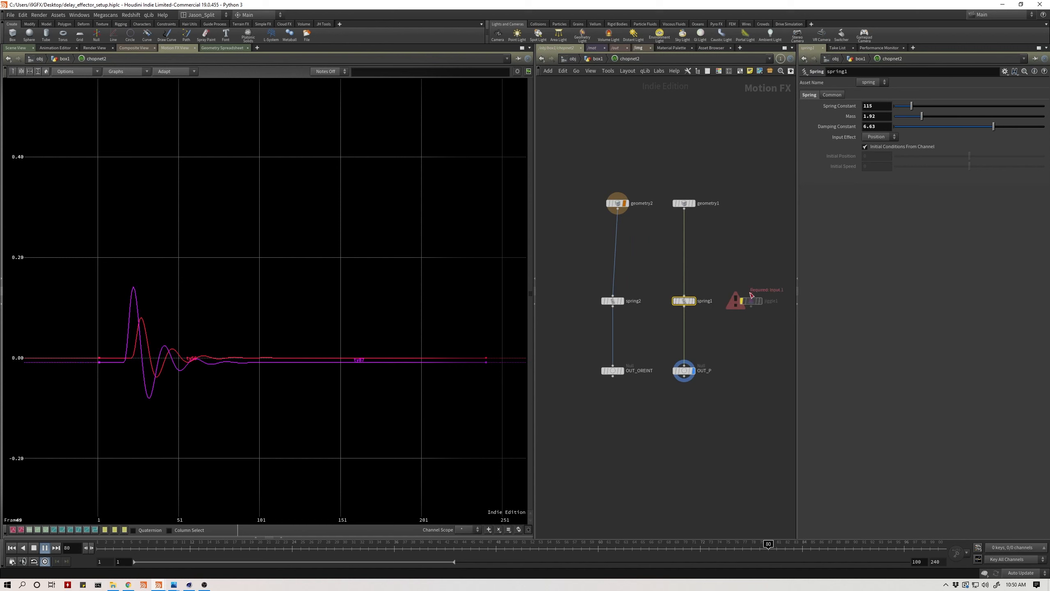
Set the Damping Constant of spring1 to 6.38 and line geometry2 up vertically above spring2
left_click_drag(967, 127, 991, 127)
left_click_drag(617, 203, 613, 209)
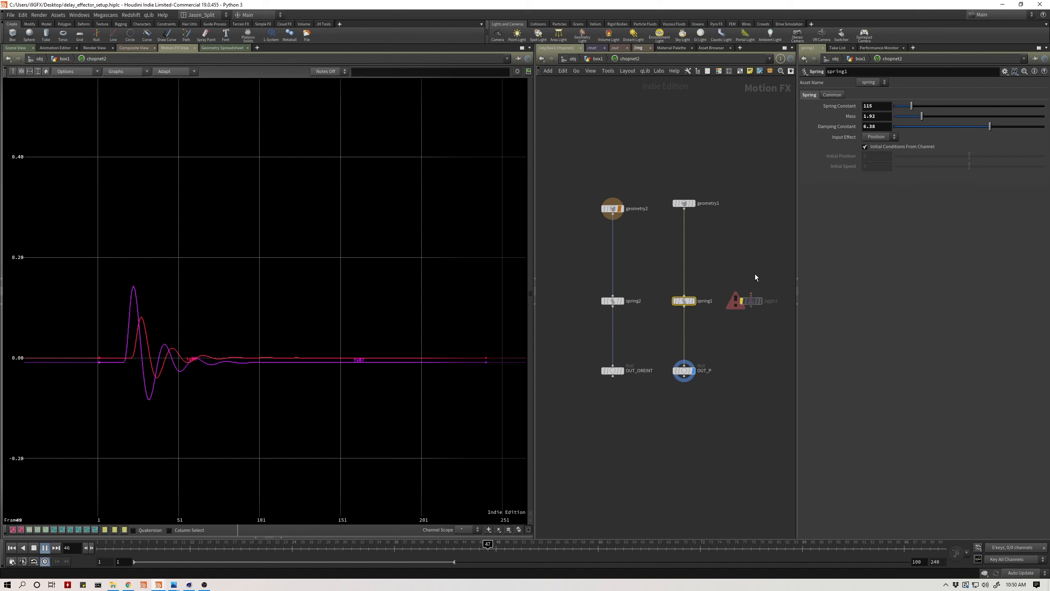
Inspect the jiggle1 parameters and connect the output of geometry1 to the jiggle1 input alongside spring1
left_click(759, 301)
scroll(783, 317, "up", 3)
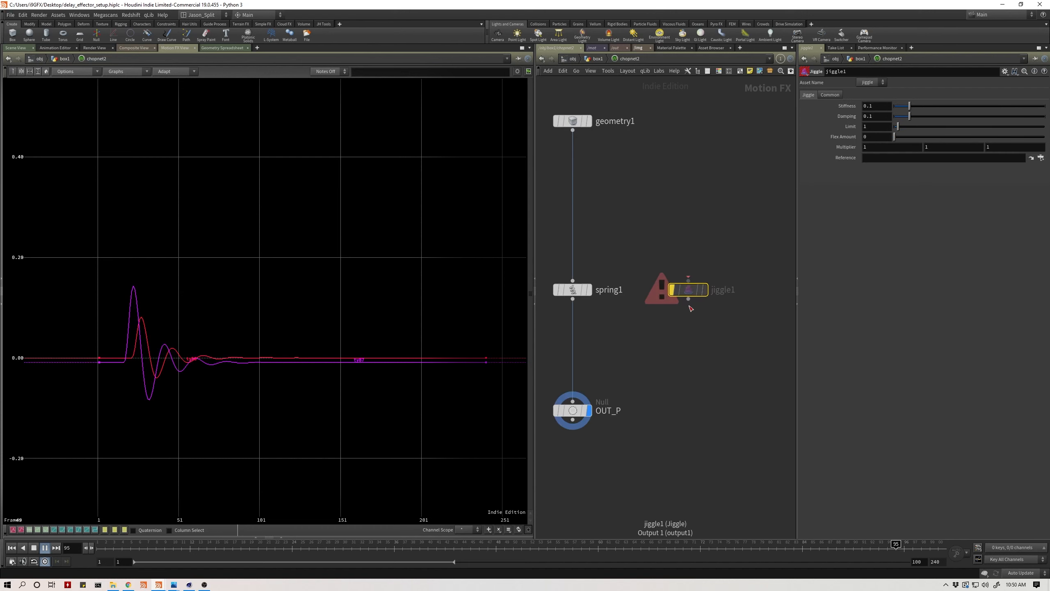
scroll(690, 308, "up", 1)
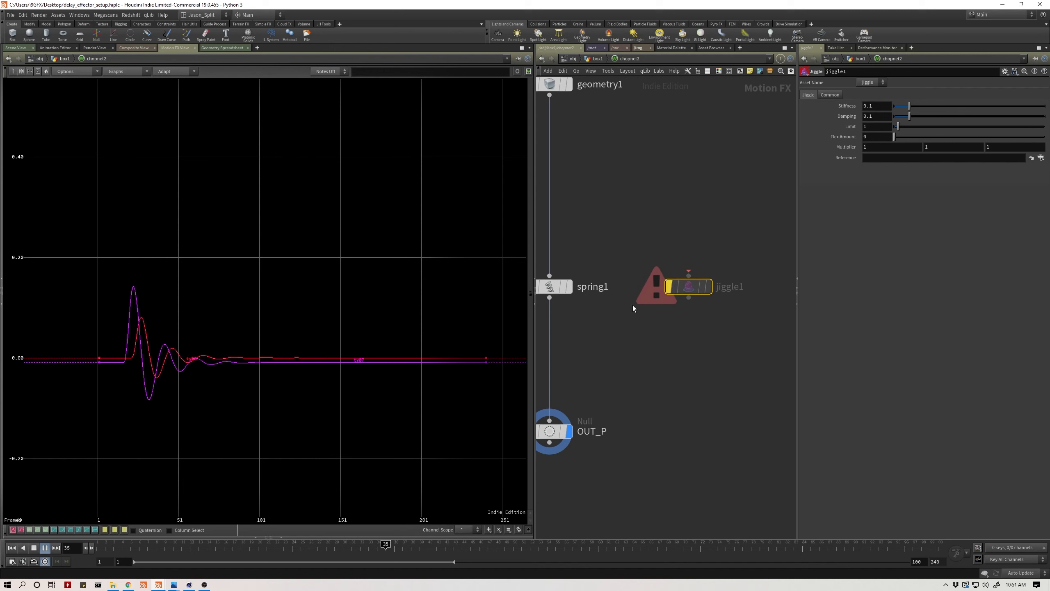
middle_click_drag(609, 199, 708, 216)
scroll(678, 190, "down", 3)
left_click(706, 256)
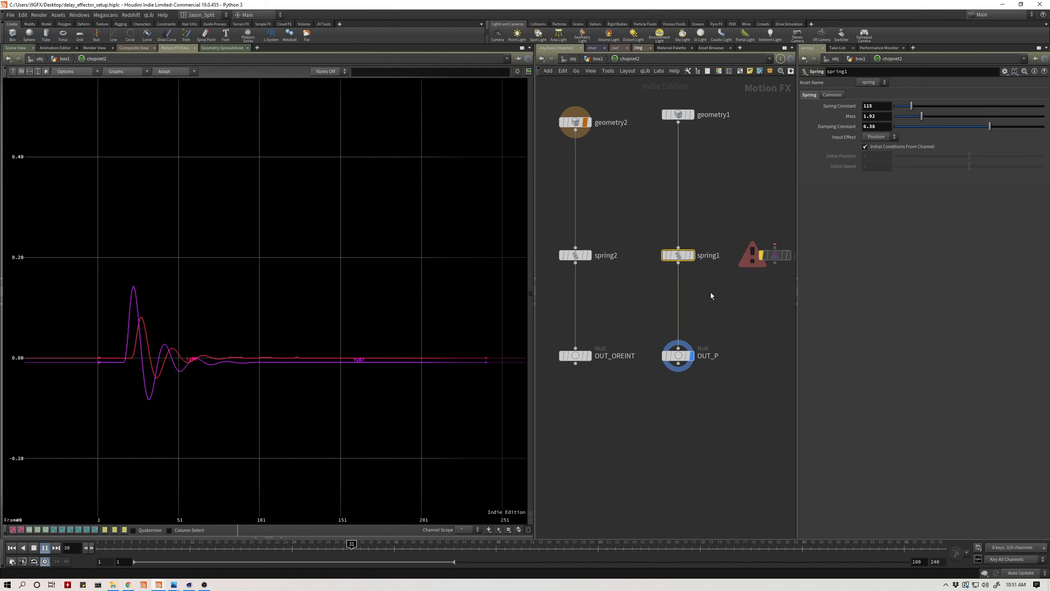
left_click_drag(678, 124, 775, 248)
middle_click_drag(724, 300, 685, 296)
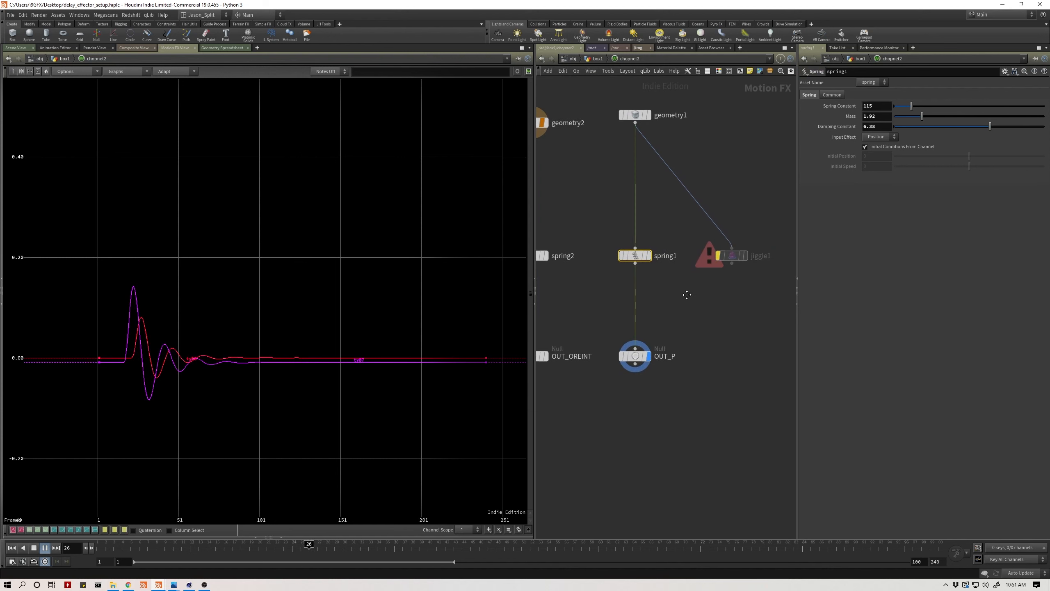
View the playing animation in the 3D scene and return from chopnet2 to the box1 geometry network
left_click(19, 47)
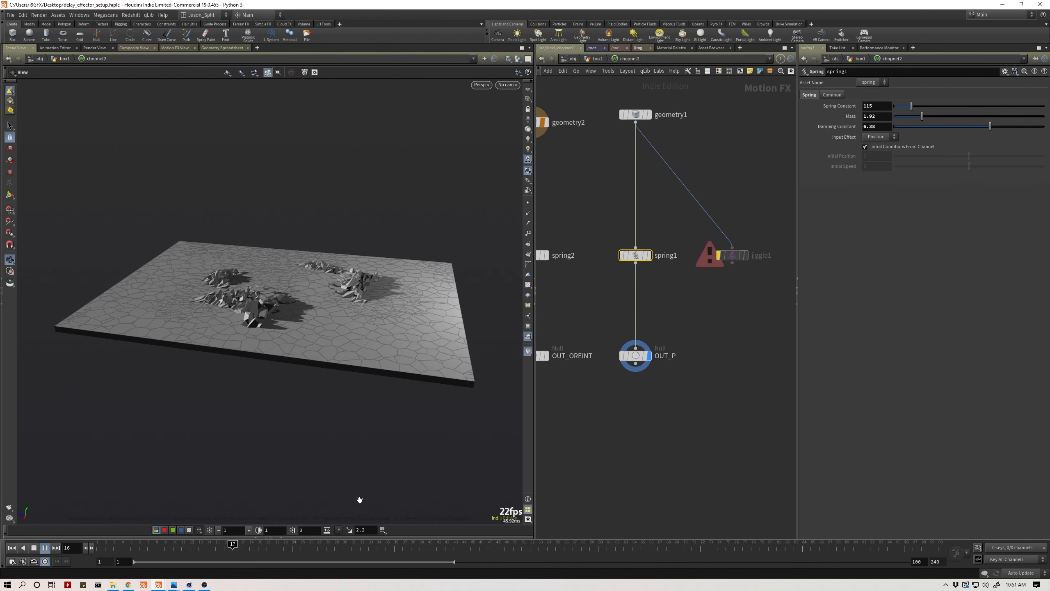
middle_click_drag(621, 475, 635, 472)
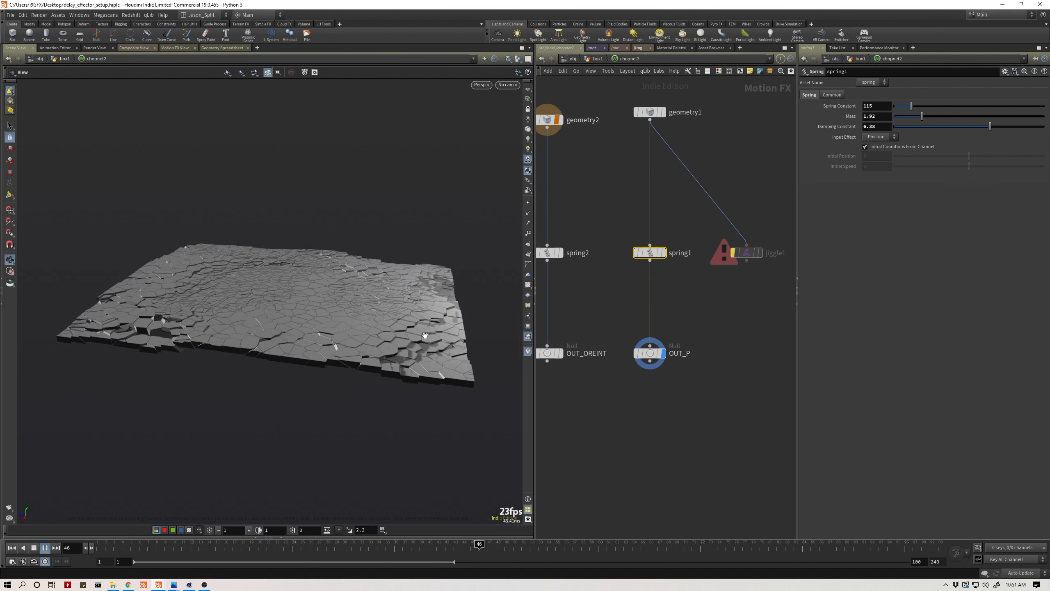
middle_click_drag(627, 429, 667, 428)
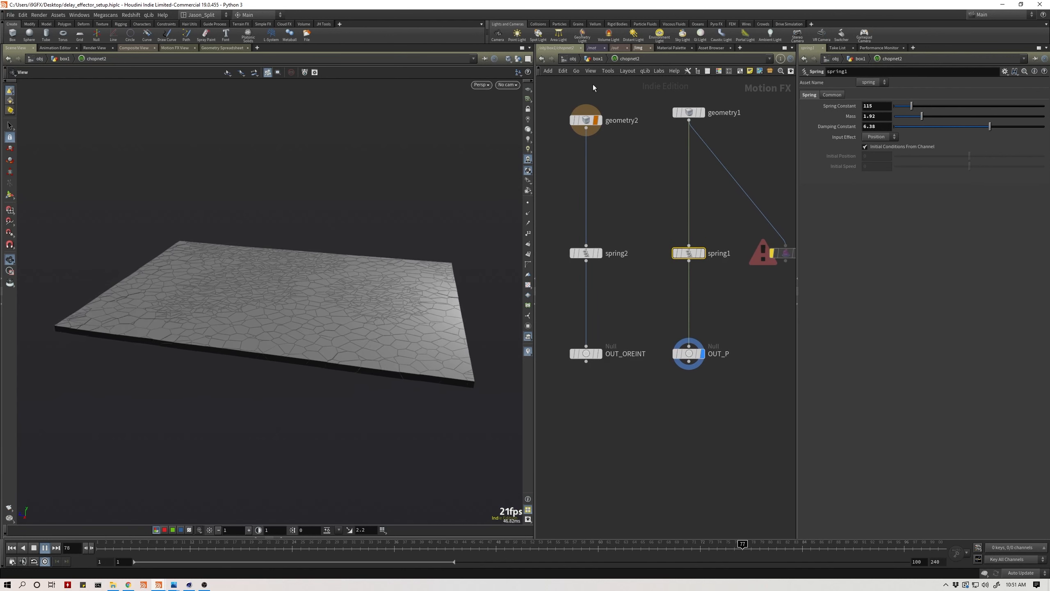
left_click(596, 58)
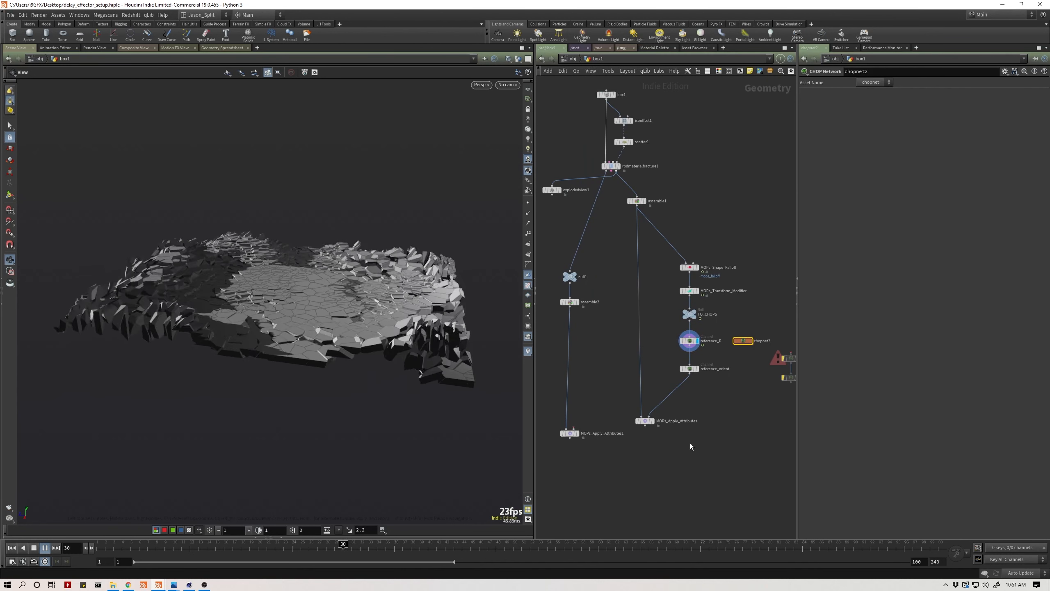